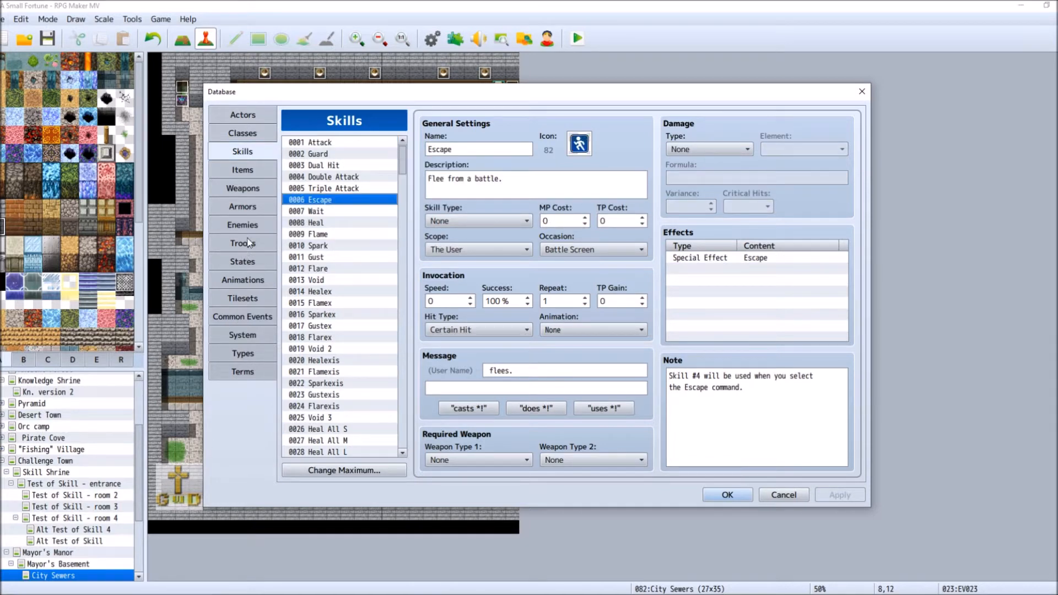
Look through the database's classes, items and armors, examining the Warrior's Soul and Martial Artist's Soul entries.
{"action": "left_click", "coordinate": [260, 136]}
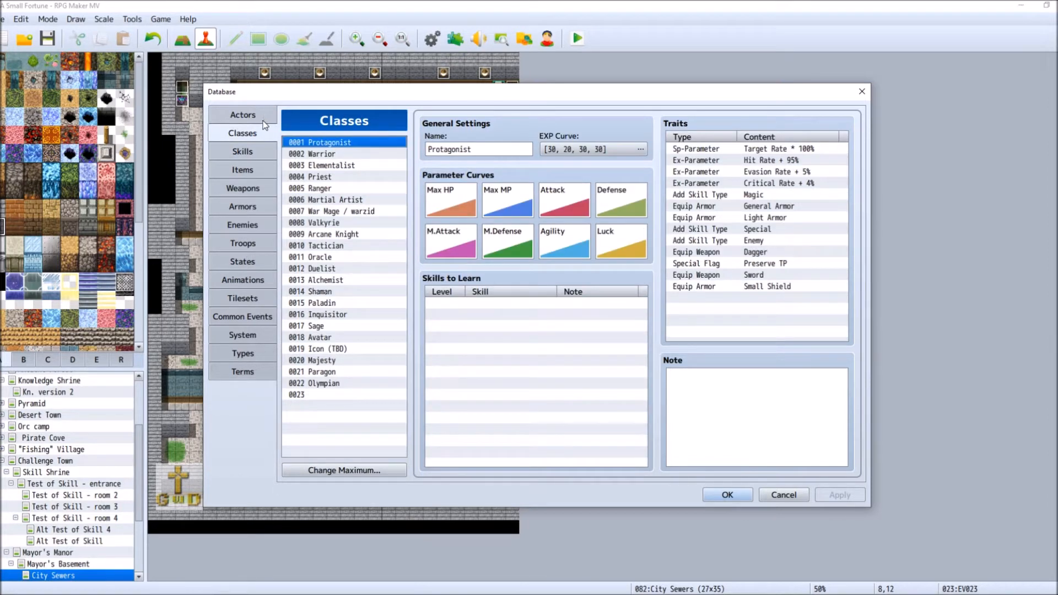
{"action": "left_click", "coordinate": [262, 168]}
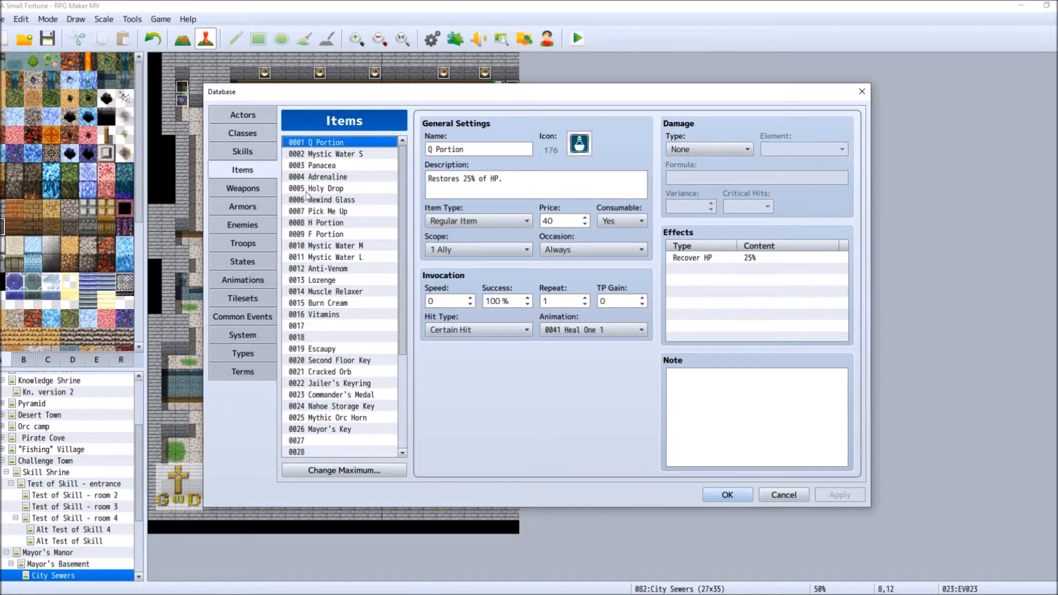
{"action": "left_click_drag", "start_coordinate": [403, 230], "coordinate": [388, 398]}
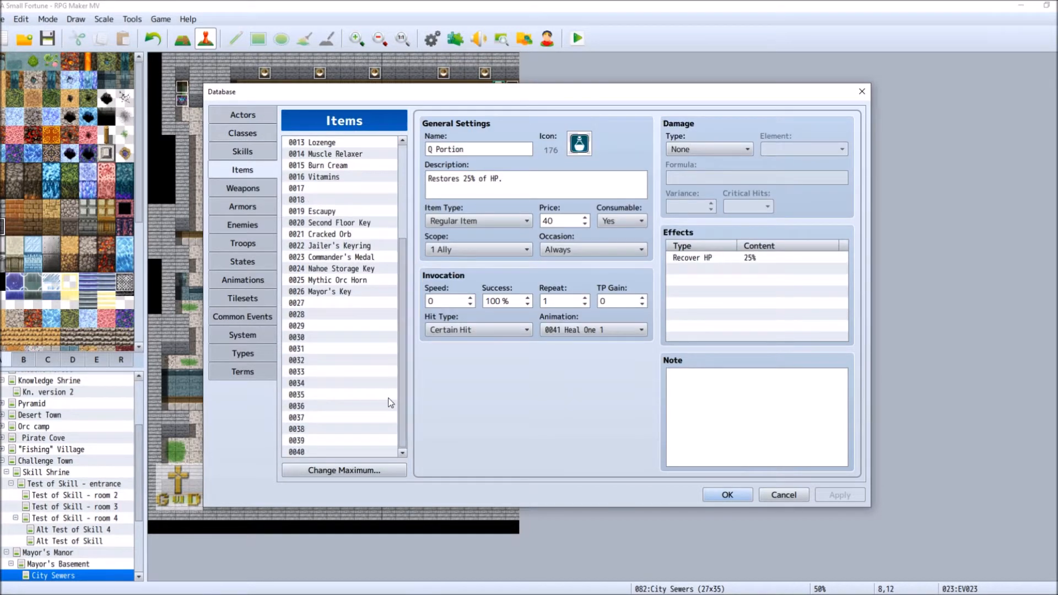
{"action": "left_click", "coordinate": [242, 206]}
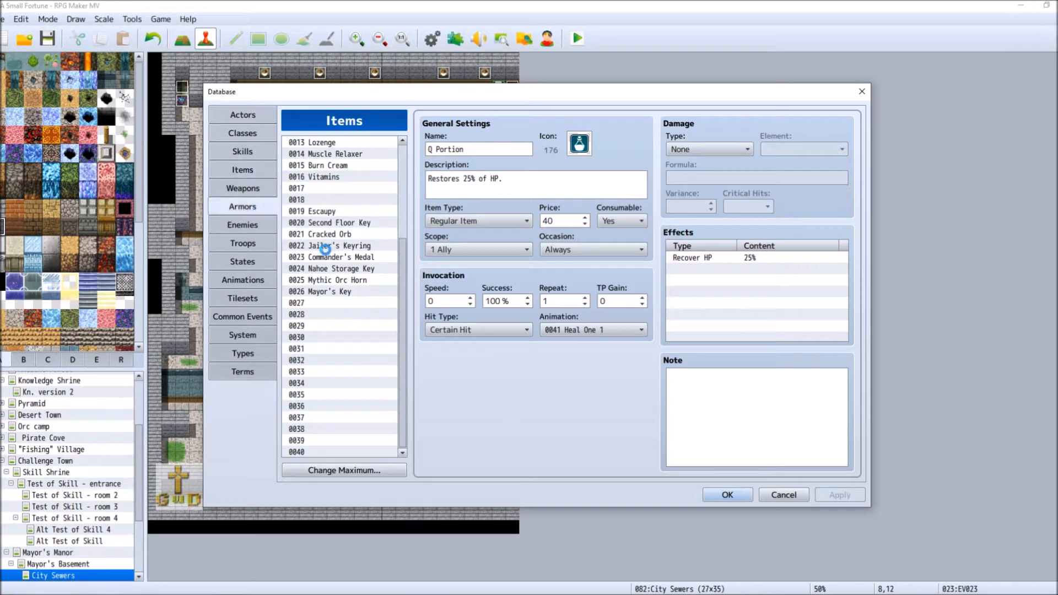
{"action": "left_click_drag", "start_coordinate": [402, 154], "coordinate": [401, 459]}
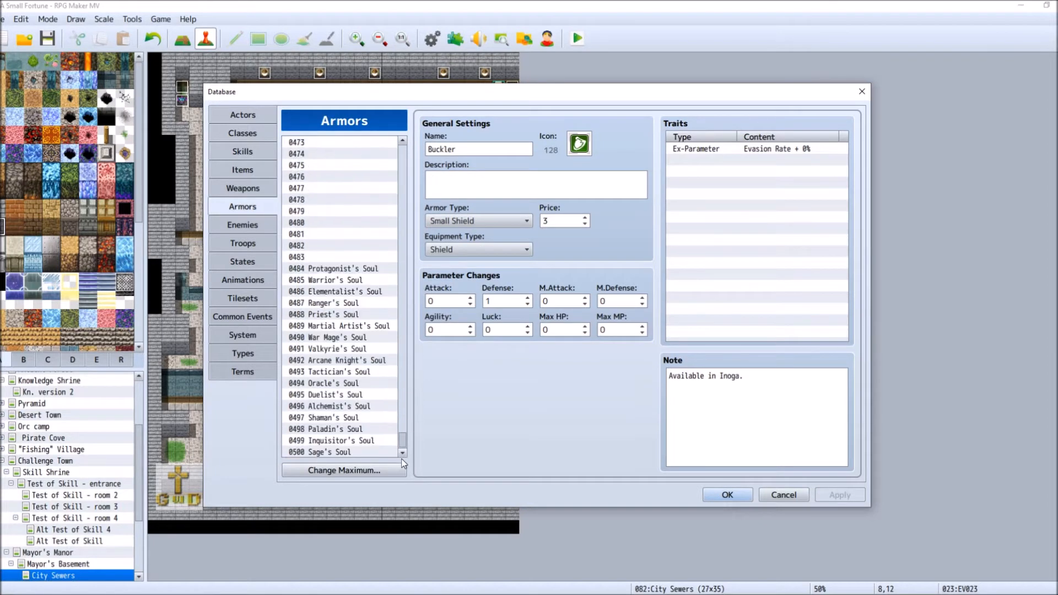
{"action": "left_click", "coordinate": [353, 272]}
{"action": "left_click", "coordinate": [361, 281]}
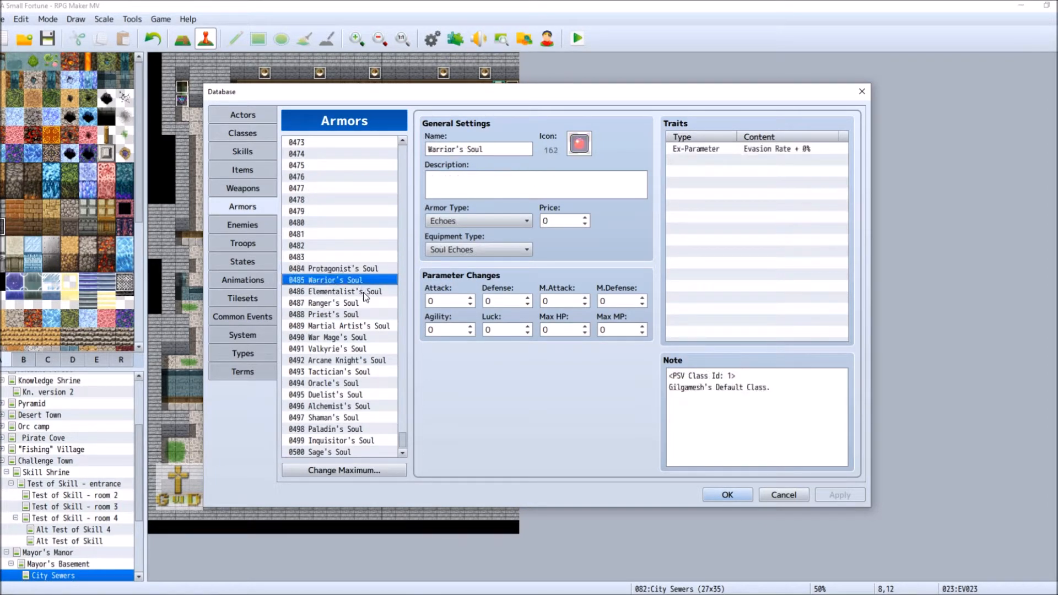
{"action": "left_click", "coordinate": [355, 327]}
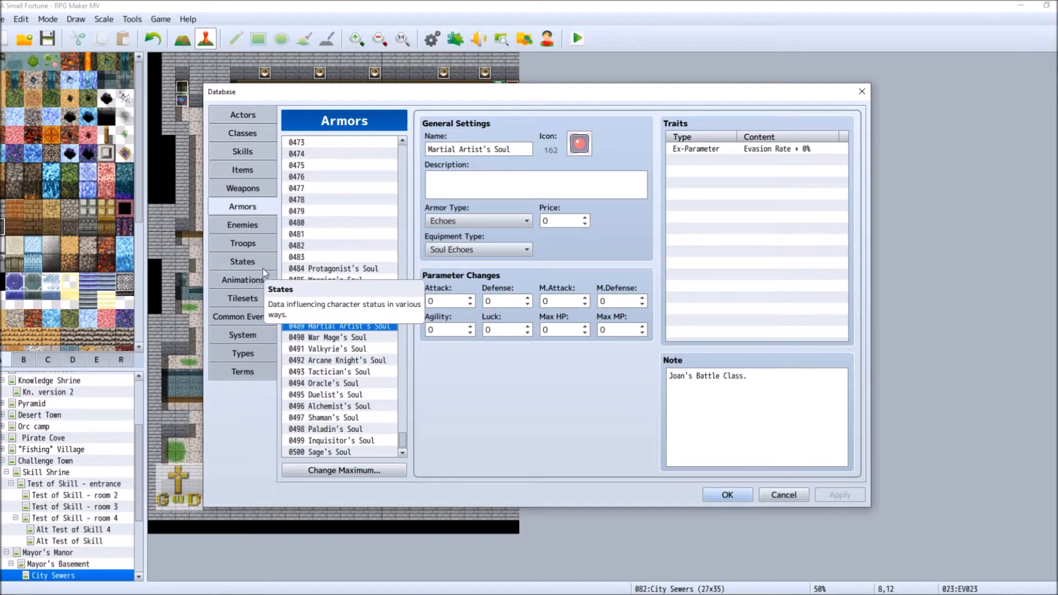
Check the Soul Echoes equipment type and Echoes armor type in the database, and return to the Martial Artist's Soul armor.
{"action": "left_click", "coordinate": [253, 336]}
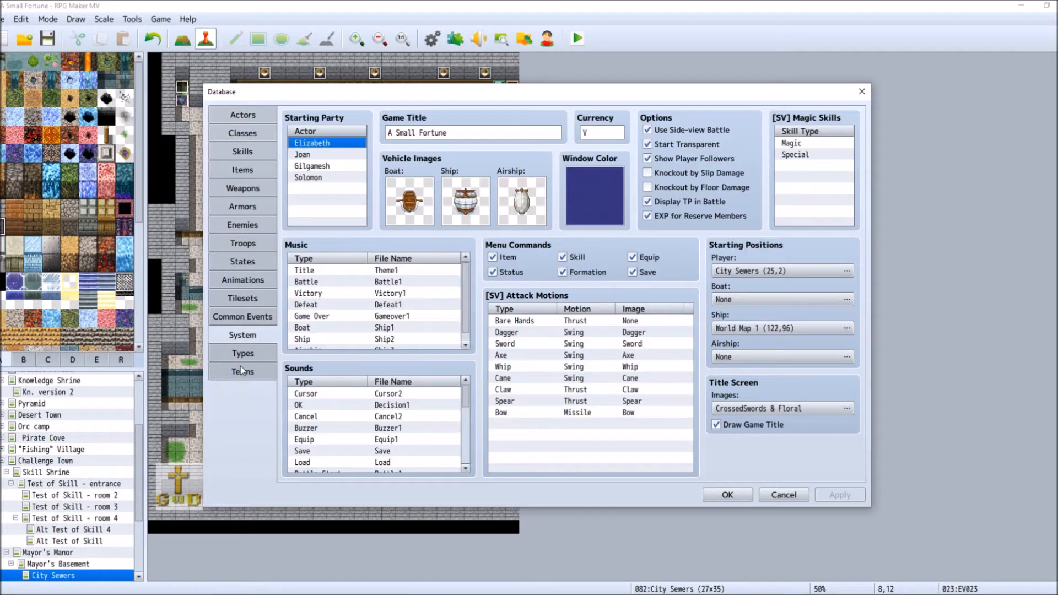
{"action": "left_click", "coordinate": [258, 347]}
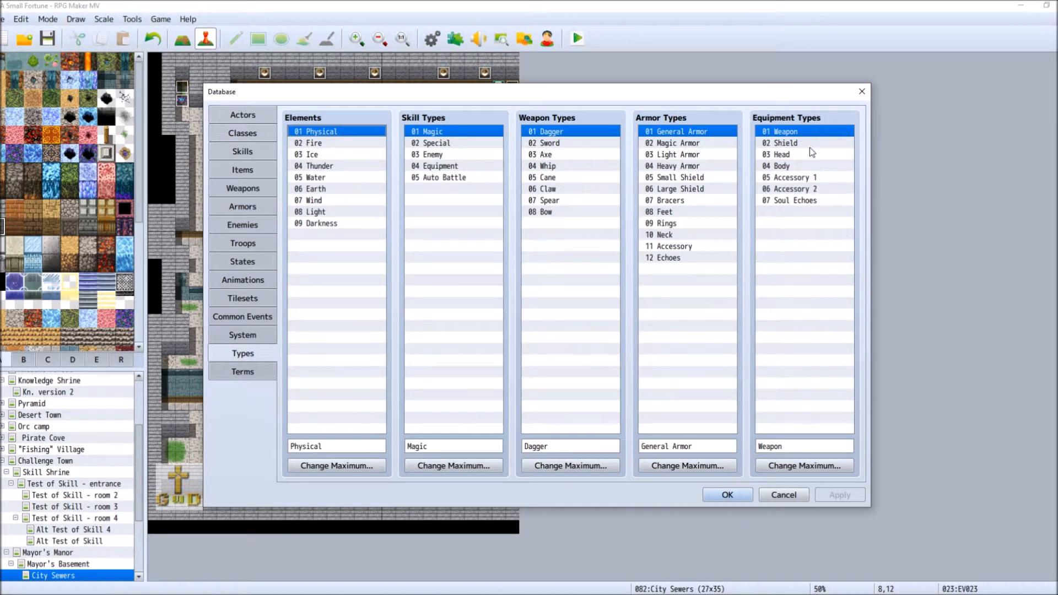
{"action": "left_click", "coordinate": [804, 201]}
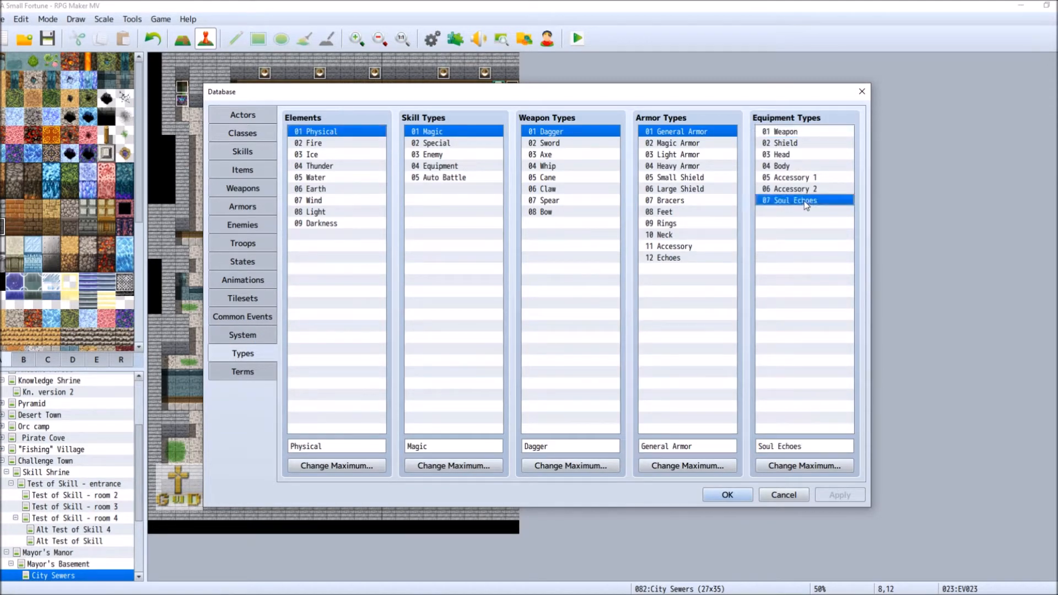
{"action": "left_click", "coordinate": [686, 258]}
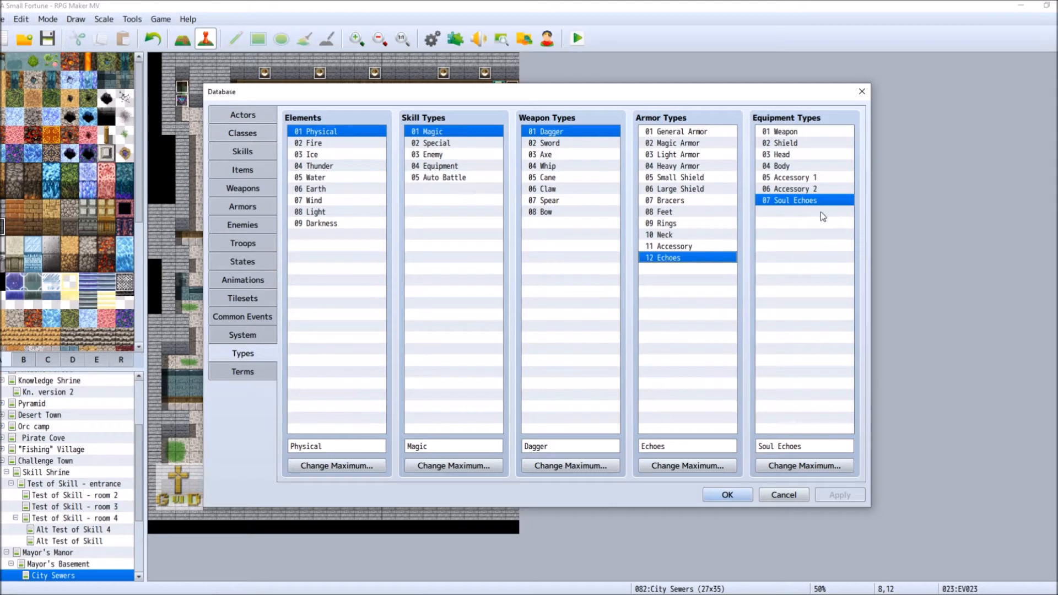
{"action": "left_click", "coordinate": [257, 210]}
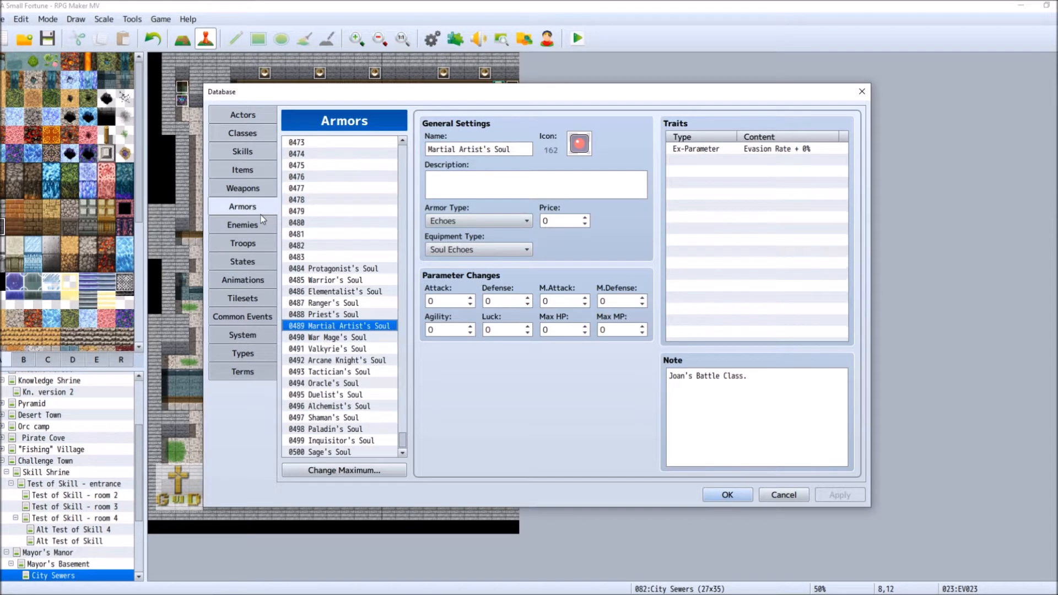
Add a Show Text command reading "So and so equipped <BLANK> Echo." to the Echo Equip common event.
{"action": "left_click", "coordinate": [242, 316]}
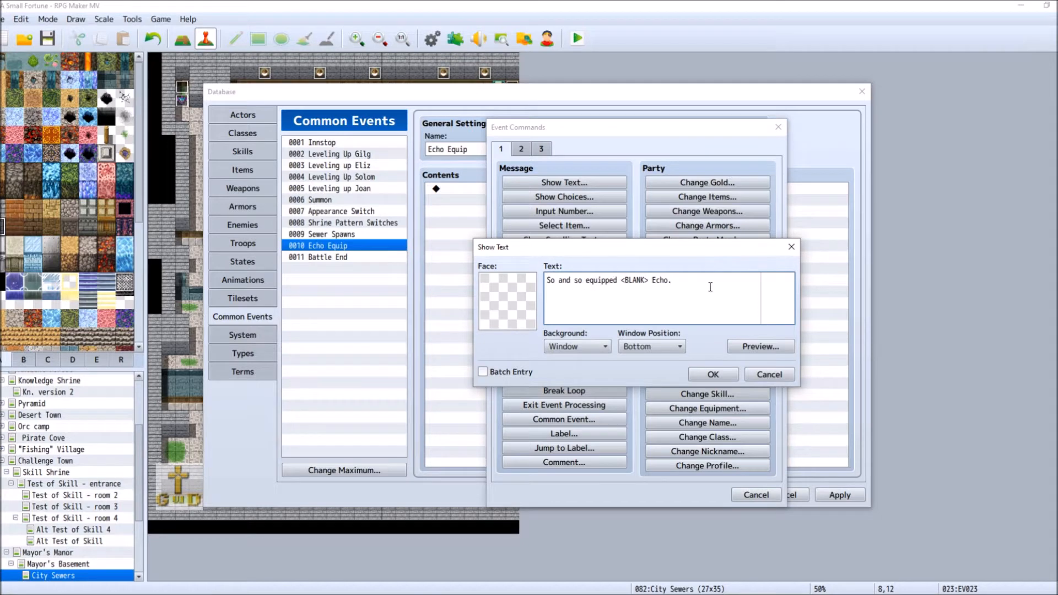
{"action": "left_click", "coordinate": [713, 374]}
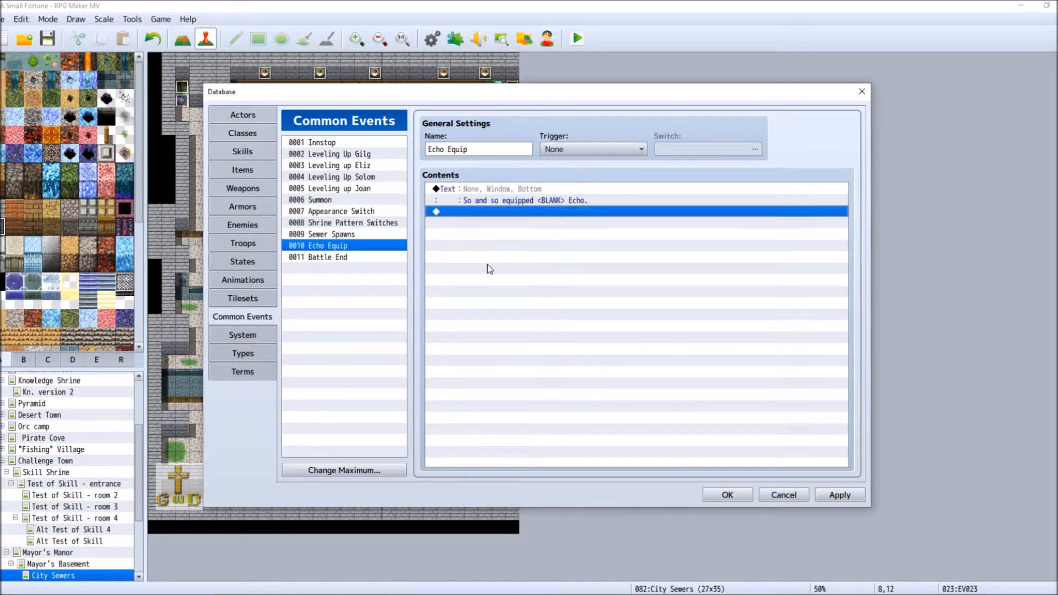
Raise the maximum number of variables to 40 while choosing a variable for a Control Variables command.
{"action": "double_click", "coordinate": [483, 214]}
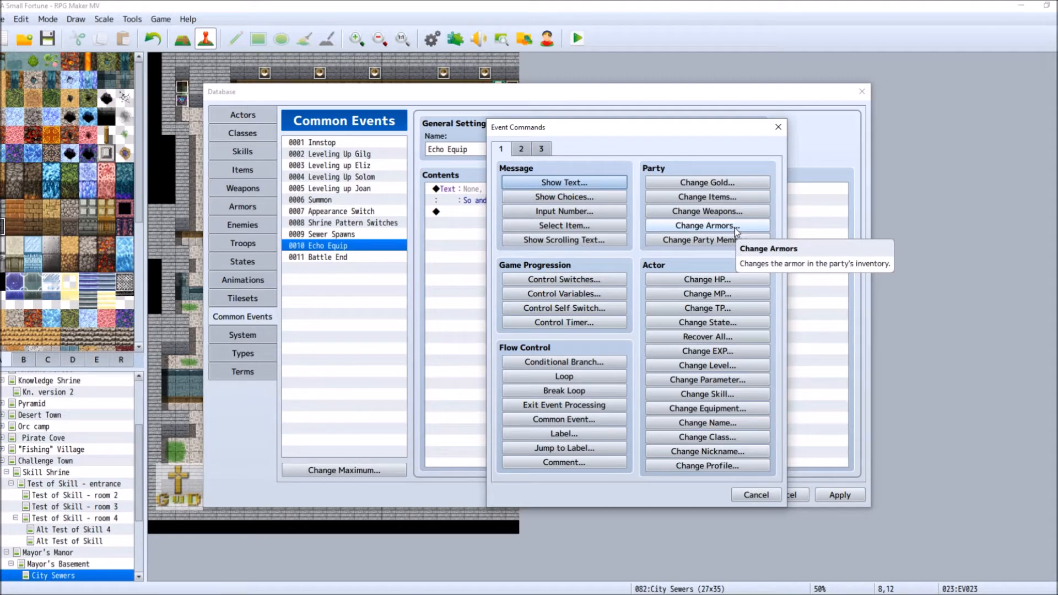
{"action": "left_click", "coordinate": [574, 294]}
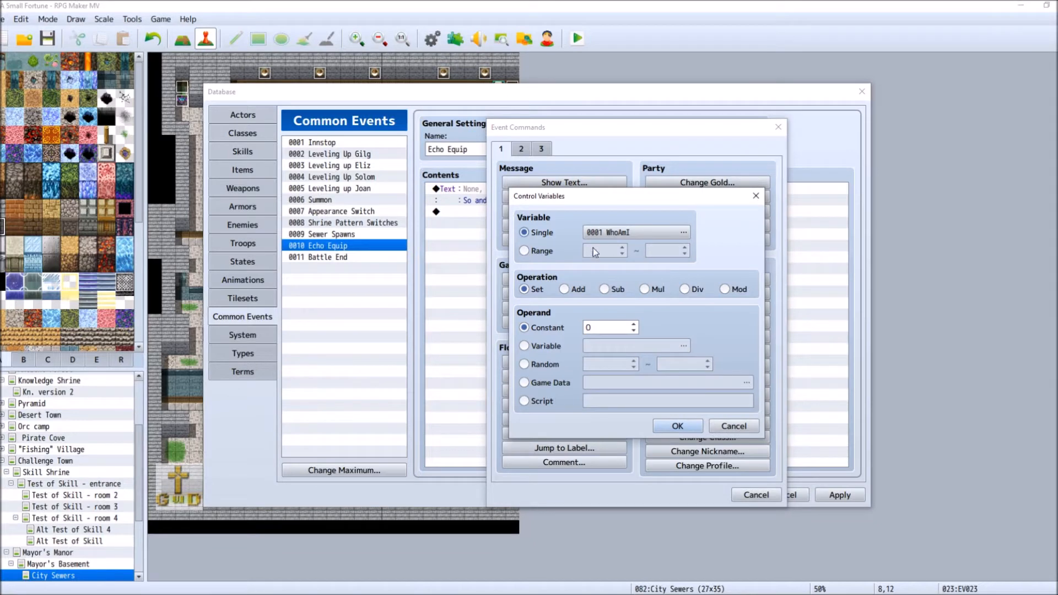
{"action": "left_click", "coordinate": [663, 231]}
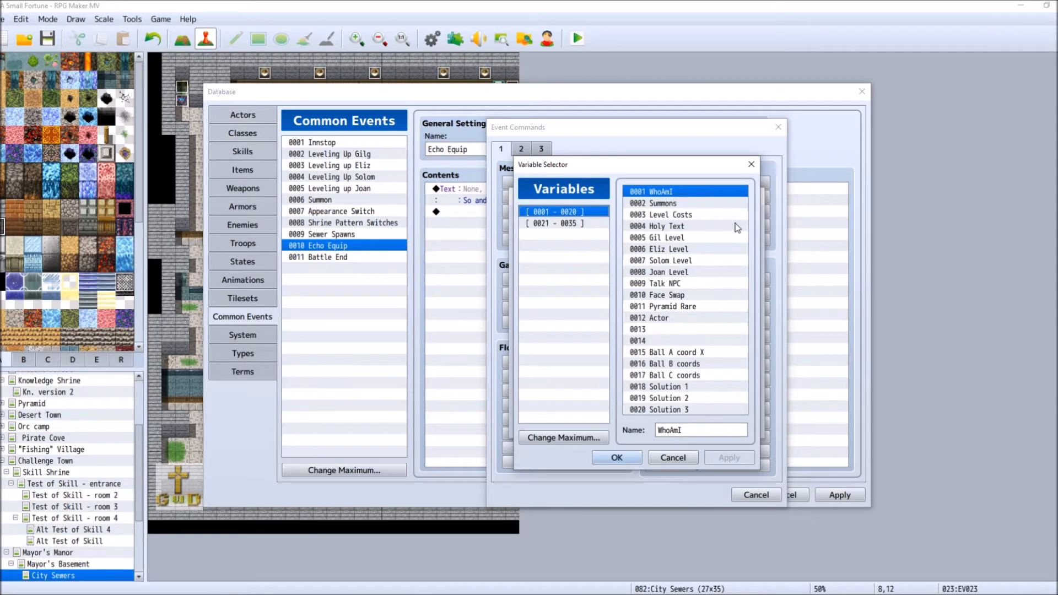
{"action": "left_click", "coordinate": [554, 223]}
{"action": "left_click", "coordinate": [563, 438]}
{"action": "left_click", "coordinate": [565, 430]}
{"action": "left_click", "coordinate": [564, 430]}
{"action": "left_click", "coordinate": [564, 430]}
{"action": "left_click", "coordinate": [564, 430]}
{"action": "left_click", "coordinate": [543, 453]}
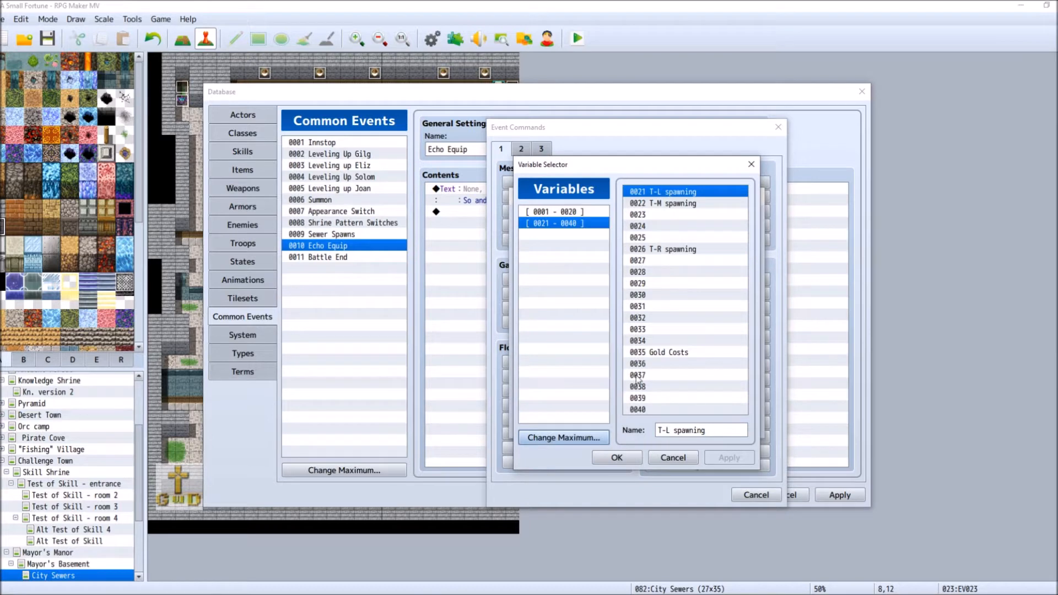
Name variable 0036 "Gil Echoes".
{"action": "left_click", "coordinate": [665, 364]}
{"action": "left_click", "coordinate": [741, 433]}
{"action": "type", "text": "G"}
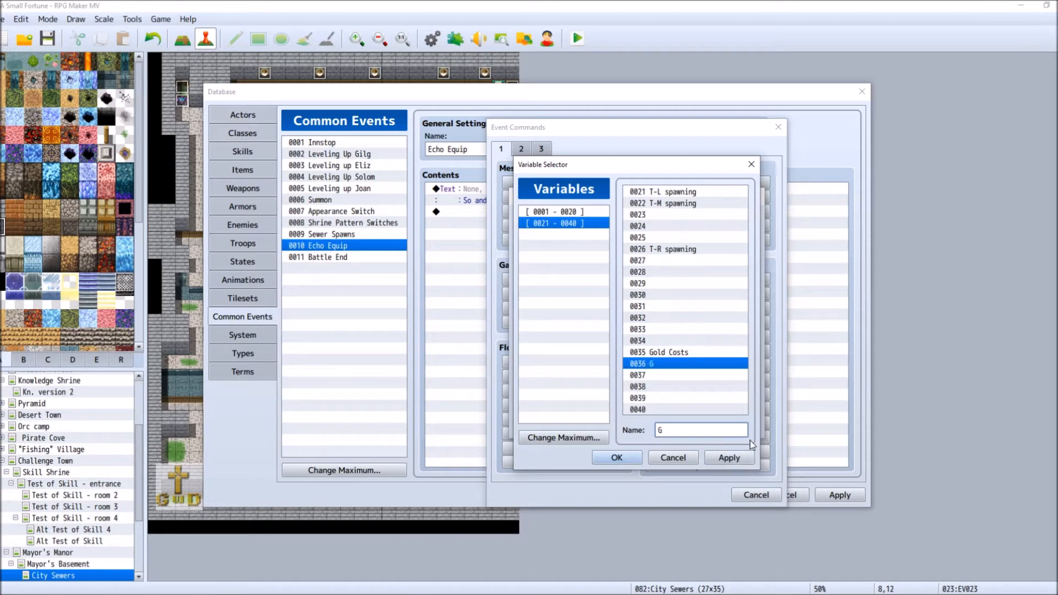
{"action": "type", "text": "il Echoes"}
Name variable 0037 "Liz Echoes" and variable 0038 "Joan Echoes", and select variable 0039.
{"action": "left_click", "coordinate": [661, 376]}
{"action": "left_click", "coordinate": [678, 431]}
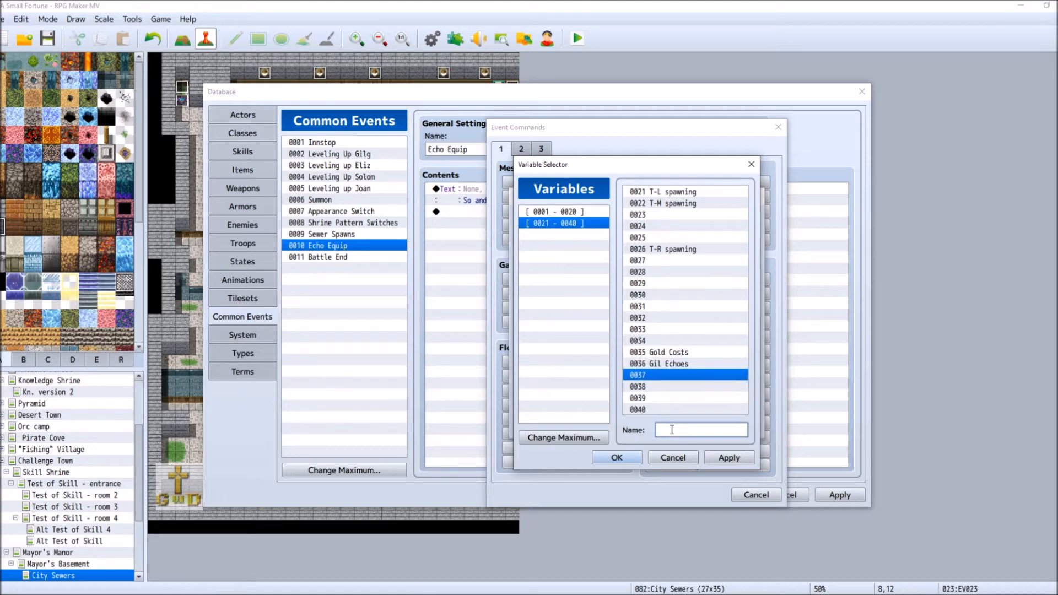
{"action": "type", "text": "E"}
{"action": "key", "text": "BackSpace"}
{"action": "type", "text": "Liz Echoes"}
{"action": "left_click", "coordinate": [663, 391]}
{"action": "type", "text": "Joan Echoes"}
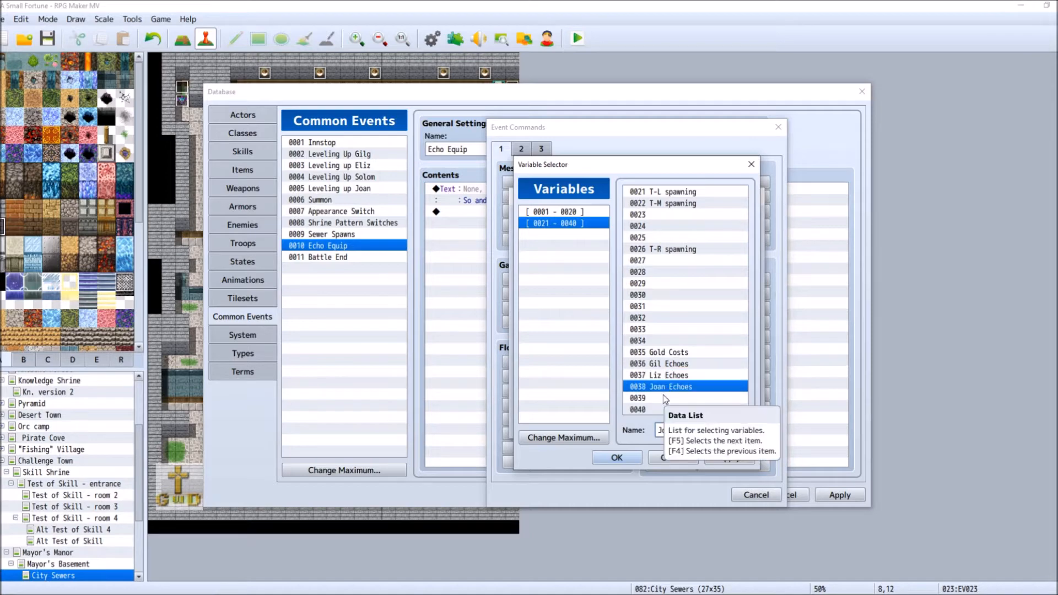
{"action": "left_click", "coordinate": [666, 398]}
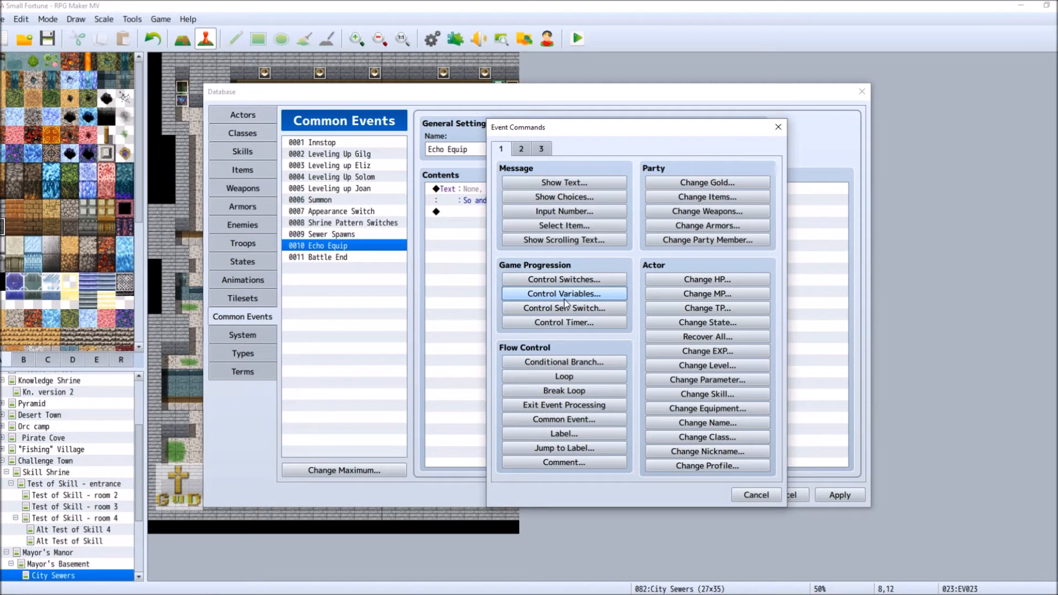
{"action": "left_click", "coordinate": [568, 301]}
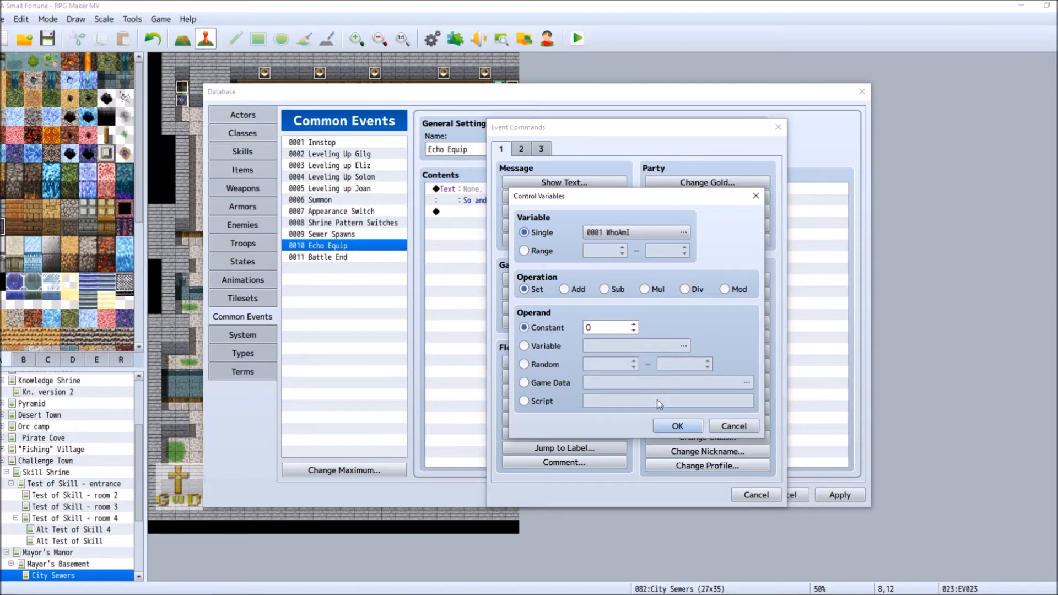
{"action": "left_click", "coordinate": [736, 424]}
{"action": "left_click", "coordinate": [523, 151]}
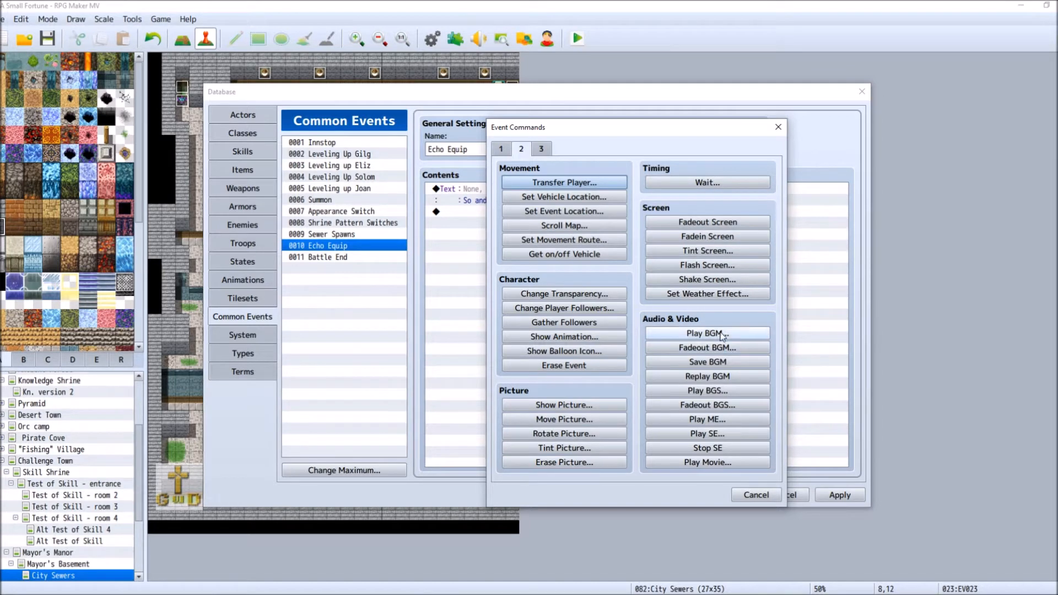
{"action": "left_click", "coordinate": [540, 148]}
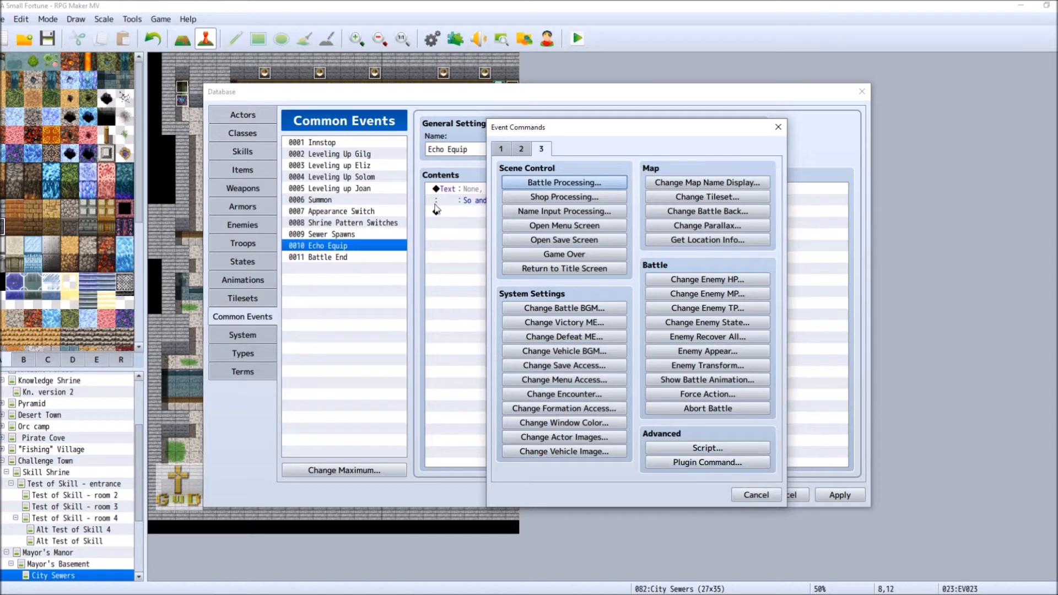
{"action": "left_click", "coordinate": [500, 149]}
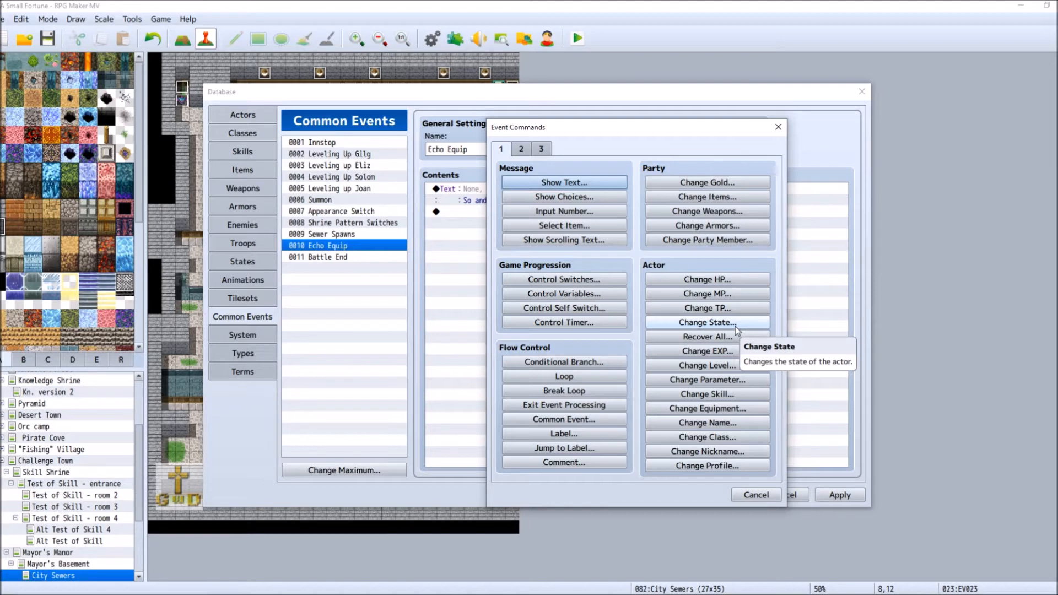
Try a Change Class command setting Gilgamesh to Warrior in the Echo Equip event, and delete it.
{"action": "left_click", "coordinate": [738, 436]}
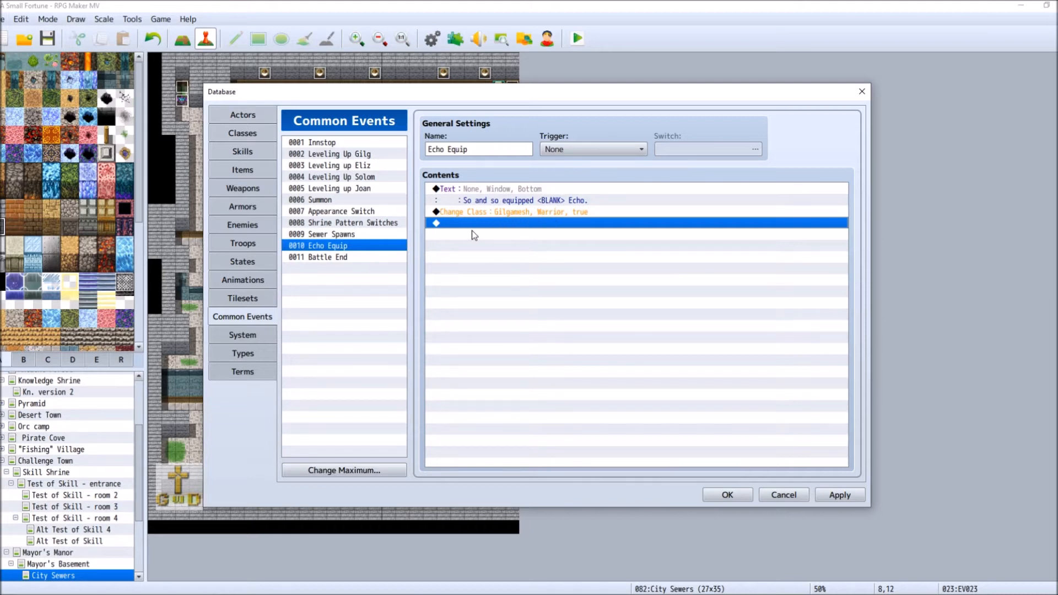
{"action": "left_click", "coordinate": [475, 213]}
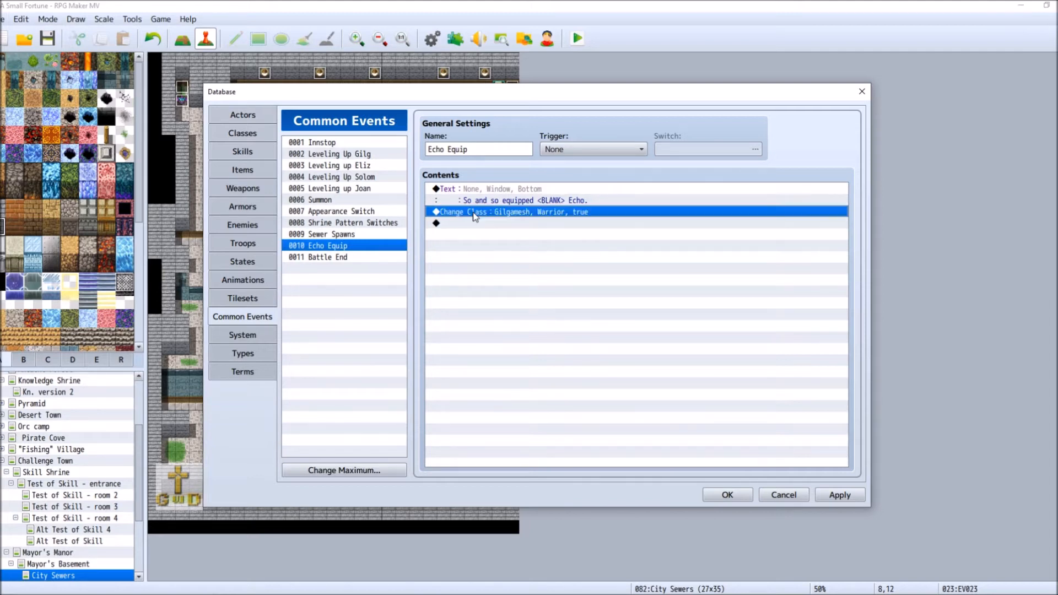
{"action": "right_click", "coordinate": [474, 216]}
{"action": "left_click", "coordinate": [516, 250]}
Start a conditional branch in the Echo Equip event testing whether variable 0036 Gilgamesh Echoes equals variable 0001 WhoAmI.
{"action": "double_click", "coordinate": [474, 215]}
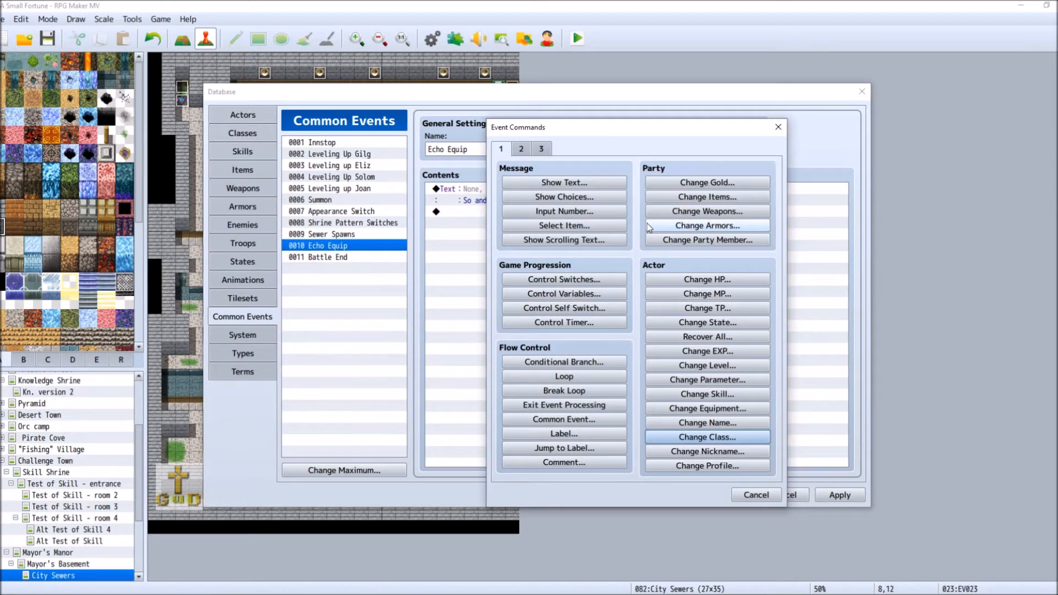
{"action": "left_click", "coordinate": [571, 362]}
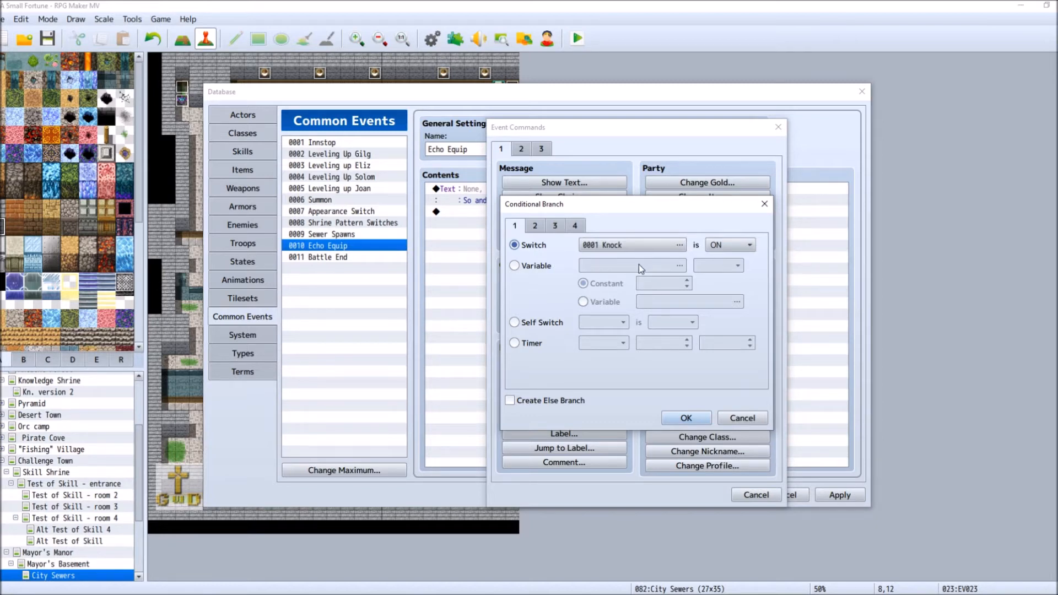
{"action": "left_click", "coordinate": [514, 265]}
{"action": "left_click", "coordinate": [679, 265]}
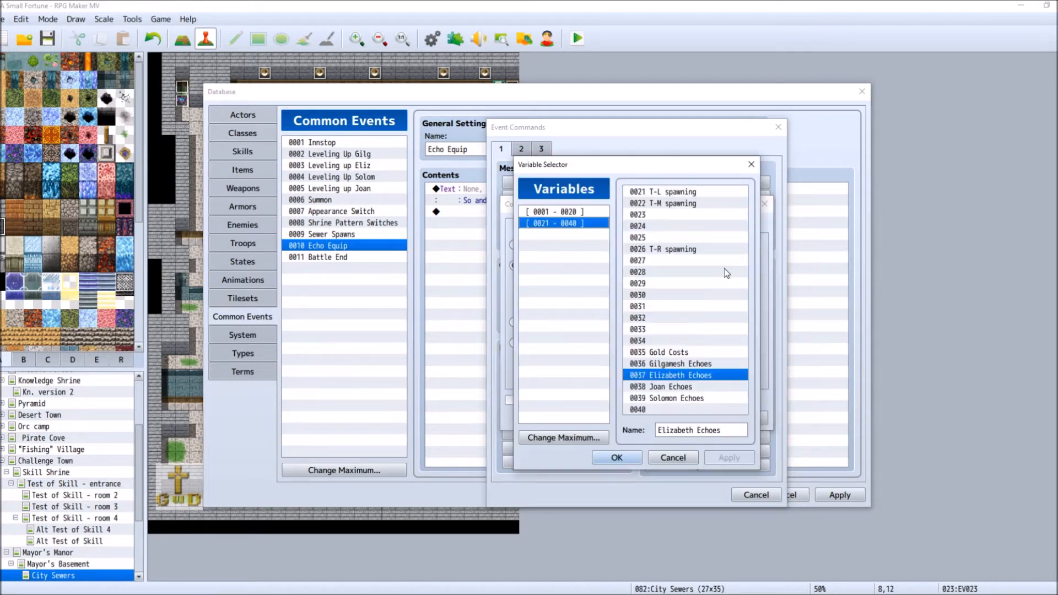
{"action": "left_click", "coordinate": [683, 364]}
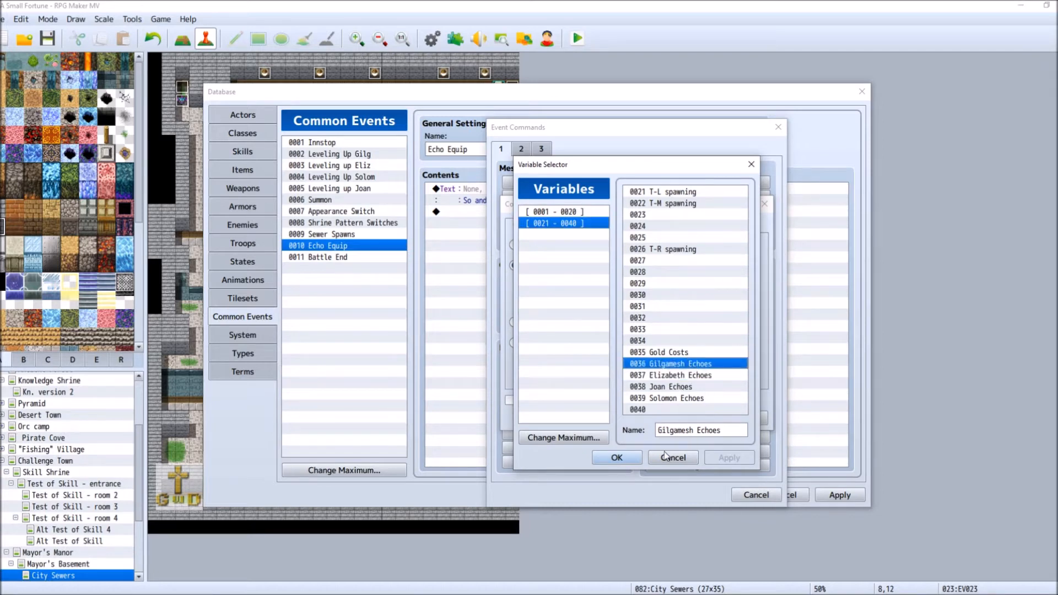
{"action": "left_click", "coordinate": [617, 457]}
{"action": "left_click", "coordinate": [721, 266]}
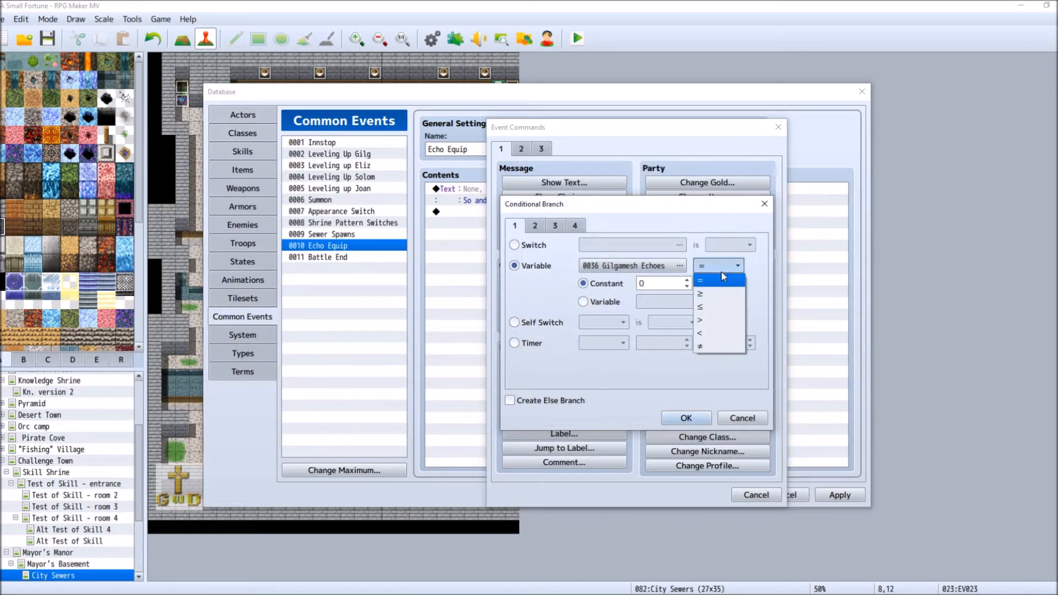
{"action": "left_click", "coordinate": [722, 279]}
{"action": "left_click", "coordinate": [606, 302]}
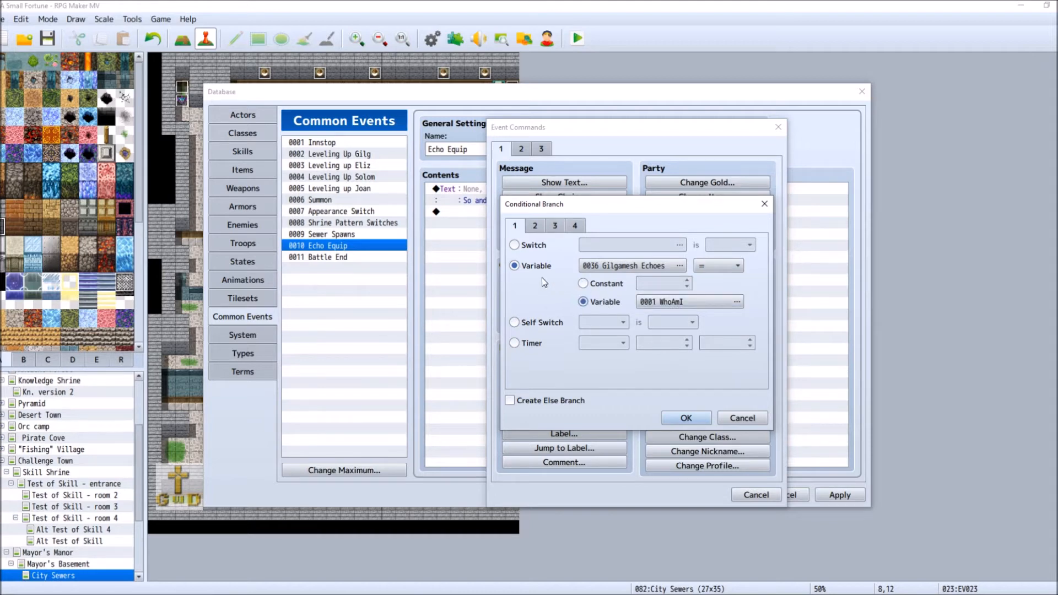
Switch the conditional branch to an actor condition for 0001 Gilgamesh.
{"action": "left_click", "coordinate": [534, 227]}
{"action": "left_click", "coordinate": [528, 244]}
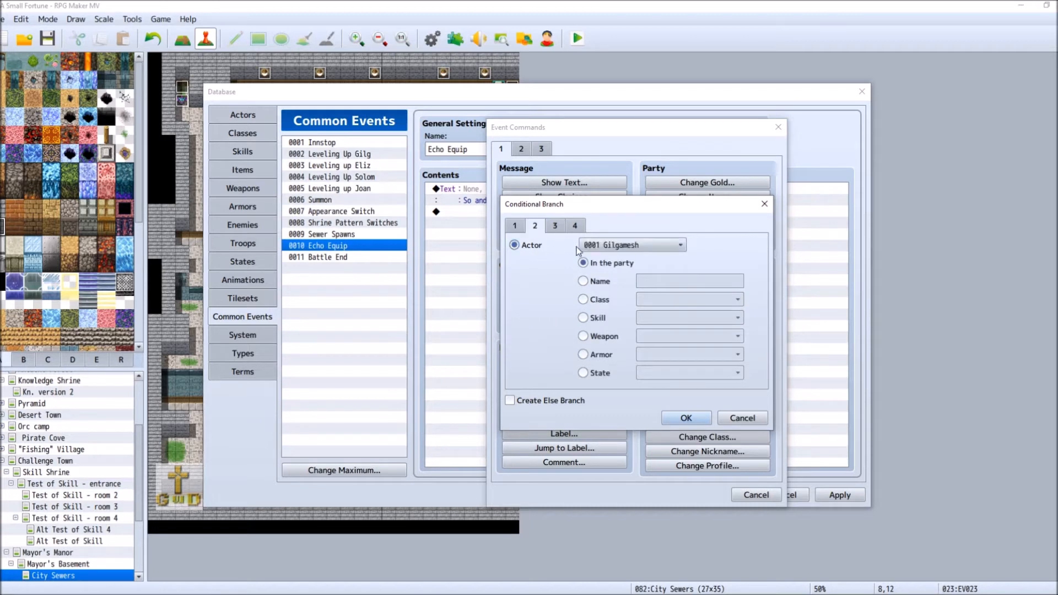
{"action": "left_click", "coordinate": [680, 244]}
{"action": "left_click", "coordinate": [538, 278]}
Try testing whether Gilgamesh's class is 0002 Warrior.
{"action": "left_click", "coordinate": [585, 300]}
{"action": "left_click", "coordinate": [678, 302]}
{"action": "left_click", "coordinate": [683, 324]}
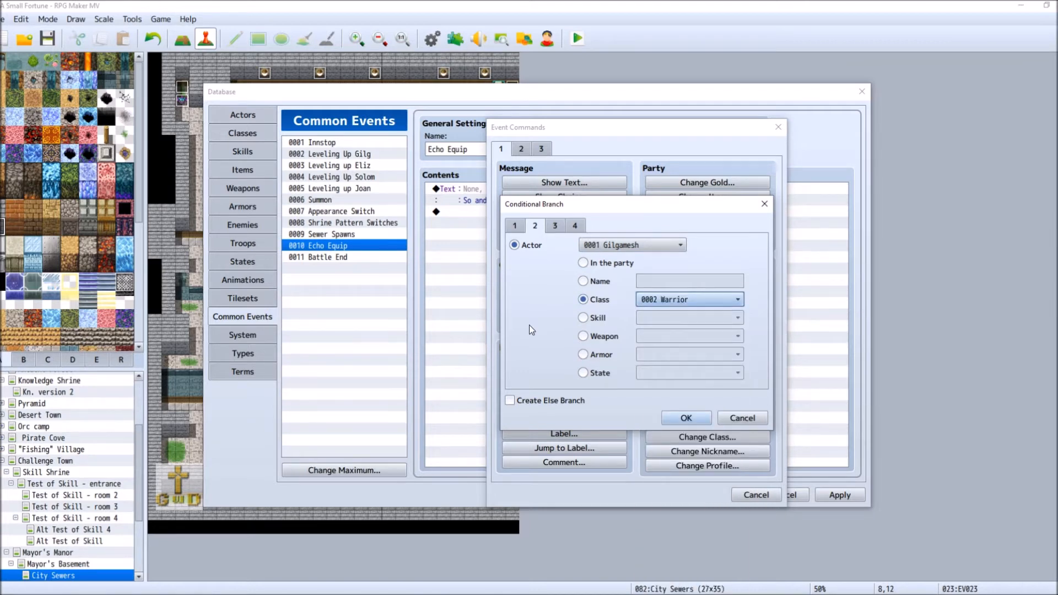
Make the branch test whether Gilgamesh has the armor 0485 Warrior's Soul equipped, and add it to the Echo Equip event.
{"action": "left_click", "coordinate": [609, 352]}
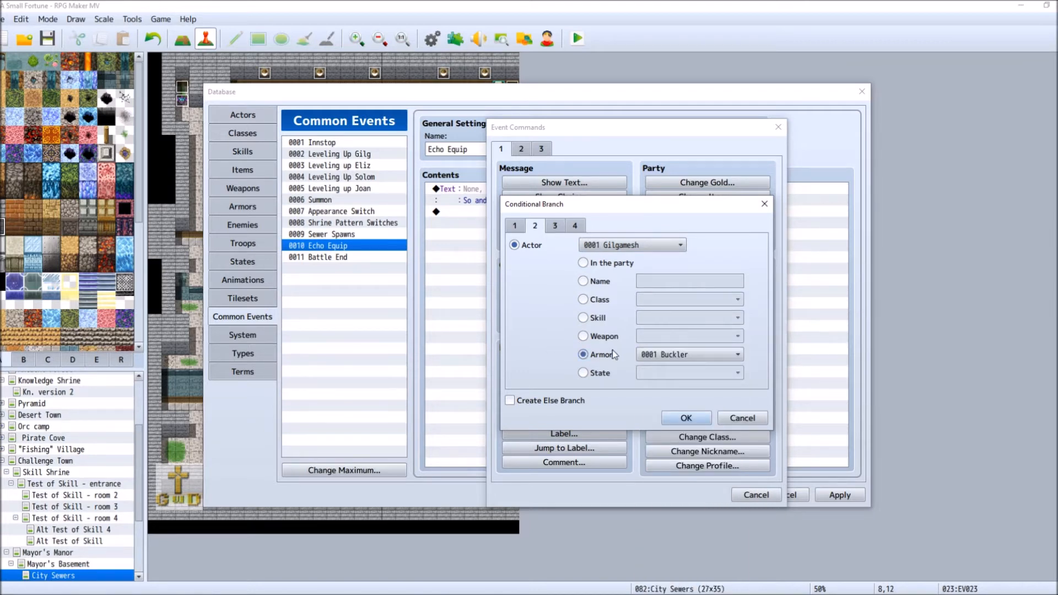
{"action": "left_click", "coordinate": [712, 364]}
{"action": "scroll", "coordinate": [738, 491], "scroll_direction": "down", "scroll_amount": 3}
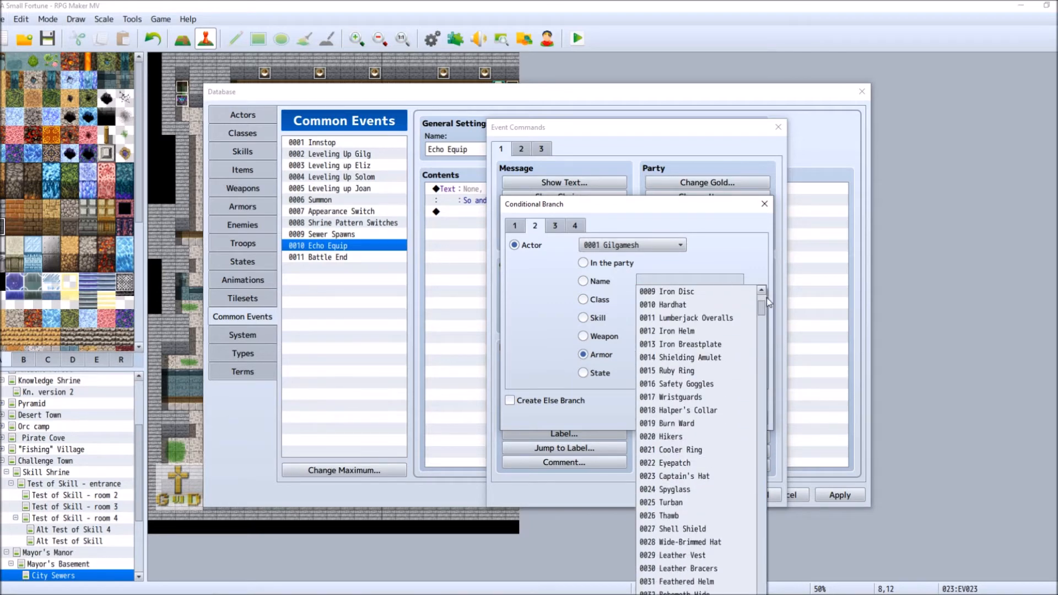
{"action": "left_click_drag", "start_coordinate": [761, 306], "coordinate": [761, 587]}
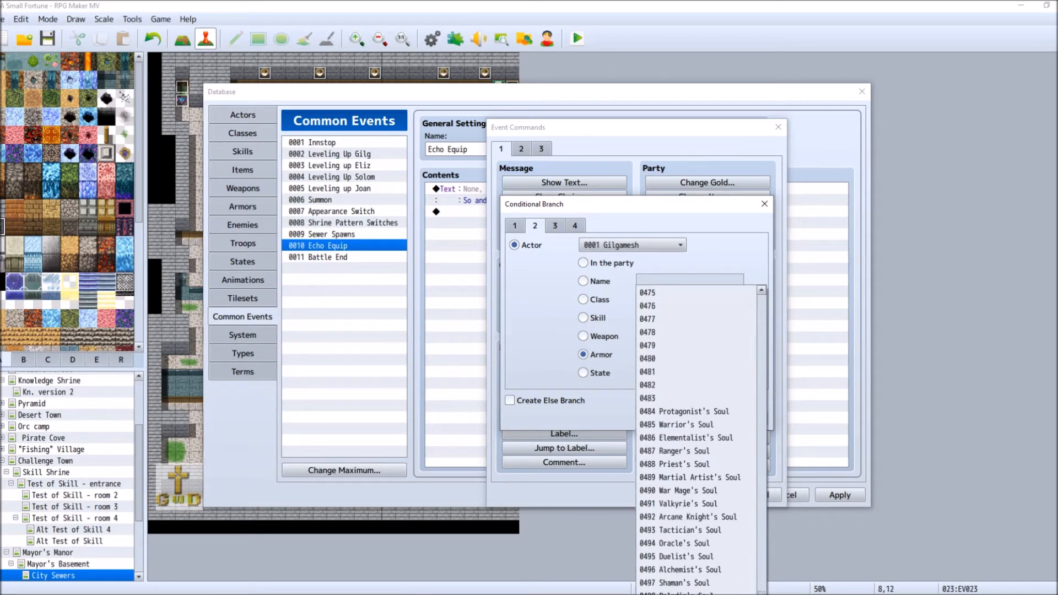
{"action": "left_click", "coordinate": [678, 412]}
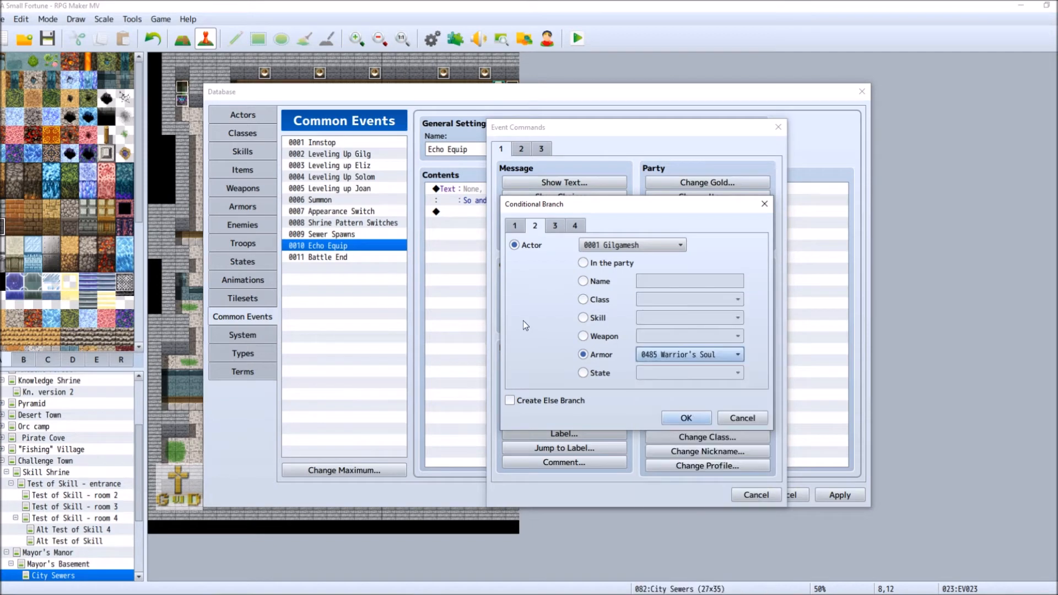
{"action": "key", "text": "Return"}
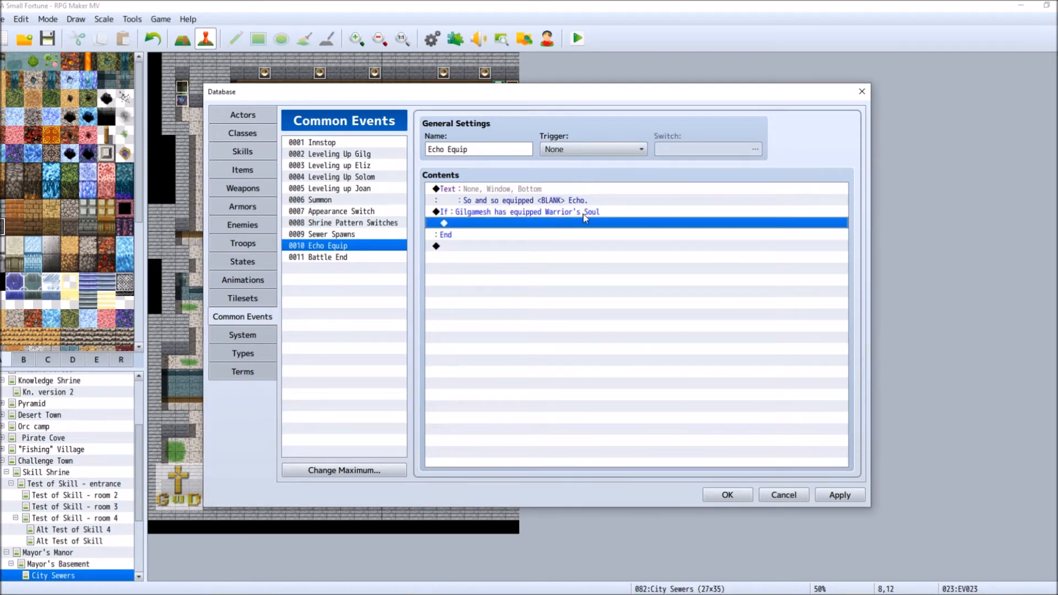
Inside the Warrior's Soul branch, add a Change Class command setting Gilgamesh to 0002 Warrior with Save Level enabled.
{"action": "double_click", "coordinate": [484, 229]}
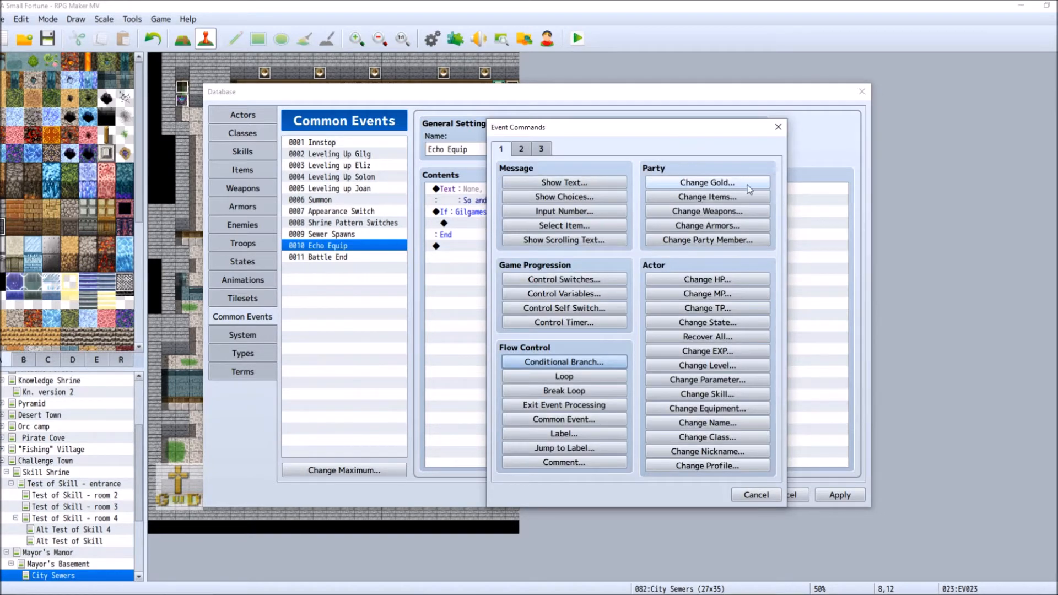
{"action": "left_click", "coordinate": [744, 438]}
{"action": "left_click", "coordinate": [659, 322]}
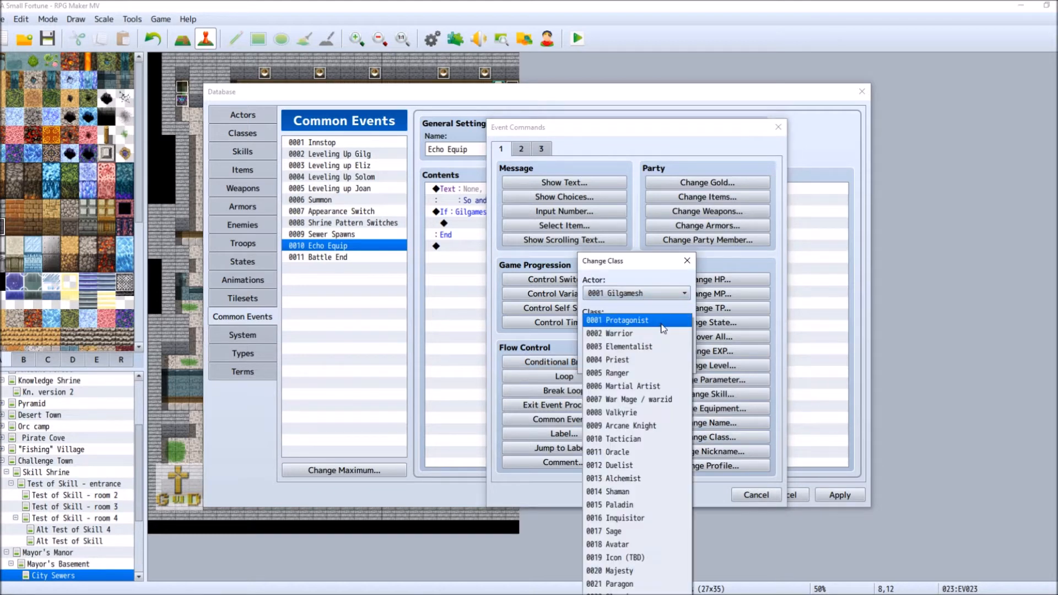
{"action": "left_click", "coordinate": [659, 334]}
{"action": "left_click", "coordinate": [588, 343]}
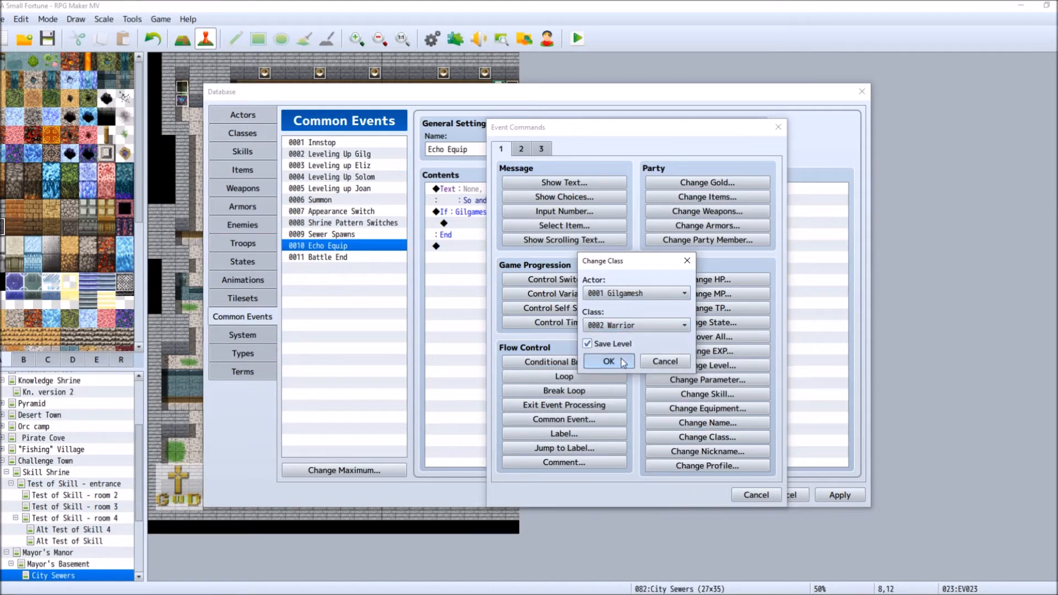
{"action": "left_click", "coordinate": [609, 361]}
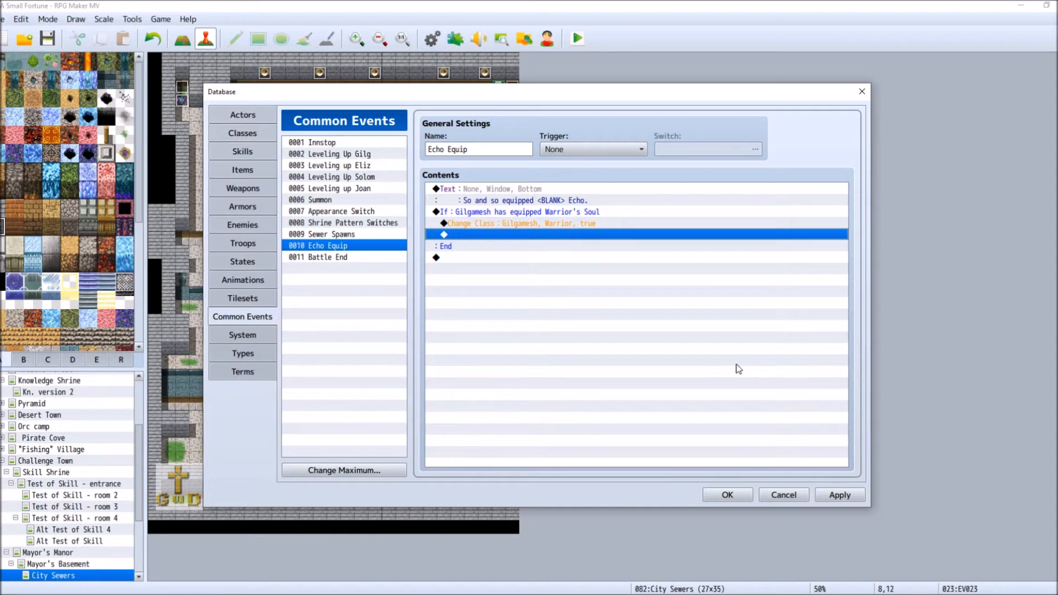
{"action": "left_click", "coordinate": [454, 256]}
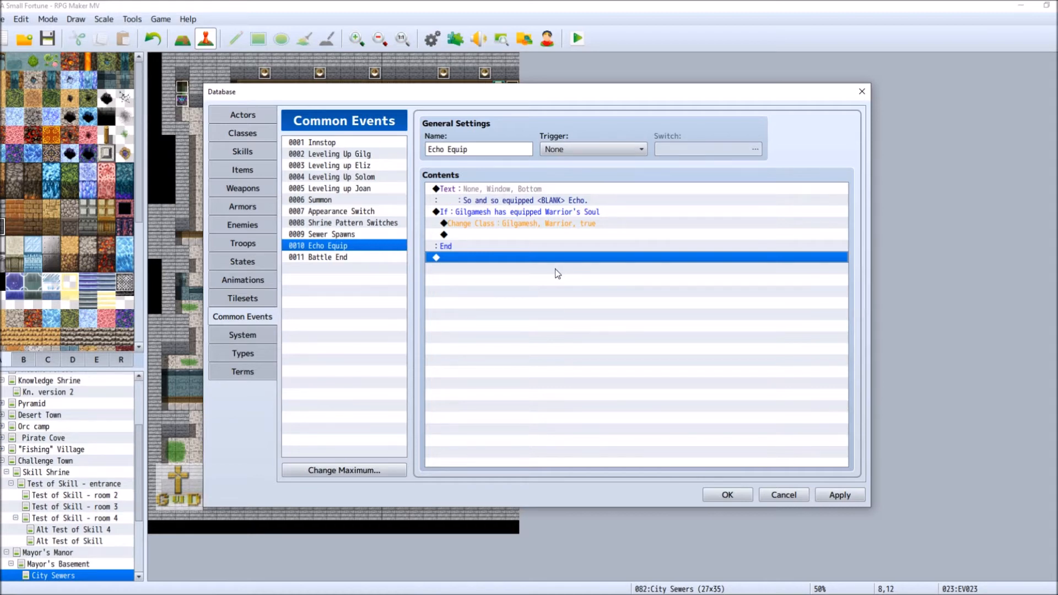
{"action": "double_click", "coordinate": [458, 258]}
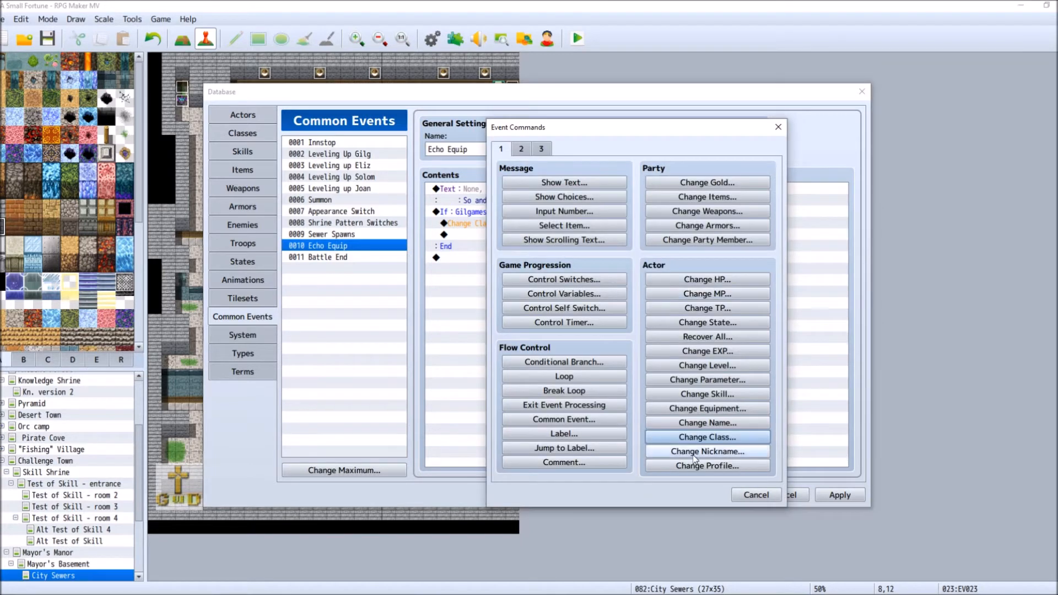
{"action": "left_click", "coordinate": [707, 437]}
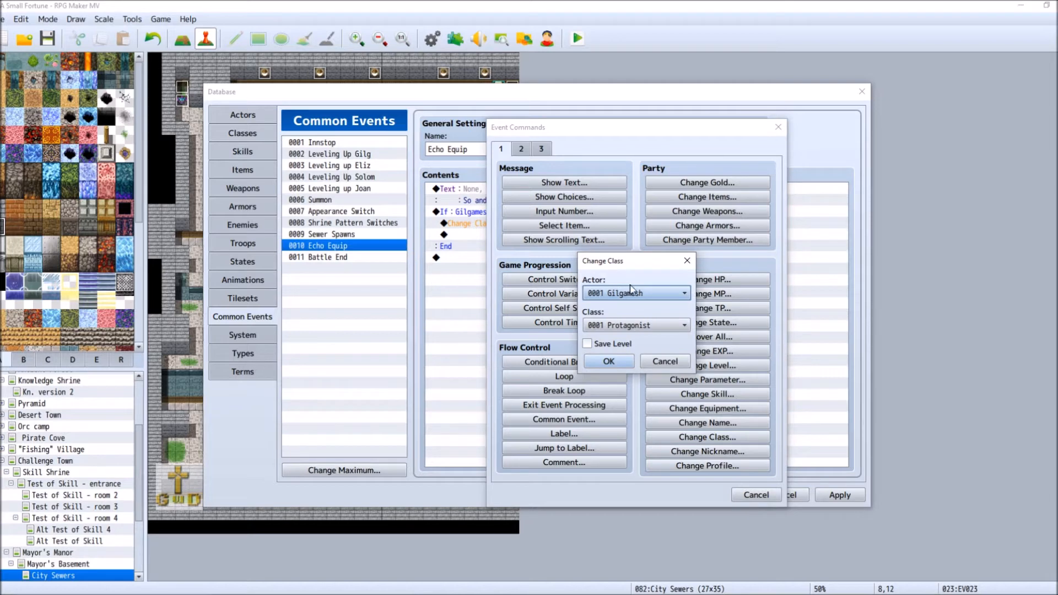
{"action": "left_click", "coordinate": [633, 292]}
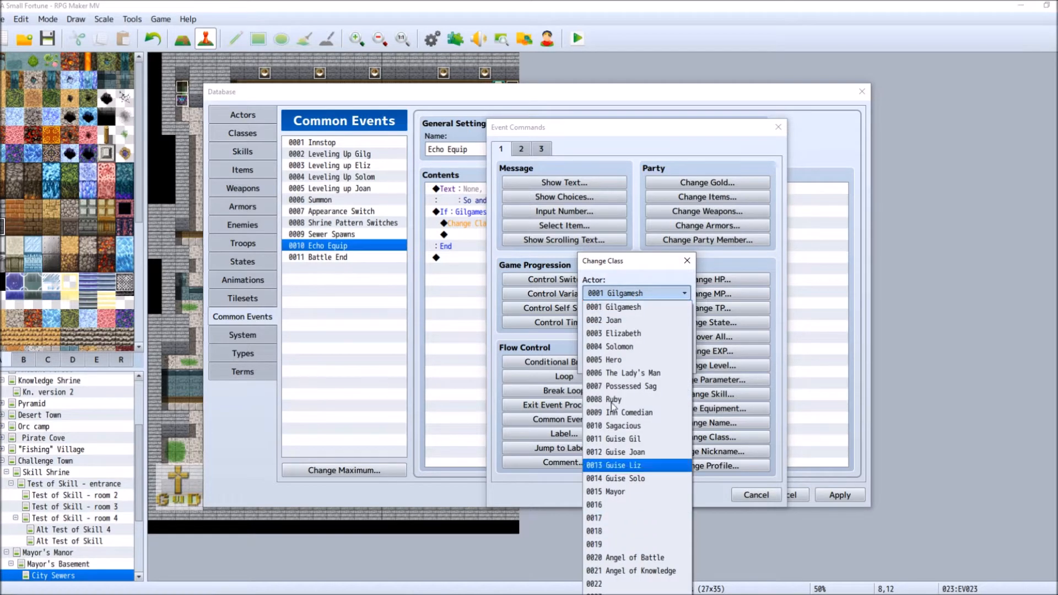
{"action": "left_click", "coordinate": [687, 262]}
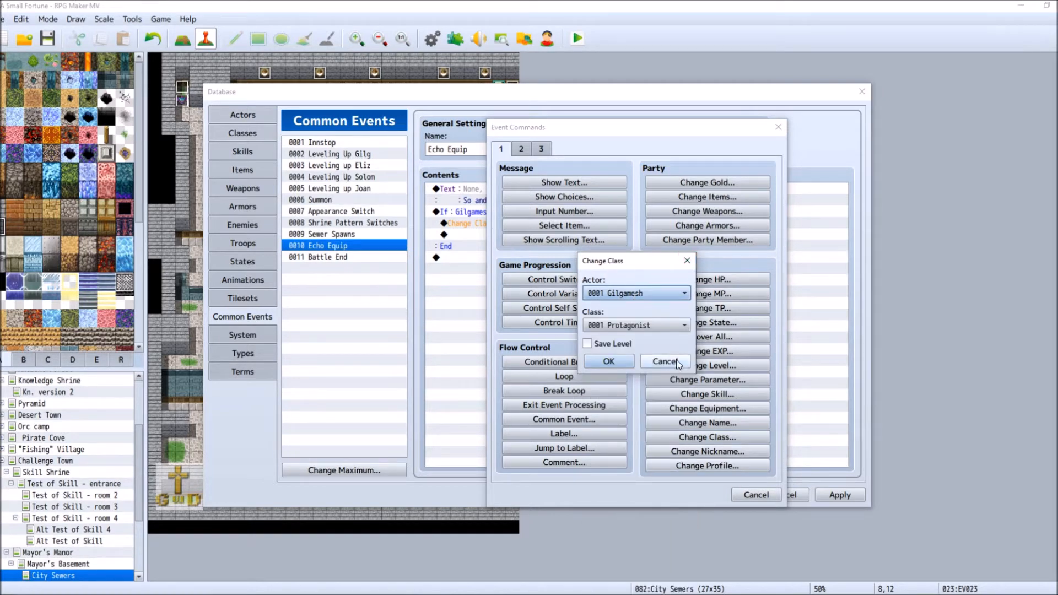
{"action": "left_click", "coordinate": [688, 263]}
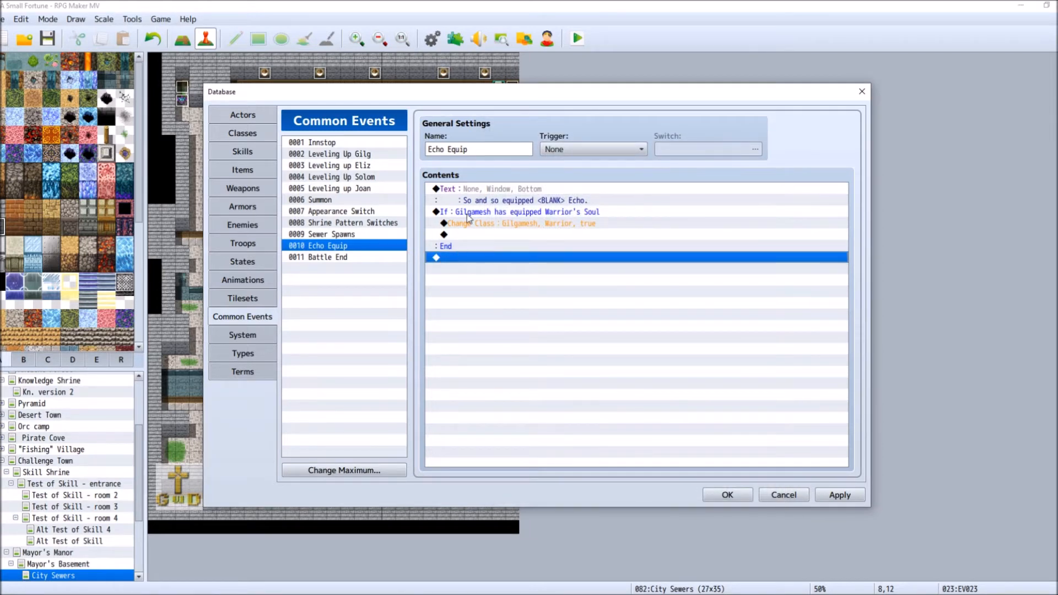
{"action": "left_click", "coordinate": [456, 234]}
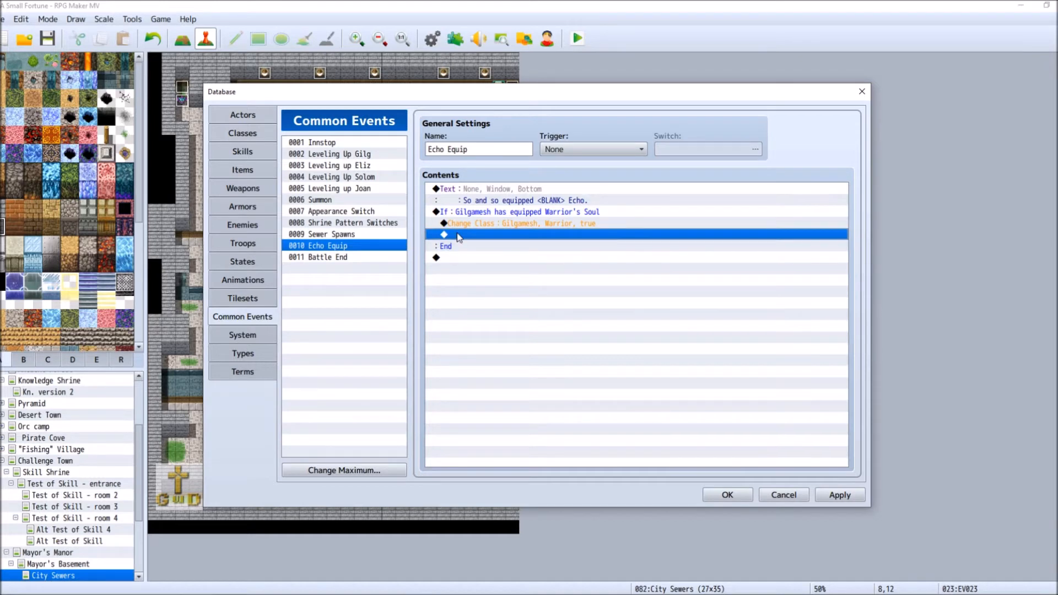
{"action": "double_click", "coordinate": [457, 235]}
{"action": "left_click", "coordinate": [754, 495]}
Add an Else branch to the Warrior's Soul condition and select the empty line inside it.
{"action": "right_click", "coordinate": [514, 215]}
{"action": "left_click", "coordinate": [537, 235]}
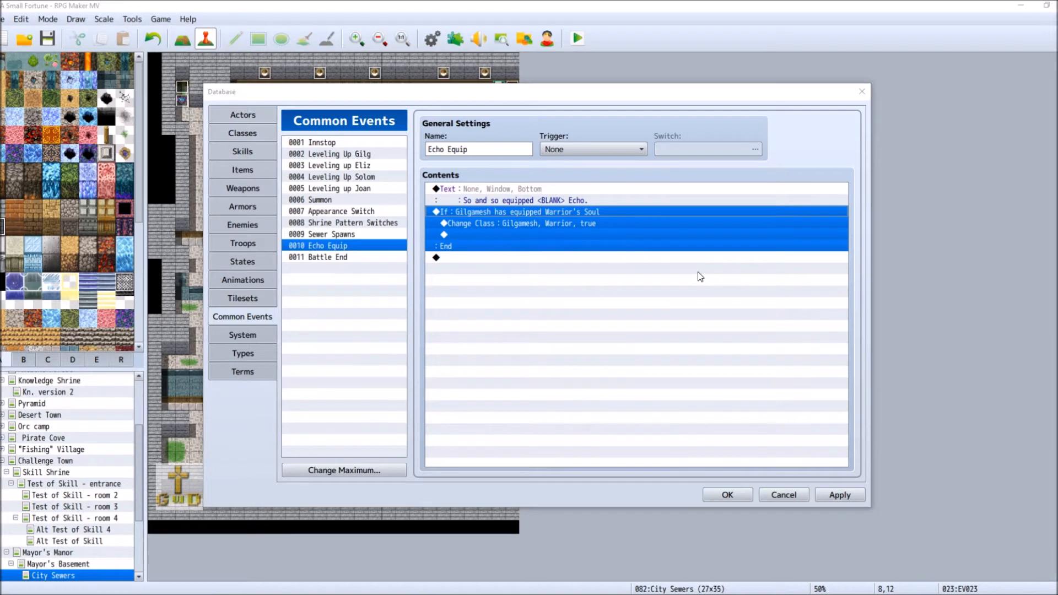
{"action": "left_click", "coordinate": [518, 404]}
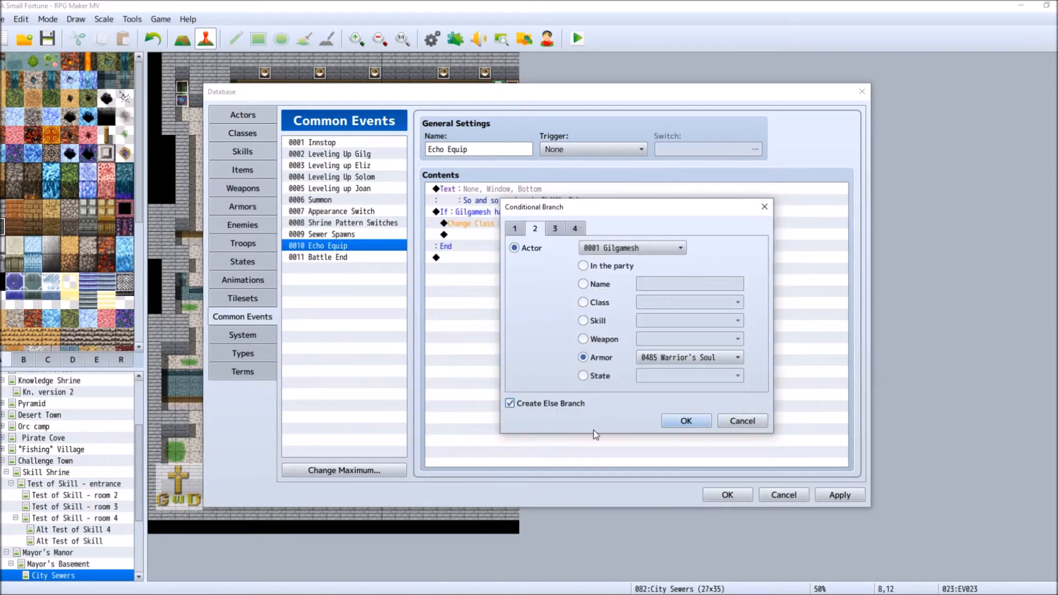
{"action": "left_click", "coordinate": [686, 421]}
{"action": "left_click", "coordinate": [549, 257]}
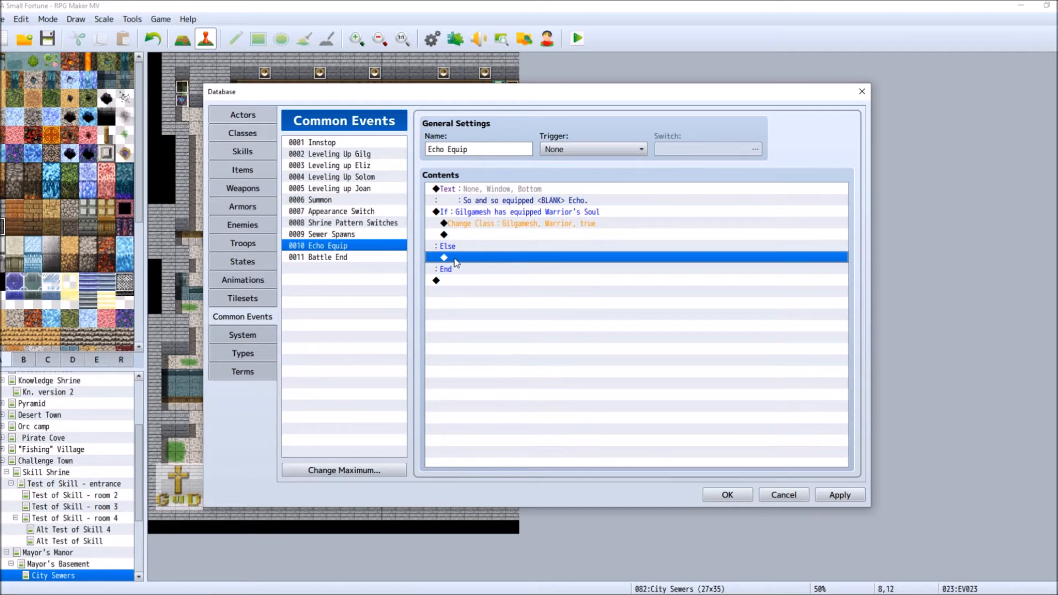
Examine the enemy, character, vehicle, item and armor condition types available for the Warrior's Soul branch without changing it.
{"action": "left_click", "coordinate": [489, 211]}
{"action": "right_click", "coordinate": [489, 211]}
{"action": "left_click", "coordinate": [536, 231]}
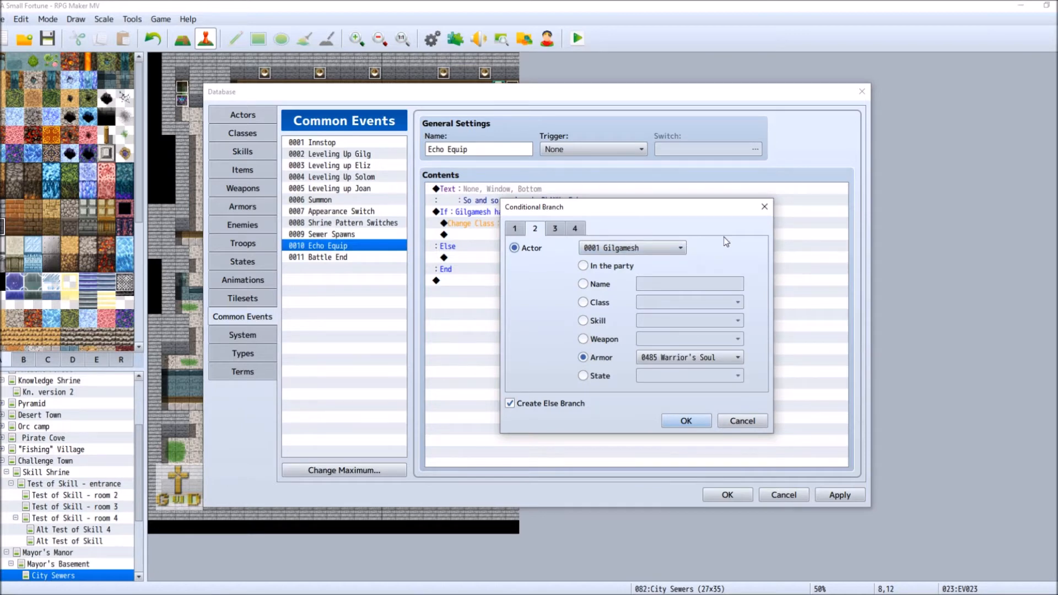
{"action": "left_click", "coordinate": [555, 228]}
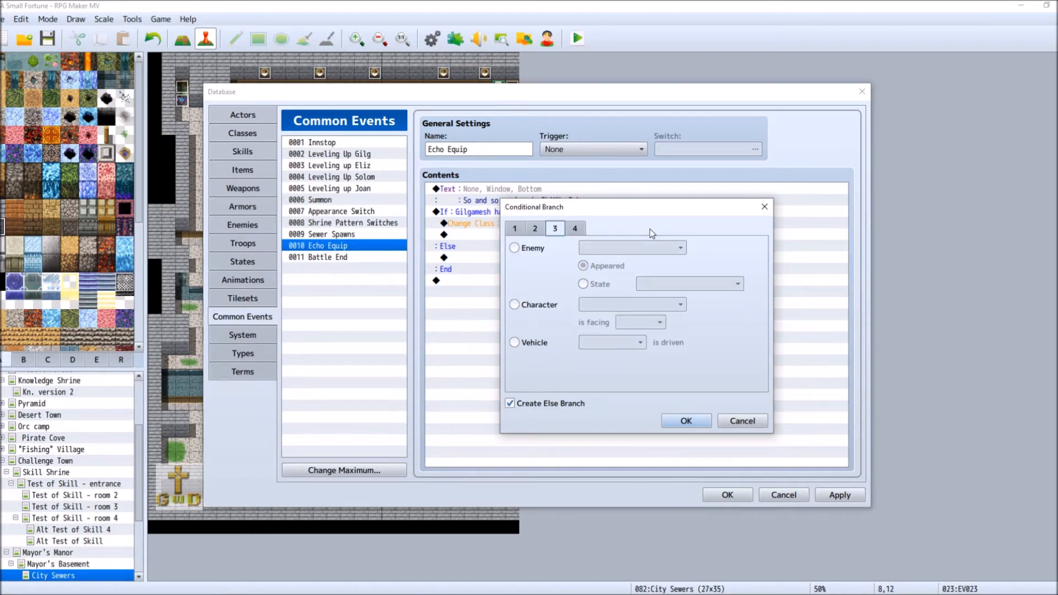
{"action": "left_click", "coordinate": [524, 305]}
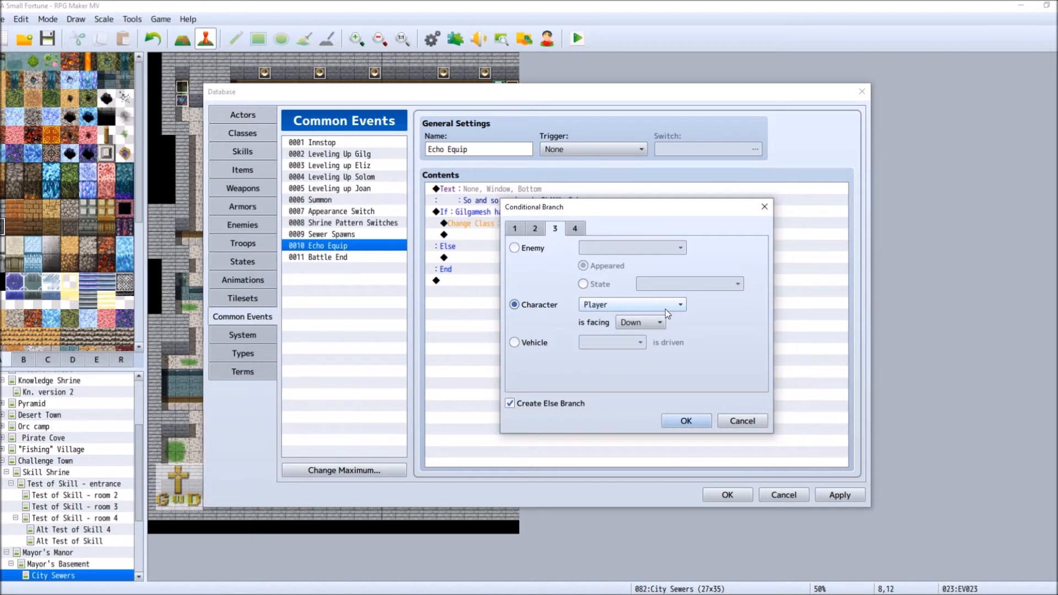
{"action": "left_click", "coordinate": [678, 305]}
{"action": "left_click", "coordinate": [534, 290]}
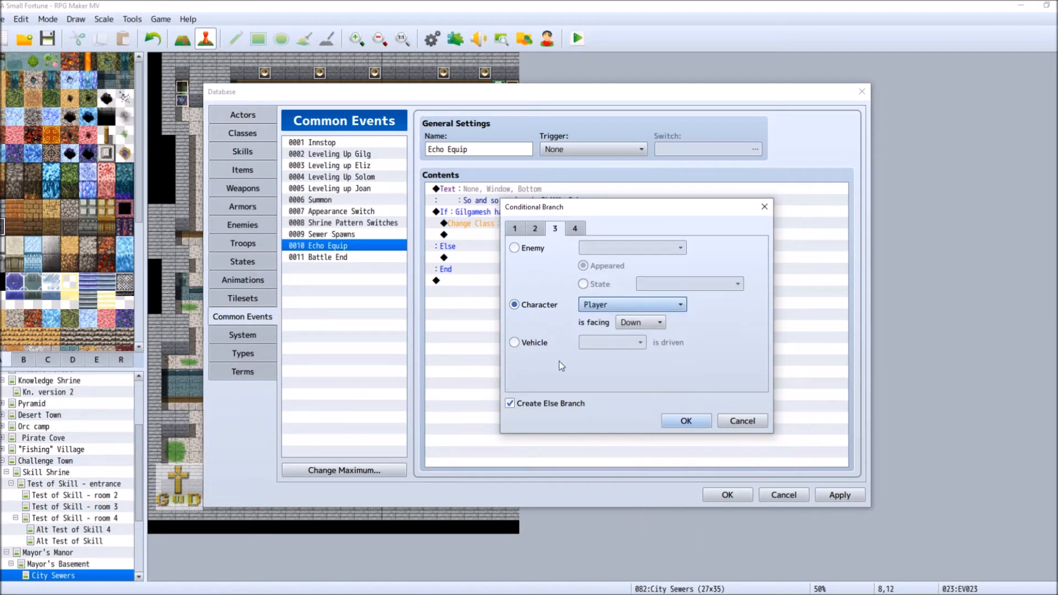
{"action": "left_click", "coordinate": [576, 228]}
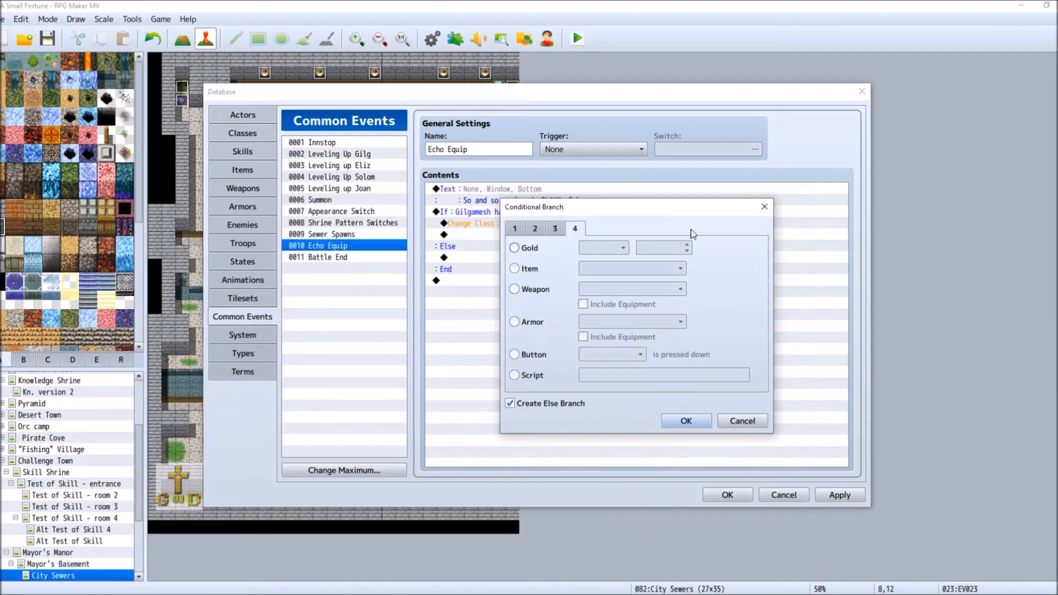
{"action": "key", "text": "Escape"}
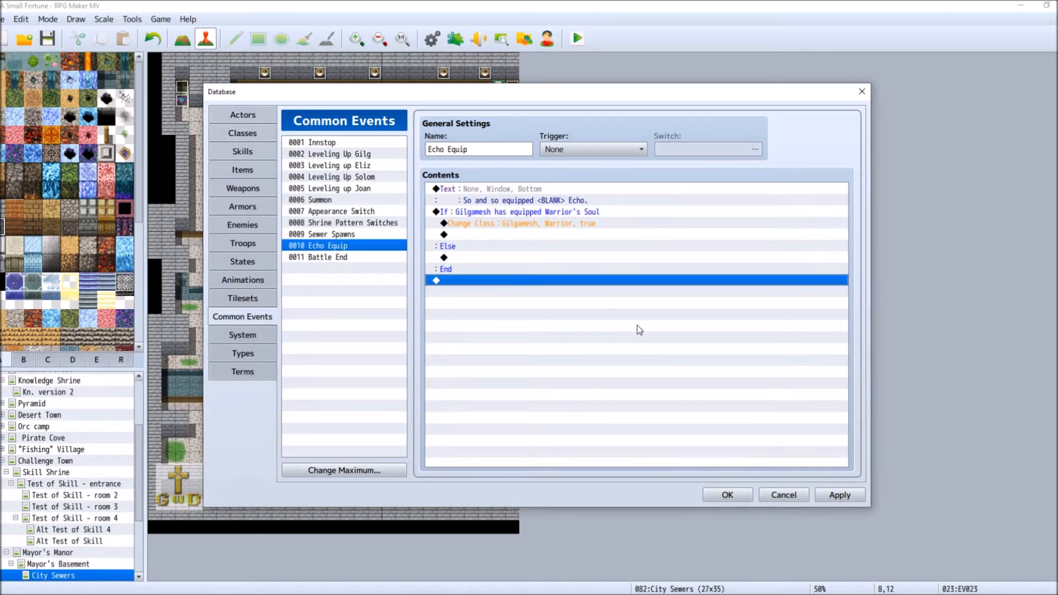
Start a nested conditional branch inside the Else section that tests actor 0003 Elizabeth.
{"action": "left_click", "coordinate": [471, 249]}
{"action": "left_click", "coordinate": [469, 258]}
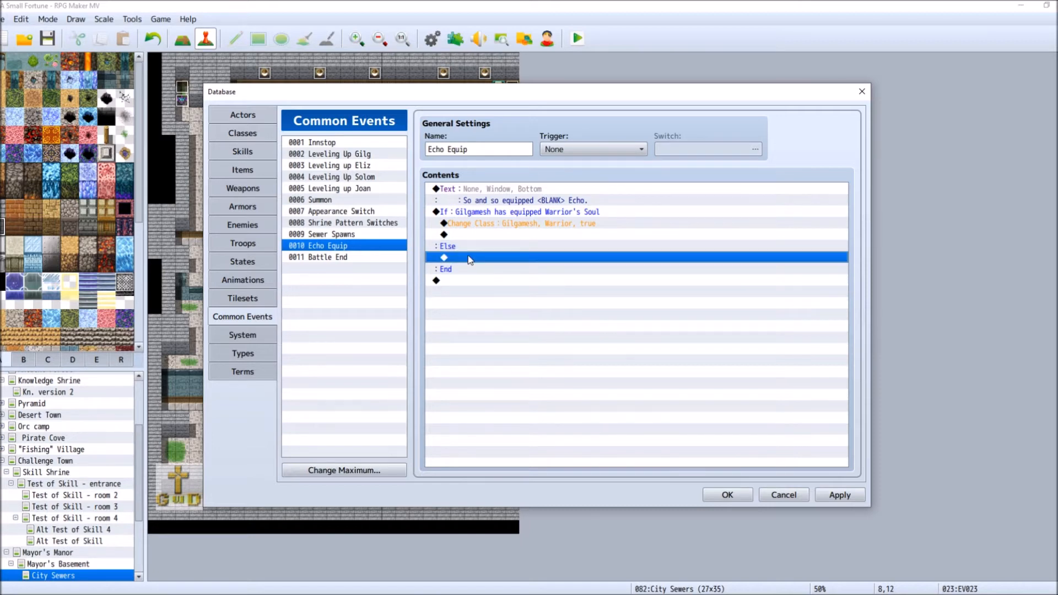
{"action": "double_click", "coordinate": [469, 257]}
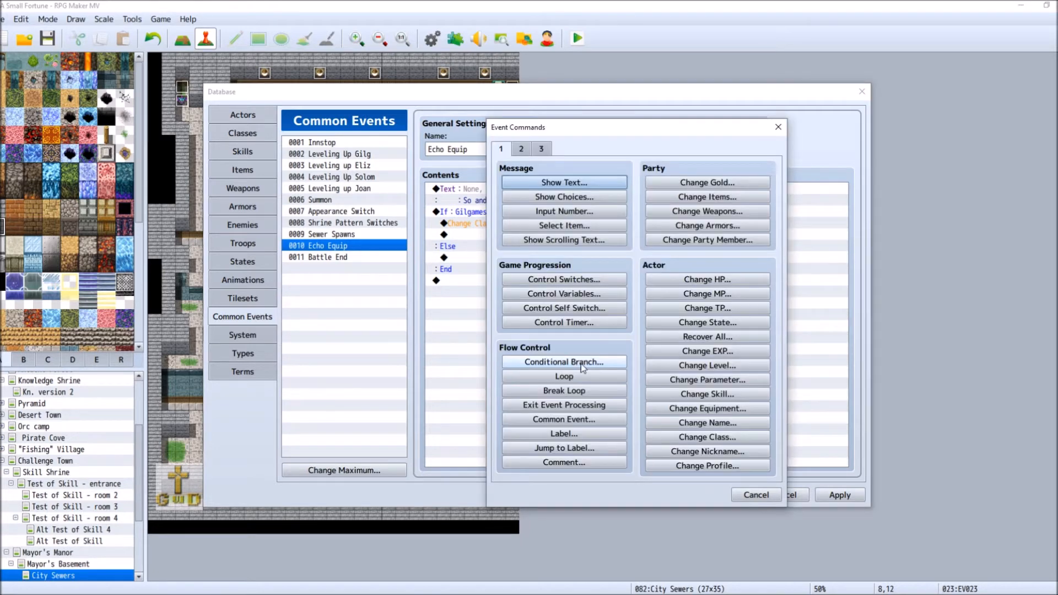
{"action": "left_click", "coordinate": [586, 364]}
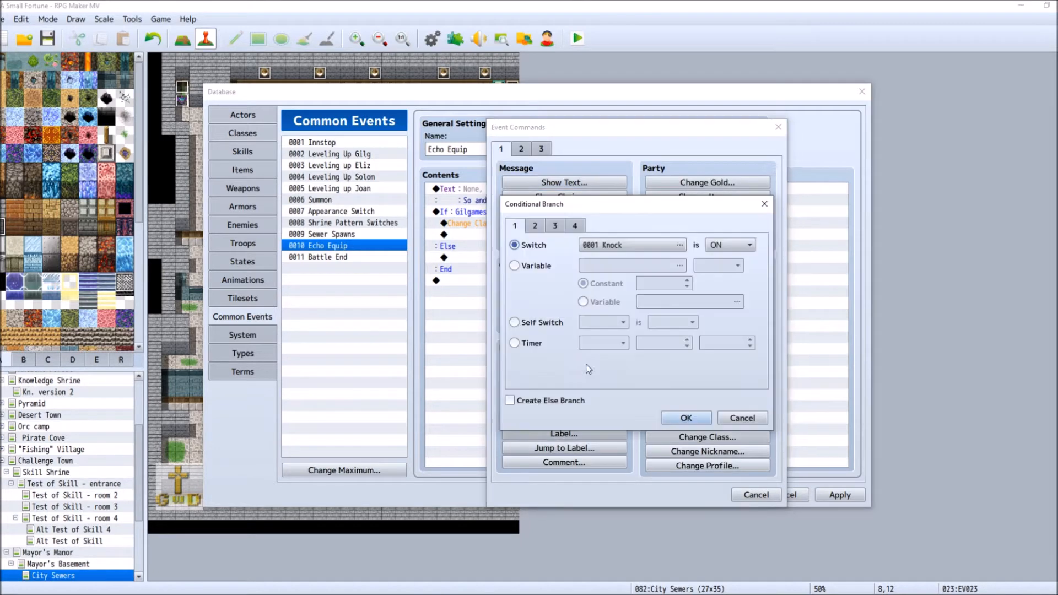
{"action": "left_click", "coordinate": [535, 224]}
{"action": "left_click", "coordinate": [607, 245]}
{"action": "left_click", "coordinate": [607, 244]}
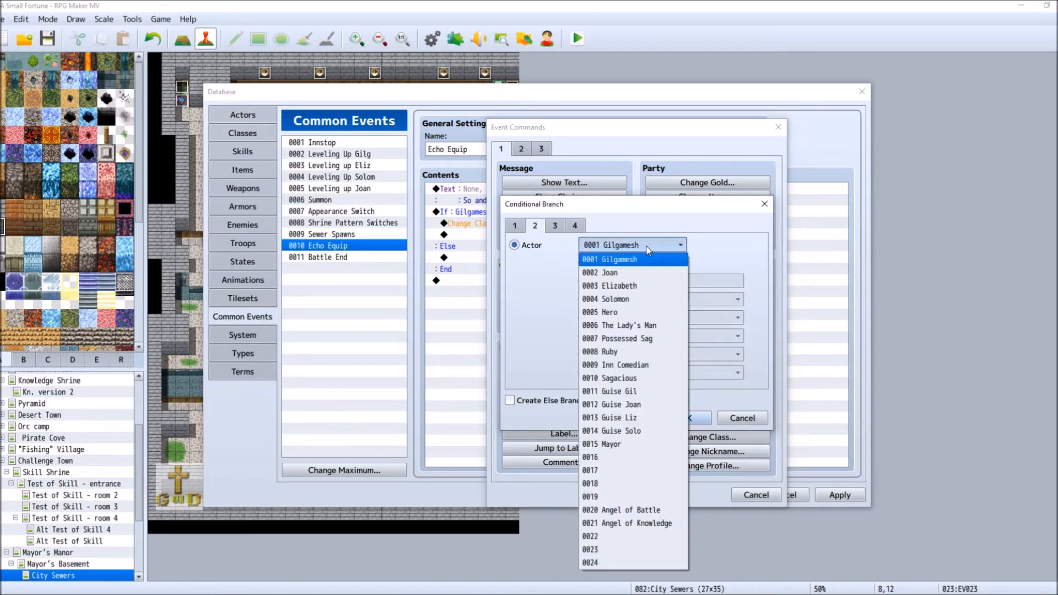
{"action": "left_click", "coordinate": [643, 287]}
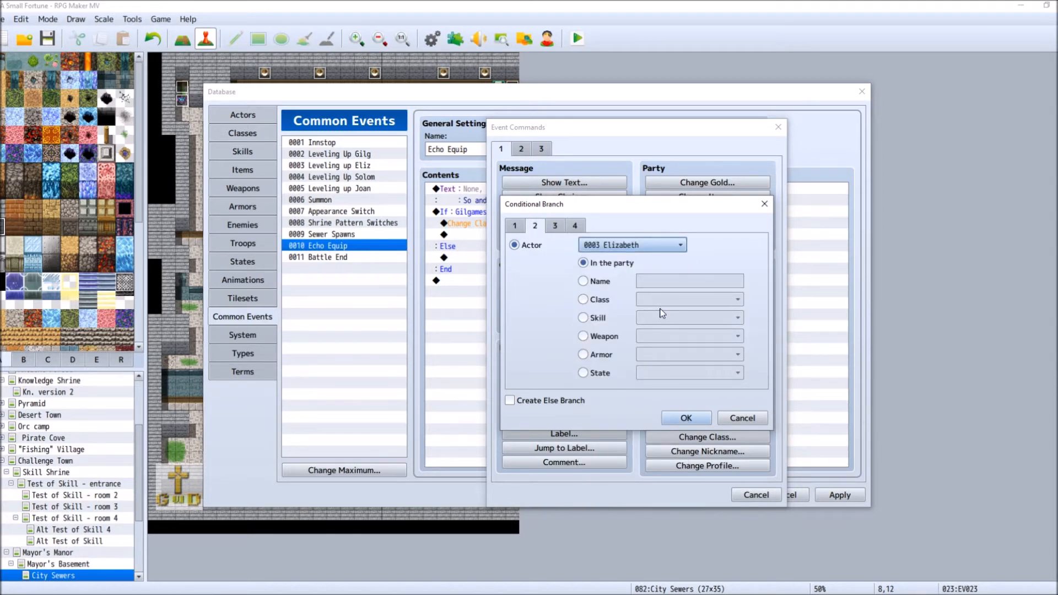
Make Elizabeth's condition check for armor 0488 Priest's Soul and include an Else branch.
{"action": "left_click", "coordinate": [600, 355]}
{"action": "left_click", "coordinate": [737, 354]}
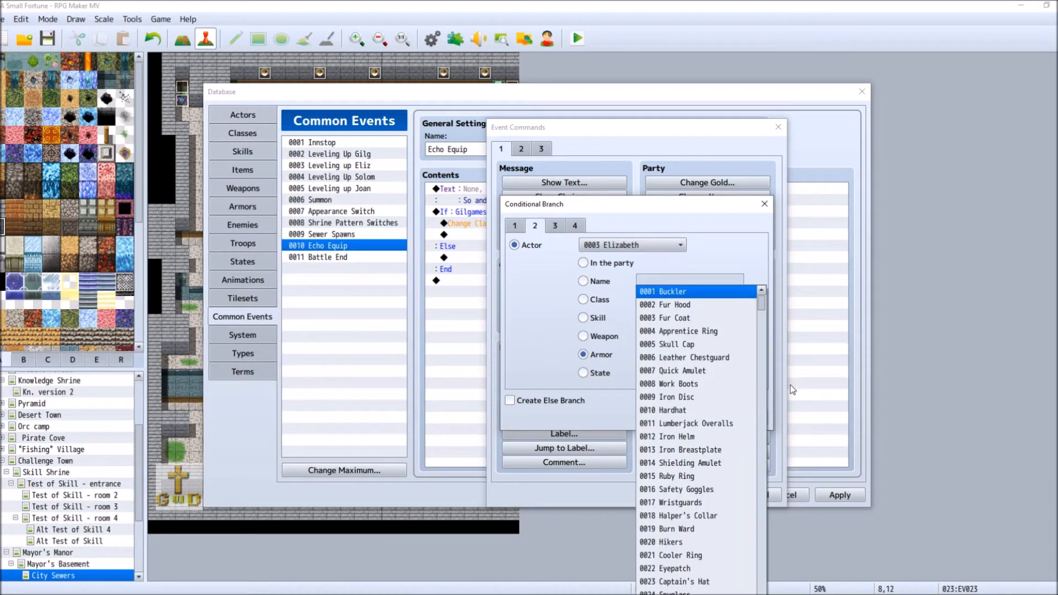
{"action": "left_click_drag", "start_coordinate": [762, 300], "coordinate": [761, 594]}
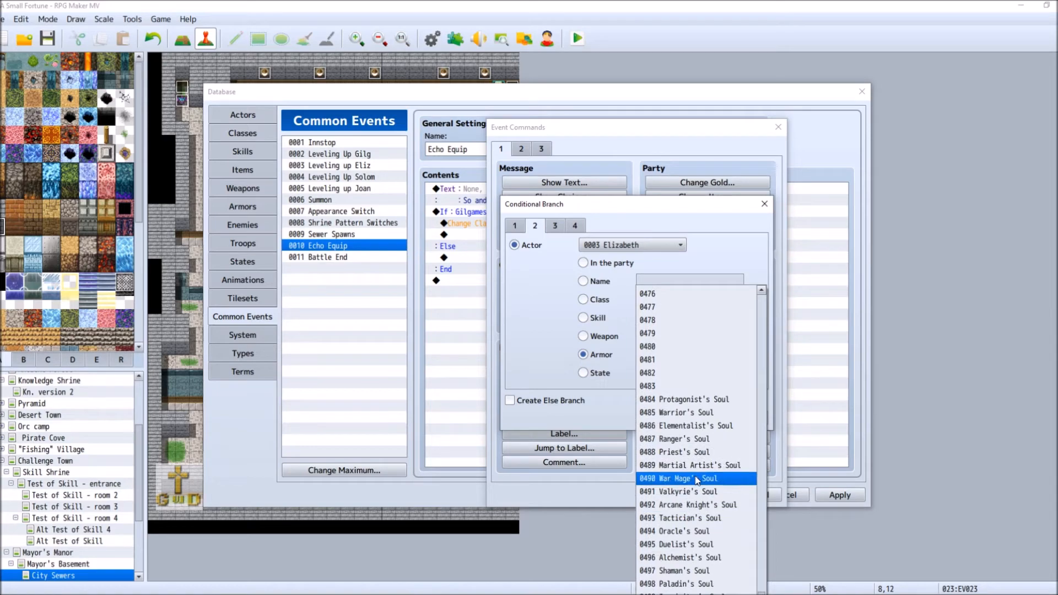
{"action": "left_click", "coordinate": [700, 452]}
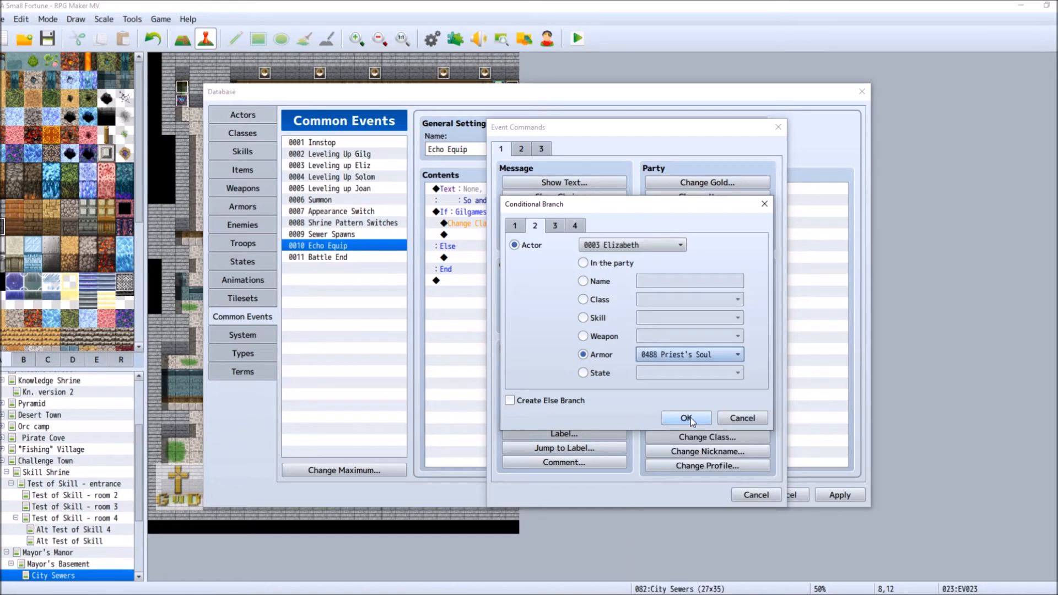
{"action": "left_click", "coordinate": [555, 401]}
{"action": "left_click", "coordinate": [699, 419]}
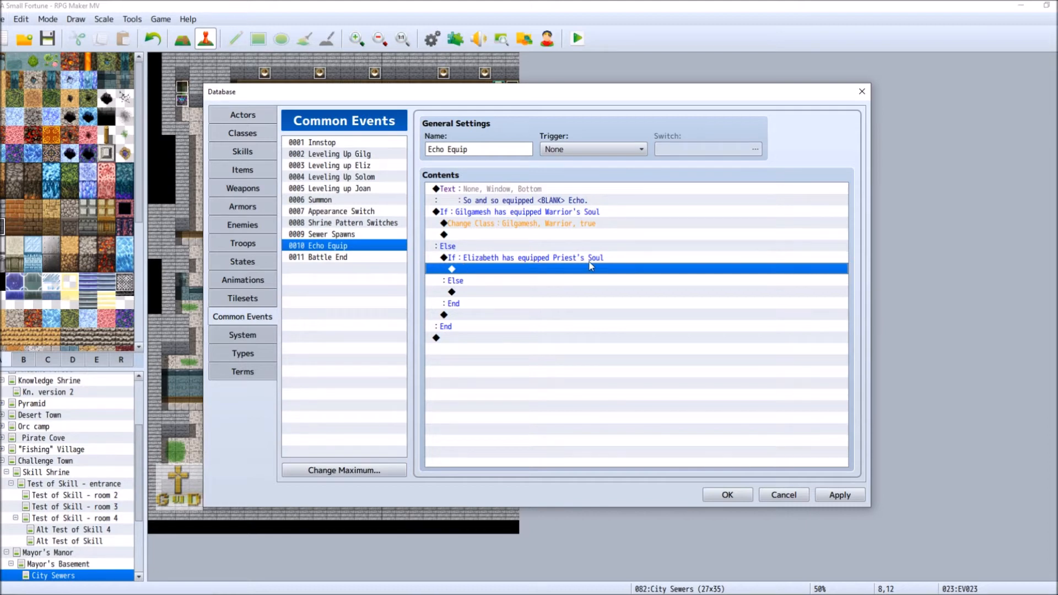
Inside the Priest's Soul branch, add a Change Class command setting Elizabeth to 0004 Priest with Save Level enabled.
{"action": "double_click", "coordinate": [515, 269]}
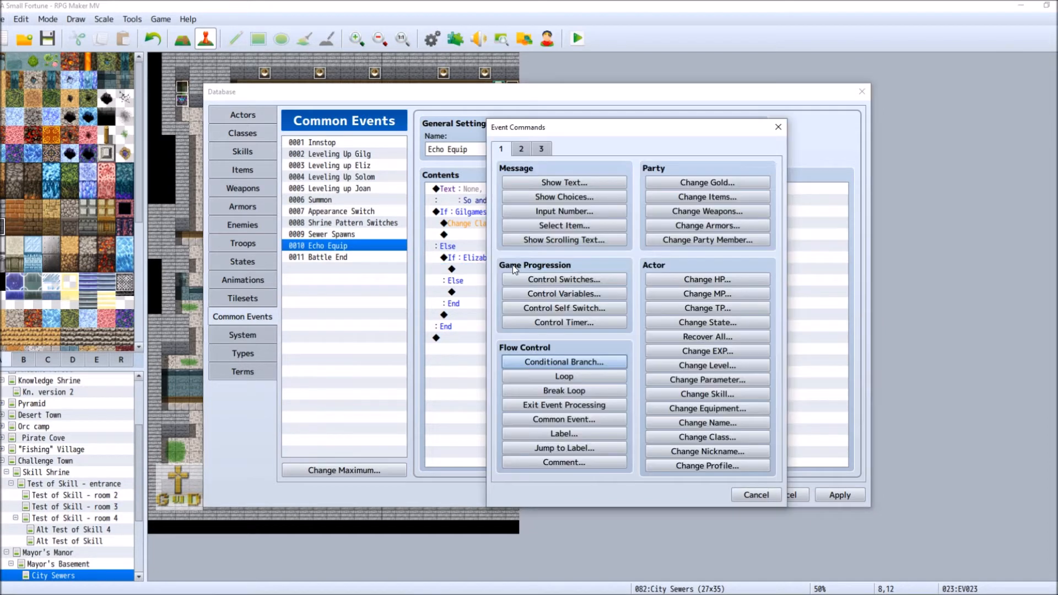
{"action": "left_click", "coordinate": [705, 439]}
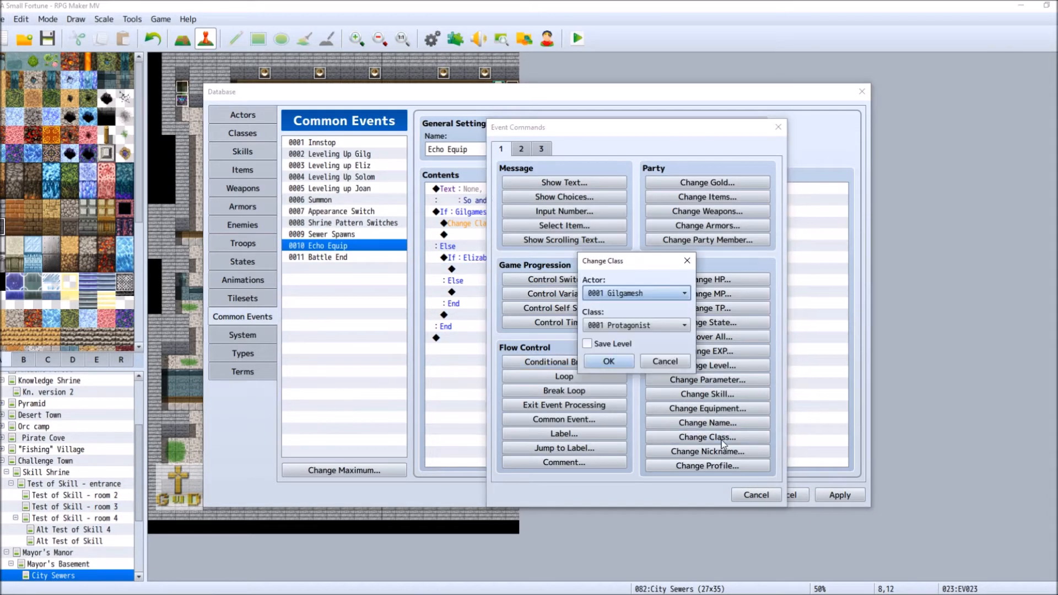
{"action": "left_click", "coordinate": [648, 295]}
{"action": "left_click", "coordinate": [640, 337]}
{"action": "left_click", "coordinate": [652, 325]}
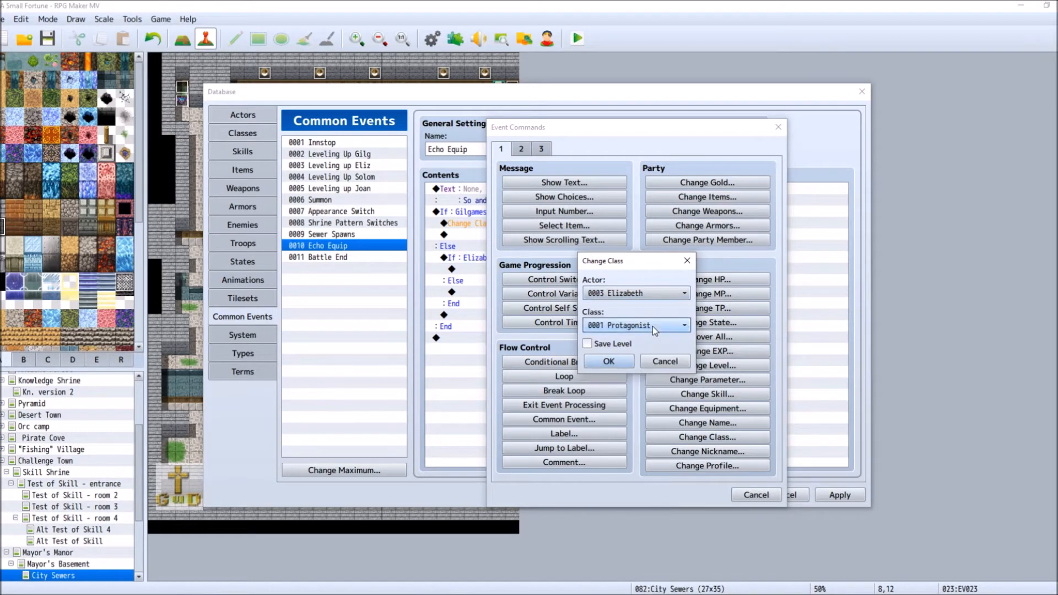
{"action": "left_click", "coordinate": [643, 360]}
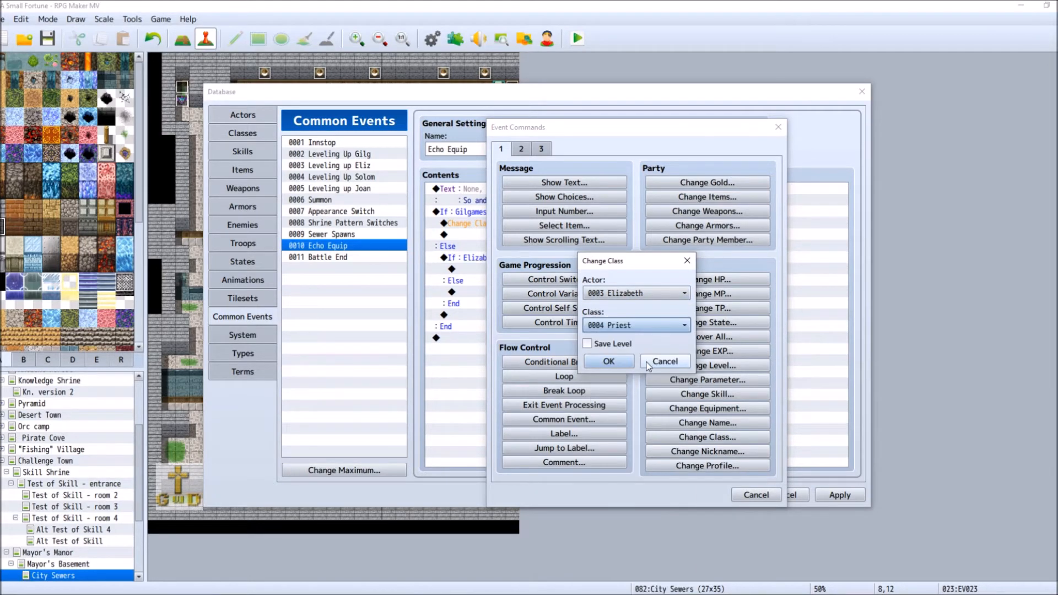
{"action": "left_click", "coordinate": [587, 344]}
{"action": "left_click", "coordinate": [605, 360]}
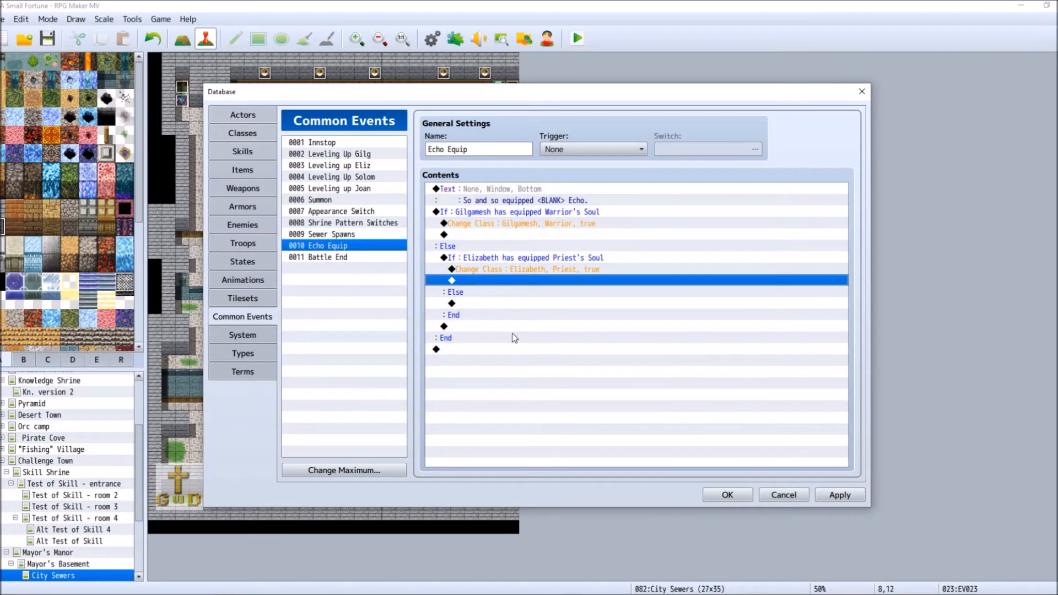
In the Else section of the Priest's Soul condition, nest a conditional branch testing 0002 Joan for armor 0487 Ranger's Soul, with an Else branch.
{"action": "left_click", "coordinate": [482, 304]}
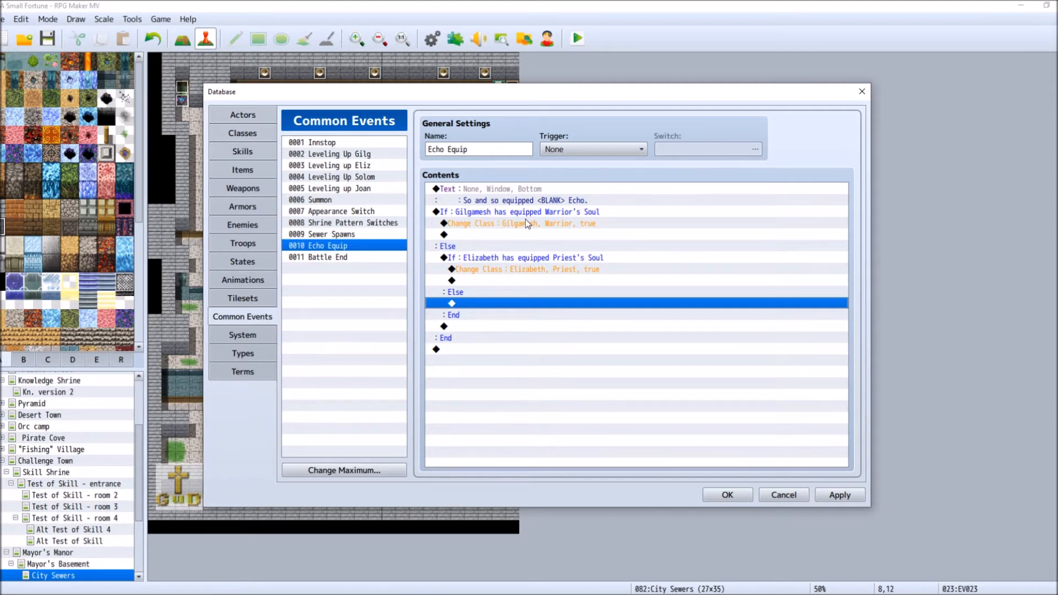
{"action": "right_click", "coordinate": [485, 306]}
{"action": "left_click", "coordinate": [509, 310]}
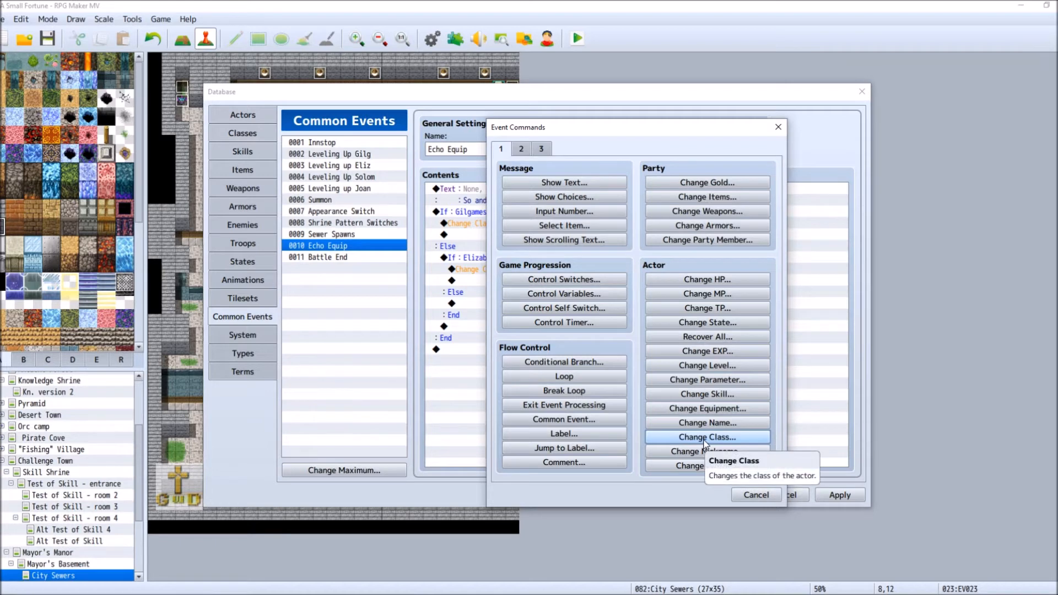
{"action": "left_click", "coordinate": [594, 362]}
{"action": "left_click", "coordinate": [534, 225]}
{"action": "left_click", "coordinate": [515, 245]}
{"action": "left_click", "coordinate": [739, 355]}
{"action": "left_click_drag", "start_coordinate": [759, 307], "coordinate": [764, 592]}
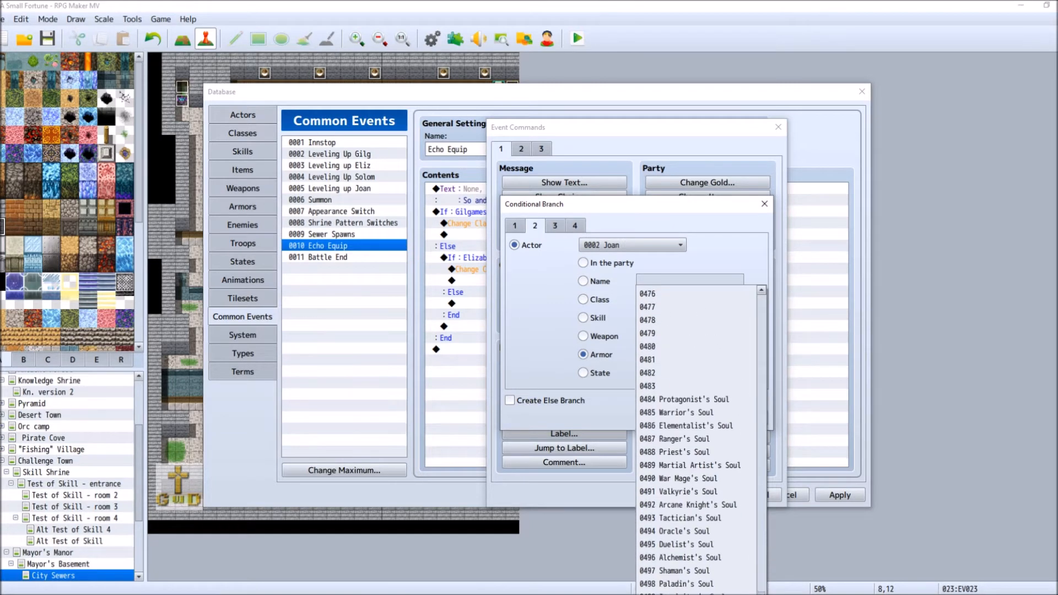
{"action": "left_click", "coordinate": [707, 435]}
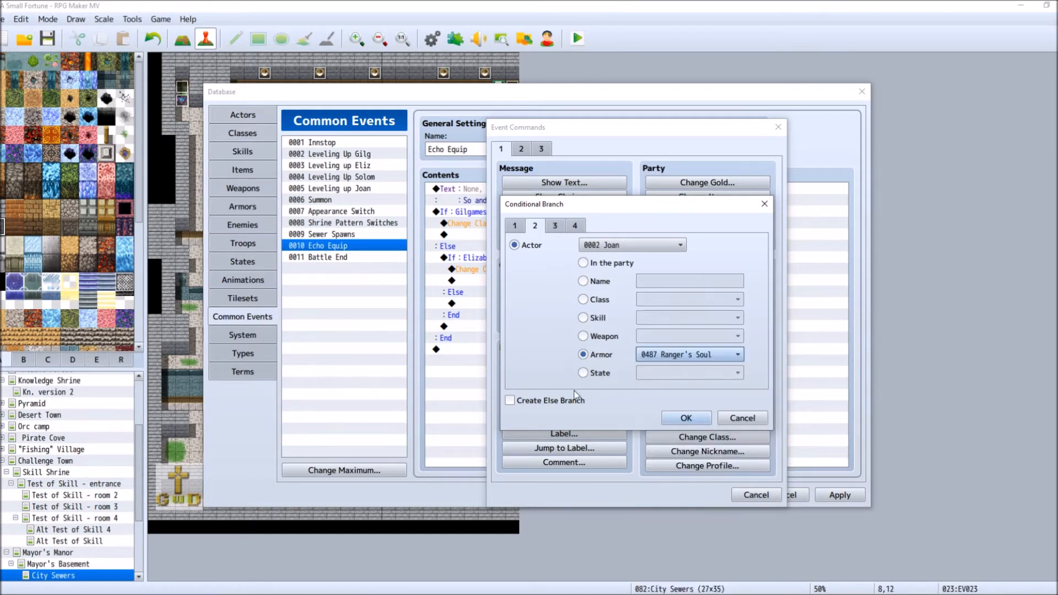
{"action": "left_click", "coordinate": [537, 400]}
{"action": "left_click", "coordinate": [686, 418]}
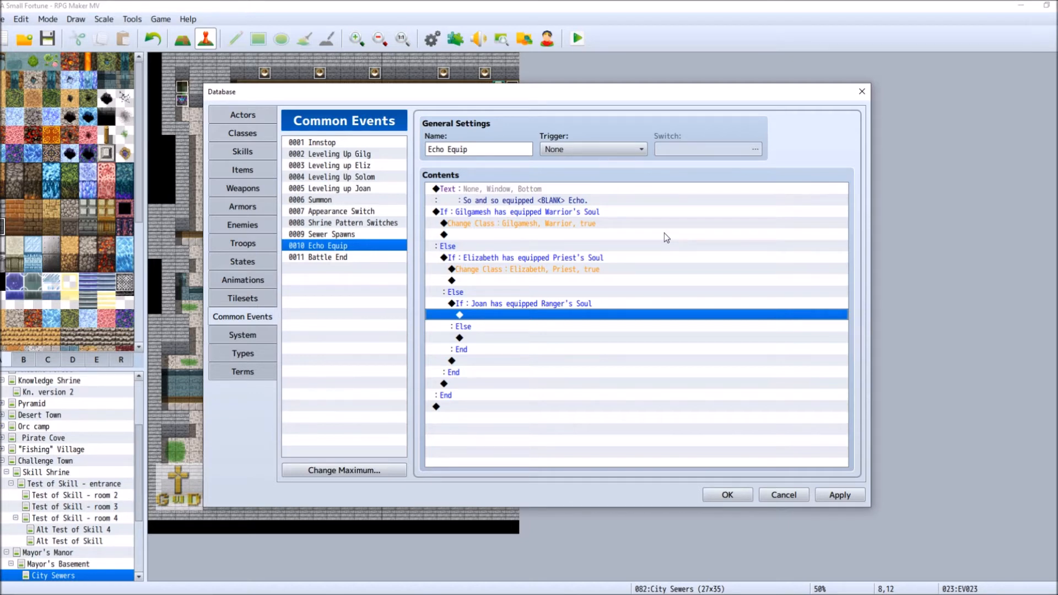
Inside the Ranger's Soul branch, add a Change Class command setting Joan to 0005 Ranger with Save Level enabled.
{"action": "double_click", "coordinate": [507, 319]}
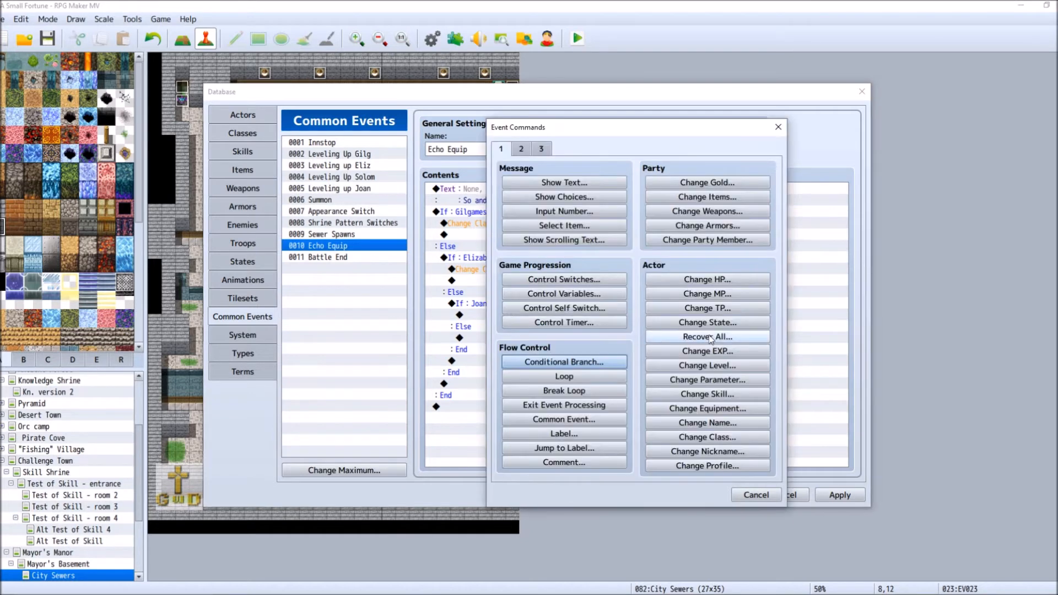
{"action": "left_click", "coordinate": [708, 437]}
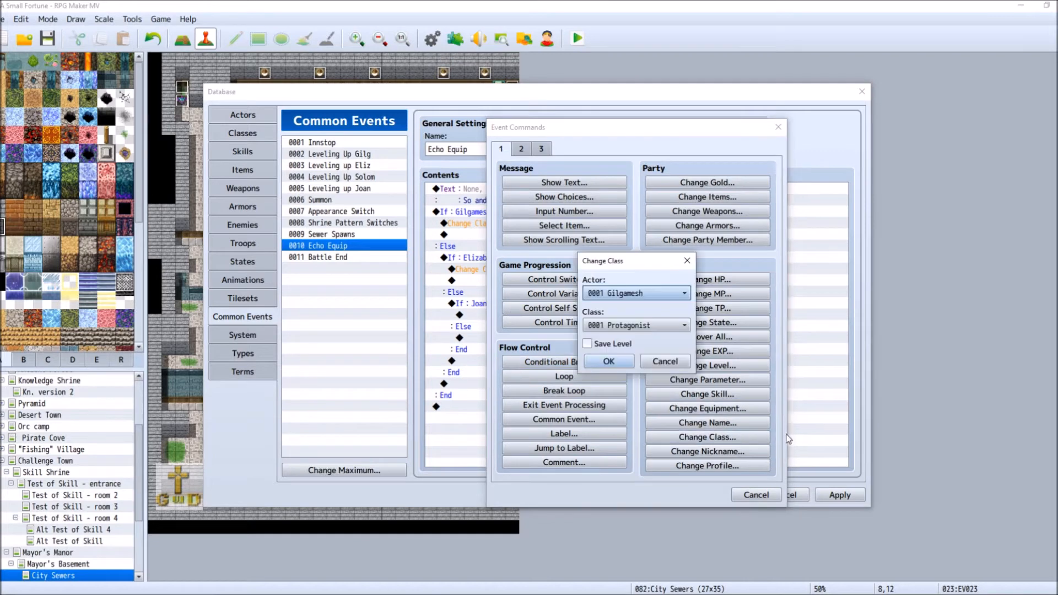
{"action": "left_click", "coordinate": [656, 293]}
{"action": "left_click", "coordinate": [648, 321]}
{"action": "left_click", "coordinate": [650, 325]}
{"action": "left_click", "coordinate": [636, 372]}
{"action": "left_click", "coordinate": [587, 343]}
{"action": "left_click", "coordinate": [608, 361]}
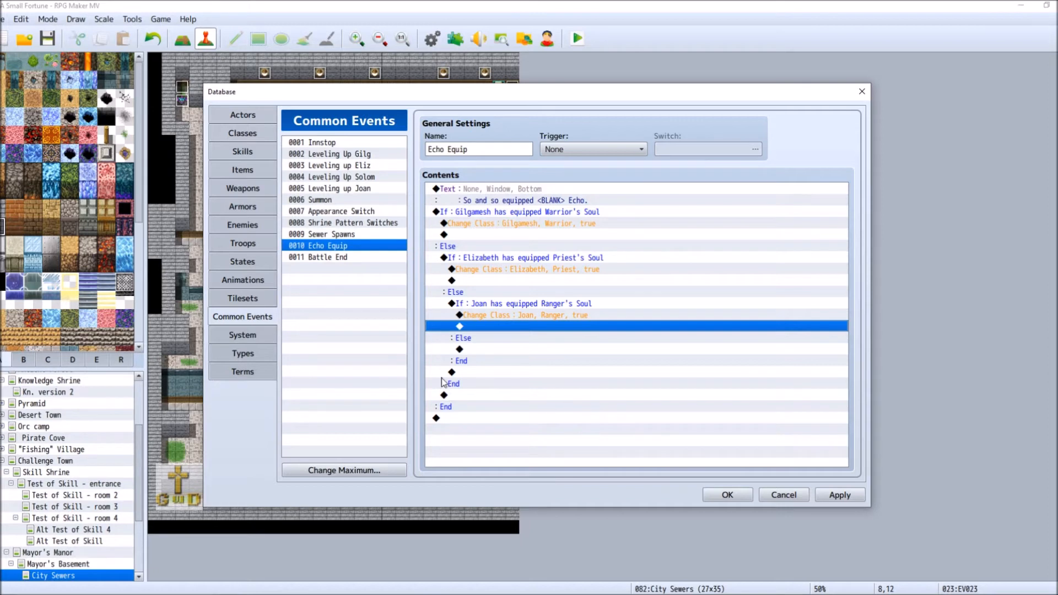
Start a nested conditional branch in the Else section of the Ranger's Soul condition that tests actor 0004 Solomon.
{"action": "left_click", "coordinate": [503, 350]}
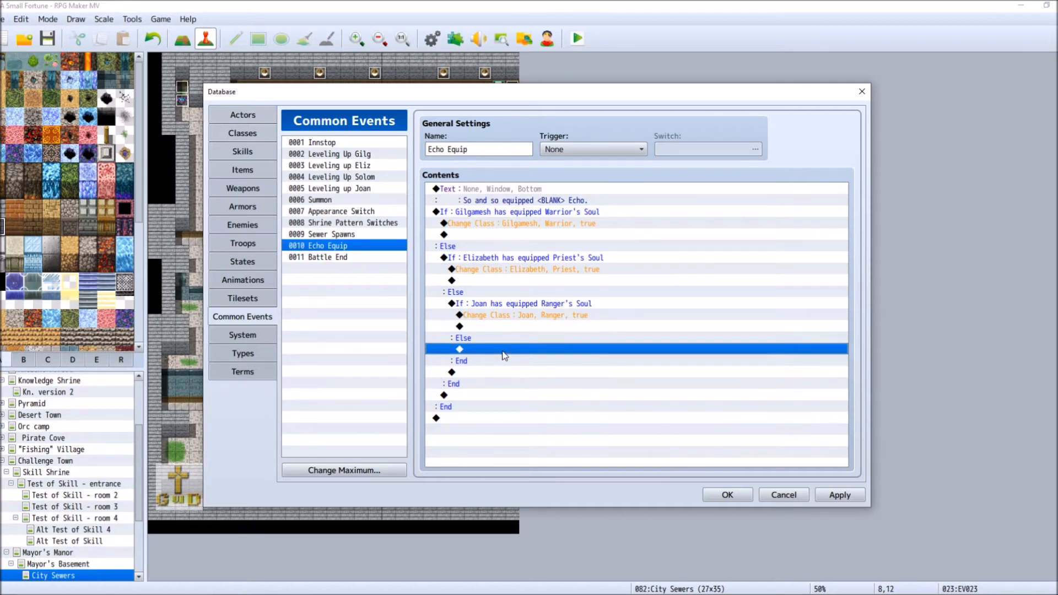
{"action": "double_click", "coordinate": [503, 350]}
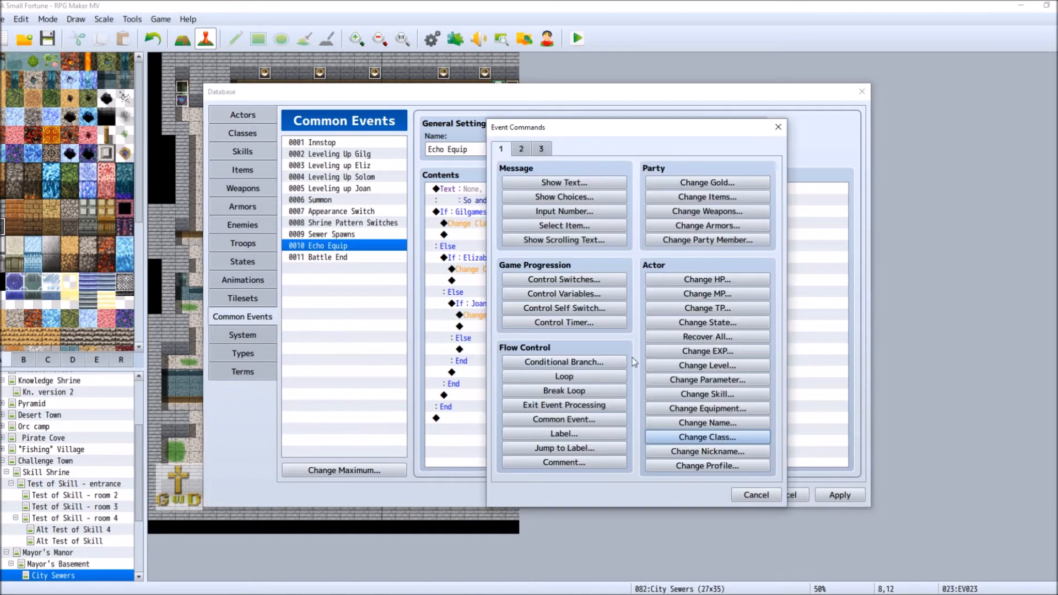
{"action": "left_click", "coordinate": [577, 364]}
{"action": "left_click", "coordinate": [535, 225]}
{"action": "left_click", "coordinate": [533, 245]}
{"action": "left_click", "coordinate": [623, 244]}
{"action": "left_click", "coordinate": [645, 298]}
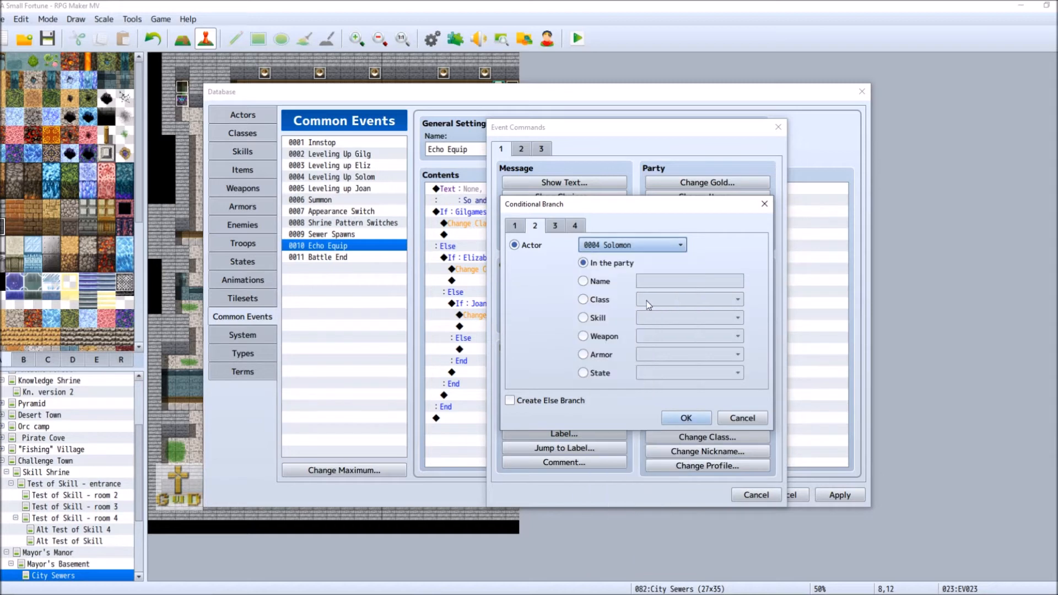
Make Solomon's condition check for armor 0486 Elementalist's Soul and add the branch without an Else section.
{"action": "left_click", "coordinate": [621, 354]}
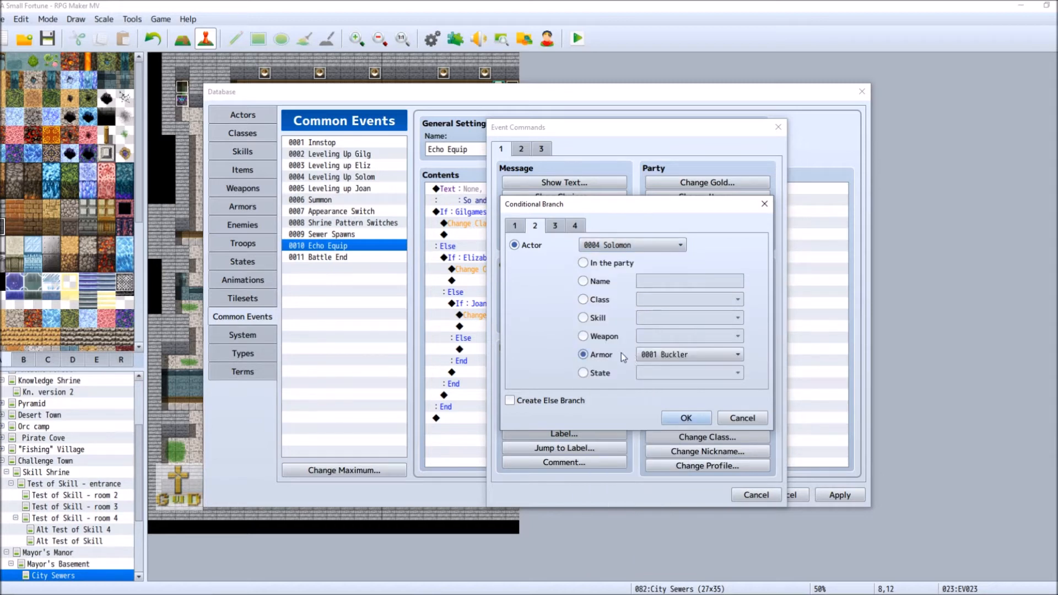
{"action": "left_click", "coordinate": [685, 353]}
{"action": "left_click_drag", "start_coordinate": [760, 308], "coordinate": [761, 579]}
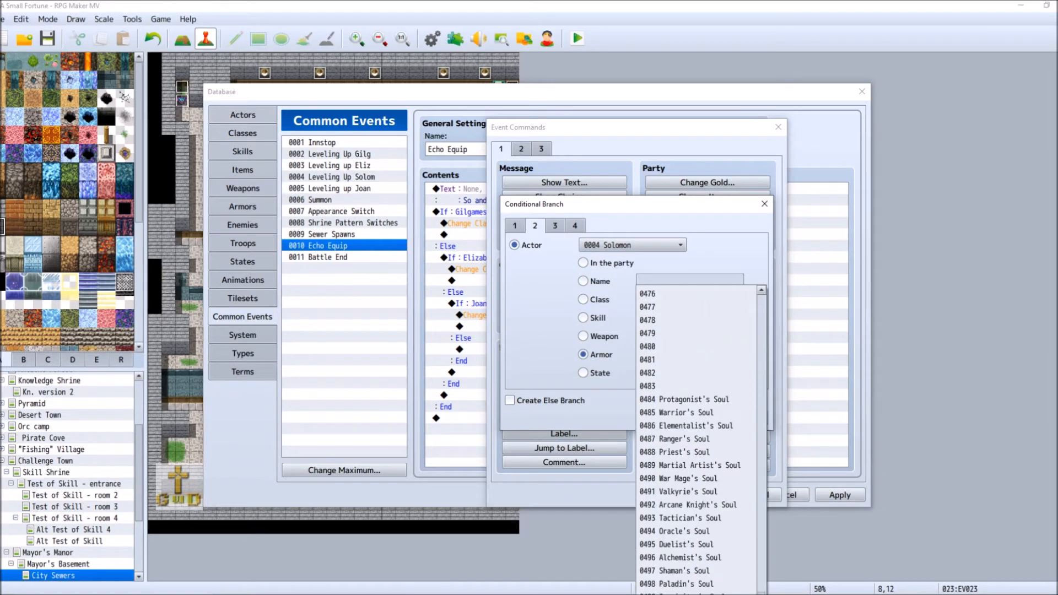
{"action": "left_click", "coordinate": [685, 426]}
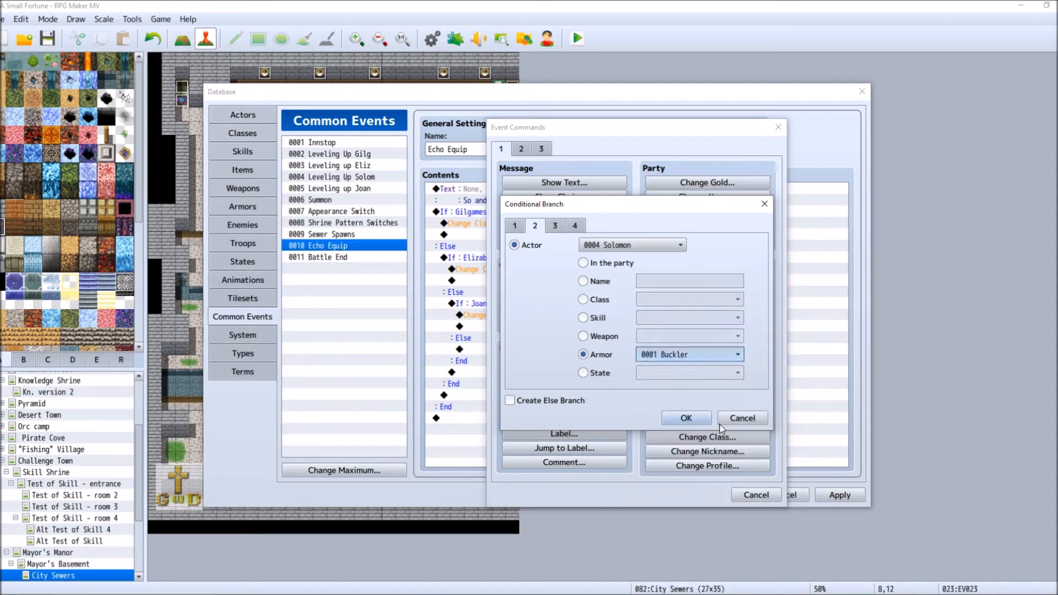
{"action": "left_click", "coordinate": [540, 398]}
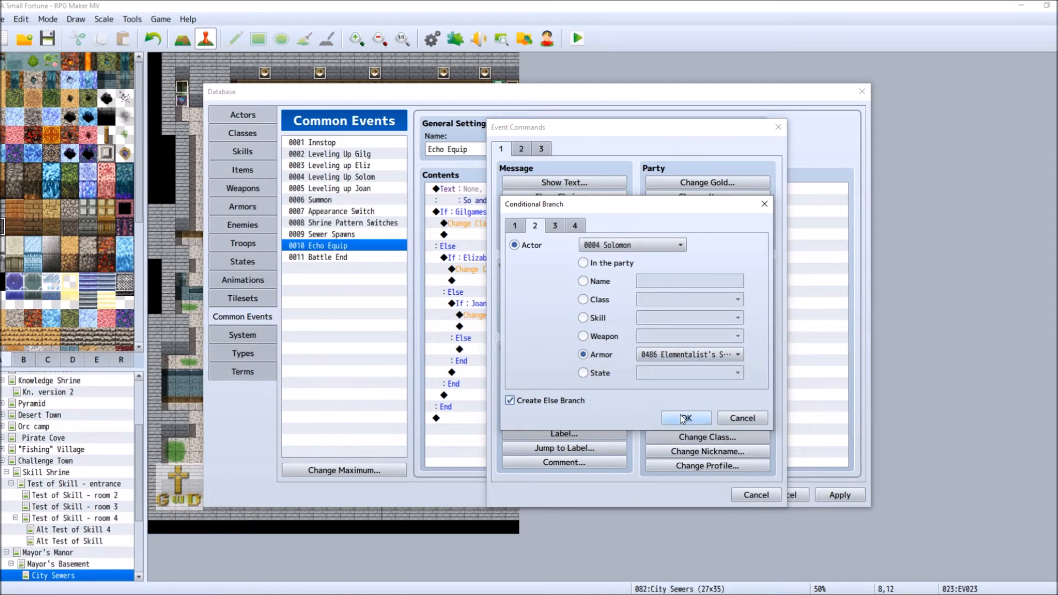
{"action": "left_click", "coordinate": [510, 401]}
{"action": "left_click", "coordinate": [685, 418]}
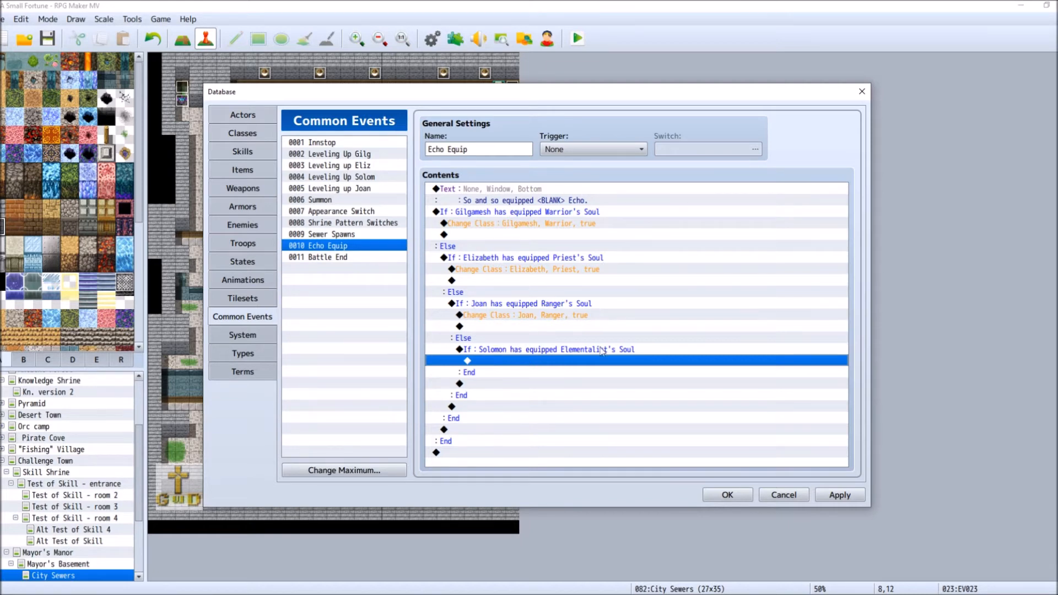
Inside the Elementalist's Soul branch, add a Change Class command setting Solomon to 0003 Elementalist with Save Level enabled.
{"action": "double_click", "coordinate": [529, 364]}
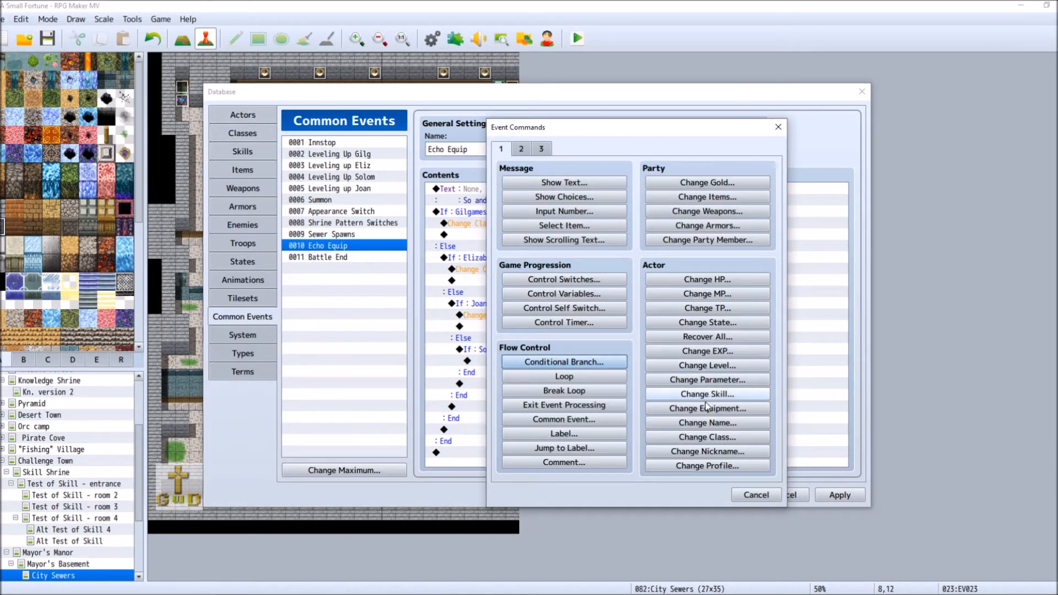
{"action": "left_click", "coordinate": [708, 437]}
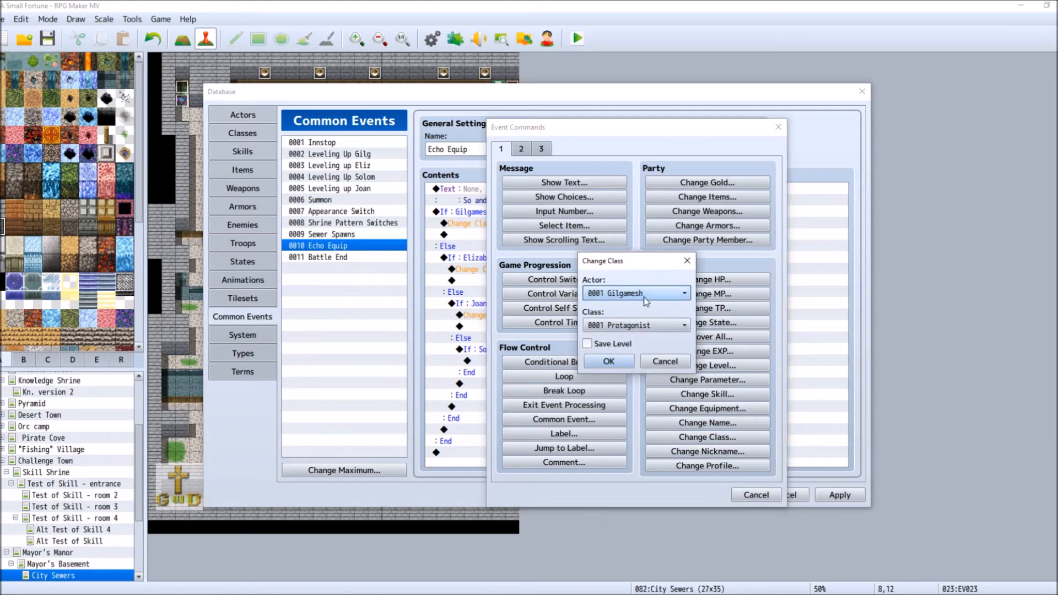
{"action": "left_click", "coordinate": [683, 293]}
{"action": "left_click", "coordinate": [683, 346]}
{"action": "left_click", "coordinate": [683, 325]}
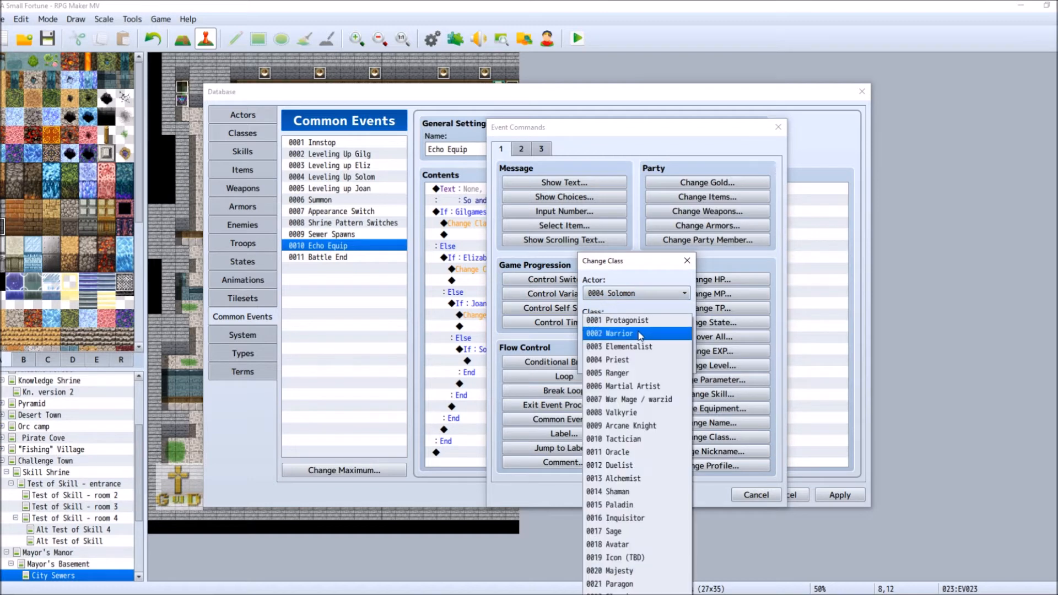
{"action": "left_click", "coordinate": [645, 347]}
{"action": "left_click", "coordinate": [616, 364]}
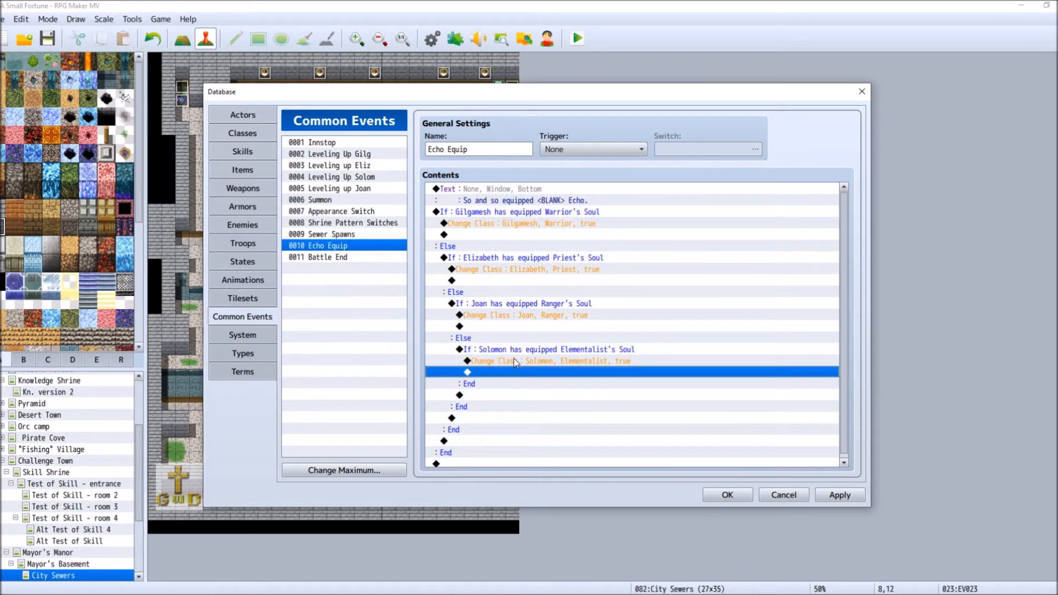
{"action": "scroll", "coordinate": [688, 359], "scroll_direction": "down", "scroll_amount": 1}
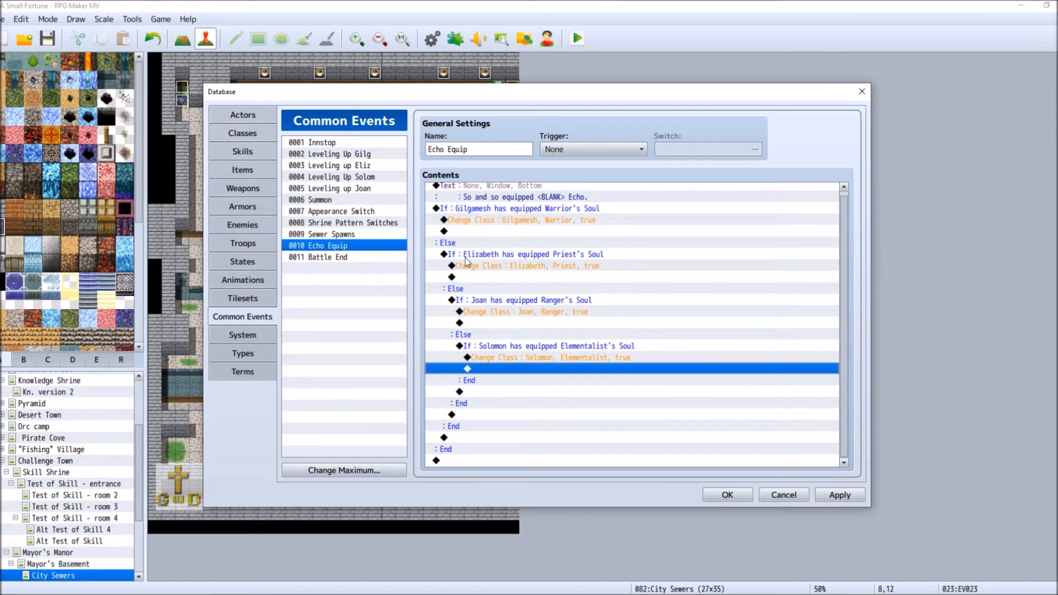
{"action": "scroll", "coordinate": [794, 255], "scroll_direction": "up", "scroll_amount": 1}
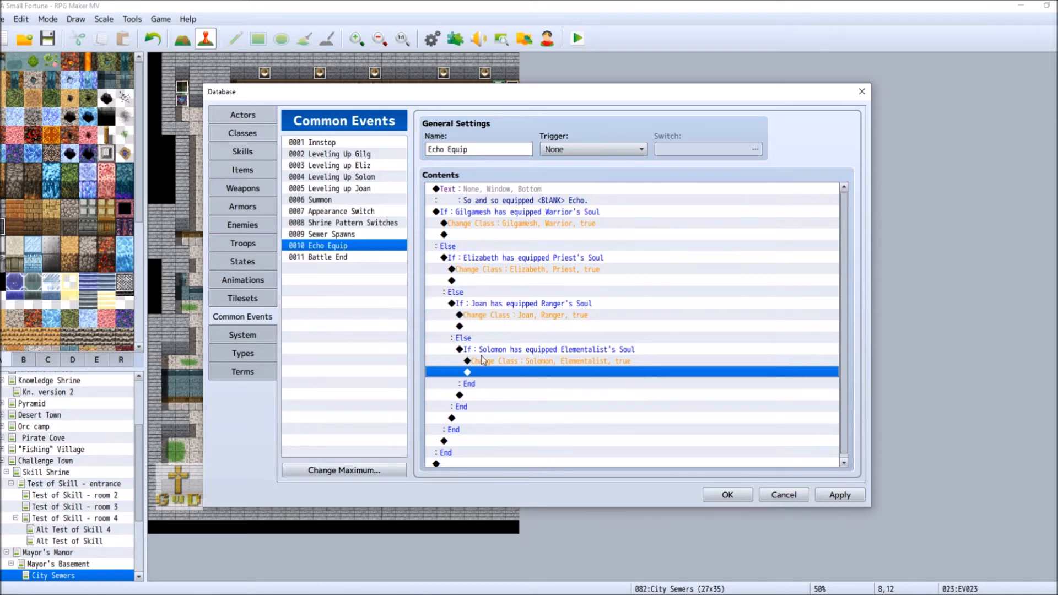
{"action": "left_click", "coordinate": [526, 350]}
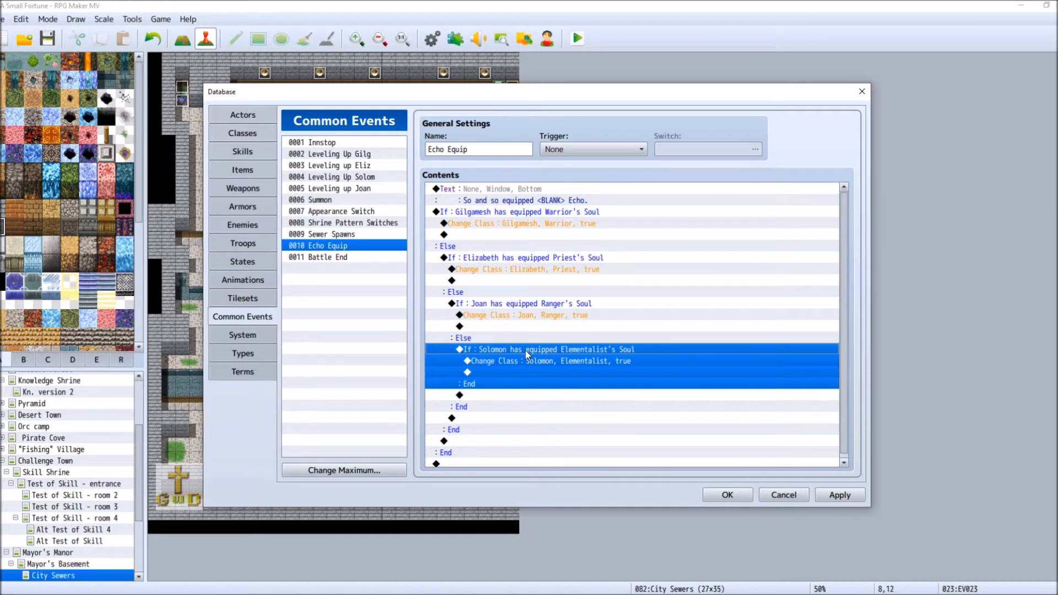
{"action": "right_click", "coordinate": [524, 349]}
{"action": "left_click", "coordinate": [525, 258]}
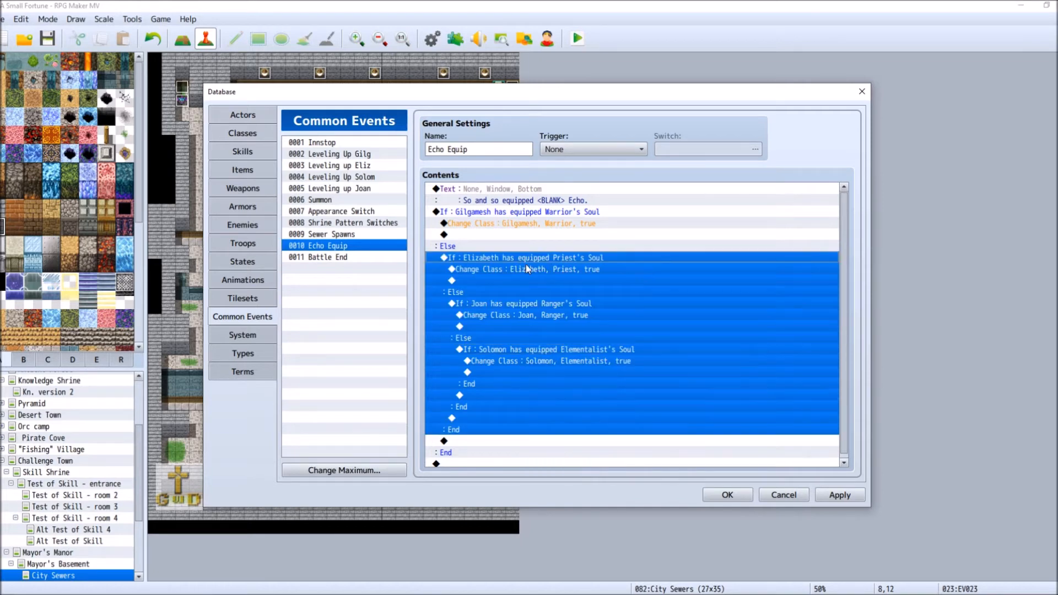
{"action": "right_click", "coordinate": [497, 257]}
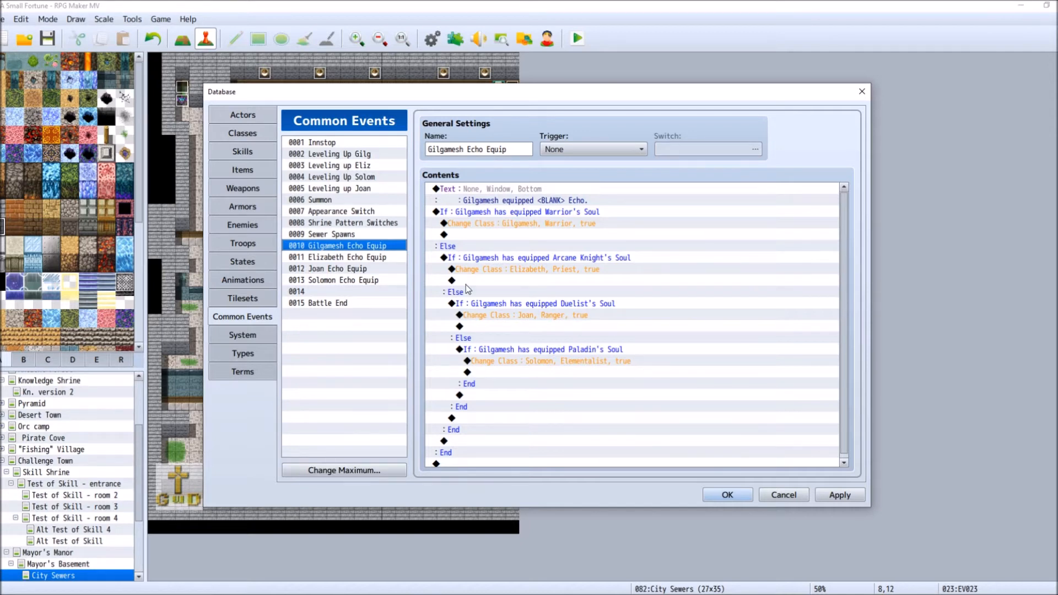
{"action": "left_click", "coordinate": [475, 235]}
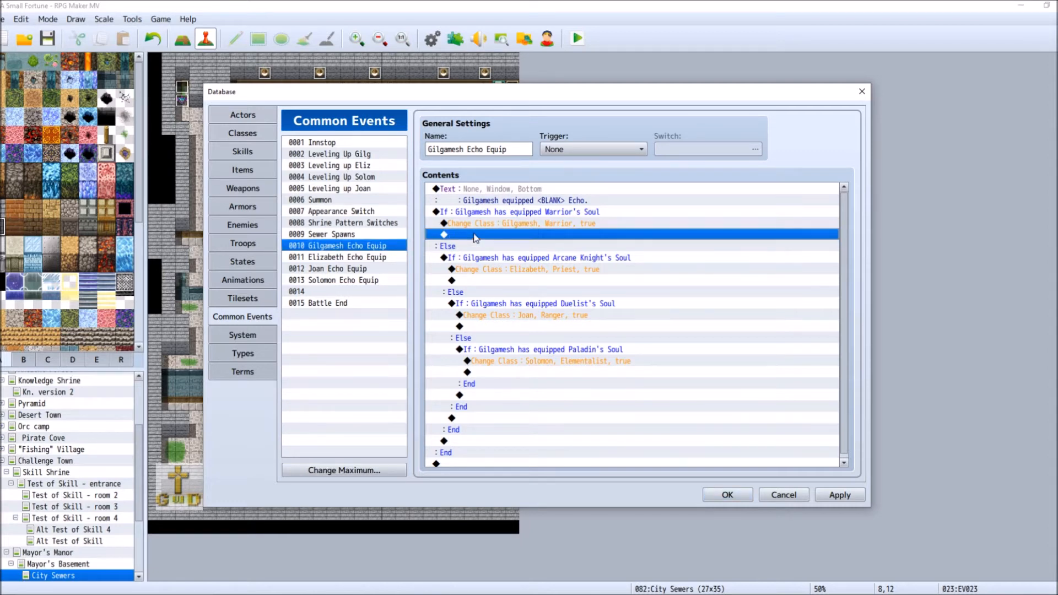
{"action": "double_click", "coordinate": [474, 236]}
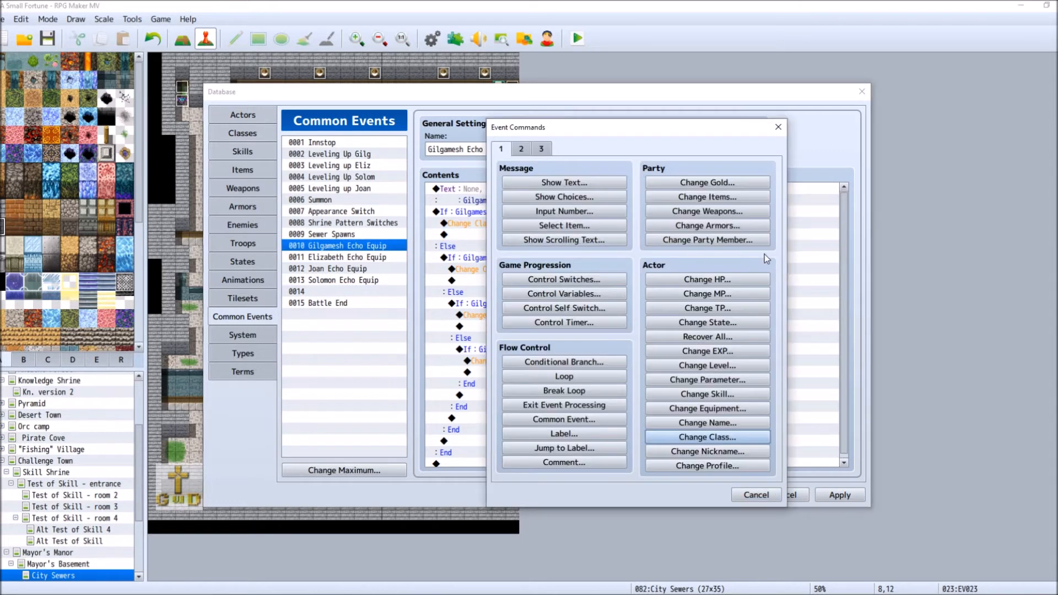
{"action": "left_click", "coordinate": [702, 409]}
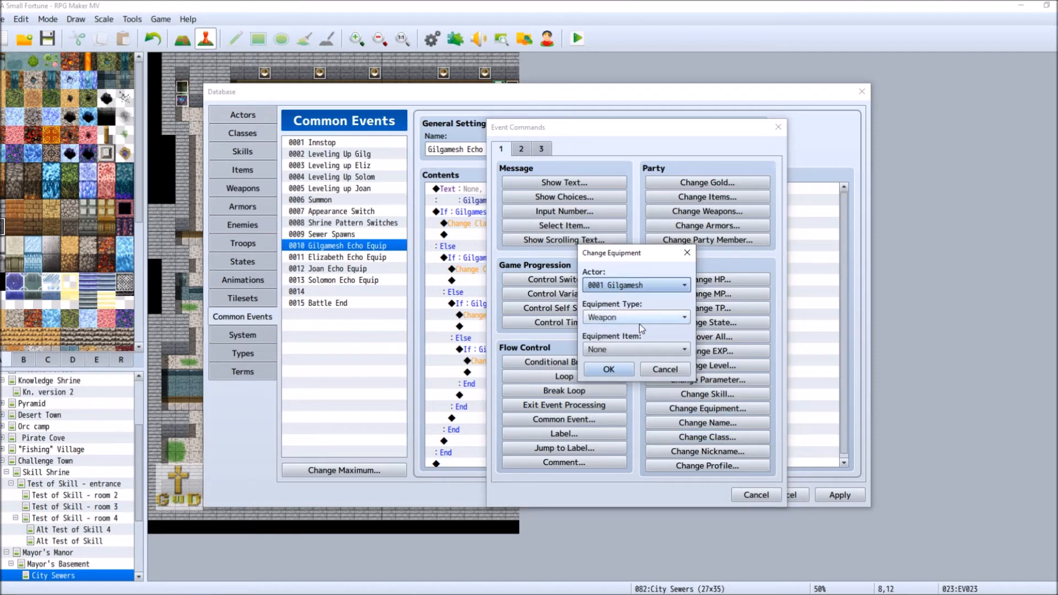
{"action": "left_click", "coordinate": [670, 349]}
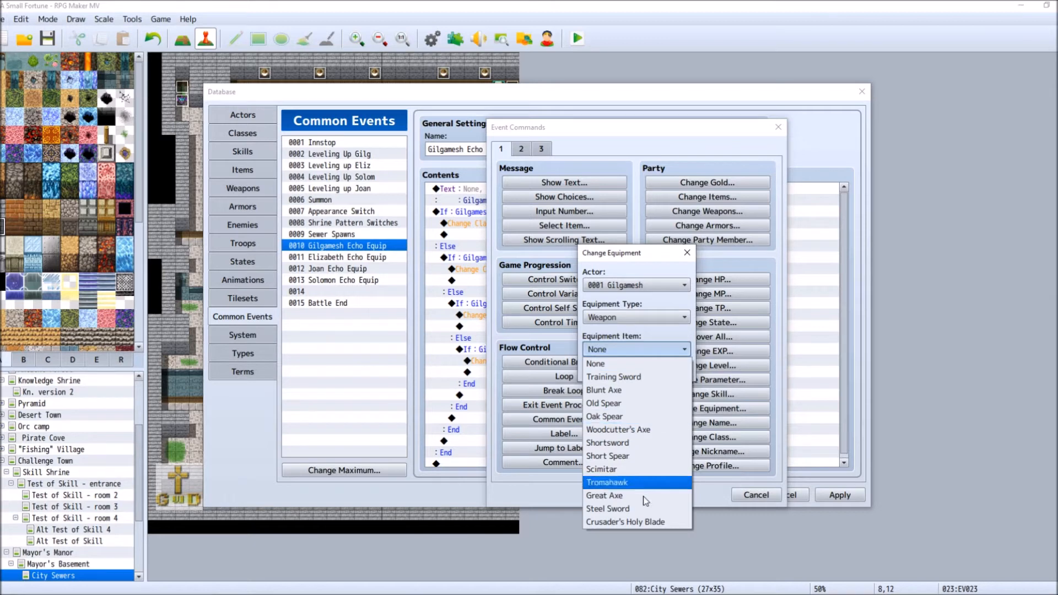
{"action": "left_click", "coordinate": [880, 433]}
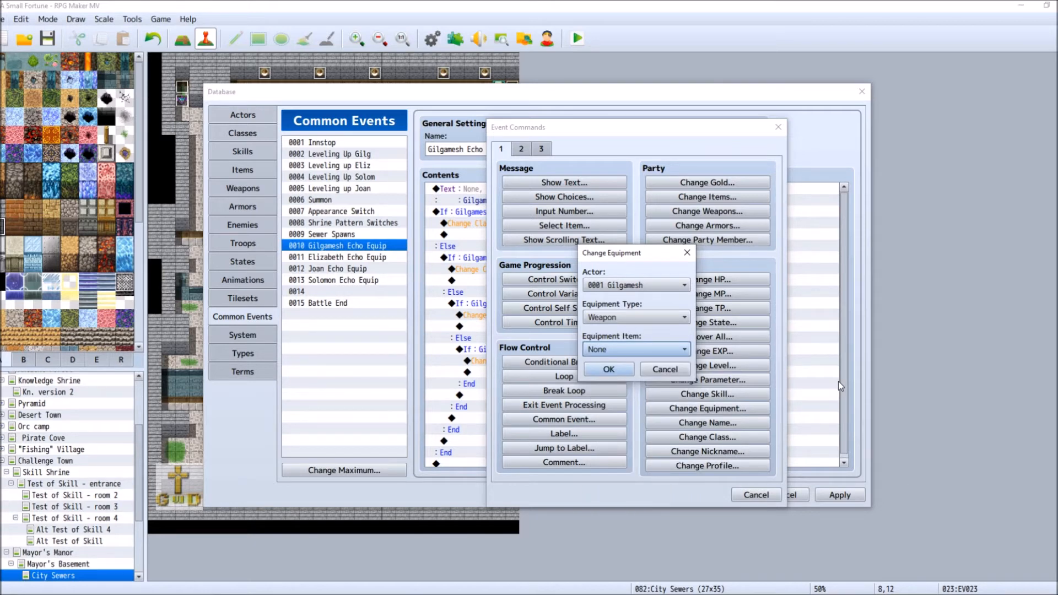
{"action": "left_click", "coordinate": [668, 369]}
{"action": "left_click", "coordinate": [756, 495]}
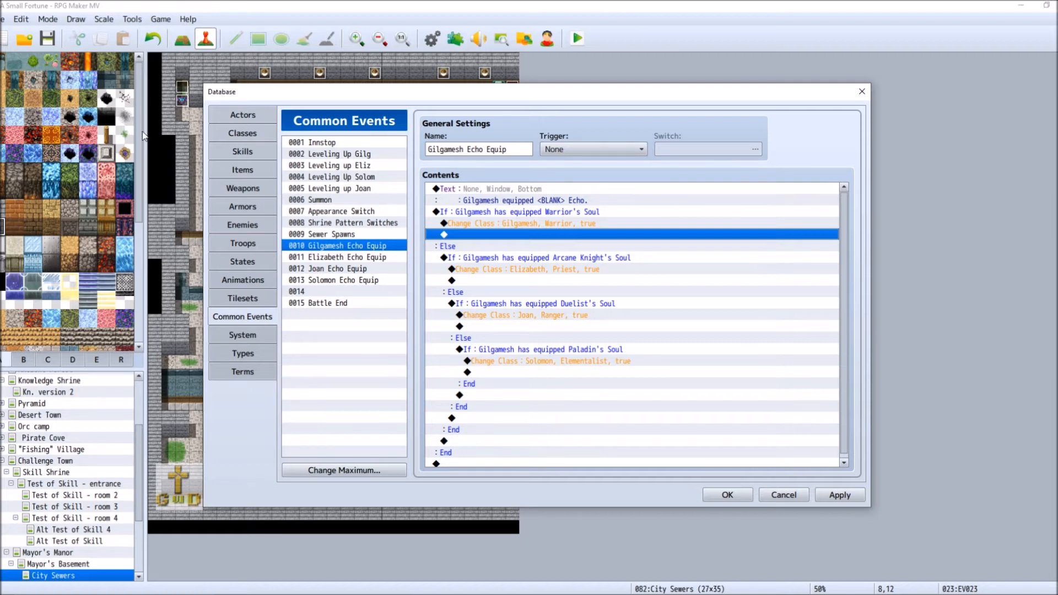
Review the equipment traits of the Martial Artist, Ranger and Tactician classes and the soul echo armor entries.
{"action": "left_click", "coordinate": [234, 133]}
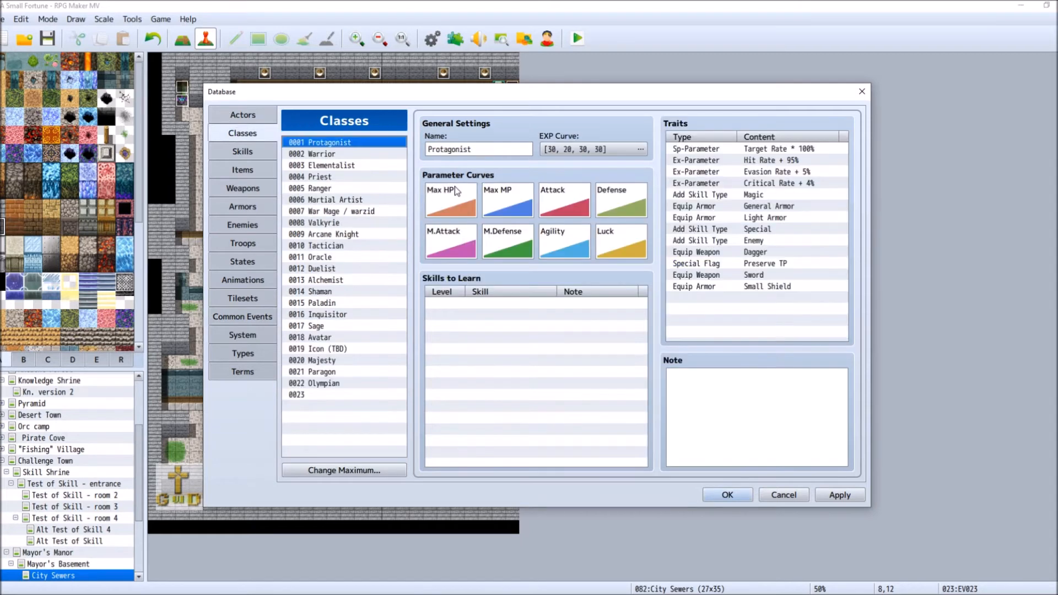
{"action": "left_click", "coordinate": [359, 202]}
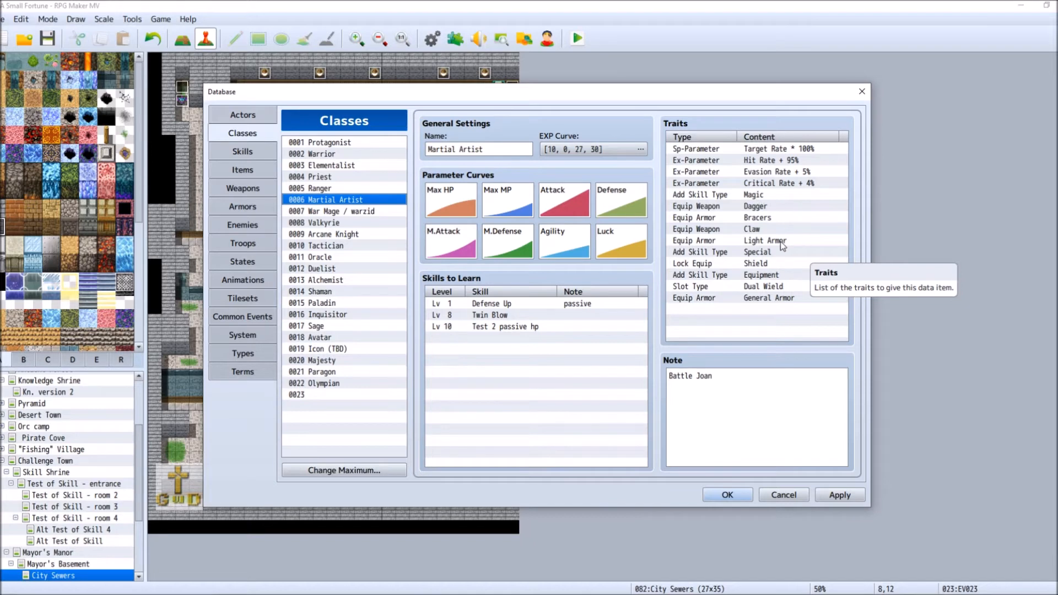
{"action": "left_click", "coordinate": [335, 189]}
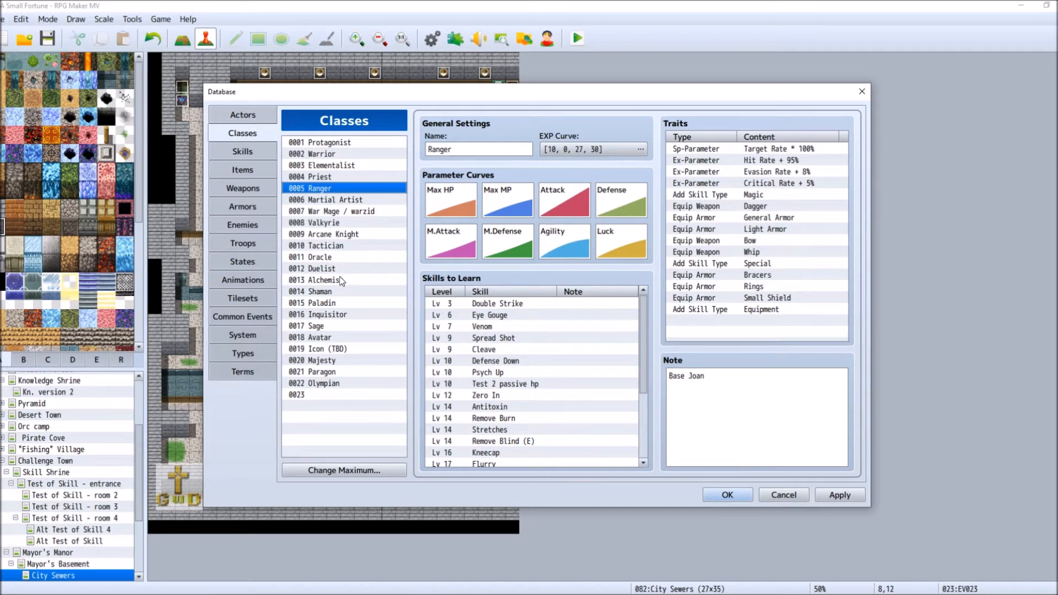
{"action": "left_click", "coordinate": [351, 246]}
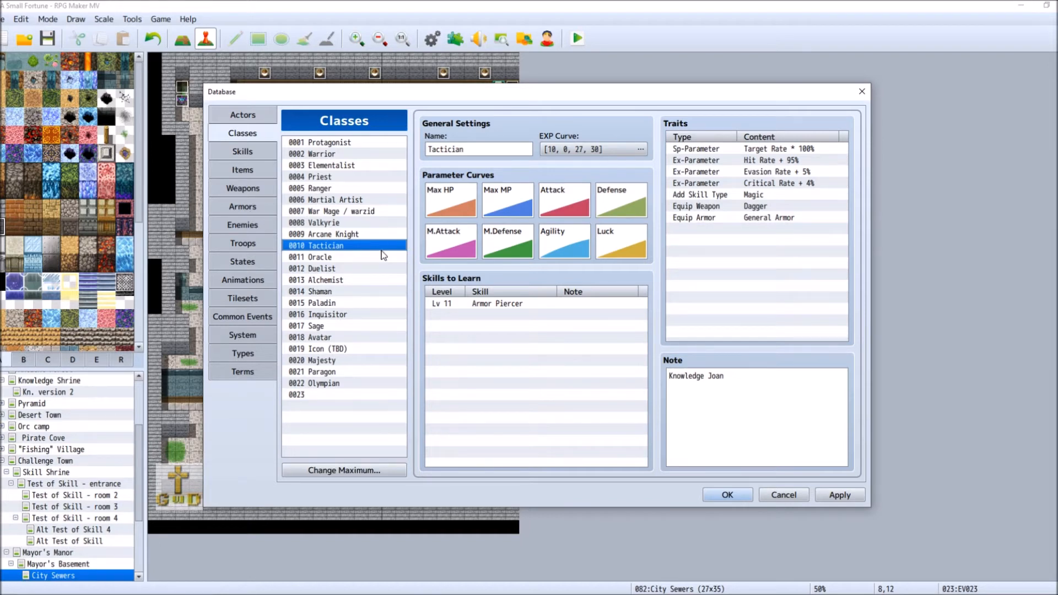
{"action": "left_click", "coordinate": [269, 207]}
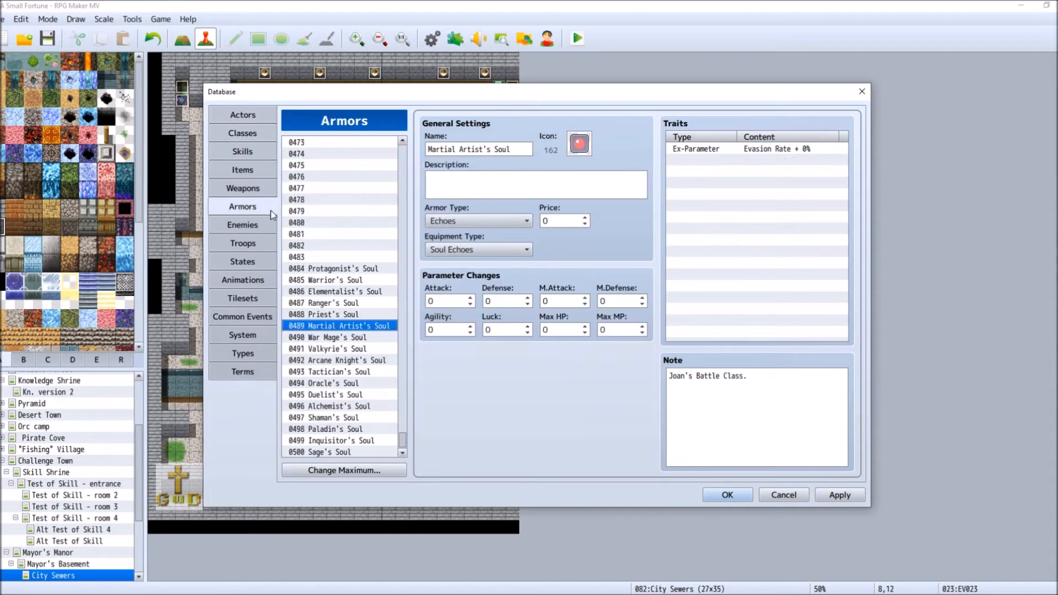
In the Gilgamesh Echo Equip common event, add the plugin command $gameActors.actor(1).optimizeEquipments() after Change Class in each of the four soul branches.
{"action": "left_click", "coordinate": [258, 316]}
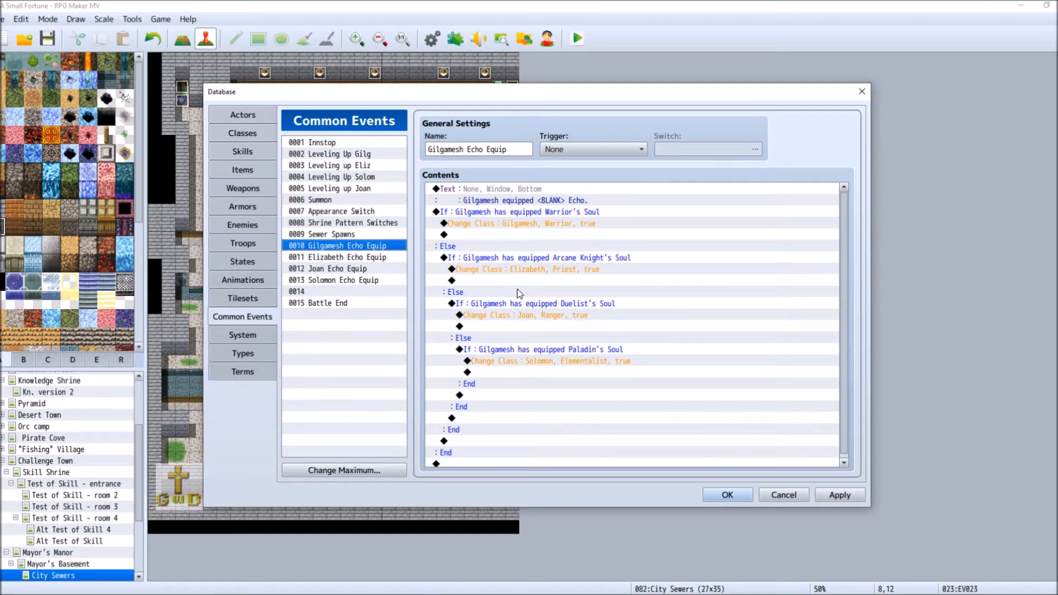
{"action": "double_click", "coordinate": [494, 235]}
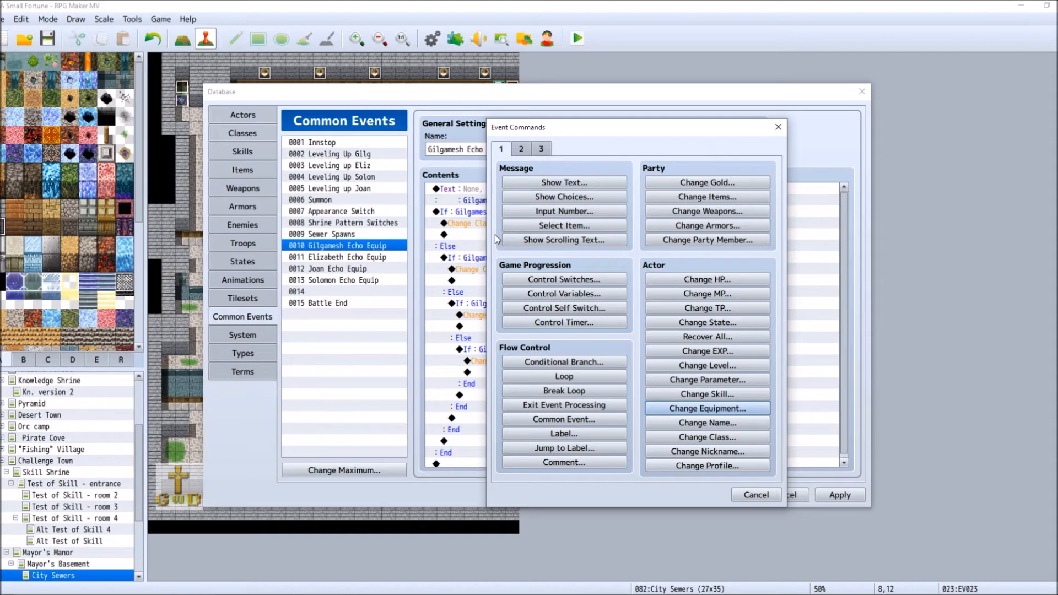
{"action": "key", "text": "Escape"}
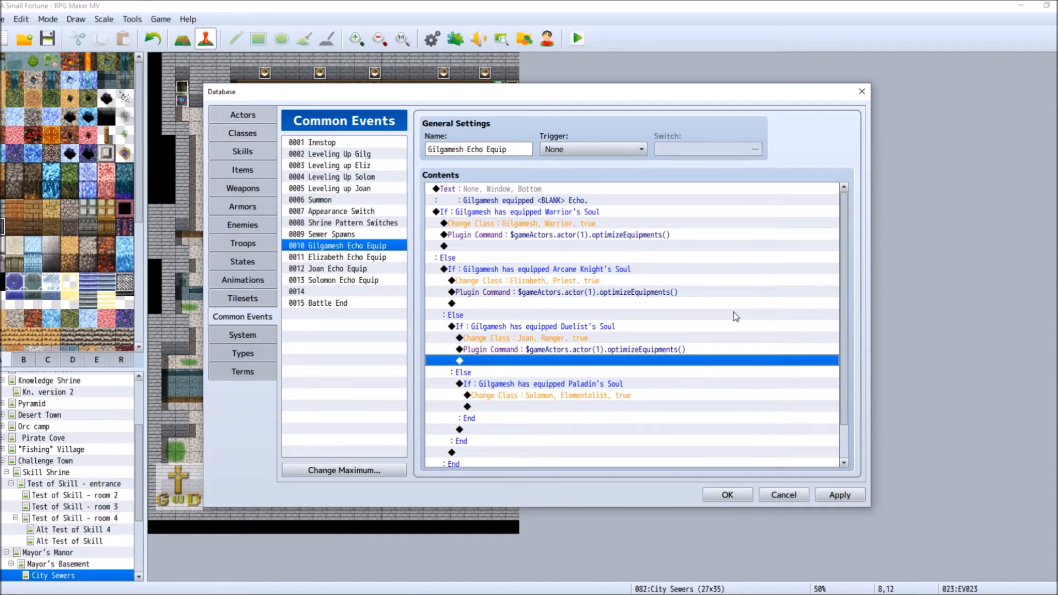
{"action": "key", "text": "Down"}
{"action": "key", "text": "Down"}
{"action": "key", "text": "Down"}
{"action": "key", "text": "Down"}
{"action": "key", "text": "ctrl+v"}
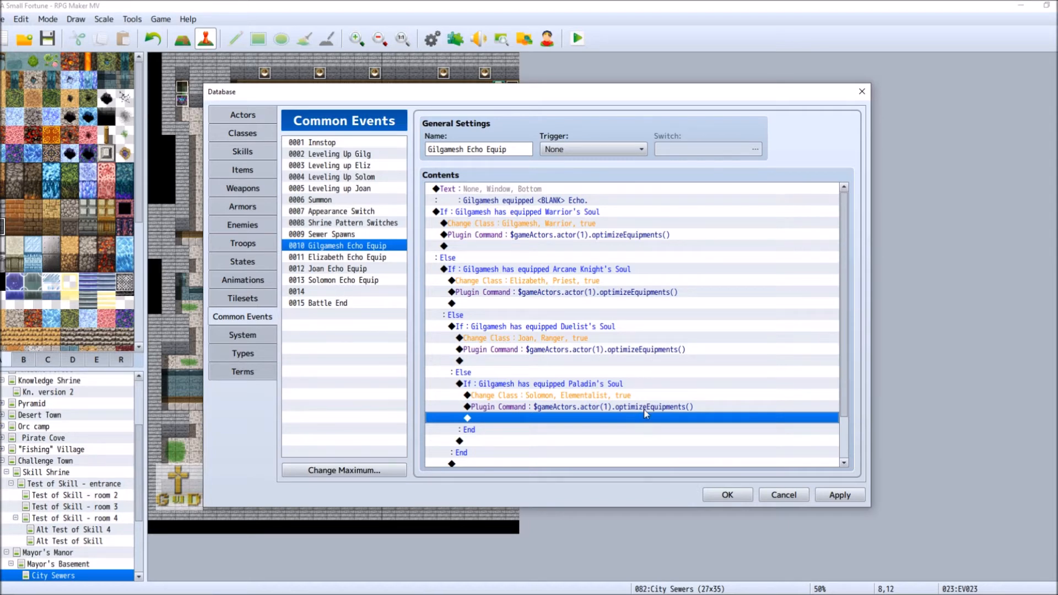
Edit the Change Class command in the Arcane Knight's Soul branch to set 0001 Gilgamesh to 0009 Arcane Knight.
{"action": "left_click", "coordinate": [518, 282]}
{"action": "right_click", "coordinate": [520, 283]}
{"action": "left_click", "coordinate": [544, 303]}
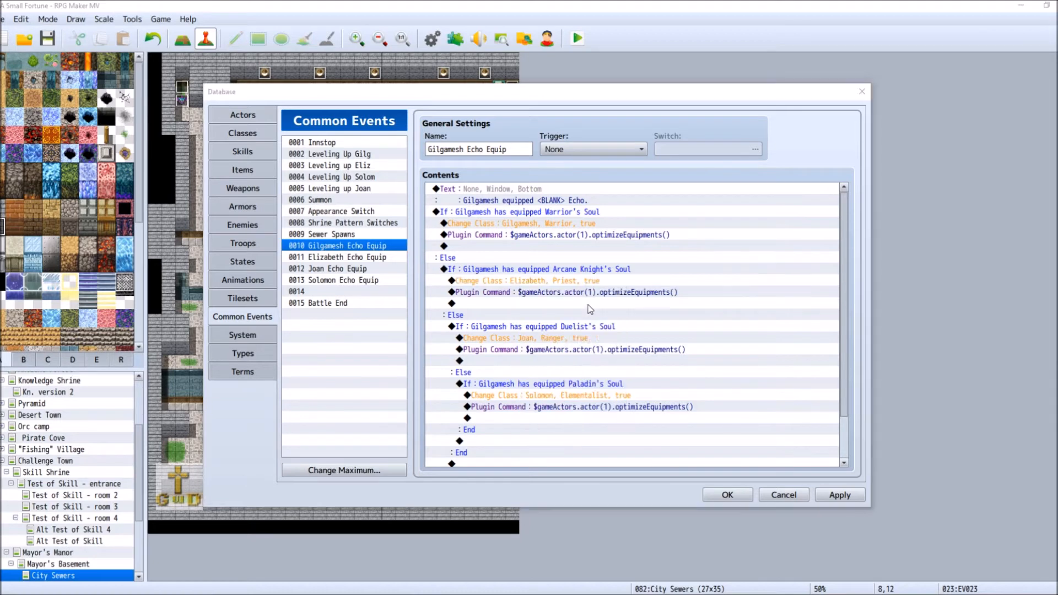
{"action": "left_click", "coordinate": [634, 296]}
{"action": "left_click", "coordinate": [623, 307]}
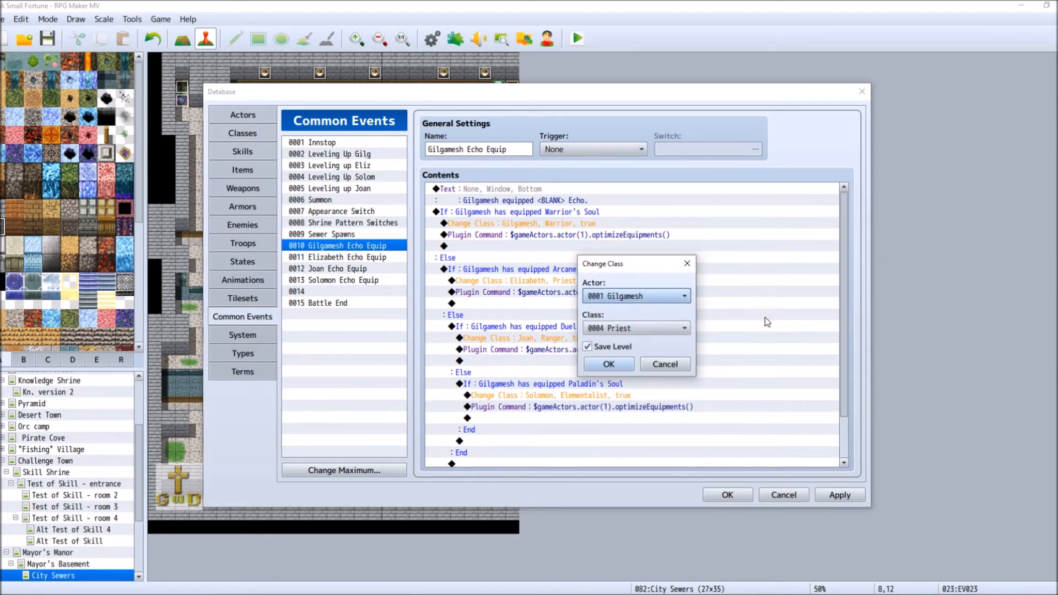
{"action": "left_click", "coordinate": [634, 327]}
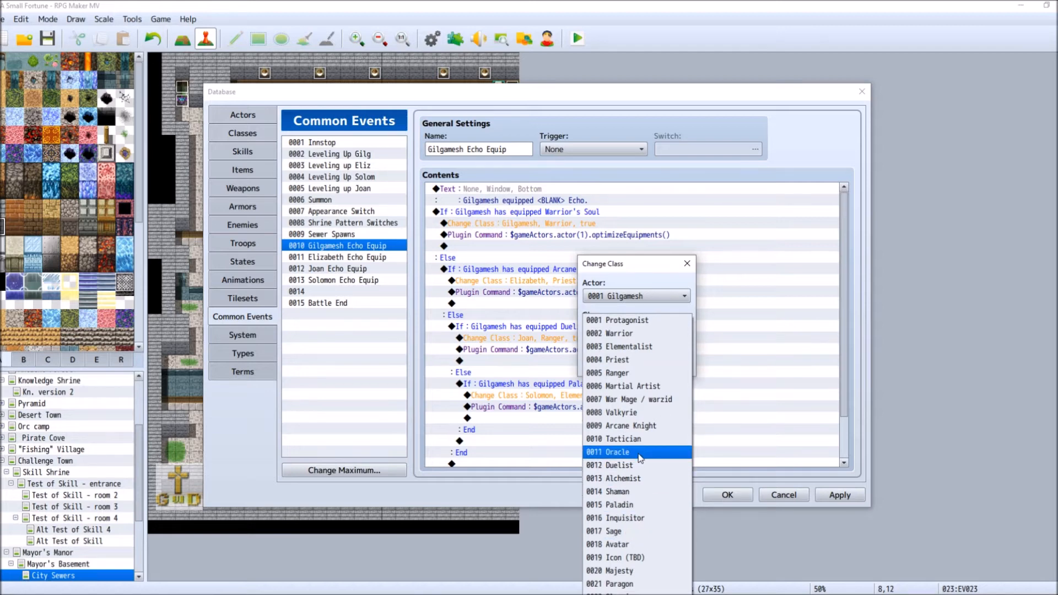
{"action": "left_click", "coordinate": [656, 426]}
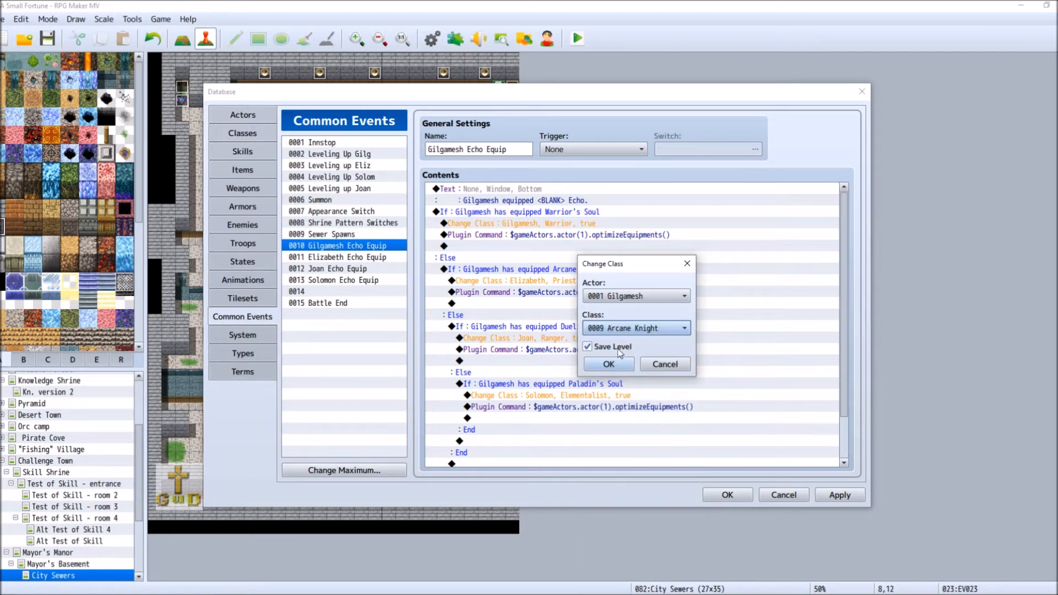
{"action": "left_click", "coordinate": [608, 364]}
Edit the Change Class command in the Duelist's Soul branch to set 0001 Gilgamesh to 0012 Duelist.
{"action": "left_click", "coordinate": [544, 326]}
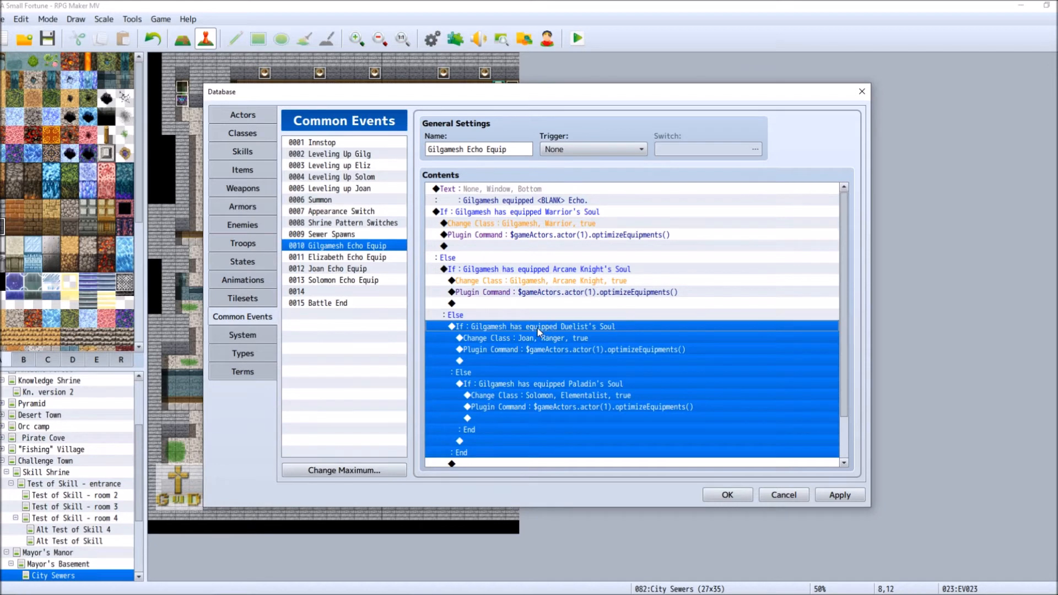
{"action": "left_click", "coordinate": [502, 338]}
{"action": "right_click", "coordinate": [537, 339]}
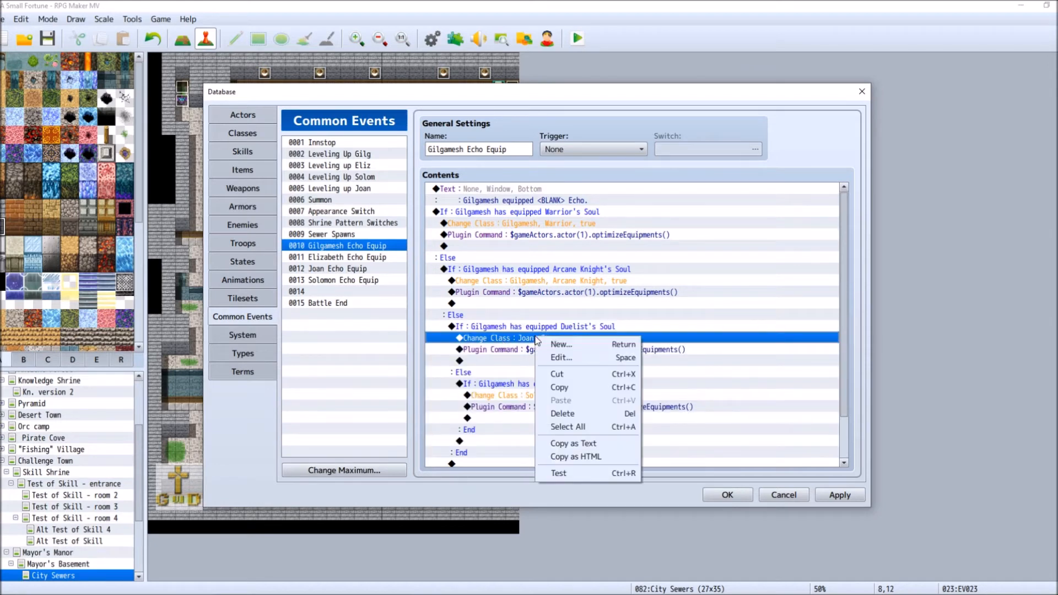
{"action": "left_click", "coordinate": [562, 357]}
{"action": "left_click", "coordinate": [632, 291]}
{"action": "left_click", "coordinate": [638, 308]}
{"action": "left_click", "coordinate": [640, 330]}
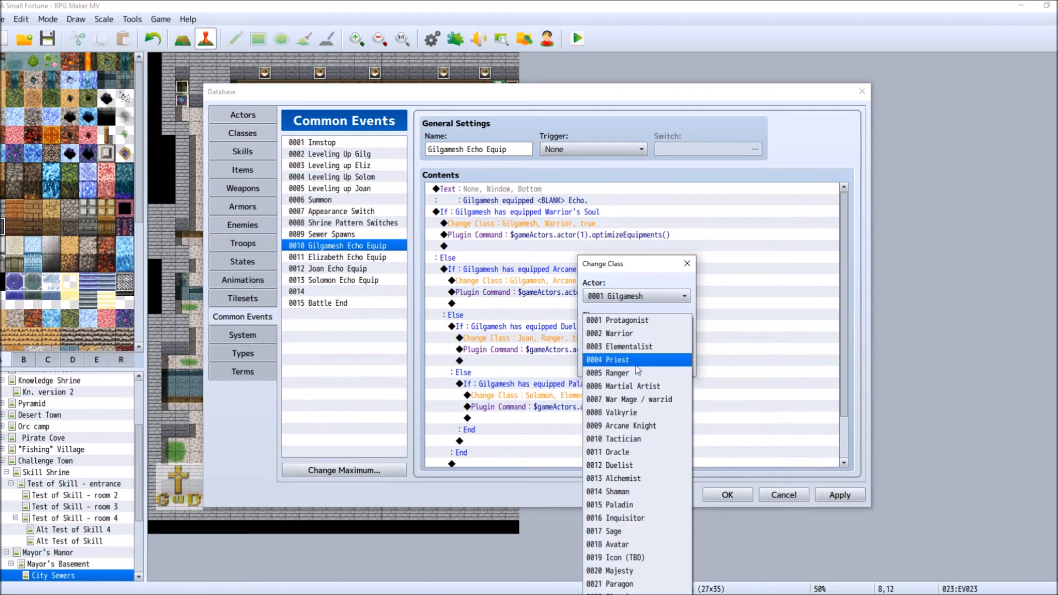
{"action": "left_click", "coordinate": [653, 465]}
{"action": "left_click", "coordinate": [608, 363]}
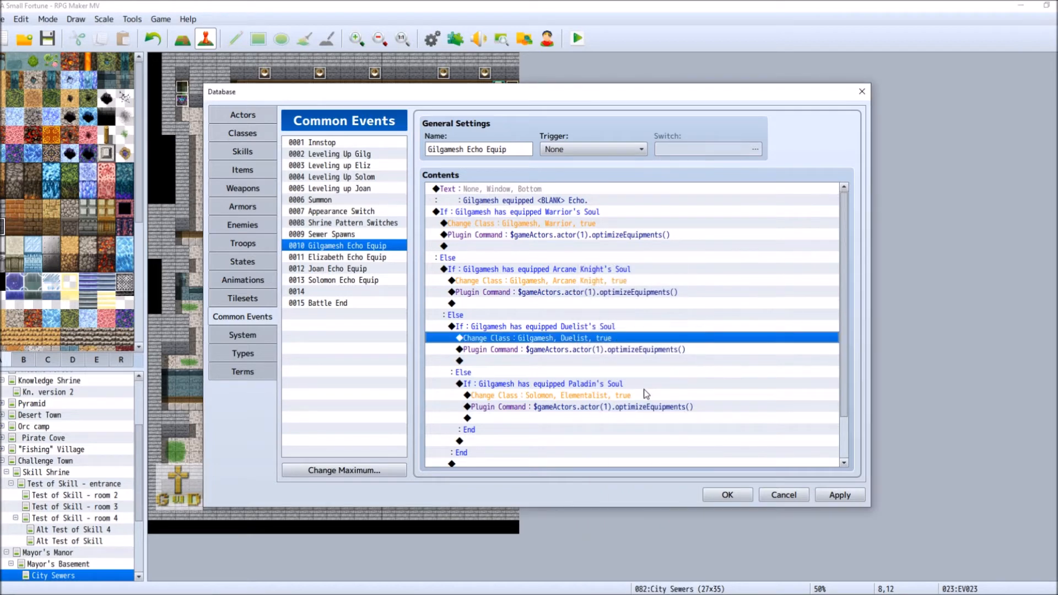
Edit the Paladin's Soul branch's Change Class command to set 0001 Gilgamesh to 0015 Paladin, and save and close the database.
{"action": "left_click", "coordinate": [606, 395]}
{"action": "right_click", "coordinate": [604, 396]}
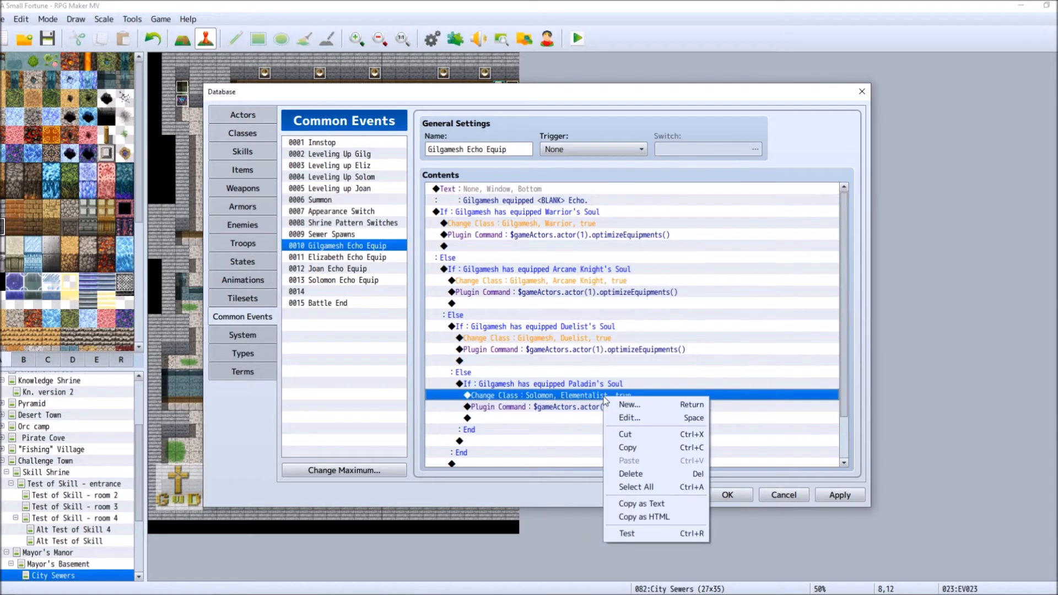
{"action": "left_click", "coordinate": [648, 418]}
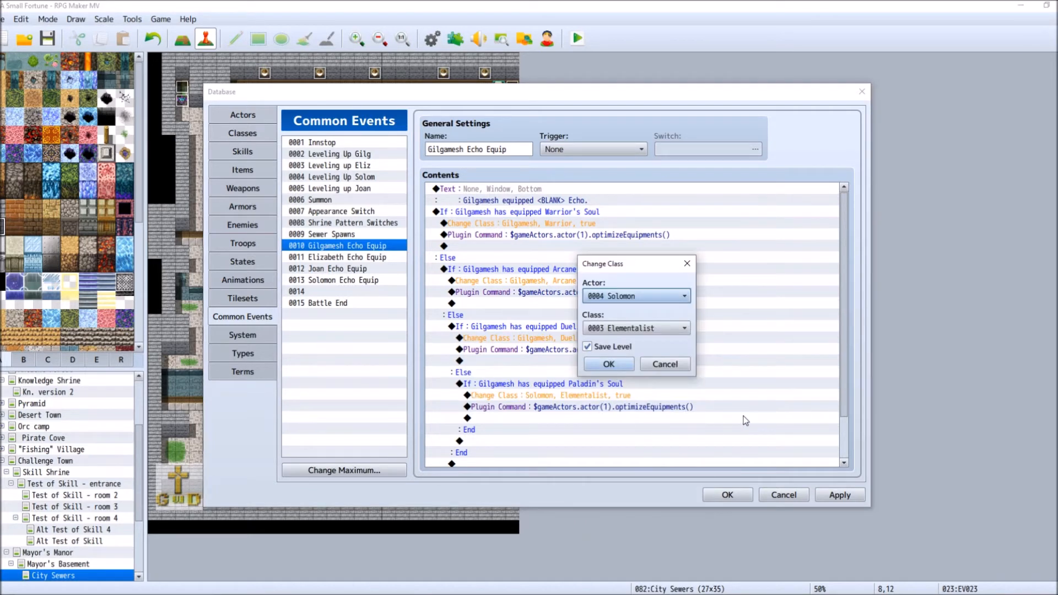
{"action": "left_click", "coordinate": [649, 296]}
{"action": "left_click", "coordinate": [653, 307]}
{"action": "left_click", "coordinate": [653, 323]}
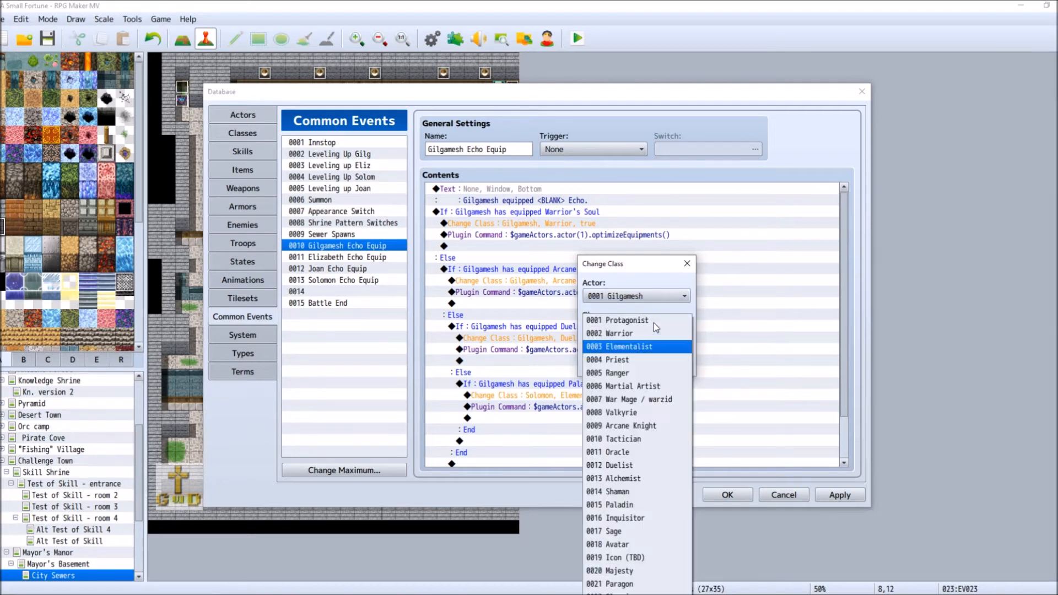
{"action": "left_click", "coordinate": [629, 504]}
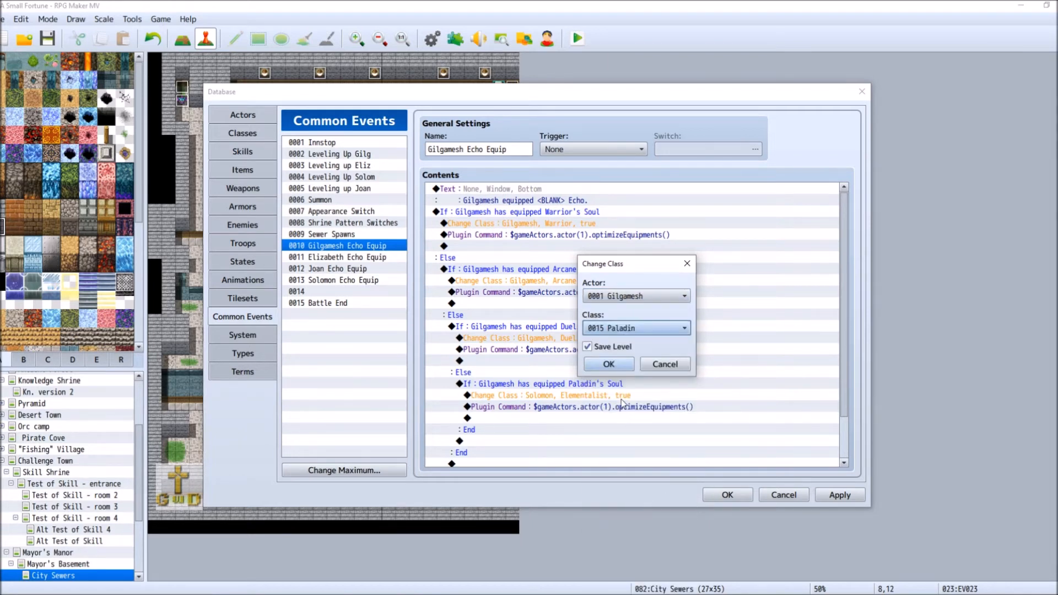
{"action": "left_click", "coordinate": [610, 367]}
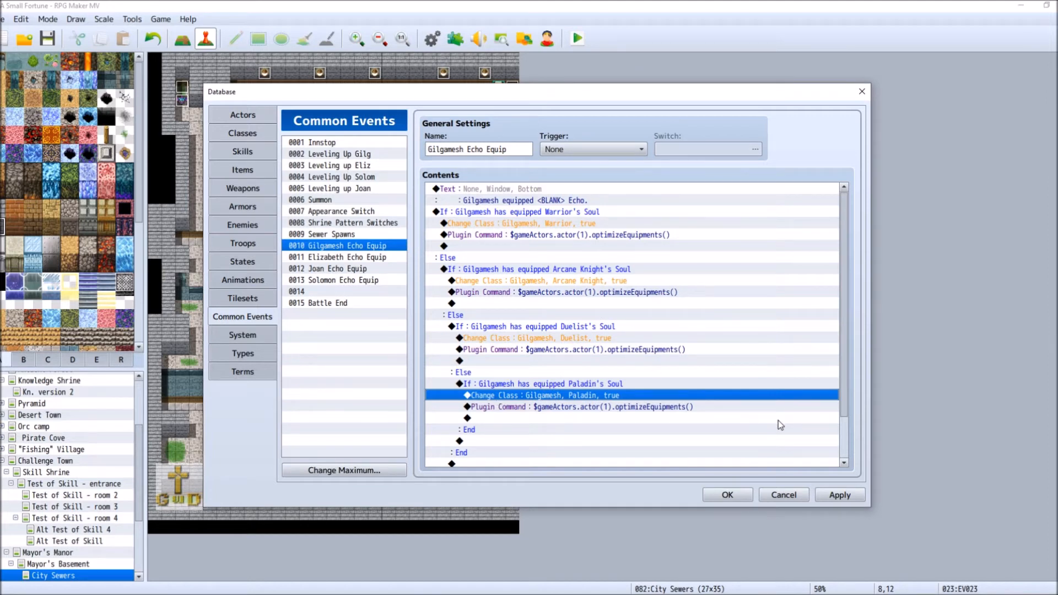
{"action": "left_click", "coordinate": [840, 496]}
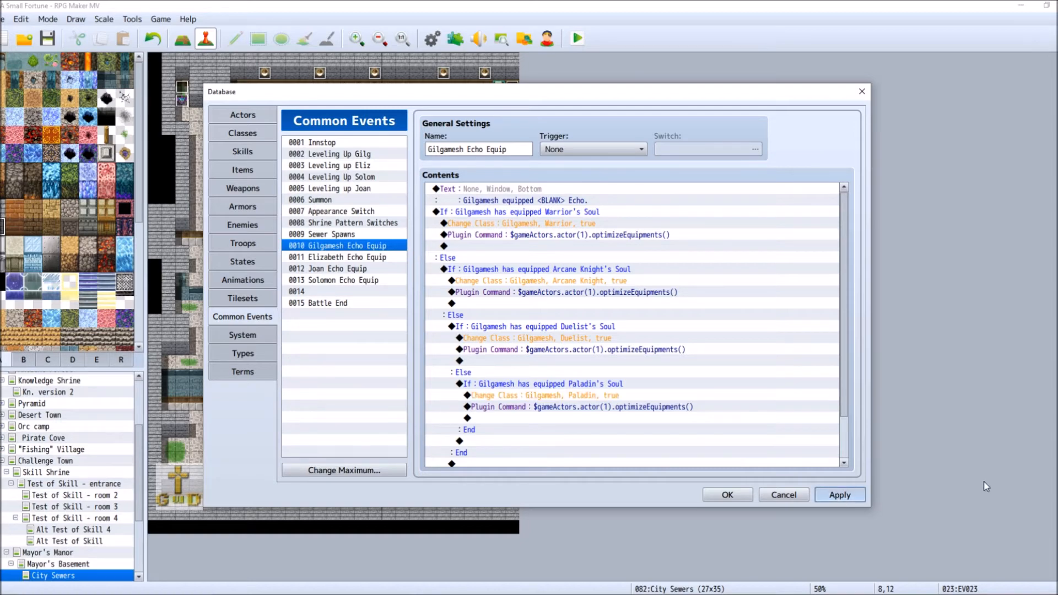
{"action": "left_click", "coordinate": [727, 496]}
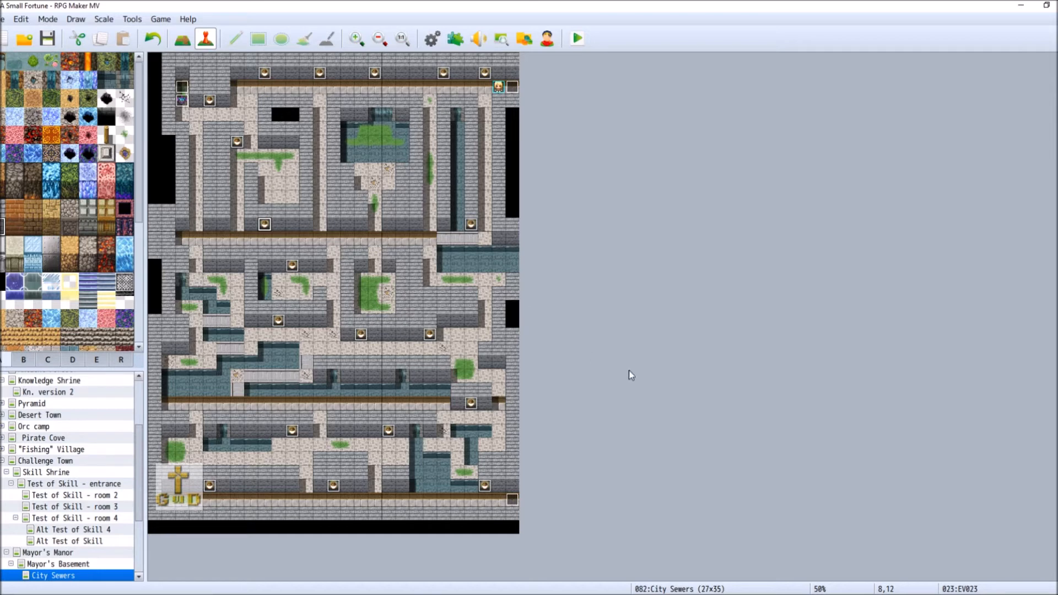
Open the Debug map from the project's map list.
{"action": "scroll", "coordinate": [127, 452], "scroll_direction": "down", "scroll_amount": 1}
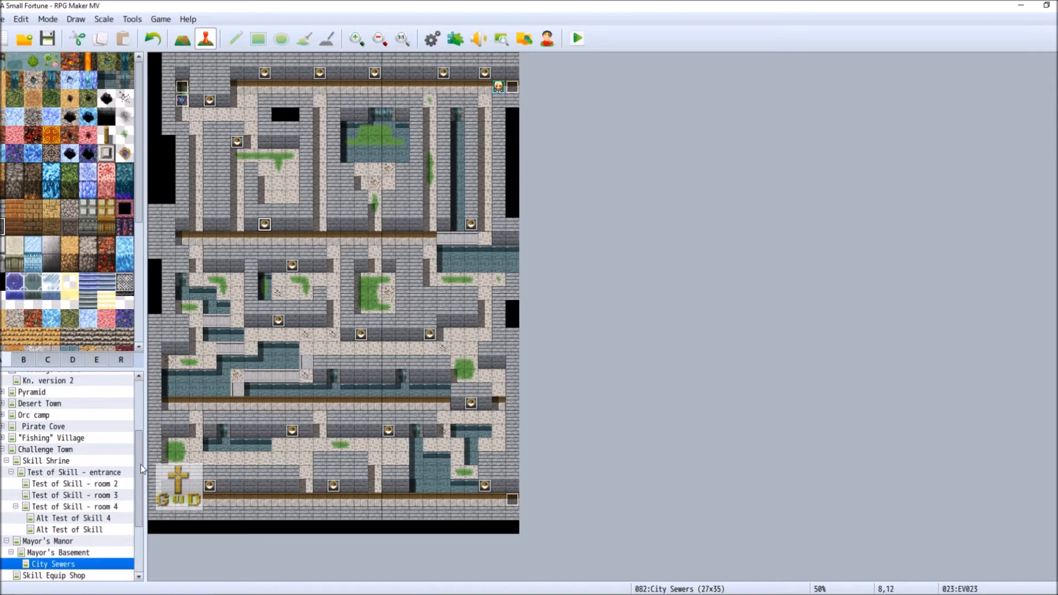
{"action": "left_click_drag", "start_coordinate": [141, 465], "coordinate": [131, 366]}
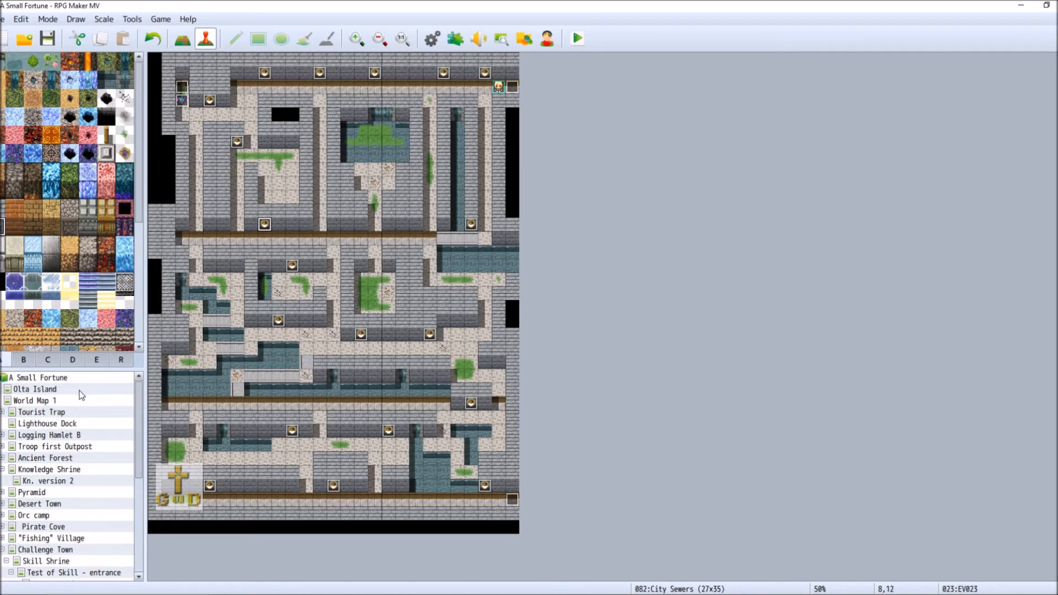
{"action": "left_click_drag", "start_coordinate": [137, 457], "coordinate": [141, 568]}
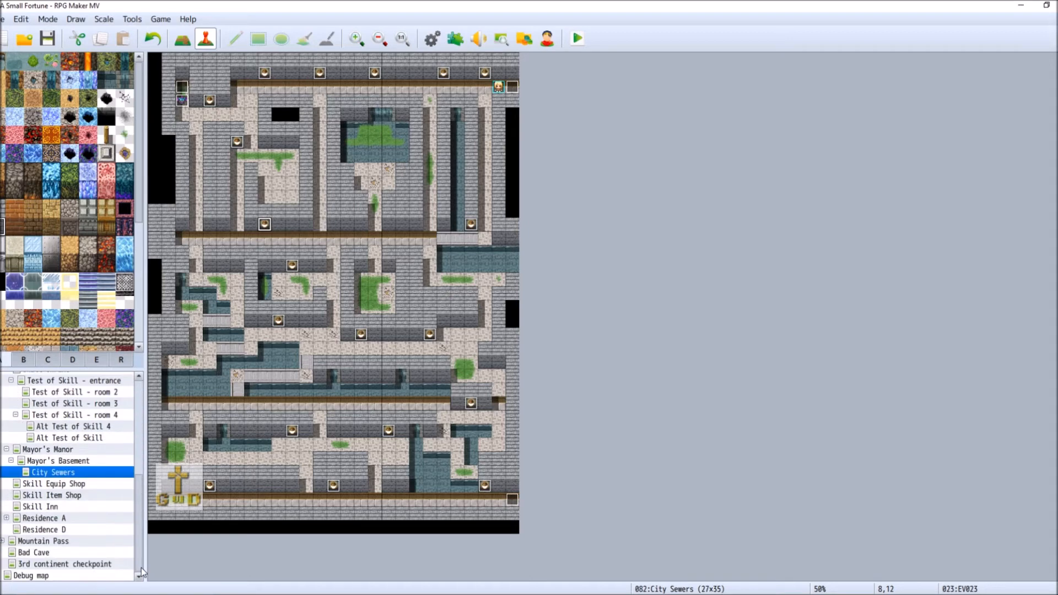
{"action": "left_click", "coordinate": [83, 576]}
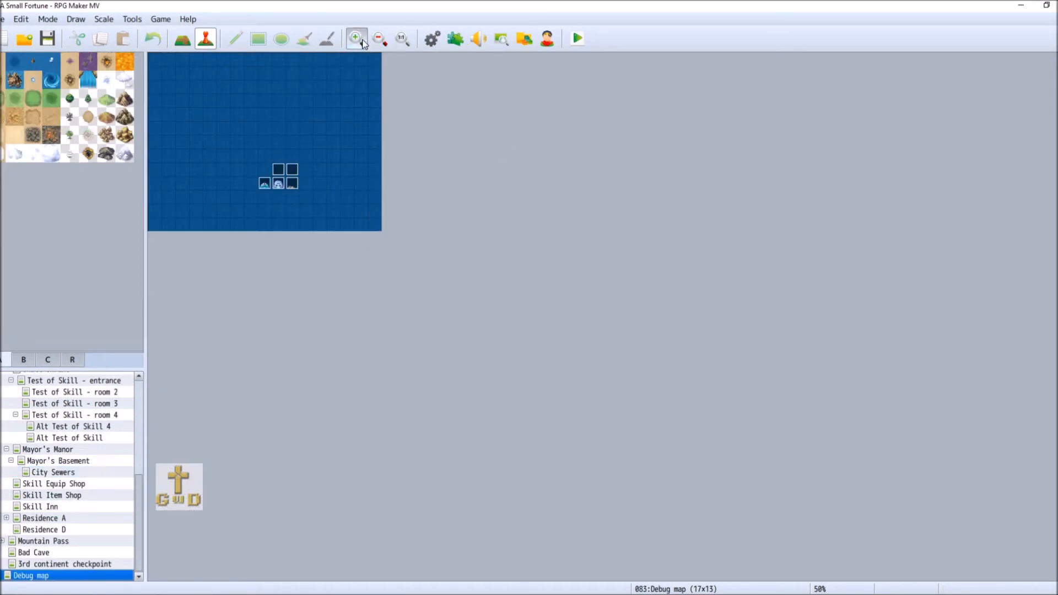
{"action": "left_click", "coordinate": [358, 39]}
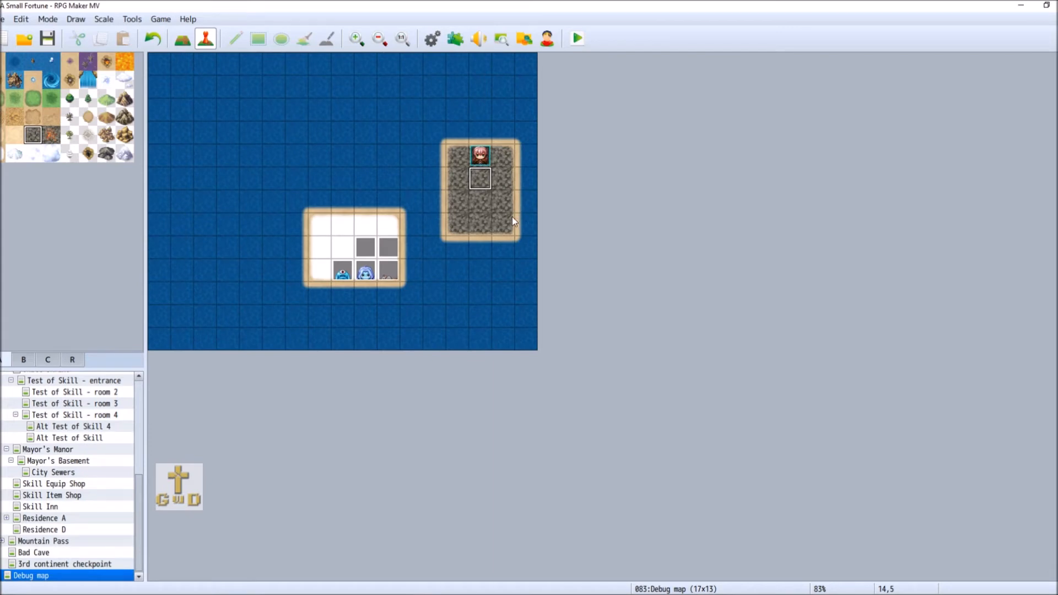
Set the trigger of the event on the tile directly below the player start to Player Touch.
{"action": "double_click", "coordinate": [477, 182]}
{"action": "double_click", "coordinate": [508, 181]}
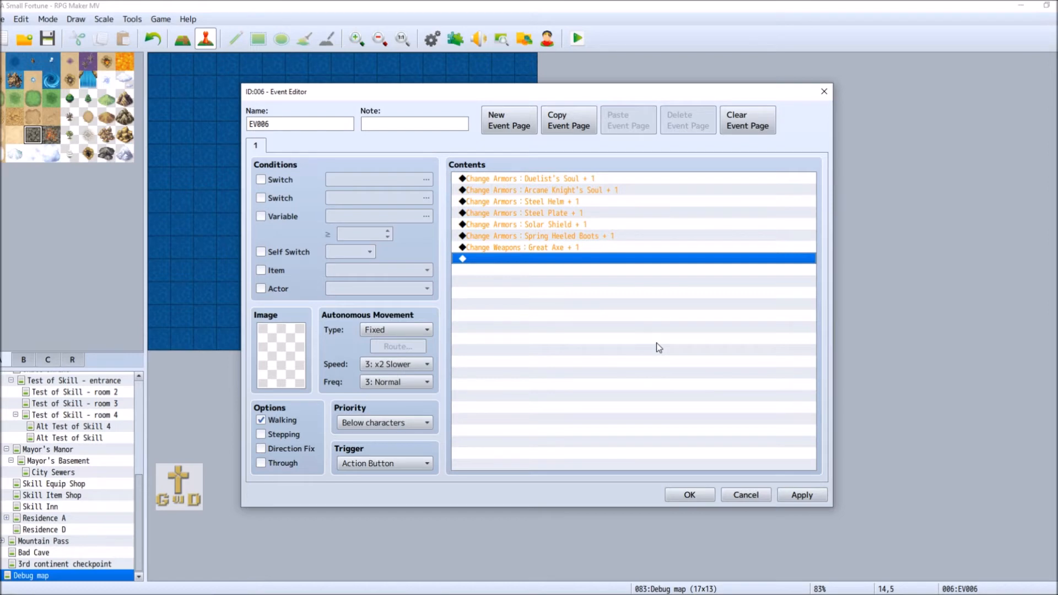
{"action": "left_click", "coordinate": [385, 463]}
{"action": "left_click", "coordinate": [395, 490]}
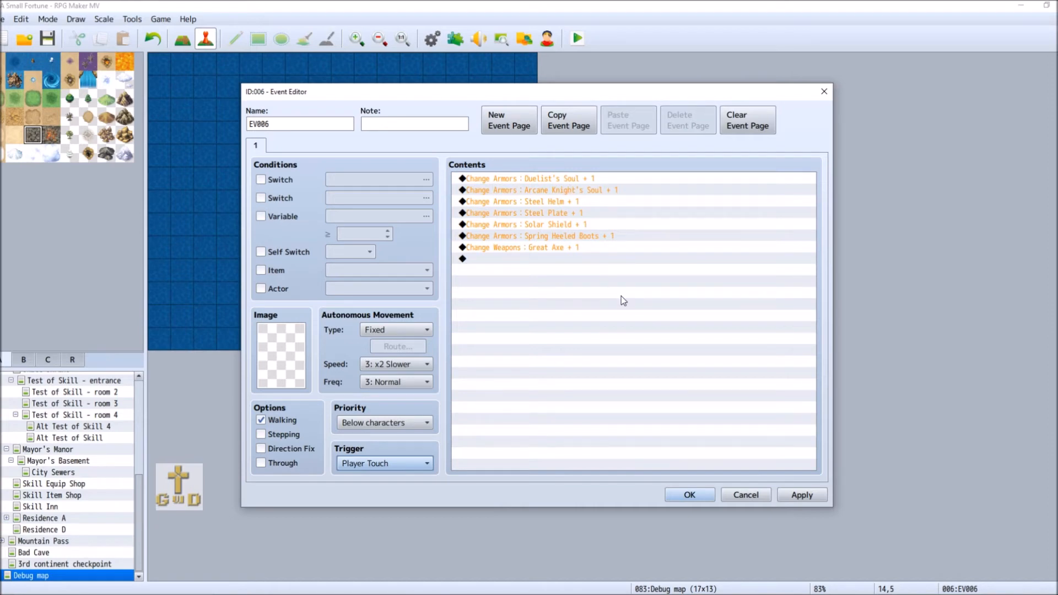
Add an Open Menu Screen command to the end of the event, after the Great Axe weapon change.
{"action": "double_click", "coordinate": [573, 265]}
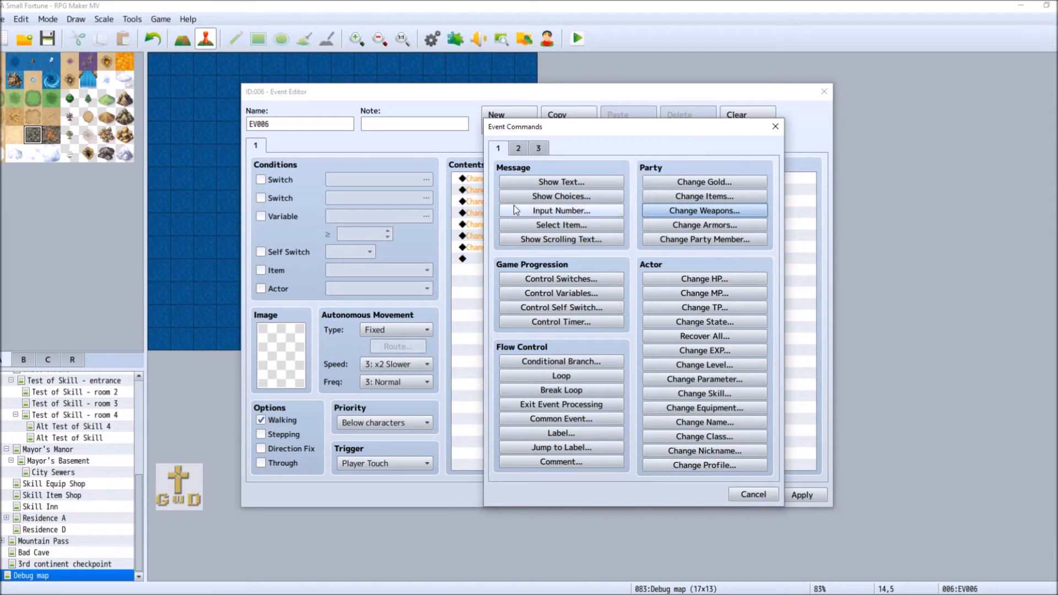
{"action": "left_click", "coordinate": [518, 148]}
{"action": "left_click", "coordinate": [541, 147]}
{"action": "left_click", "coordinate": [561, 225]}
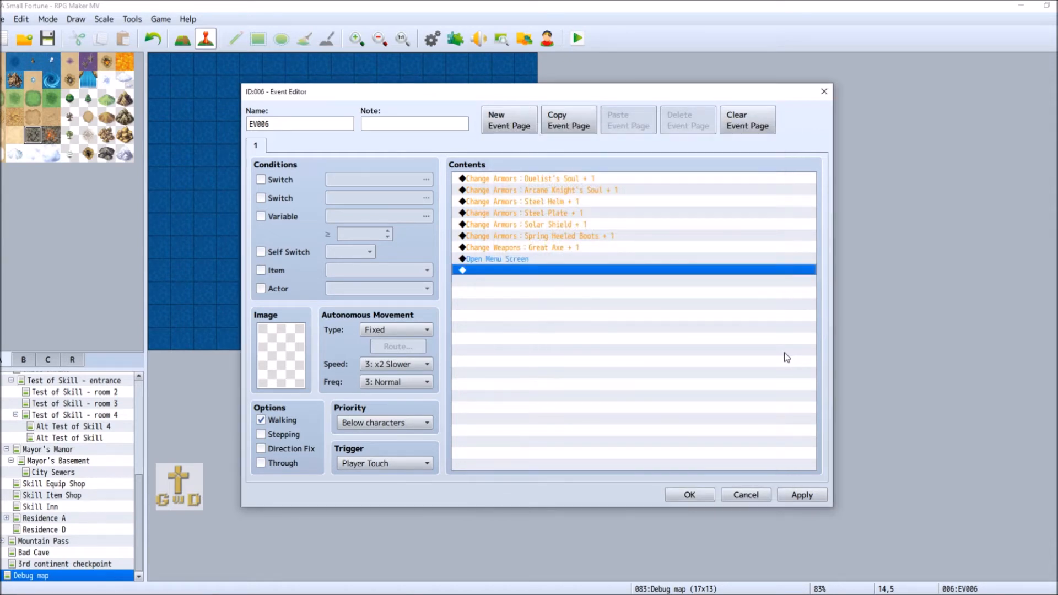
Rename the event Class Change Test, apply the changes and close the event editor.
{"action": "double_click", "coordinate": [300, 124]}
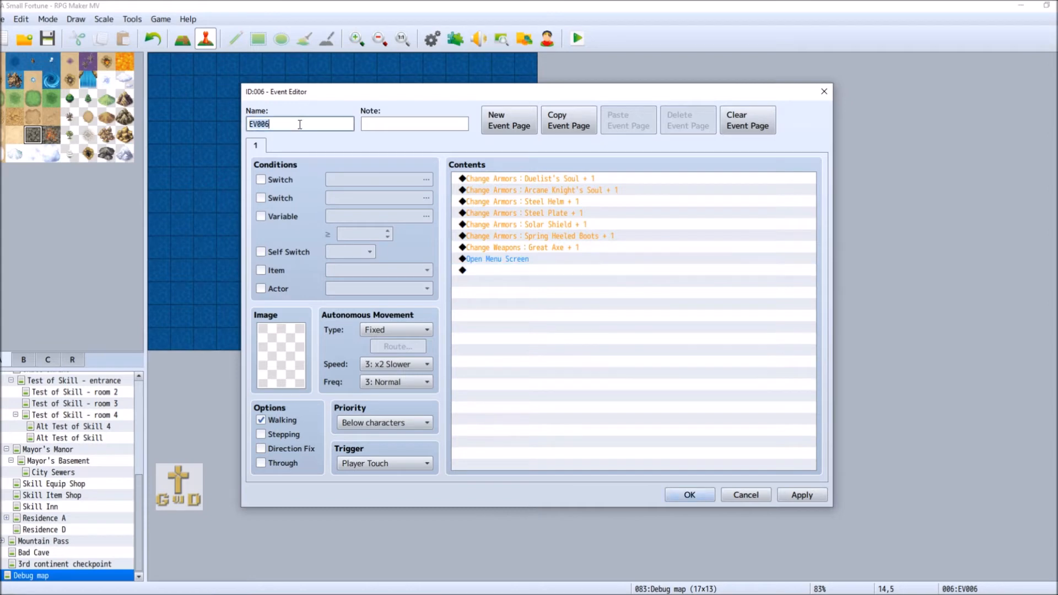
{"action": "type", "text": "Class Change Test"}
{"action": "left_click", "coordinate": [802, 494]}
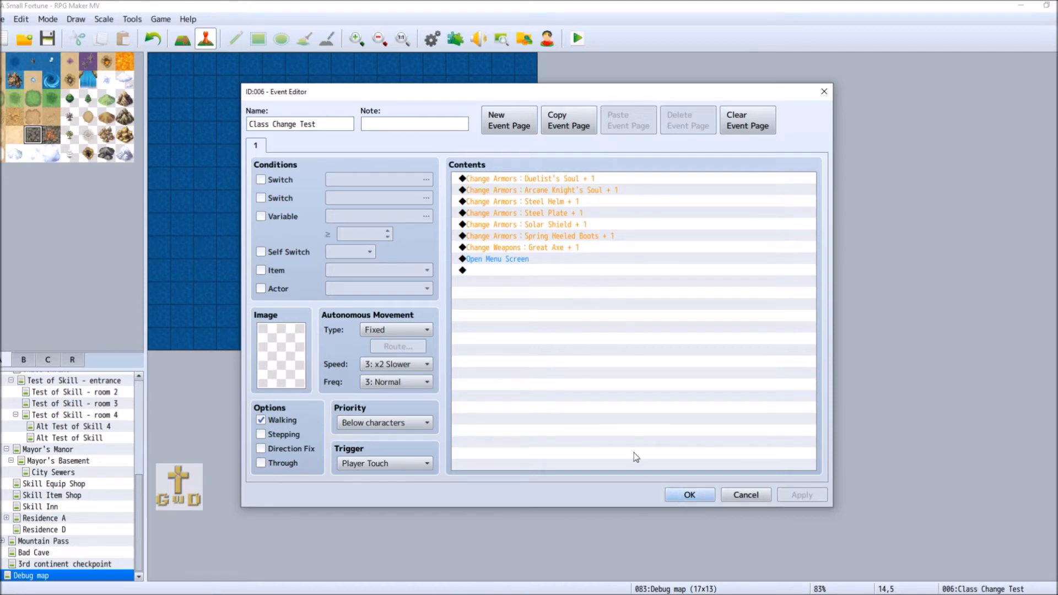
{"action": "left_click", "coordinate": [689, 495]}
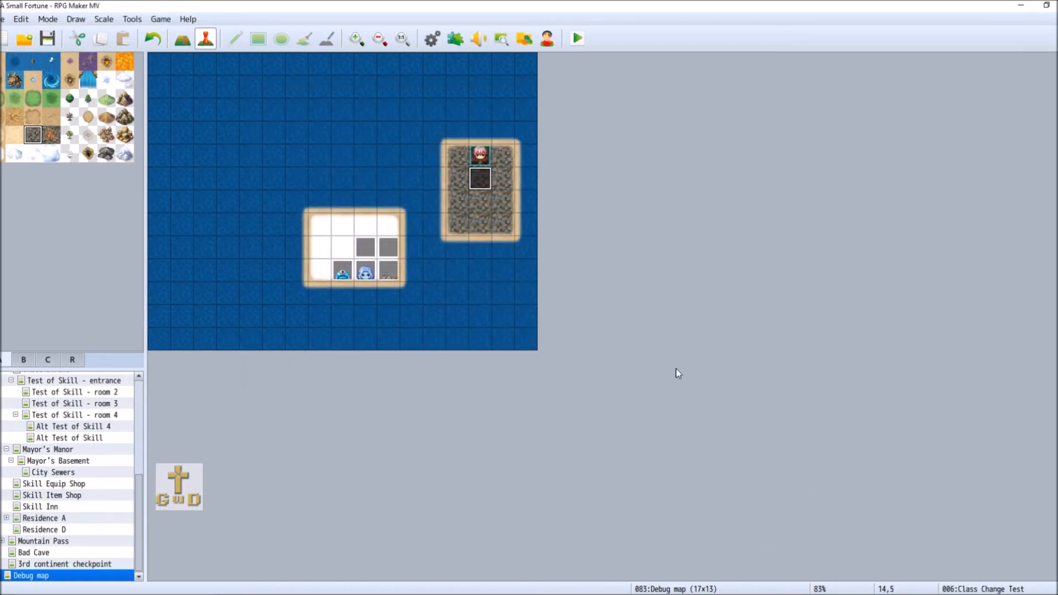
Switch to the A Small Fortune playtest and check the Weapon, Armor and Key Item categories of the inventory.
{"action": "key", "text": "alt+Tab"}
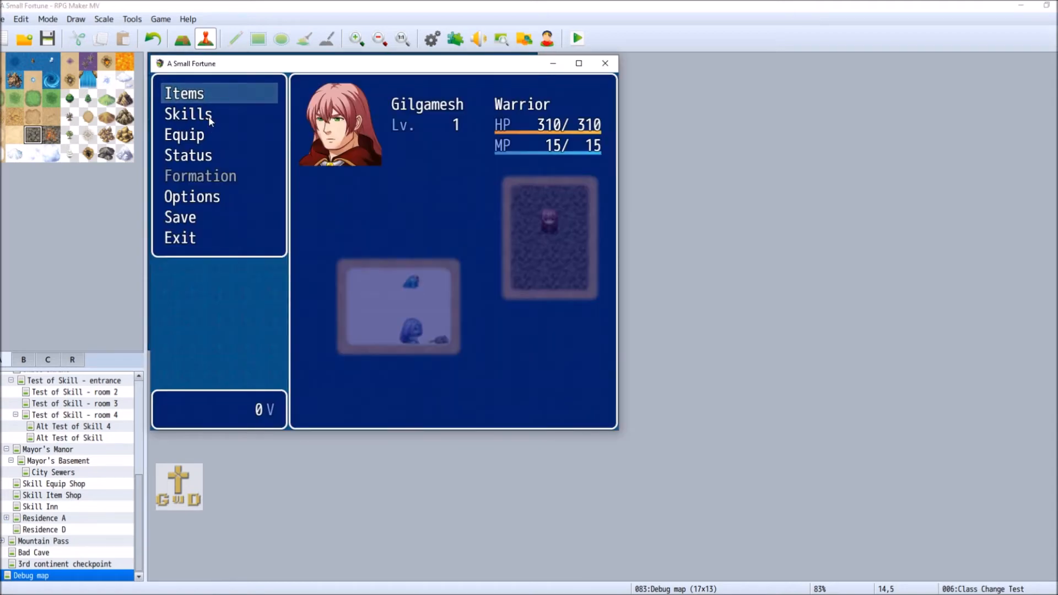
{"action": "left_click", "coordinate": [210, 89]}
{"action": "left_click", "coordinate": [340, 160]}
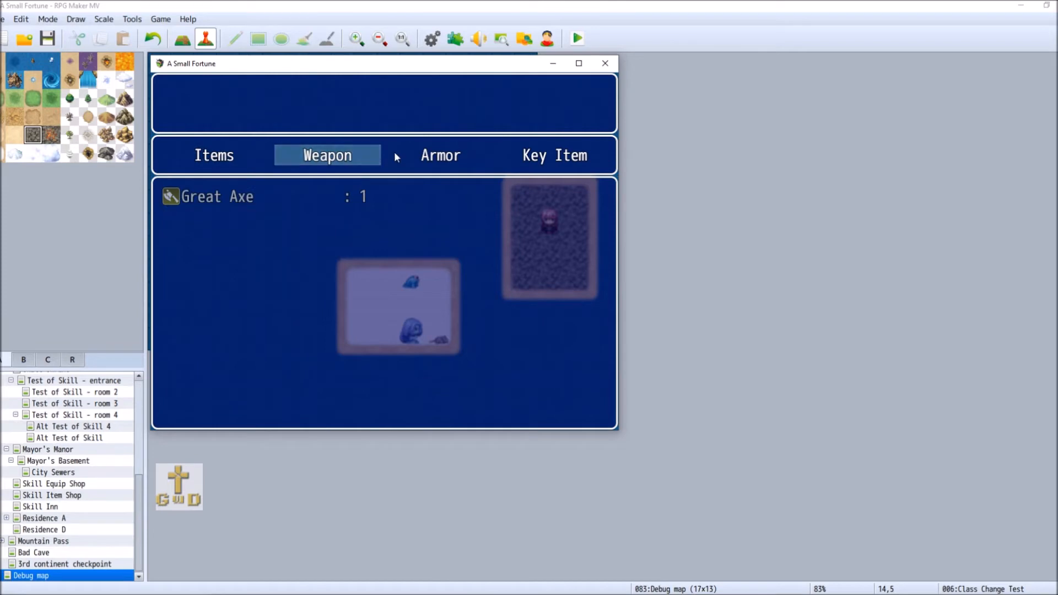
{"action": "left_click", "coordinate": [437, 156]}
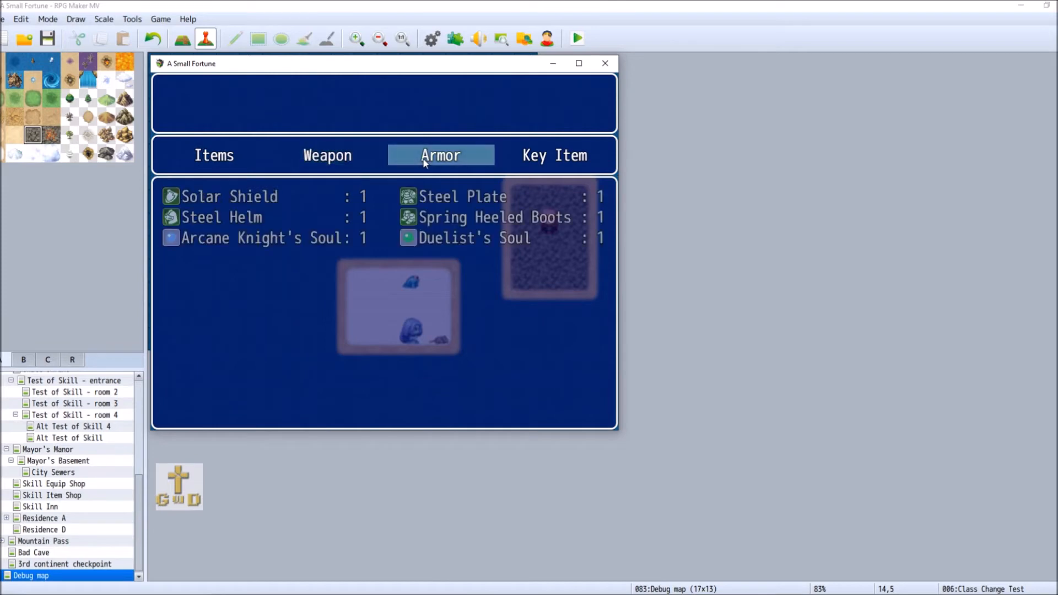
{"action": "left_click", "coordinate": [573, 157]}
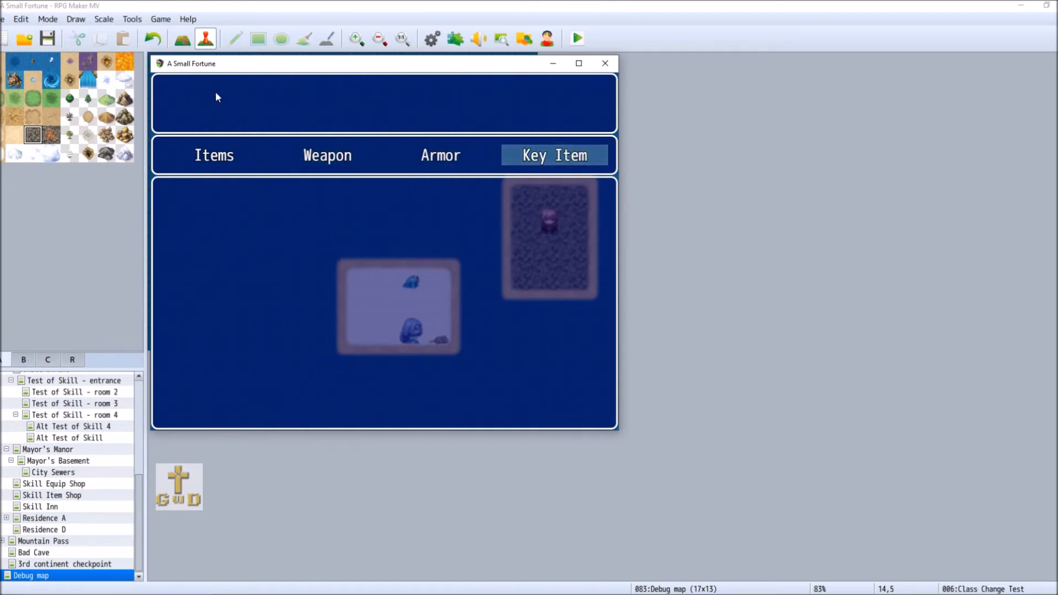
{"action": "right_click", "coordinate": [394, 178]}
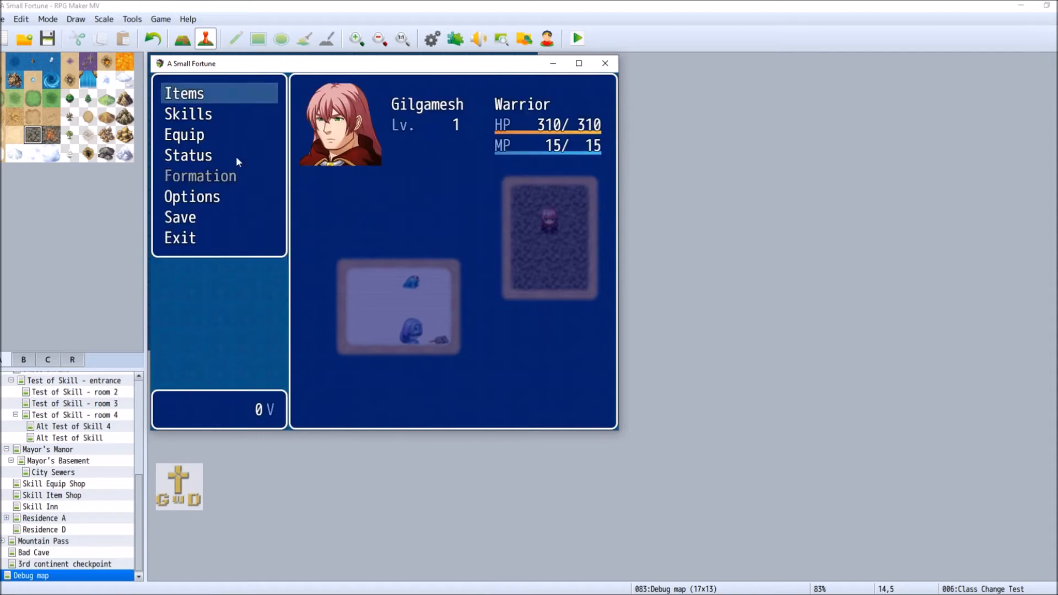
Check the Special and Equipment categories in Gilgamesh's skill list, and return to the main game menu.
{"action": "left_click", "coordinate": [224, 125]}
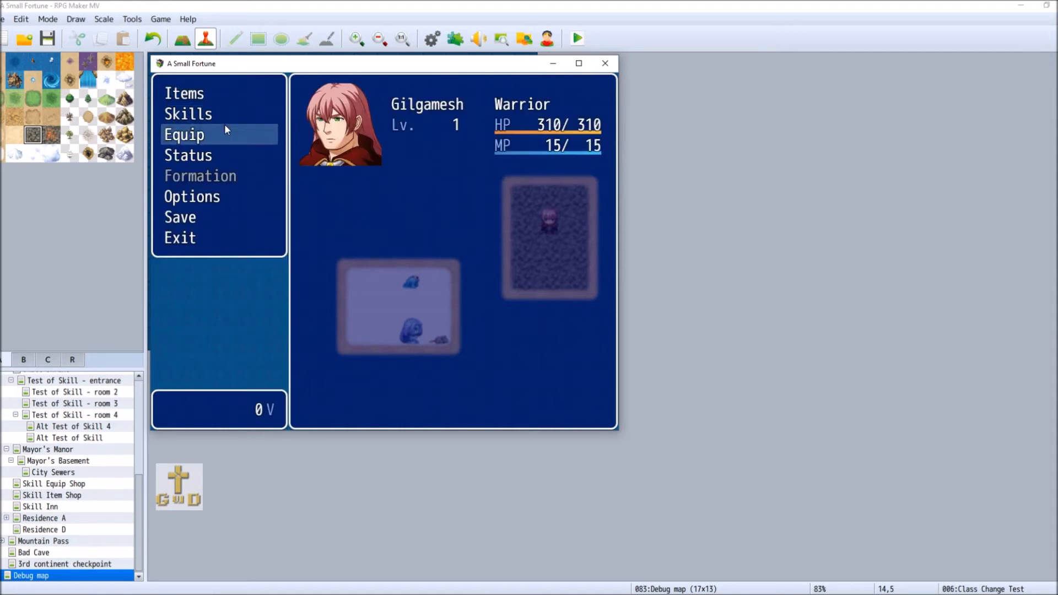
{"action": "double_click", "coordinate": [210, 118]}
{"action": "left_click", "coordinate": [482, 120]}
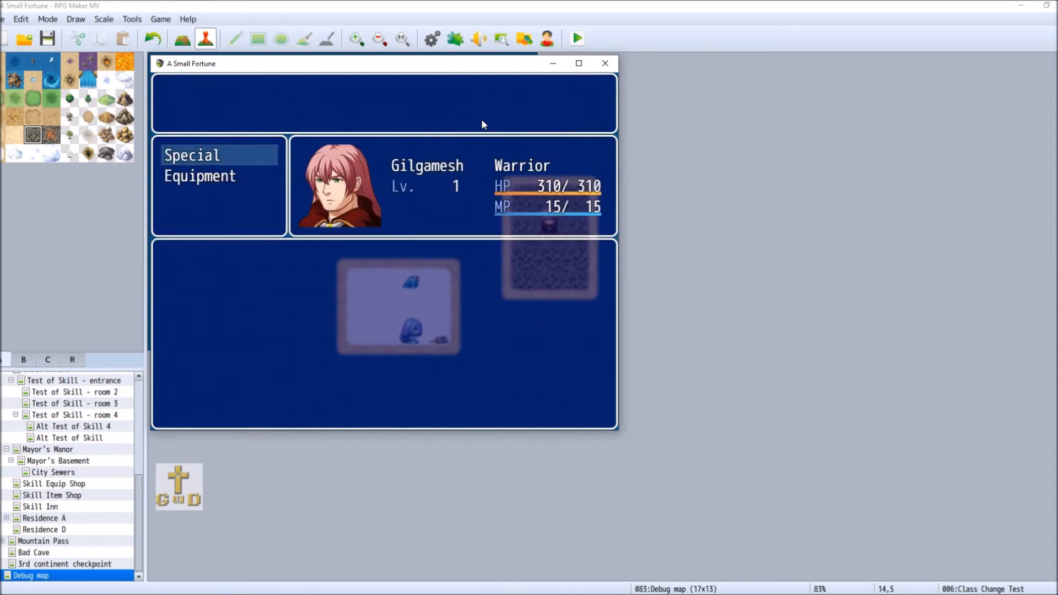
{"action": "left_click", "coordinate": [200, 176]}
{"action": "left_click", "coordinate": [226, 157]}
{"action": "right_click", "coordinate": [376, 175]}
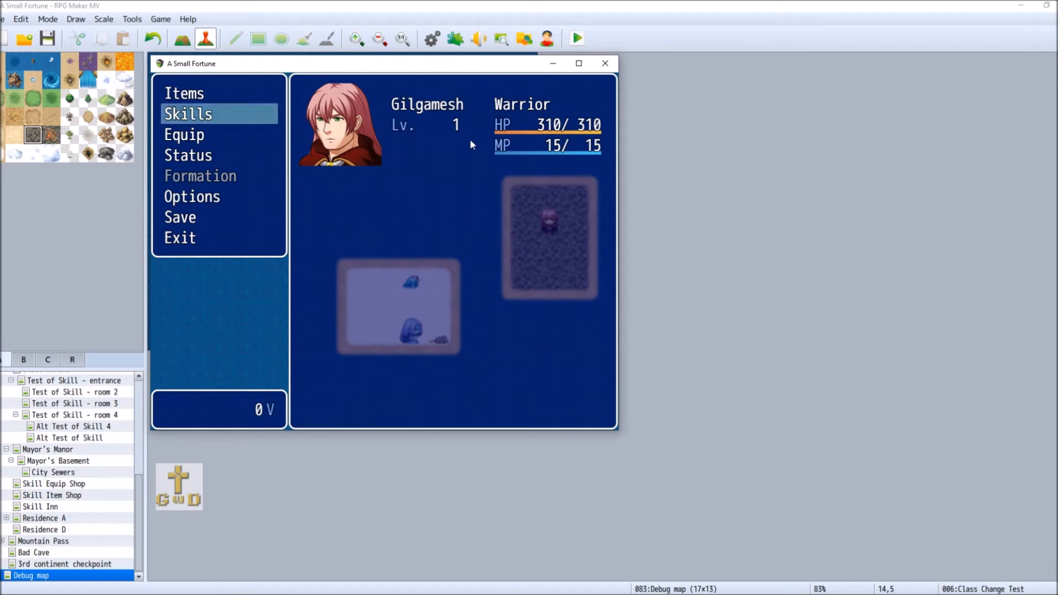
Examine each of Gilgamesh's equipment slots and the items available for them in the equip screen.
{"action": "left_click", "coordinate": [223, 132]}
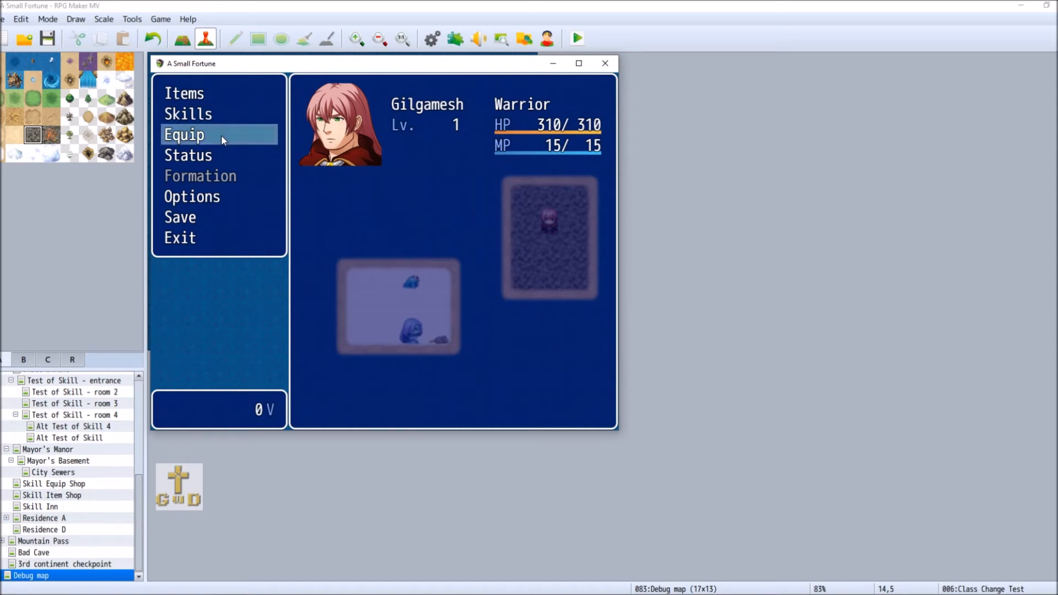
{"action": "left_click", "coordinate": [220, 134]}
{"action": "left_click", "coordinate": [419, 126]}
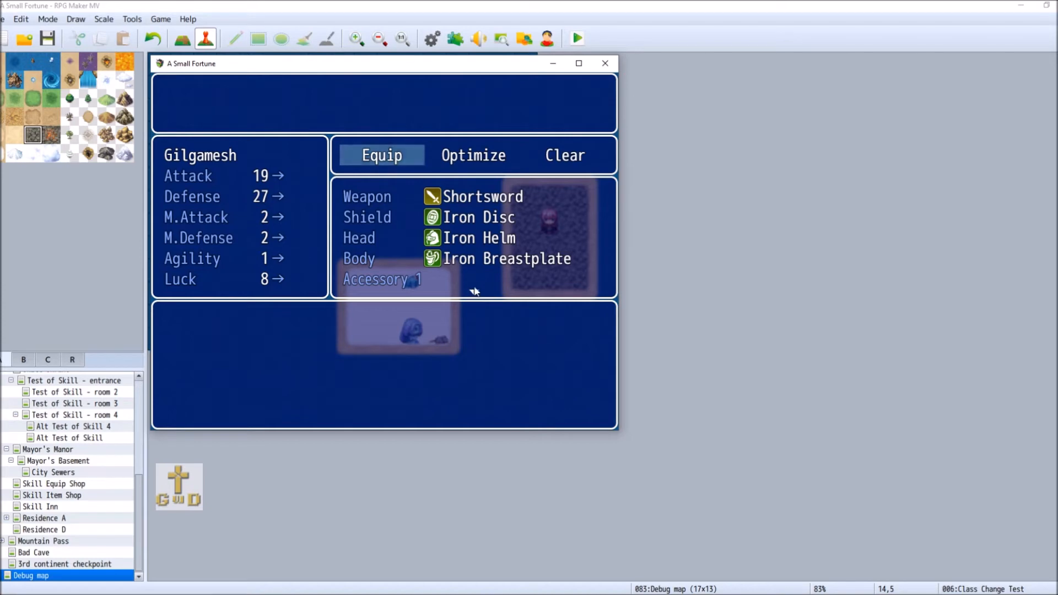
{"action": "key", "text": "Return"}
{"action": "key", "text": "Down"}
{"action": "key", "text": "Down"}
{"action": "key", "text": "Down"}
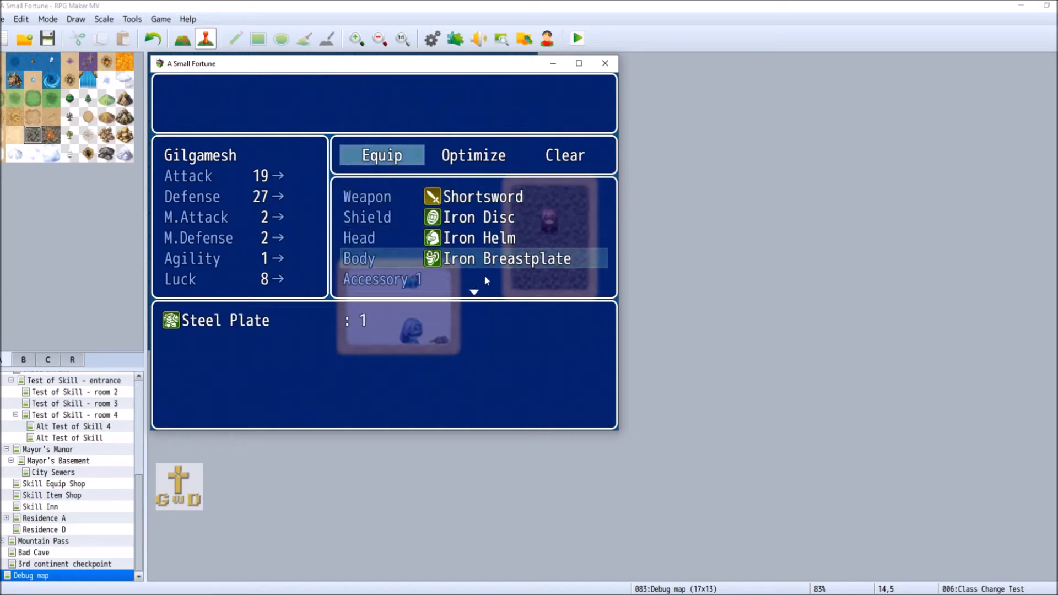
{"action": "key", "text": "Down"}
{"action": "key", "text": "Down"}
{"action": "key", "text": "Down"}
{"action": "key", "text": "Down"}
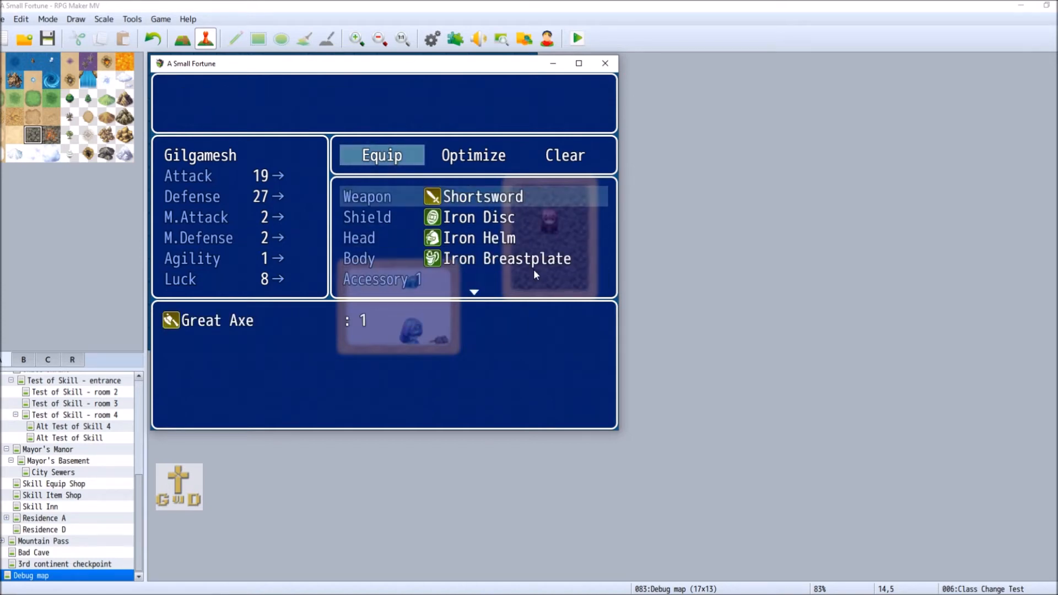
{"action": "key", "text": "Up"}
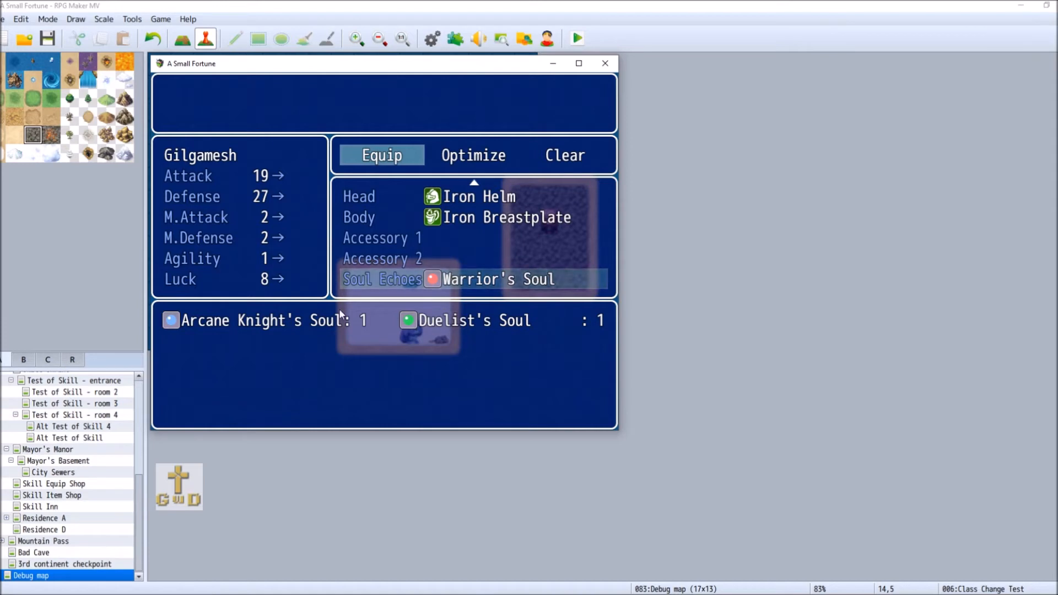
{"action": "left_click", "coordinate": [517, 262]}
{"action": "key", "text": "Up"}
{"action": "key", "text": "Up"}
{"action": "key", "text": "Up"}
{"action": "key", "text": "Up"}
{"action": "key", "text": "Up"}
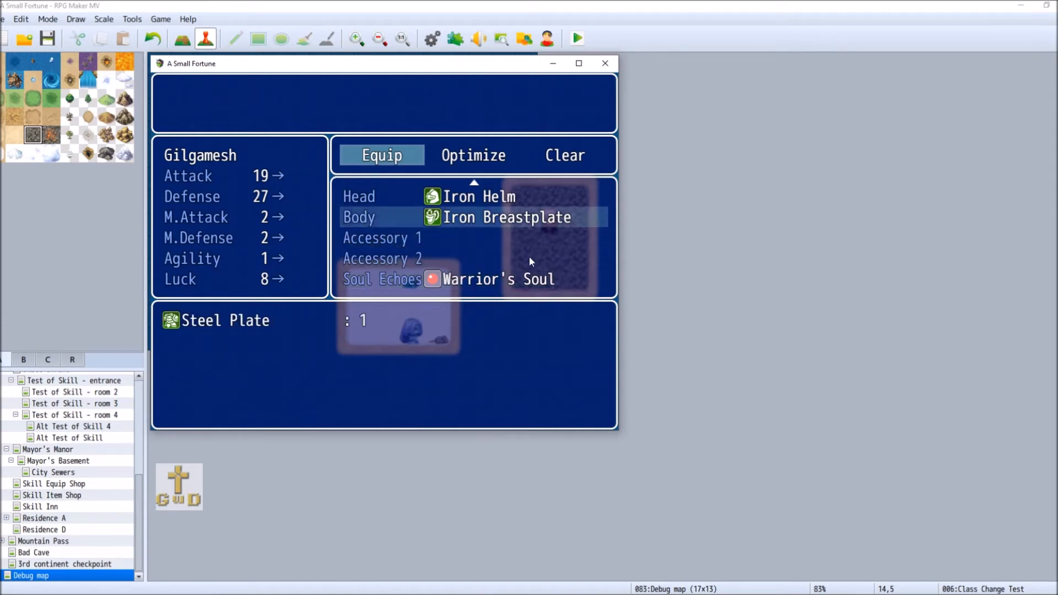
{"action": "key", "text": "Down"}
{"action": "key", "text": "Down"}
{"action": "key", "text": "Down"}
{"action": "key", "text": "Down"}
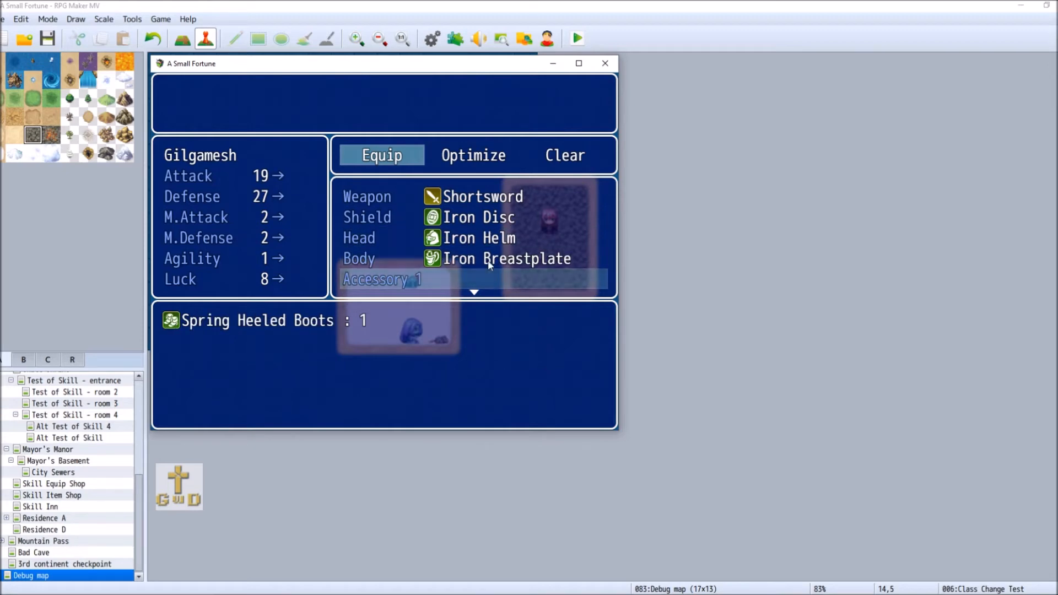
Test equipping the Duelist's Soul in Gilgamesh's Soul Echoes slot.
{"action": "key", "text": "Down"}
{"action": "key", "text": "Down"}
{"action": "left_click", "coordinate": [471, 281]}
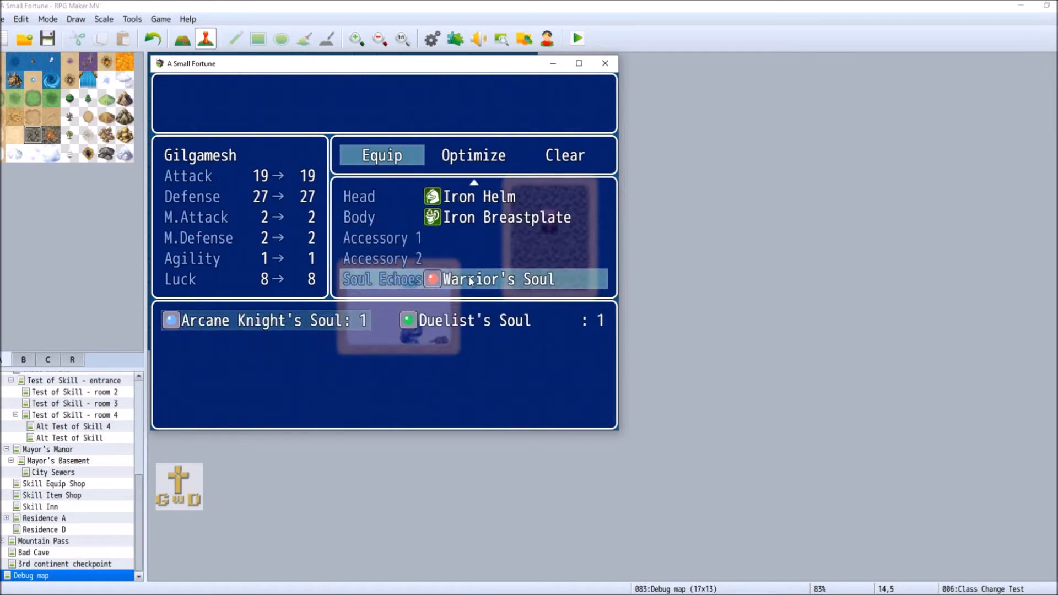
{"action": "left_click", "coordinate": [469, 320]}
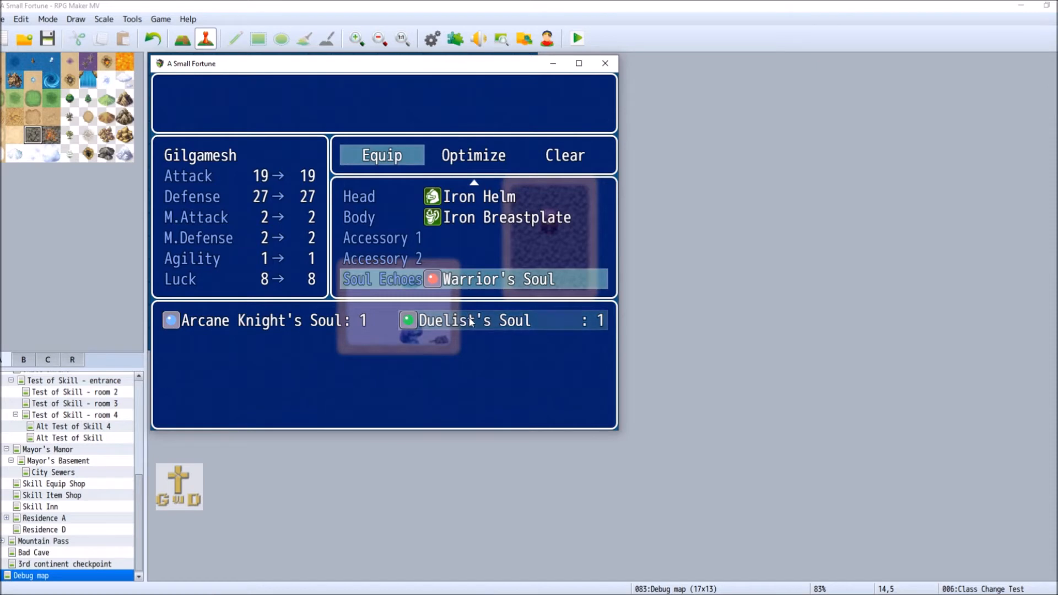
{"action": "left_click", "coordinate": [470, 320]}
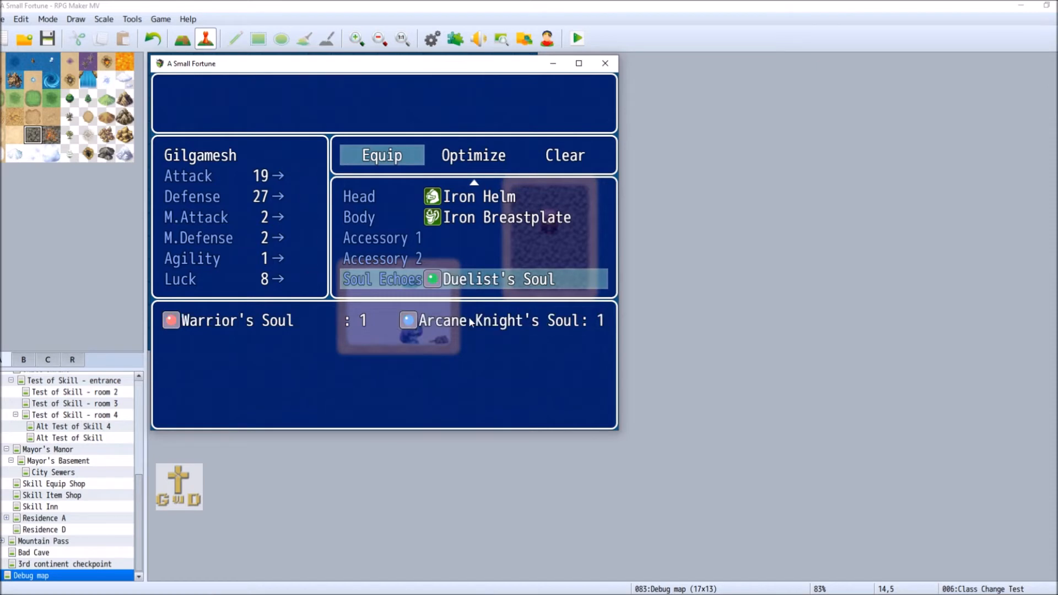
Leave the slot list and test the Optimize command on Gilgamesh's equipment.
{"action": "right_click", "coordinate": [522, 320]}
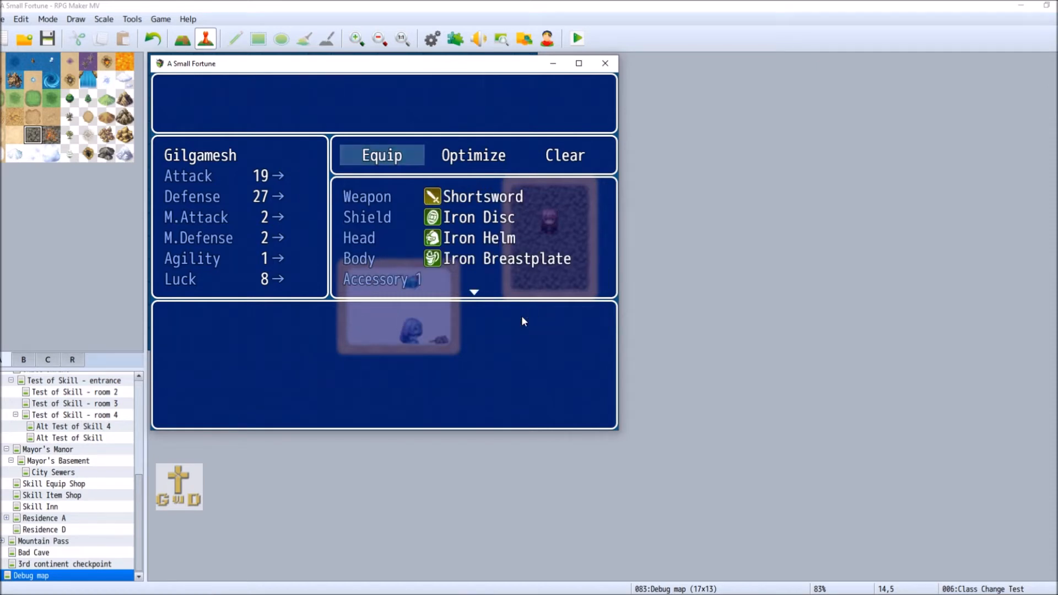
{"action": "key", "text": "Right"}
{"action": "key", "text": "Return"}
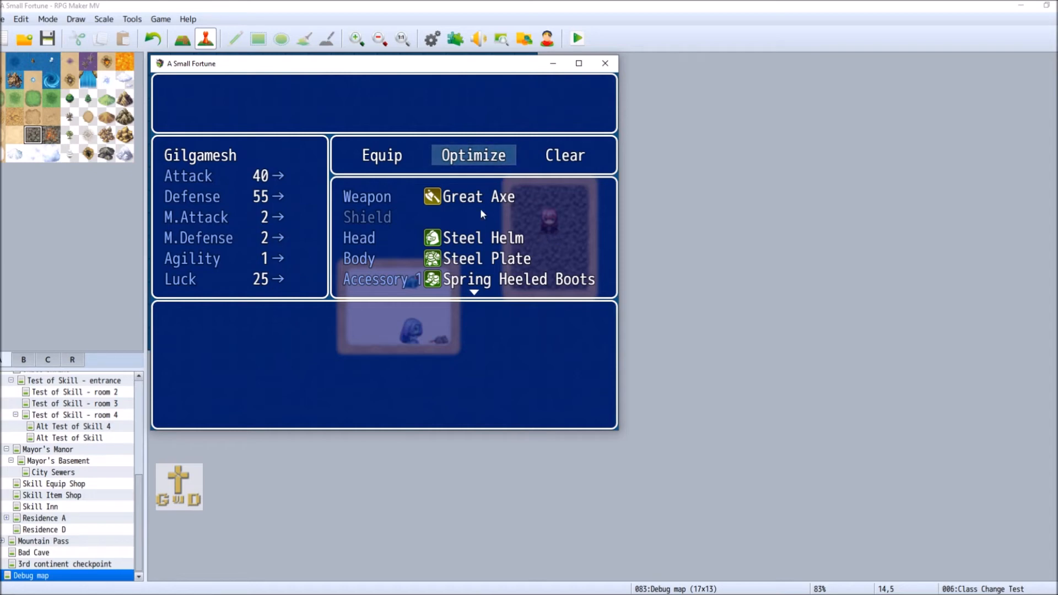
Examine Gilgamesh's optimized equipment slots, including the Soul Echoes slot.
{"action": "key", "text": "Left"}
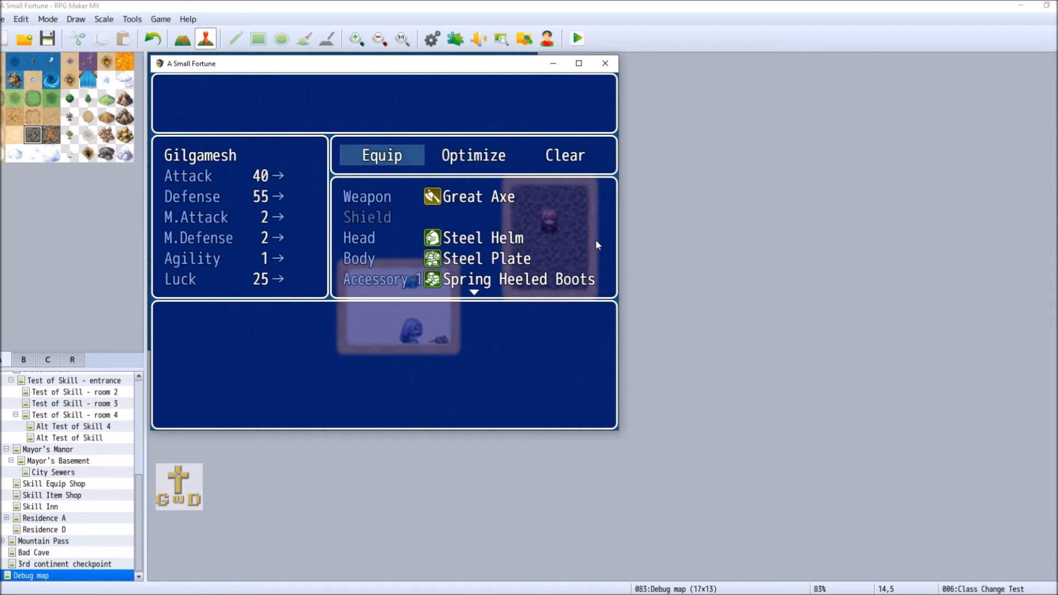
{"action": "key", "text": "Return"}
{"action": "key", "text": "Down"}
{"action": "key", "text": "Down"}
{"action": "key", "text": "Down"}
{"action": "key", "text": "Down"}
{"action": "key", "text": "Down"}
{"action": "key", "text": "Down"}
{"action": "key", "text": "Down"}
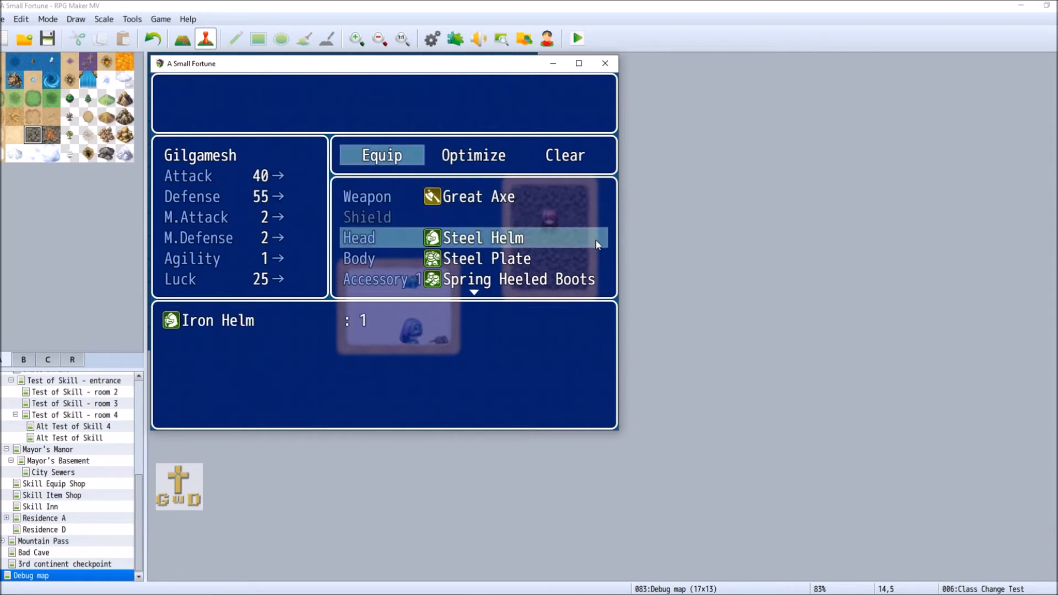
{"action": "key", "text": "Up"}
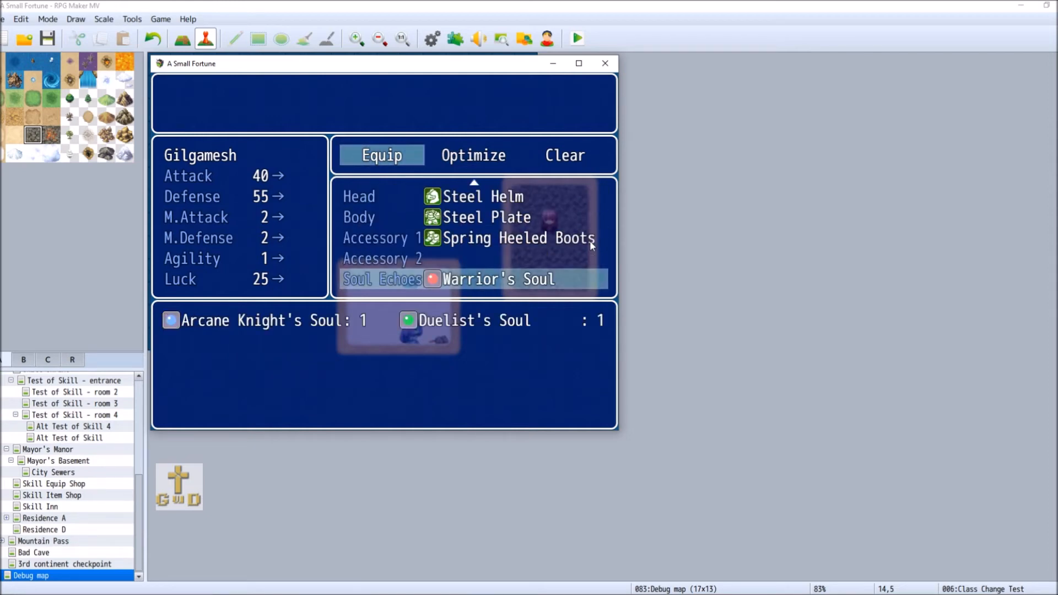
Replace the Warrior's Soul in Gilgamesh's Soul Echoes slot with the Duelist's Soul.
{"action": "left_click", "coordinate": [495, 281]}
{"action": "left_click", "coordinate": [471, 323]}
{"action": "left_click", "coordinate": [471, 323]}
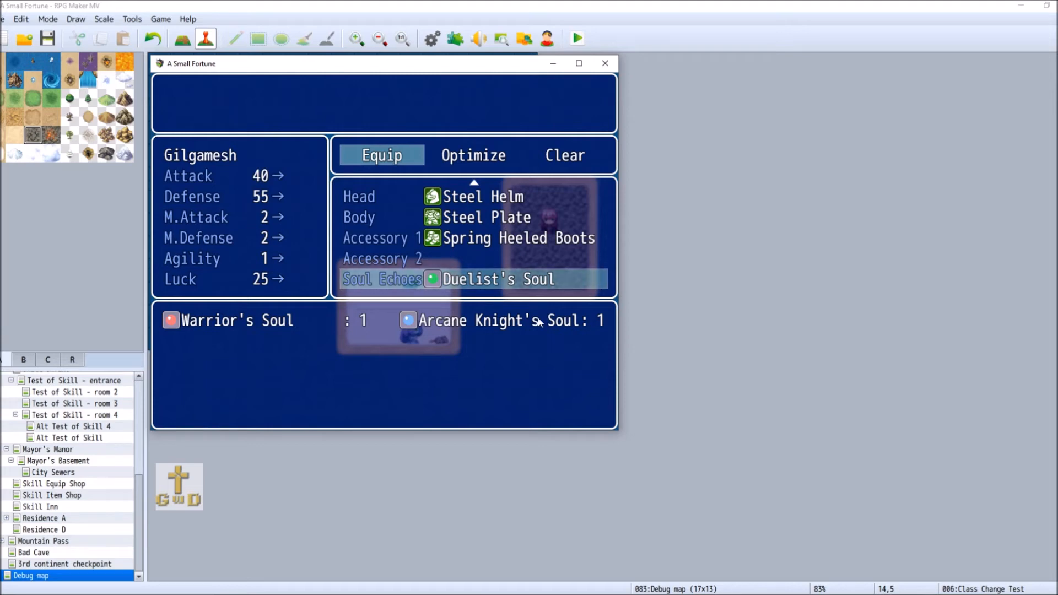
Close the playtest window and save the project.
{"action": "left_click", "coordinate": [605, 63]}
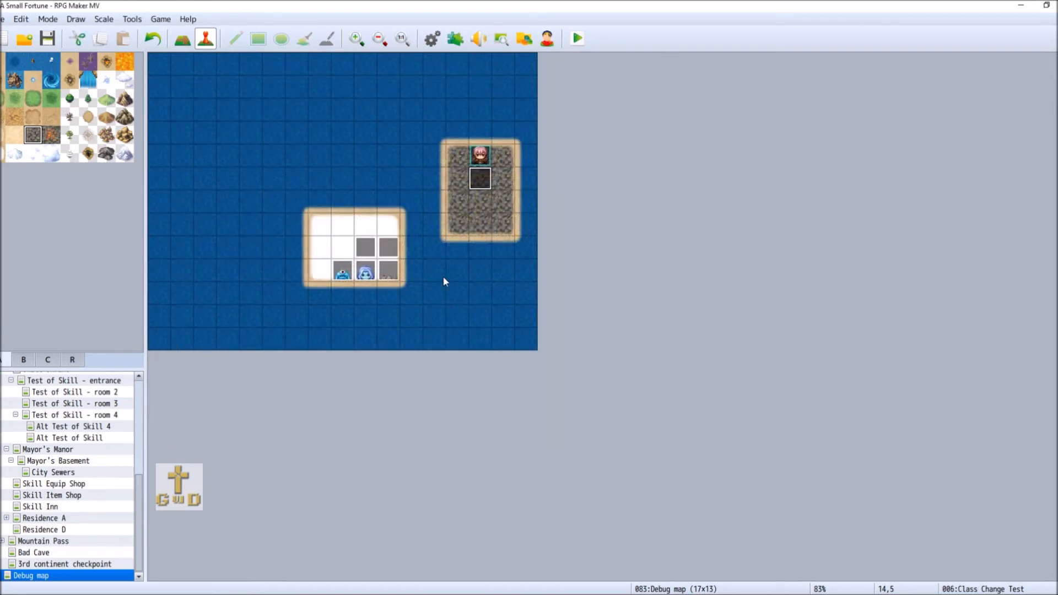
{"action": "left_click", "coordinate": [47, 39]}
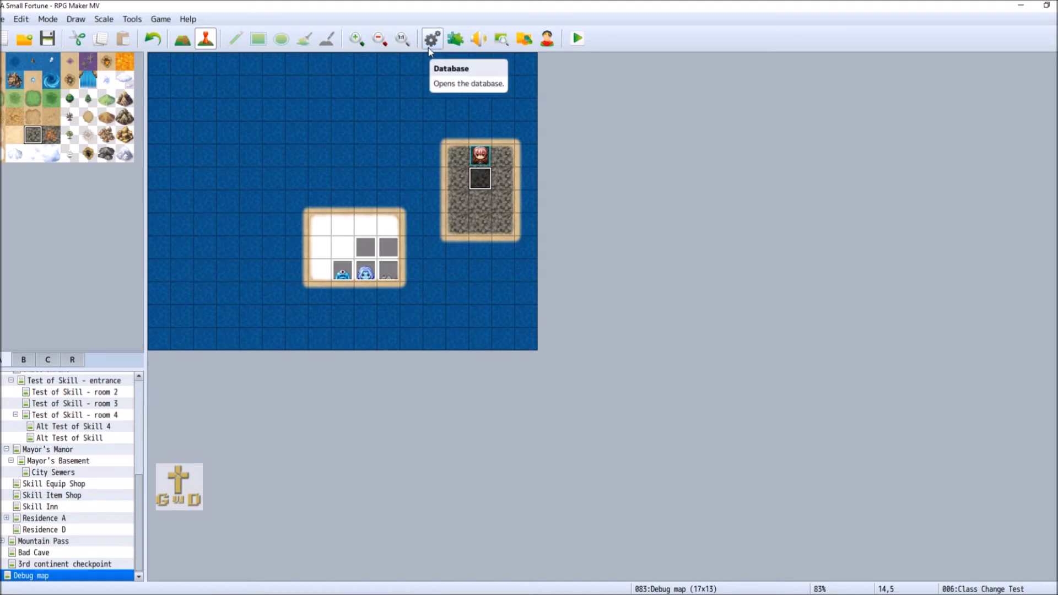
Add a Change Level command to the start of the Class Change Test event, increasing Gilgamesh's level with Show Level Up enabled.
{"action": "double_click", "coordinate": [484, 182]}
{"action": "double_click", "coordinate": [505, 178]}
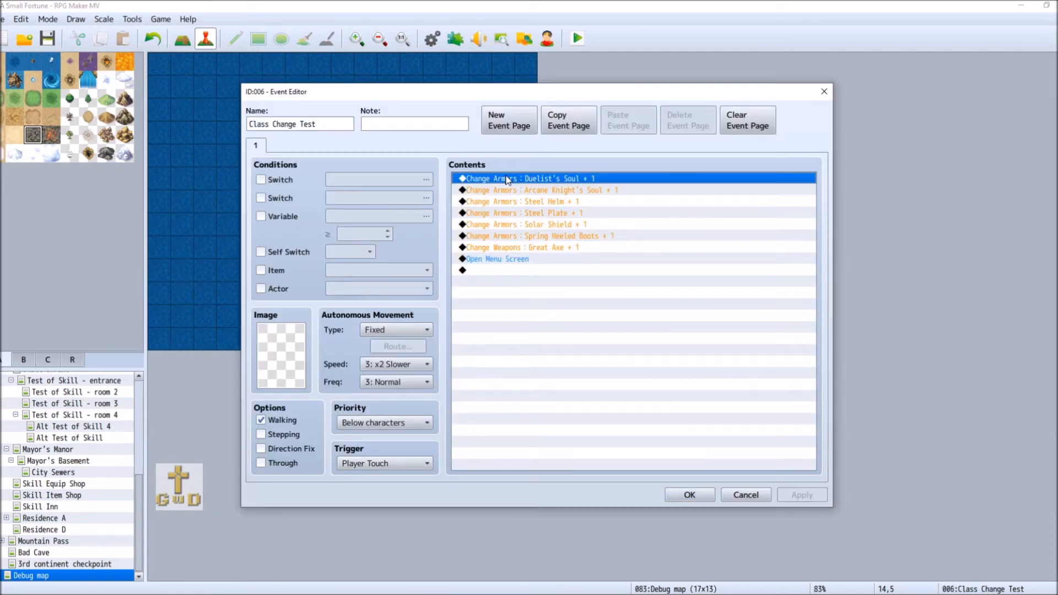
{"action": "left_click", "coordinate": [498, 148]}
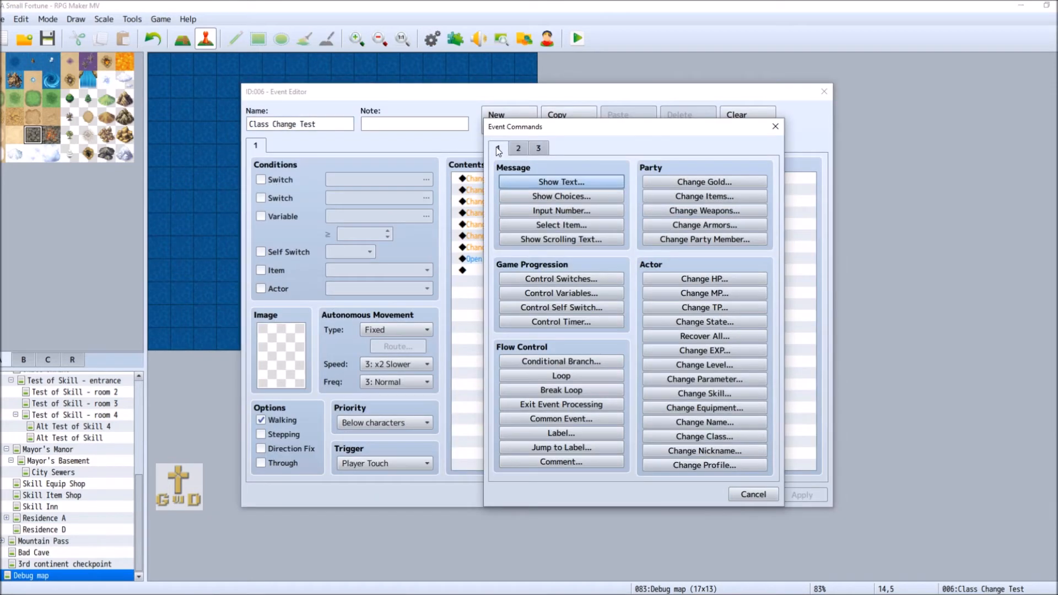
{"action": "left_click", "coordinate": [726, 365]}
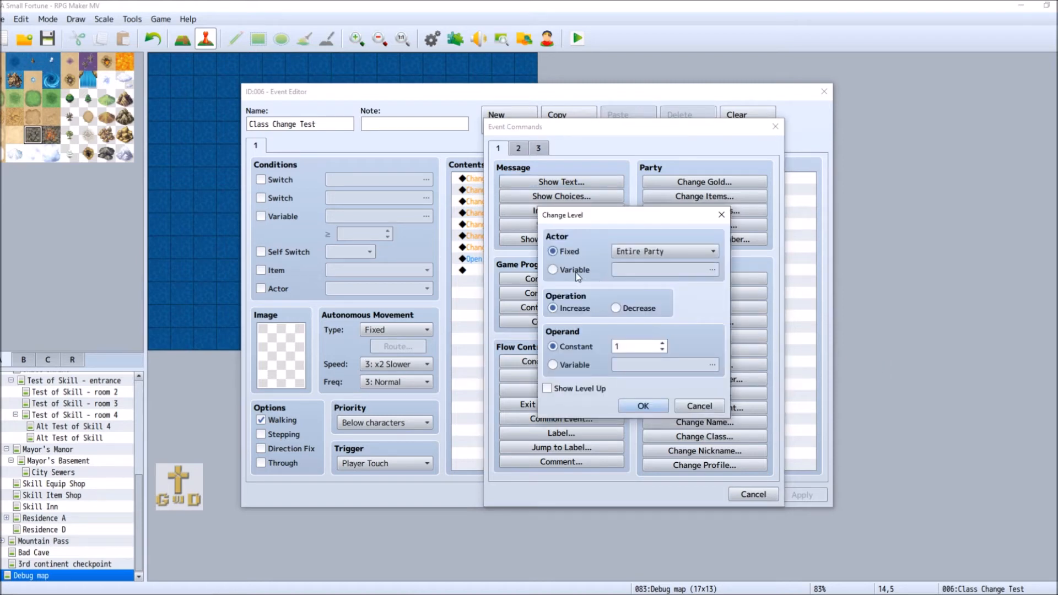
{"action": "left_click", "coordinate": [661, 251]}
{"action": "left_click", "coordinate": [642, 274]}
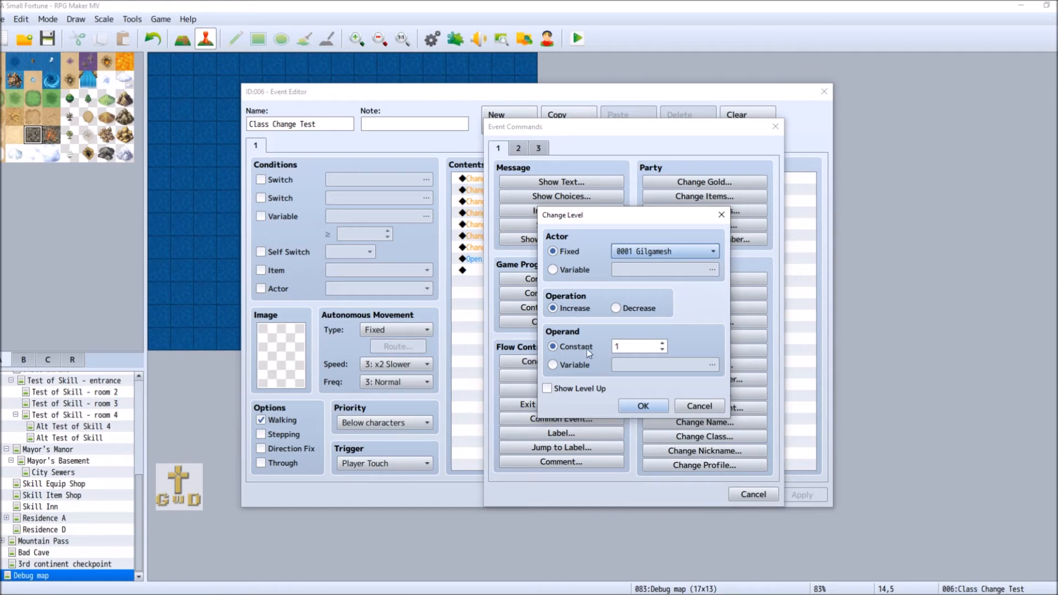
{"action": "left_click", "coordinate": [573, 388]}
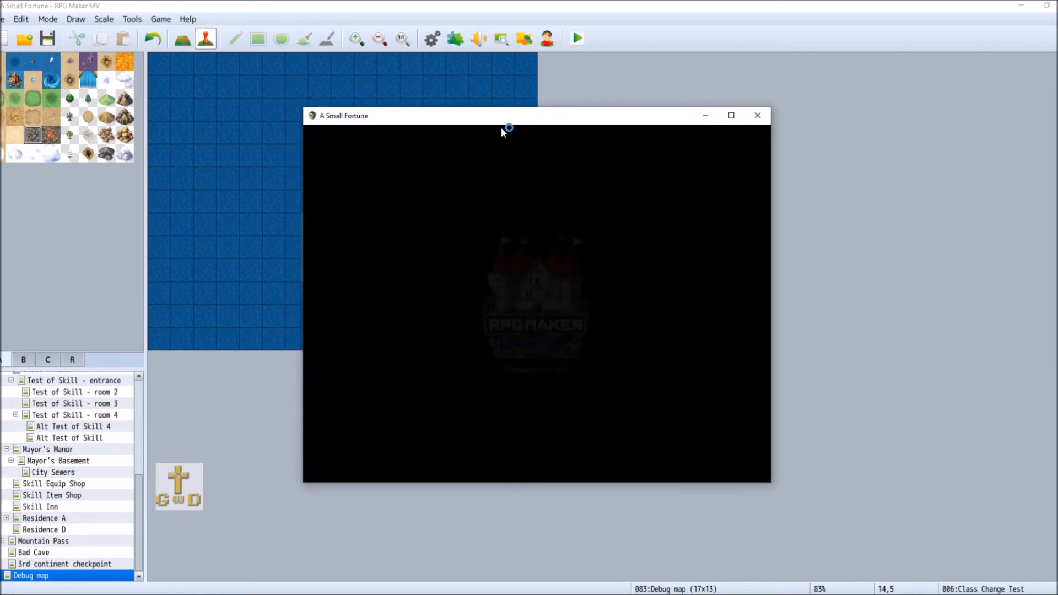
Move the playtest window aside, enter the game and examine Gilgamesh's Special and Equipment skill lists.
{"action": "left_click_drag", "start_coordinate": [501, 123], "coordinate": [345, 60]}
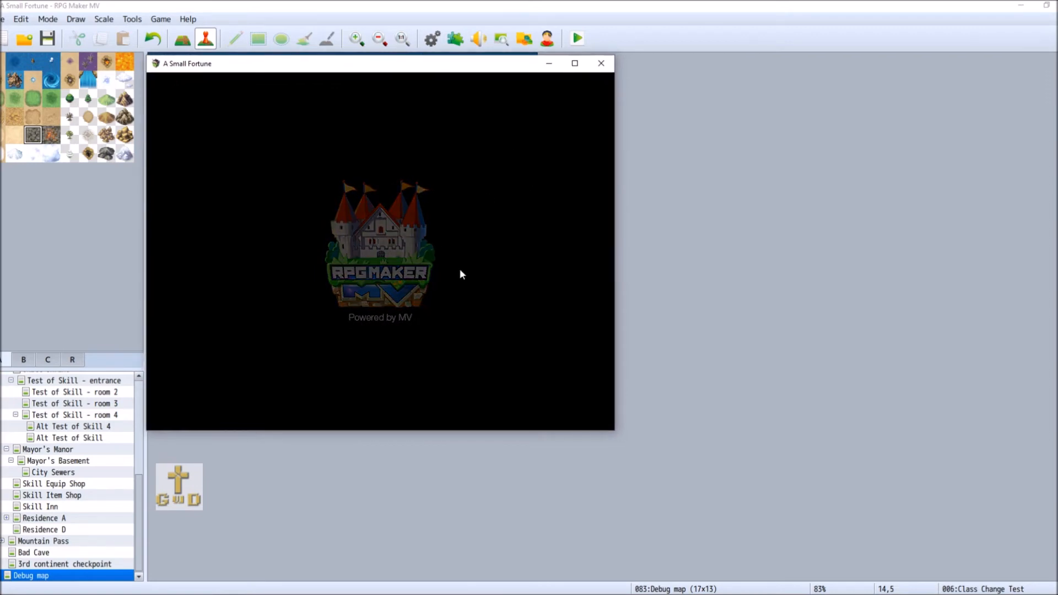
{"action": "left_click", "coordinate": [521, 339]}
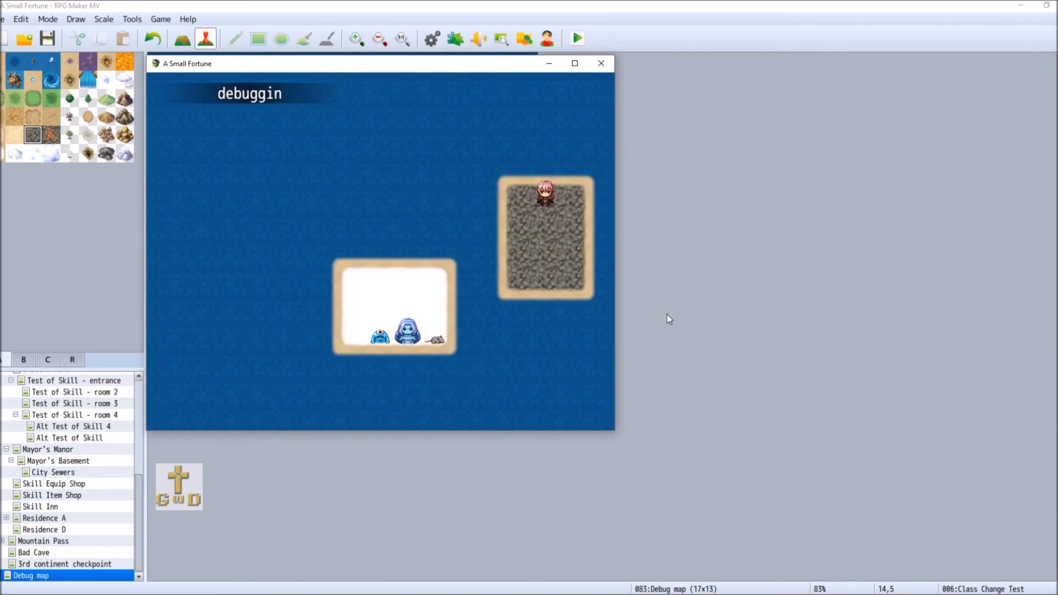
{"action": "key", "text": "Escape"}
{"action": "key", "text": "Down"}
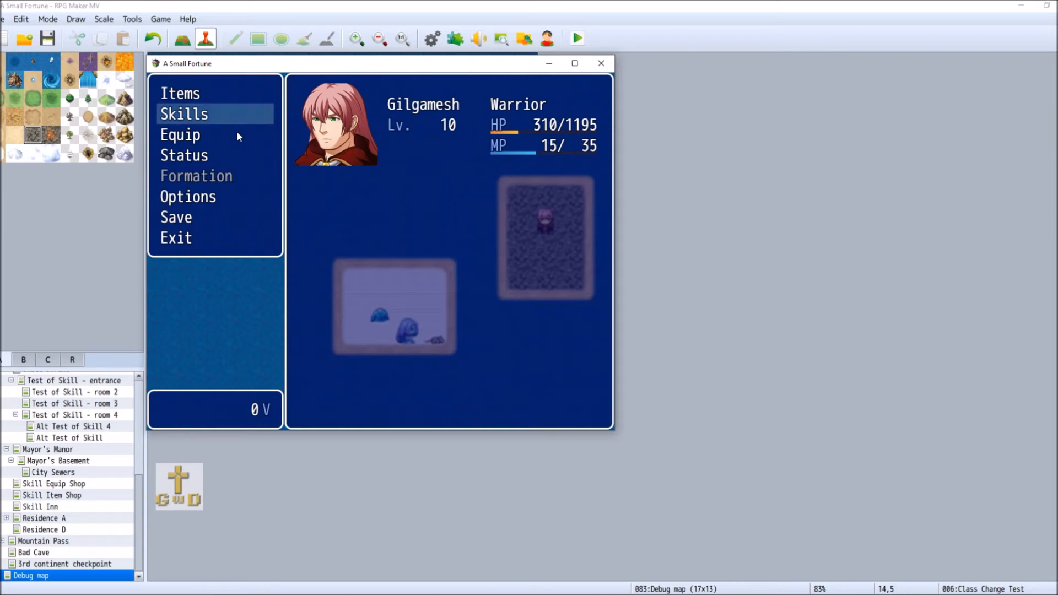
{"action": "key", "text": "Return"}
{"action": "key", "text": "Return"}
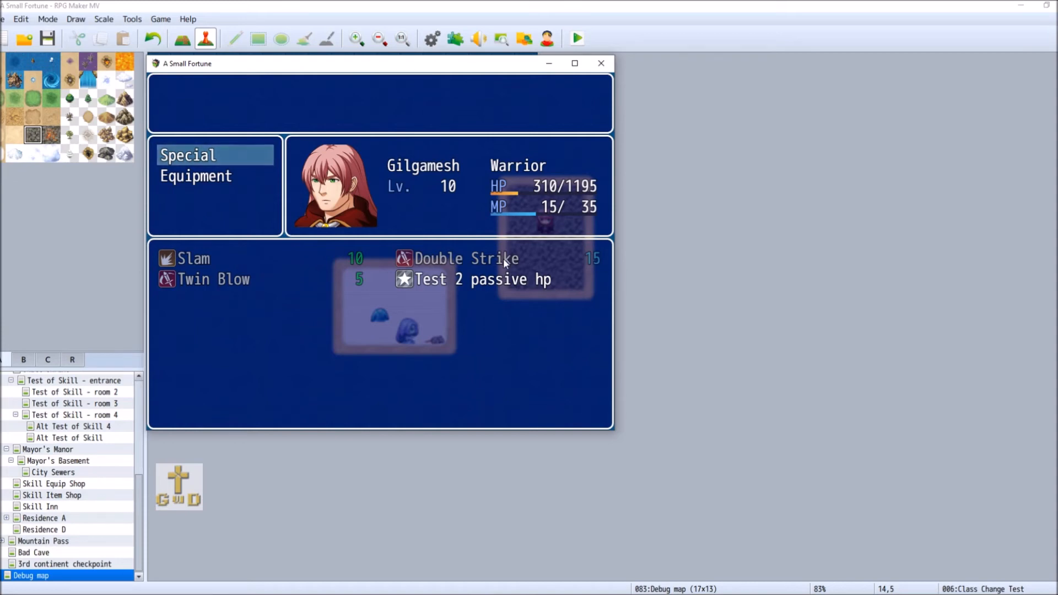
{"action": "key", "text": "Down"}
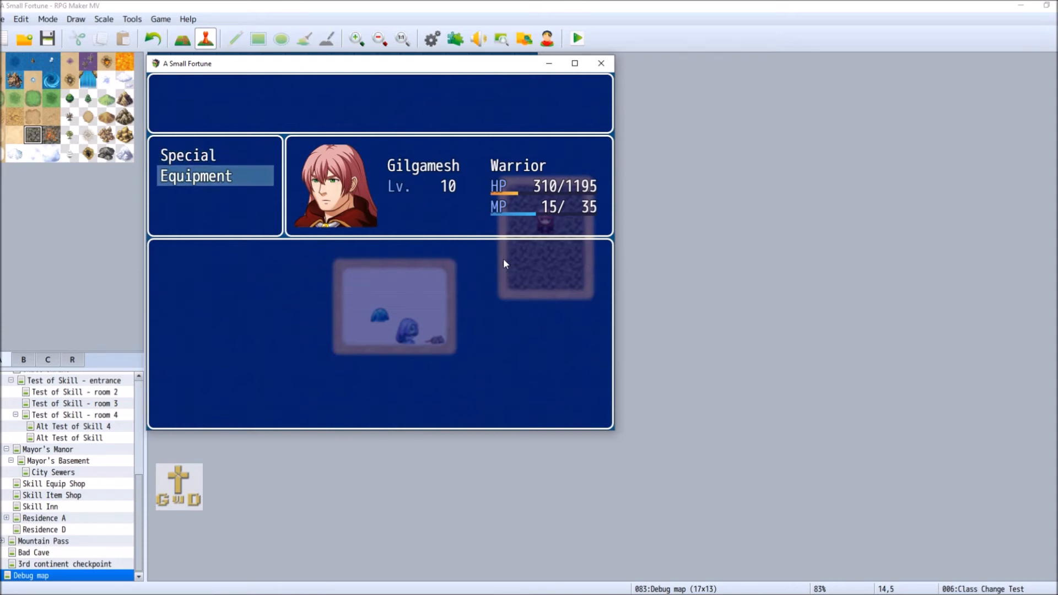
{"action": "key", "text": "Return"}
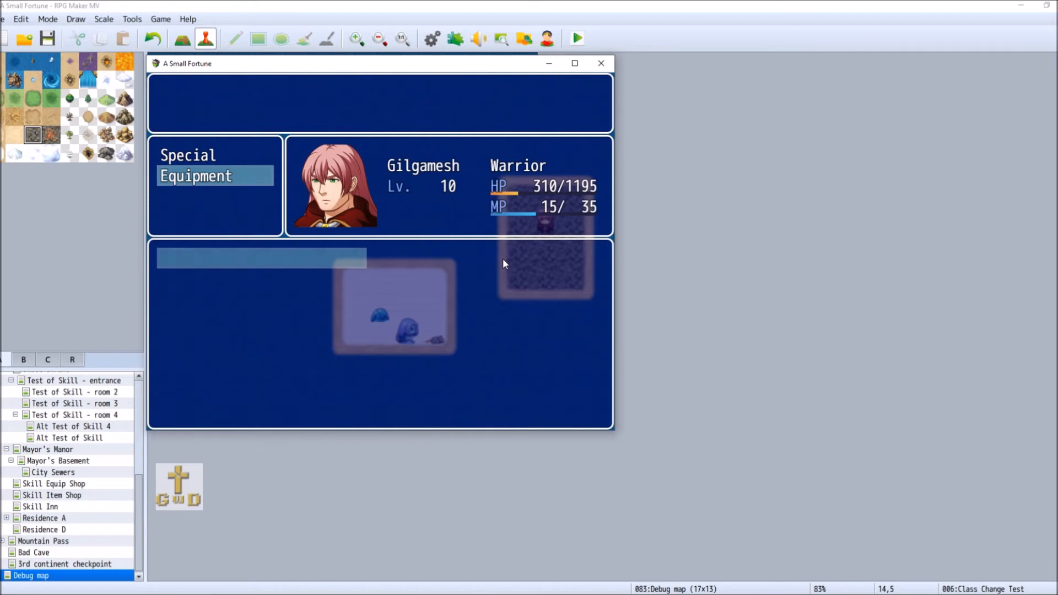
{"action": "key", "text": "Escape"}
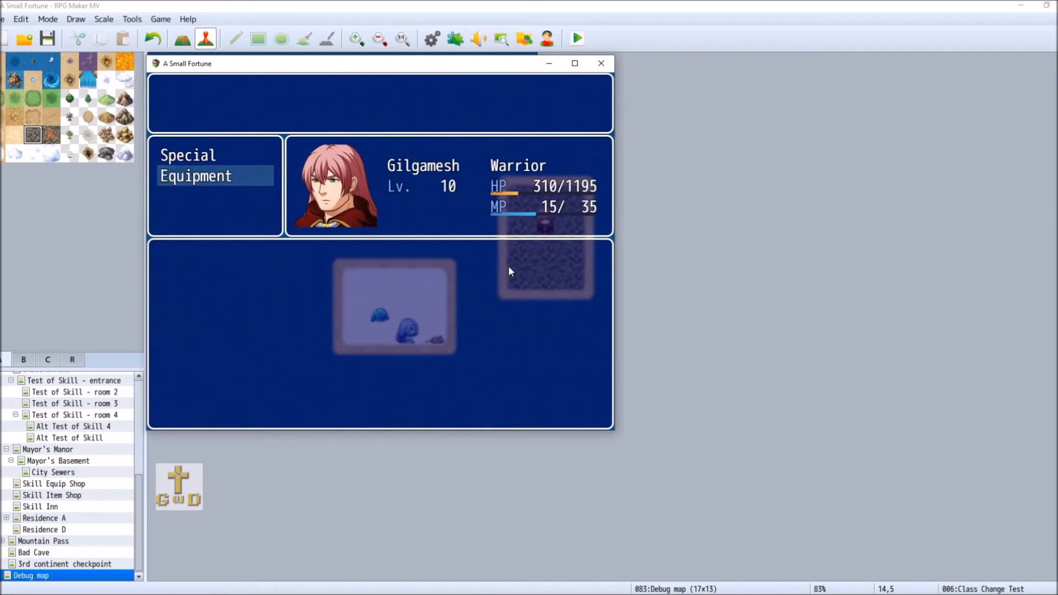
Examine Gilgamesh's equipment slots in the playtest, going from the weapon through the accessories.
{"action": "key", "text": "Escape"}
{"action": "key", "text": "Down"}
{"action": "key", "text": "Return"}
{"action": "key", "text": "Return"}
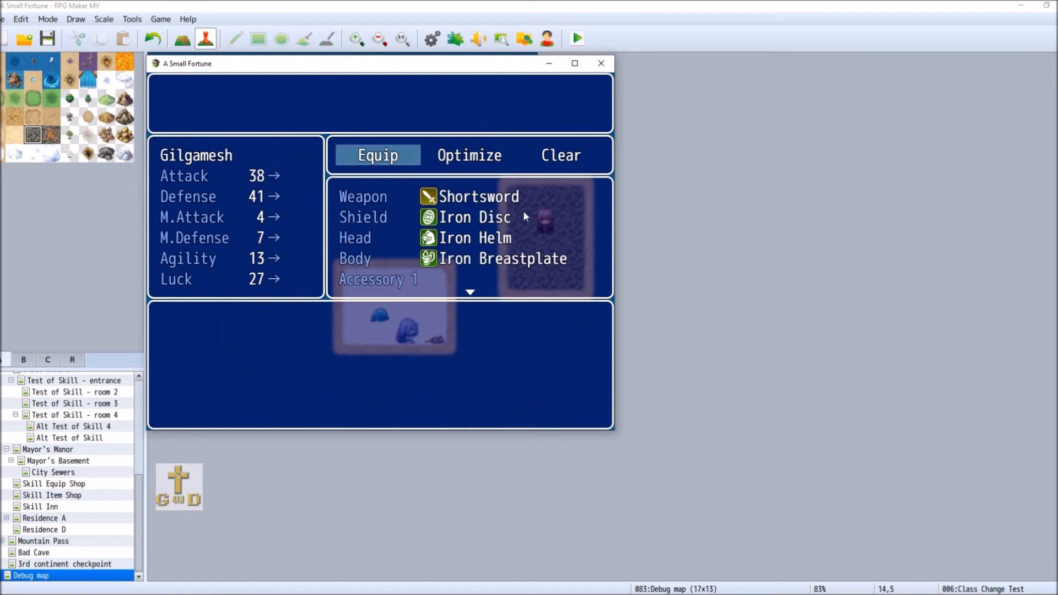
{"action": "key", "text": "Return"}
{"action": "key", "text": "Down"}
{"action": "key", "text": "Down"}
{"action": "key", "text": "Down"}
{"action": "key", "text": "Down"}
{"action": "key", "text": "Down"}
{"action": "key", "text": "Down"}
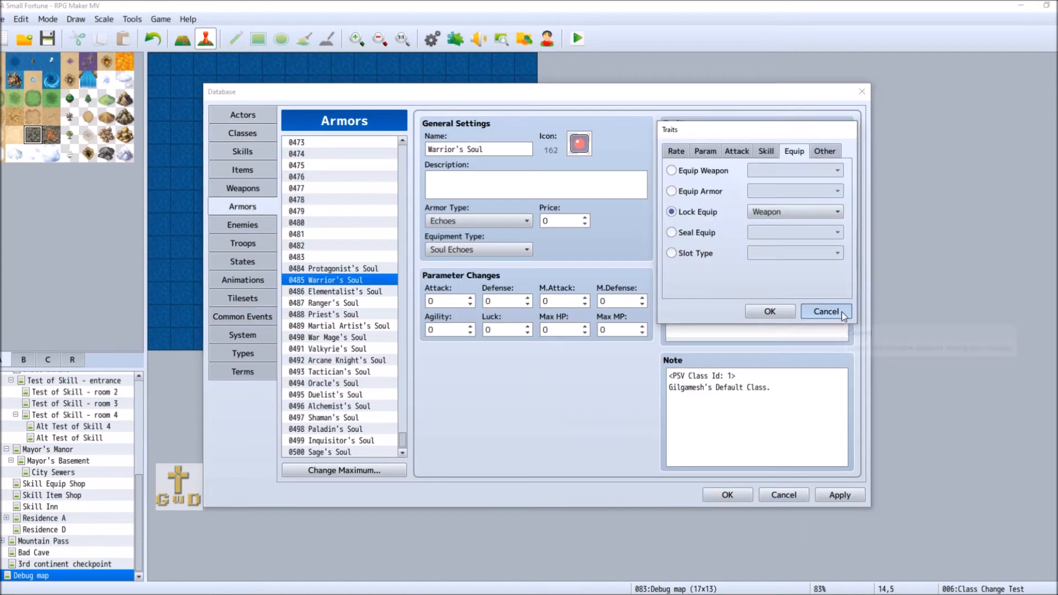
Leave the armor trait editing and configure blank item 0037 as a non-consumable Key Item with scope The User and occasion Menu Screen.
{"action": "left_click", "coordinate": [839, 312]}
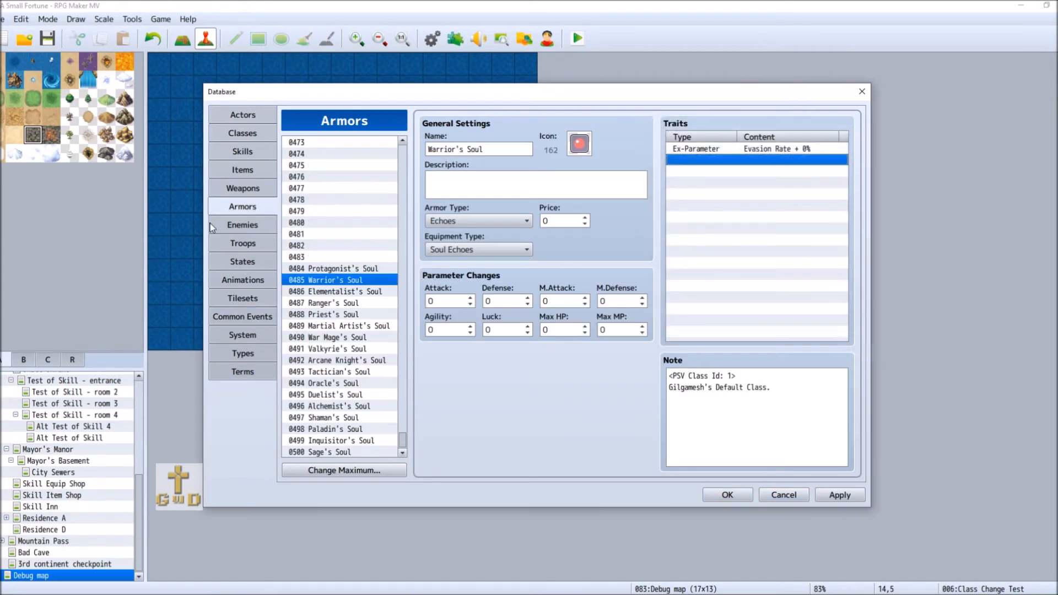
{"action": "left_click", "coordinate": [268, 174]}
{"action": "left_click_drag", "start_coordinate": [401, 265], "coordinate": [412, 355]}
{"action": "left_click", "coordinate": [309, 417]}
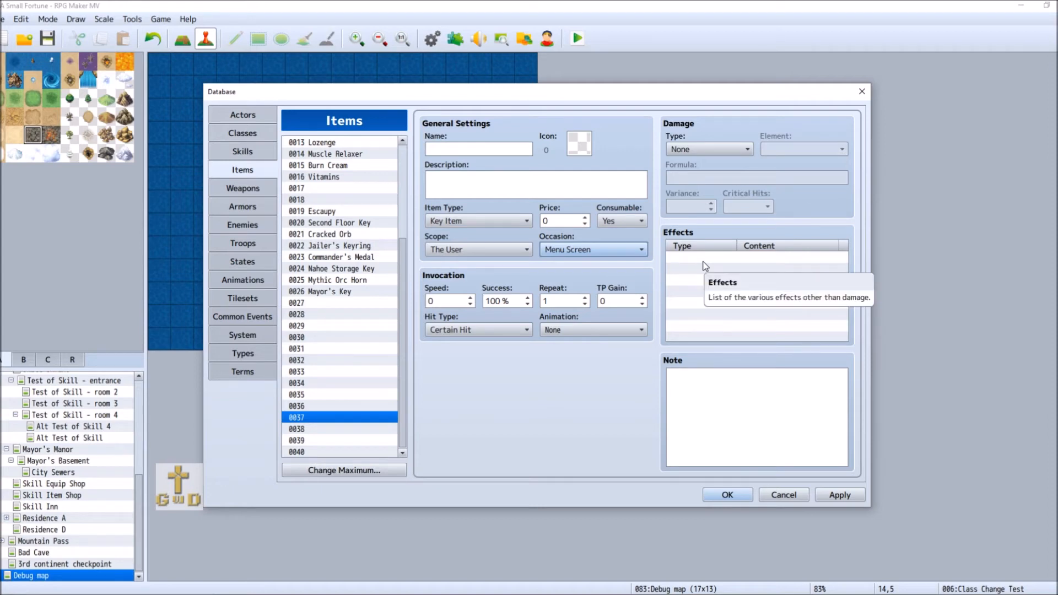
{"action": "left_click", "coordinate": [628, 221]}
{"action": "left_click", "coordinate": [616, 243]}
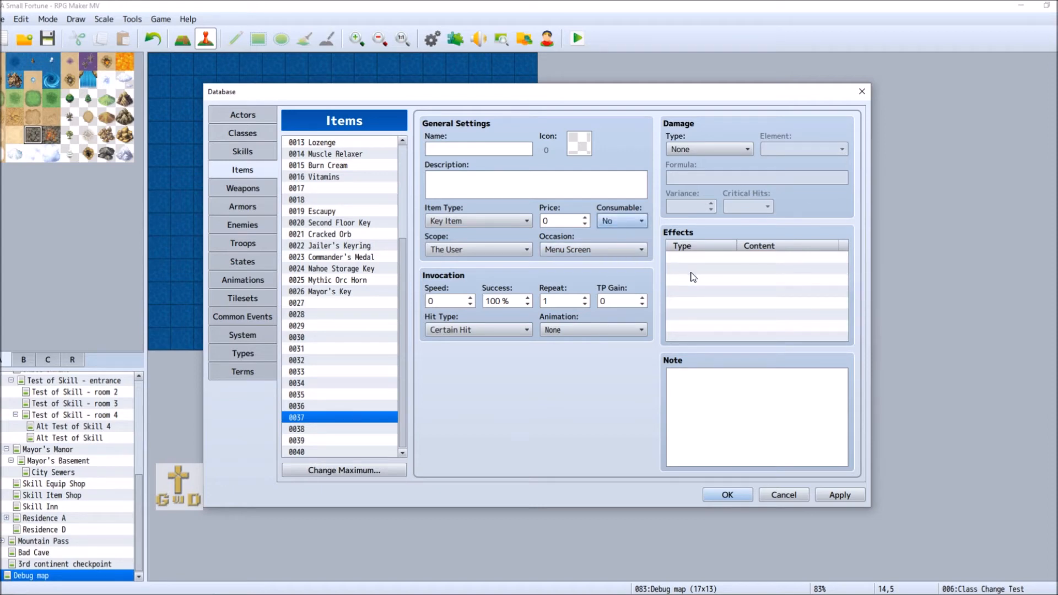
{"action": "left_click", "coordinate": [471, 329]}
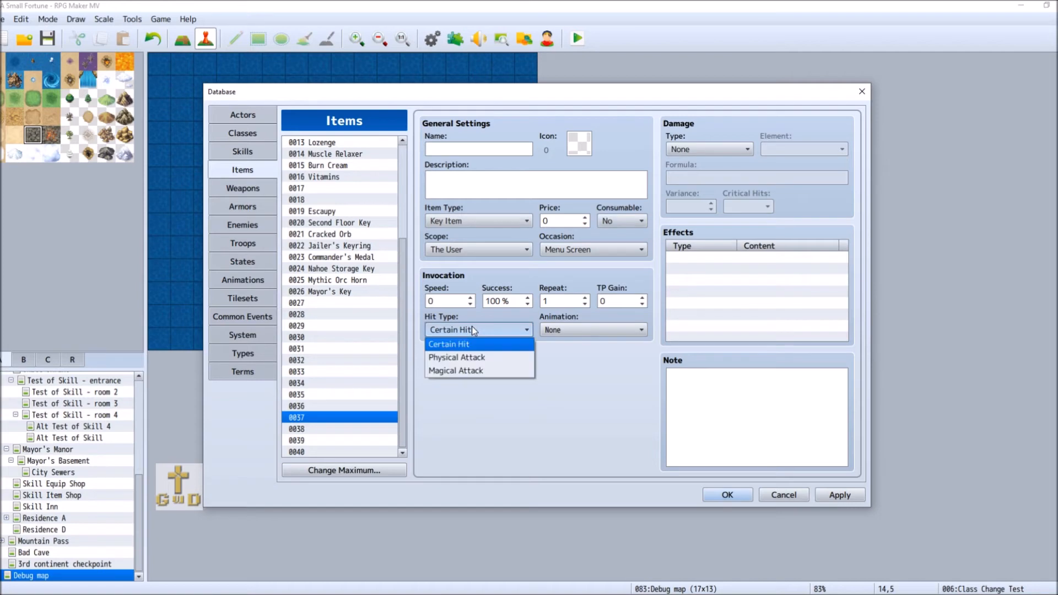
{"action": "left_click", "coordinate": [472, 329]}
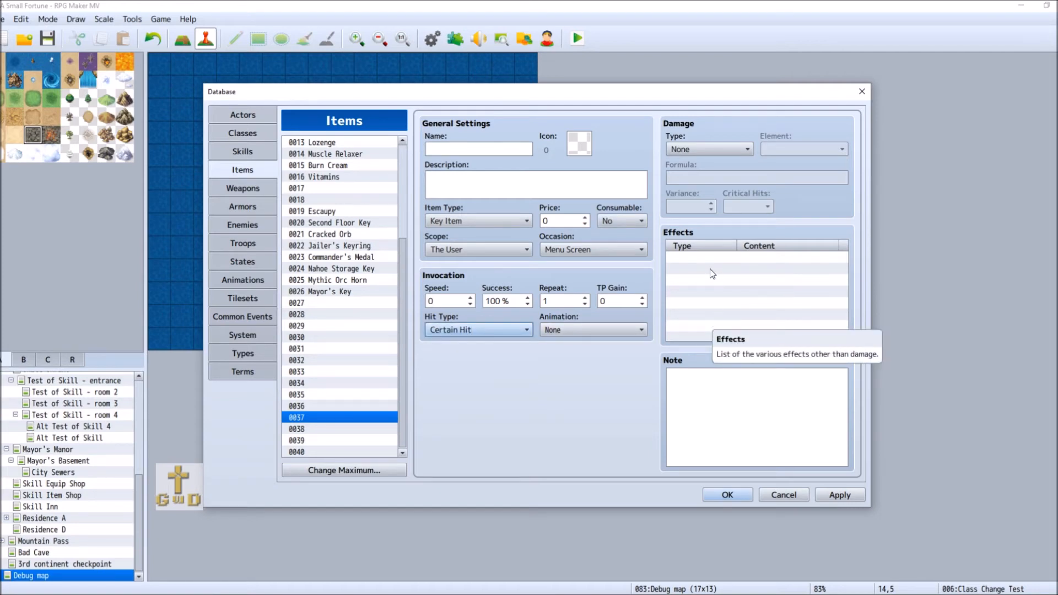
Add a Common Event effect to item 0037 that calls Gilgamesh Echo Equip.
{"action": "double_click", "coordinate": [715, 257]}
{"action": "left_click", "coordinate": [780, 216]}
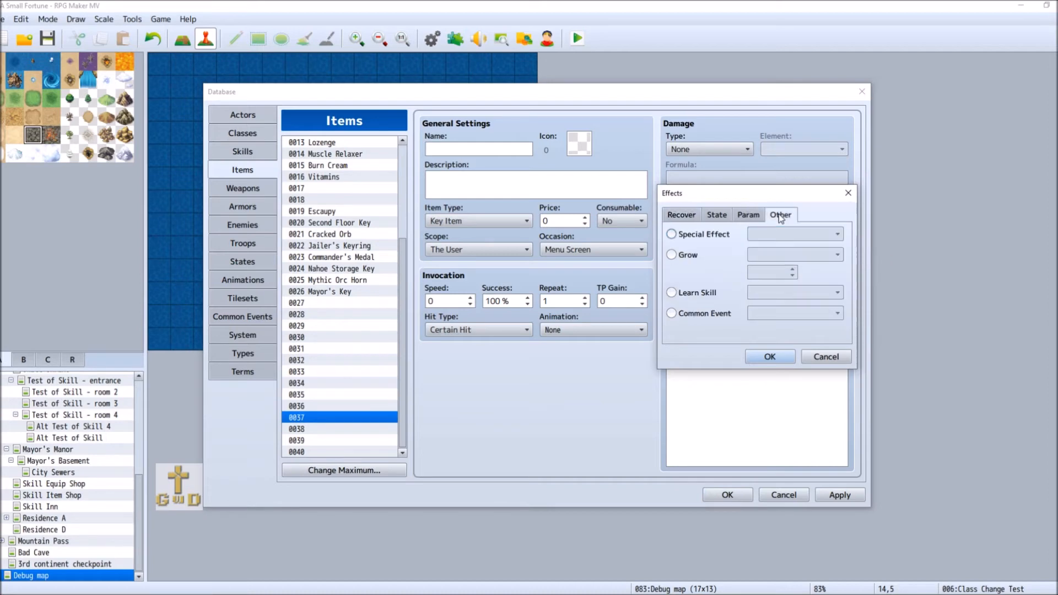
{"action": "left_click", "coordinate": [728, 236]}
{"action": "left_click", "coordinate": [787, 236]}
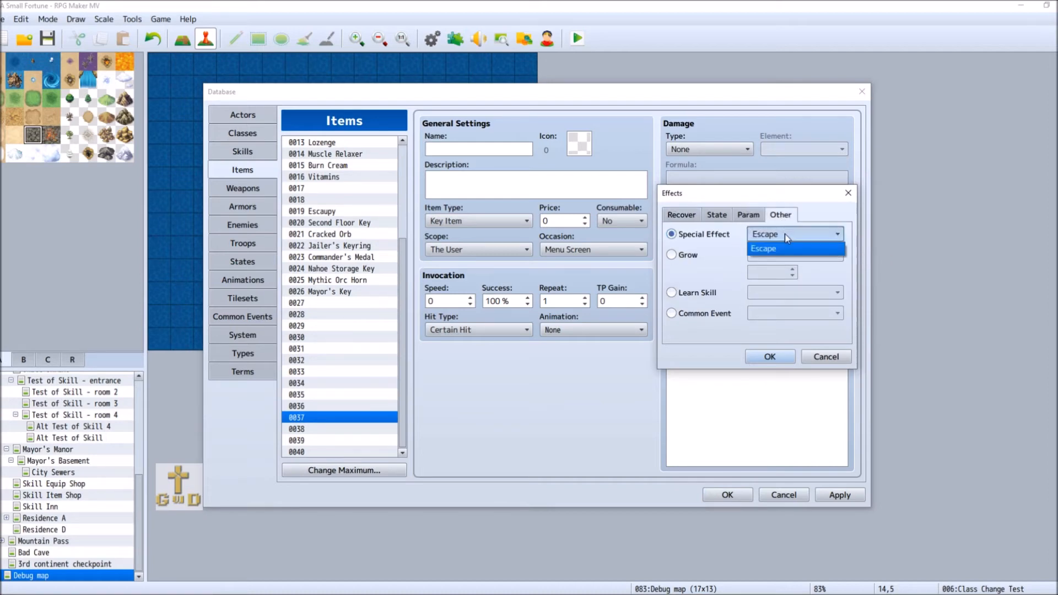
{"action": "left_click", "coordinate": [680, 258]}
{"action": "left_click", "coordinate": [722, 299]}
{"action": "left_click", "coordinate": [715, 313]}
{"action": "left_click", "coordinate": [787, 314]}
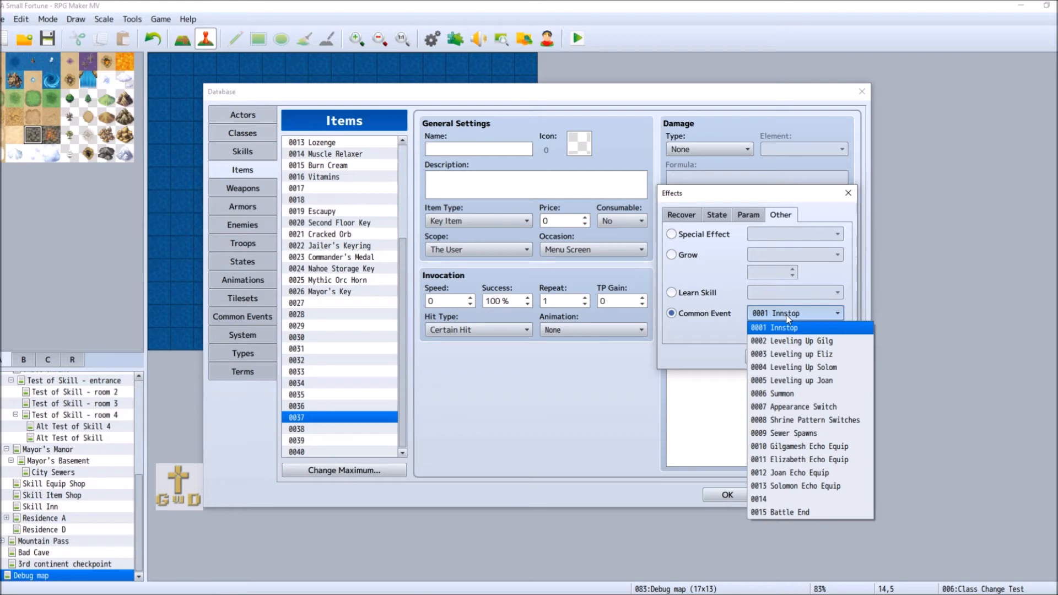
{"action": "left_click", "coordinate": [815, 447]}
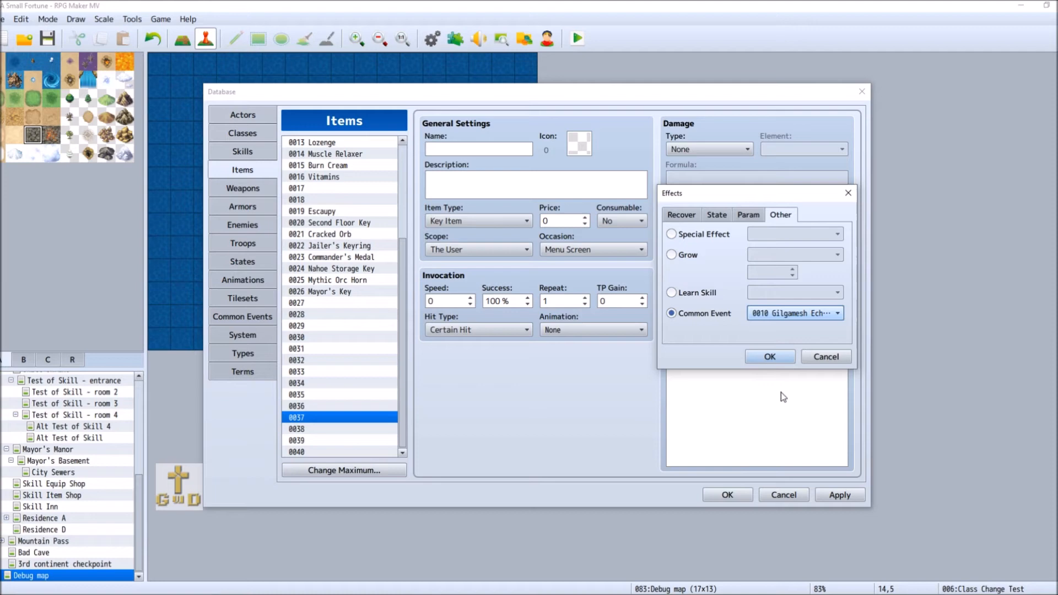
{"action": "left_click", "coordinate": [771, 357]}
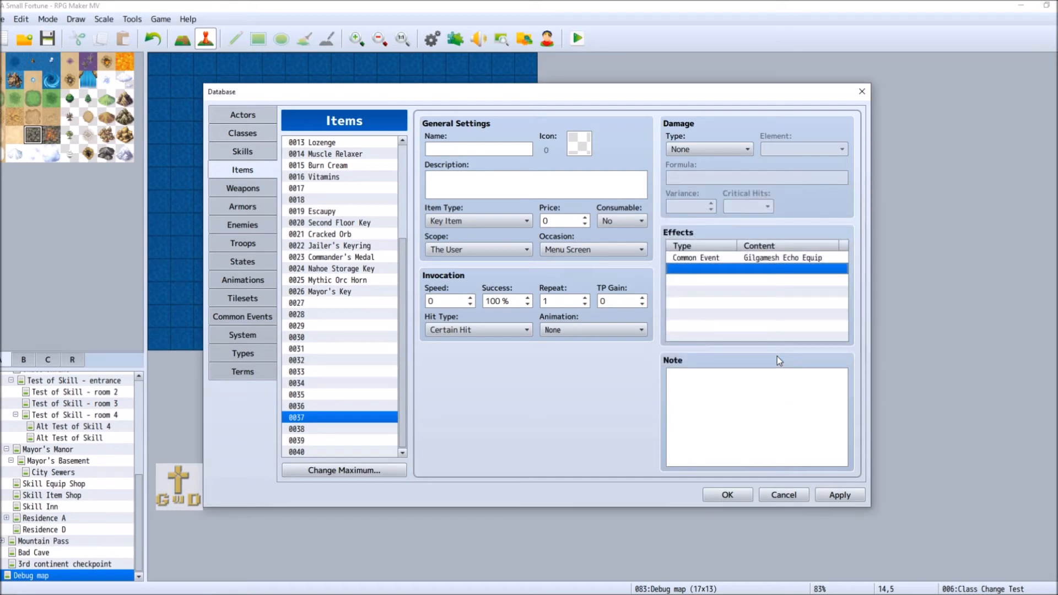
Try to copy the Warrior's Soul armor entry into item 0037.
{"action": "left_click", "coordinate": [255, 208]}
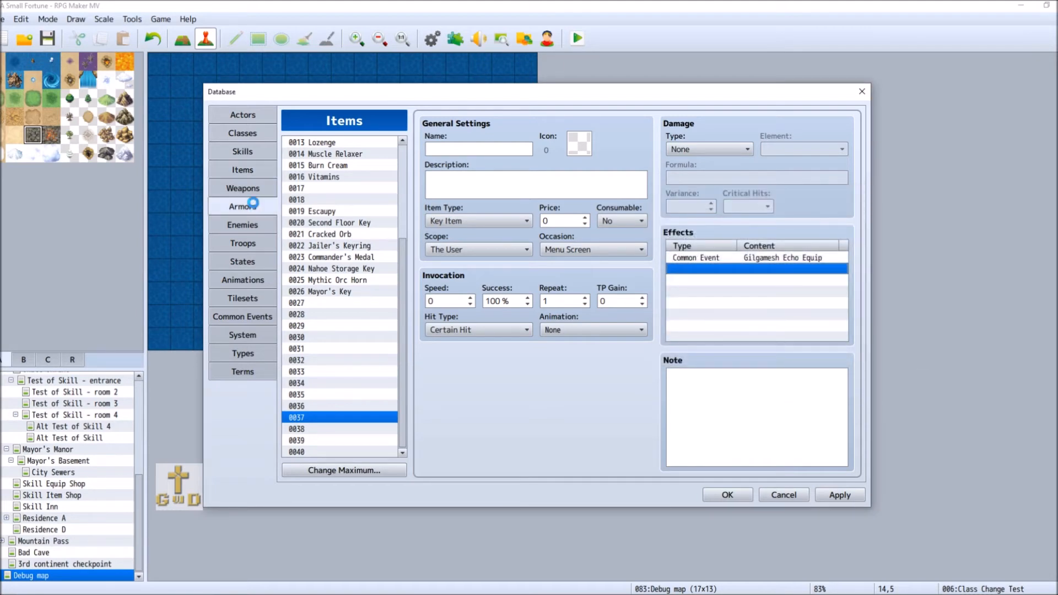
{"action": "right_click", "coordinate": [348, 281]}
{"action": "left_click", "coordinate": [364, 285]}
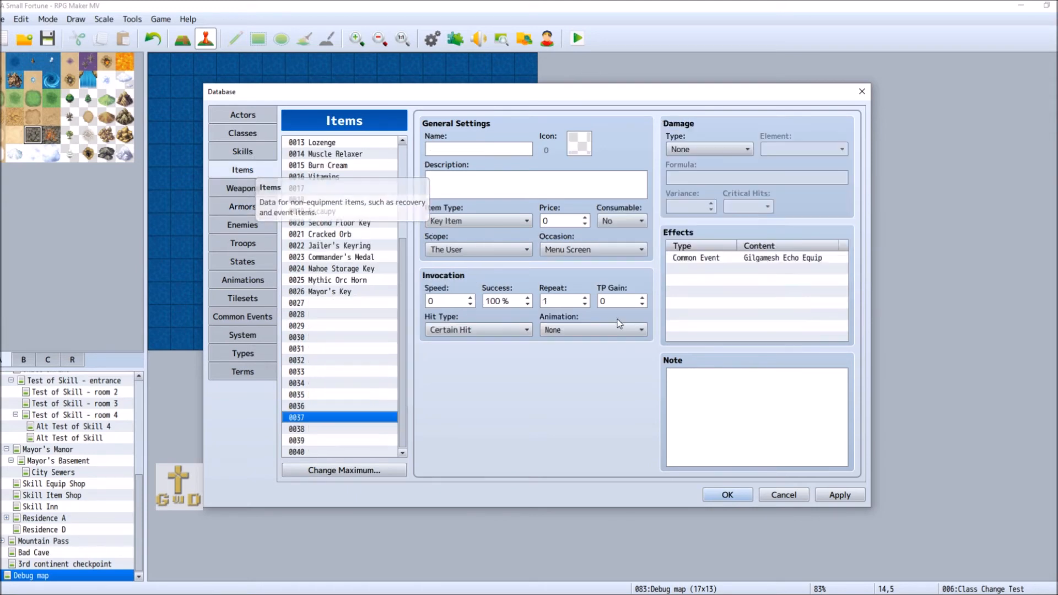
{"action": "right_click", "coordinate": [342, 418]}
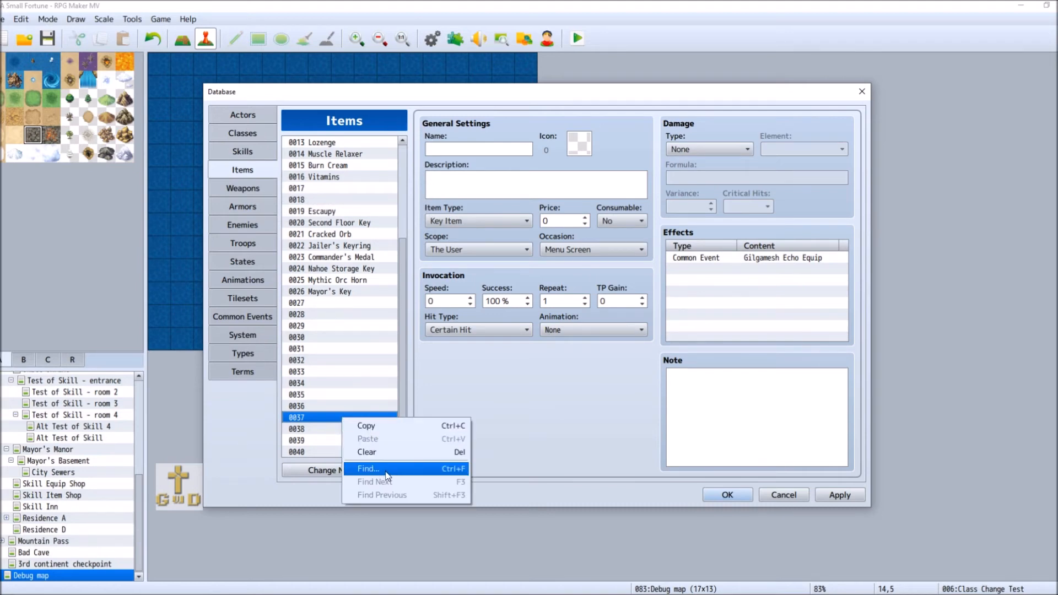
{"action": "left_click", "coordinate": [262, 212]}
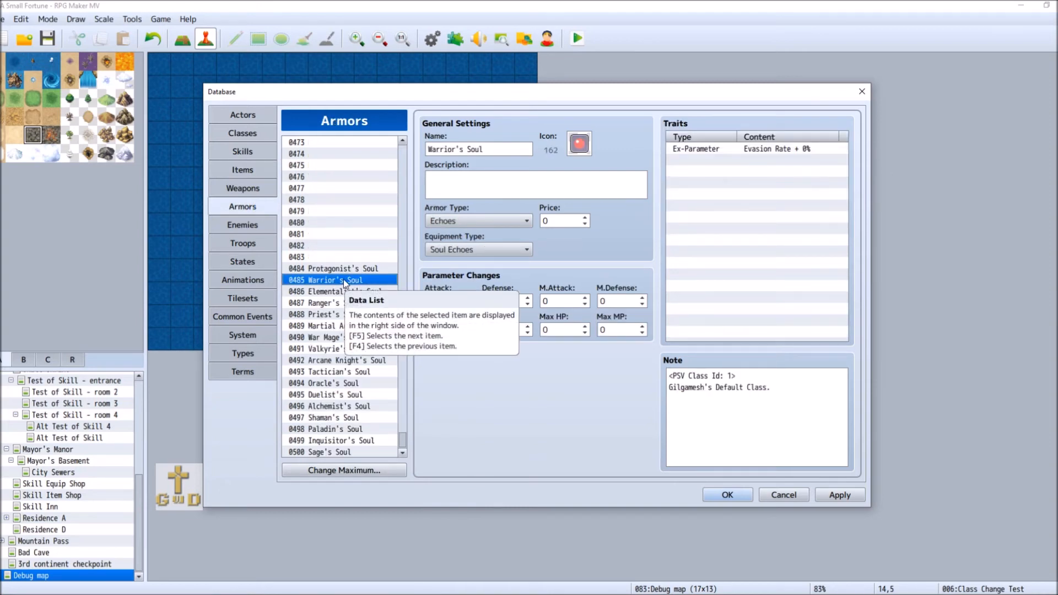
{"action": "right_click", "coordinate": [342, 279]}
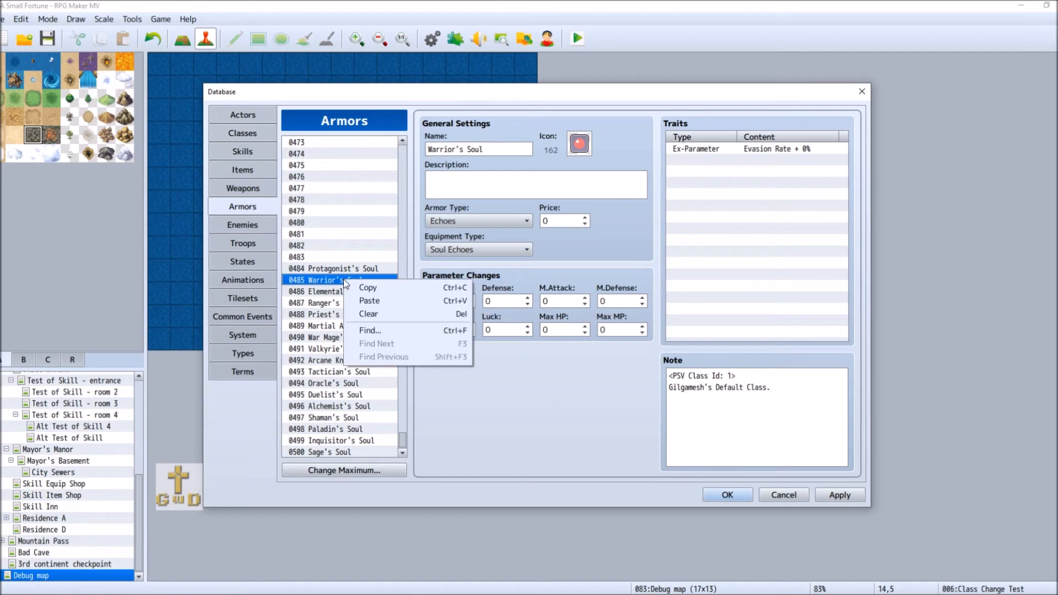
{"action": "left_click", "coordinate": [368, 289]}
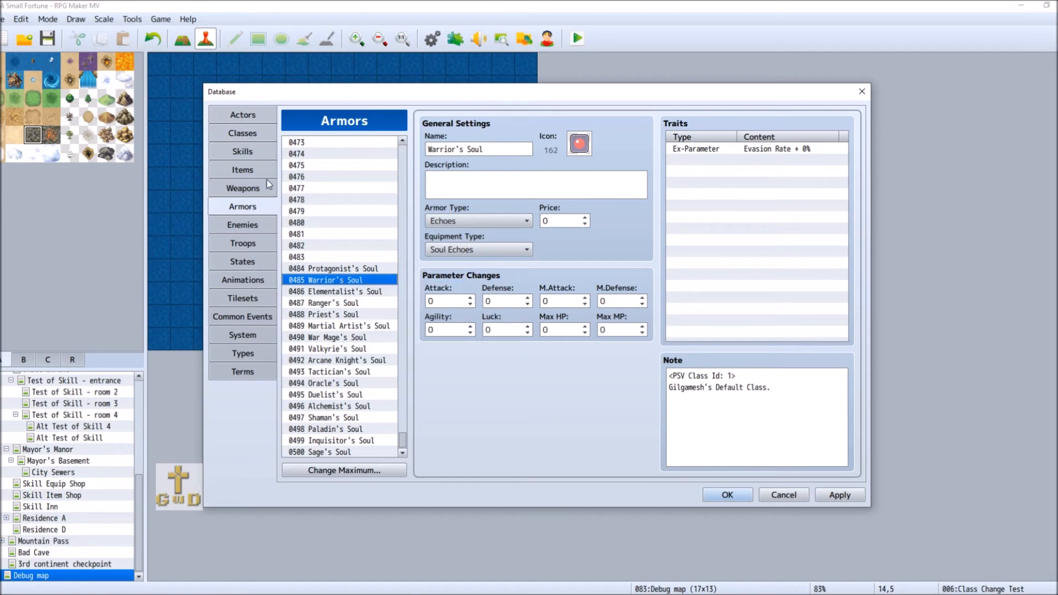
{"action": "left_click", "coordinate": [242, 170]}
{"action": "right_click", "coordinate": [335, 419]}
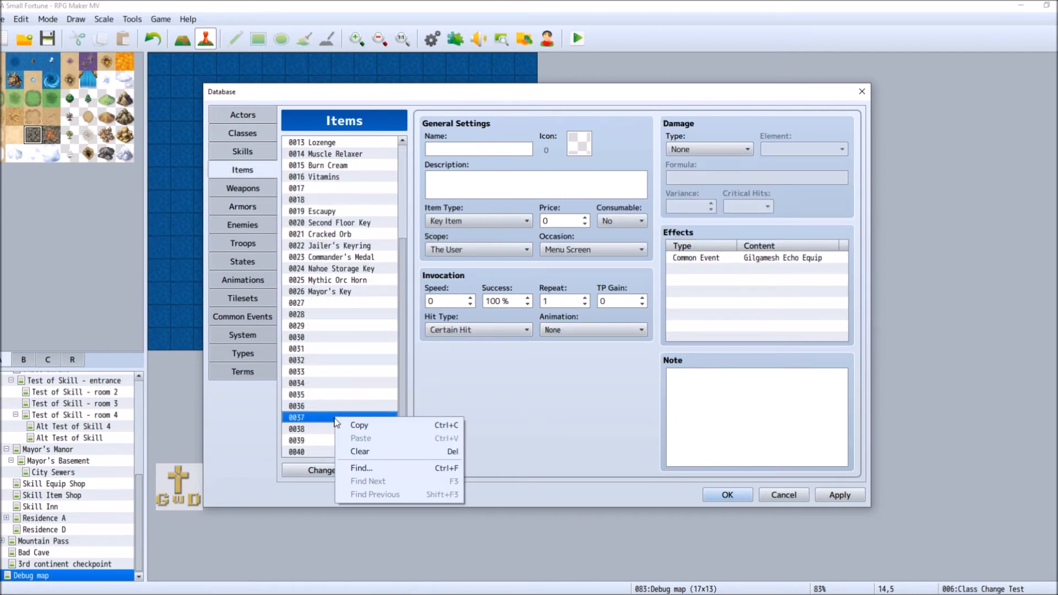
{"action": "left_click", "coordinate": [310, 417]}
{"action": "left_click", "coordinate": [335, 406]}
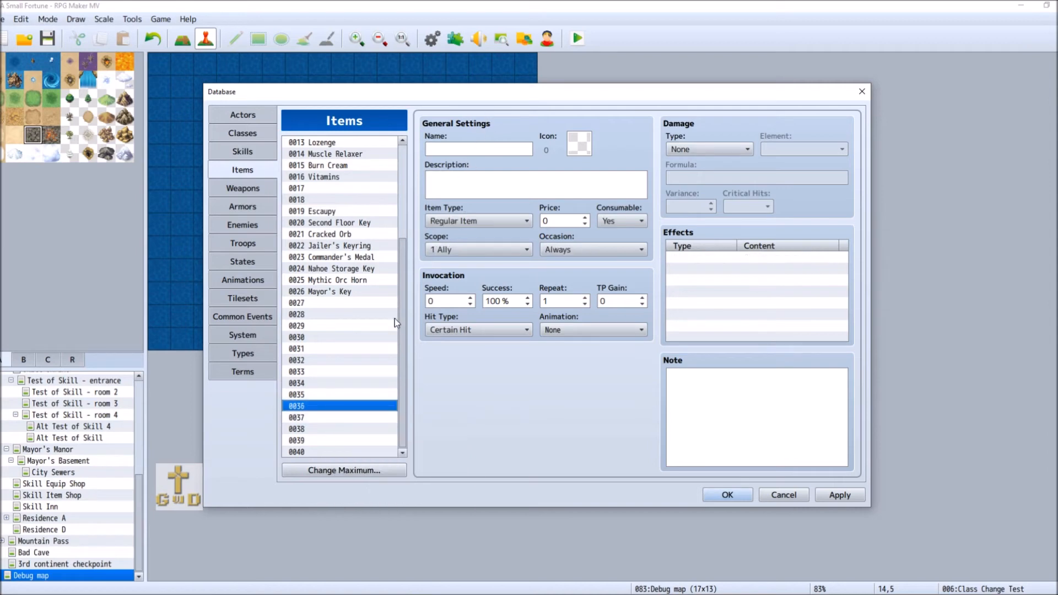
Name item 0037 Warrior's Soul and assign it the red orb icon 162.
{"action": "left_click", "coordinate": [334, 421]}
{"action": "left_click", "coordinate": [455, 145]}
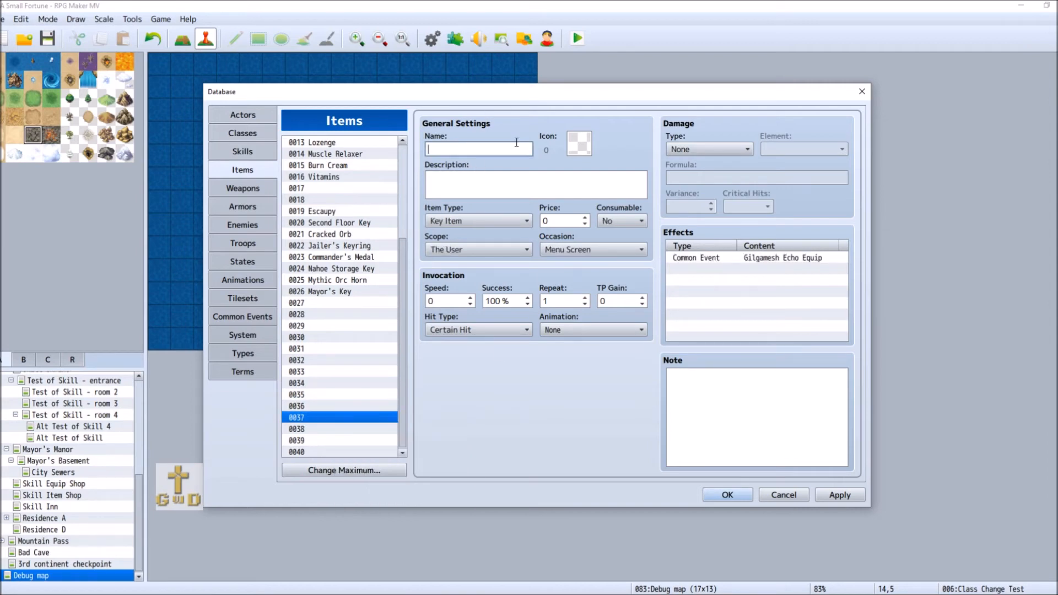
{"action": "type", "text": "Warrior's Soul"}
{"action": "double_click", "coordinate": [578, 144]}
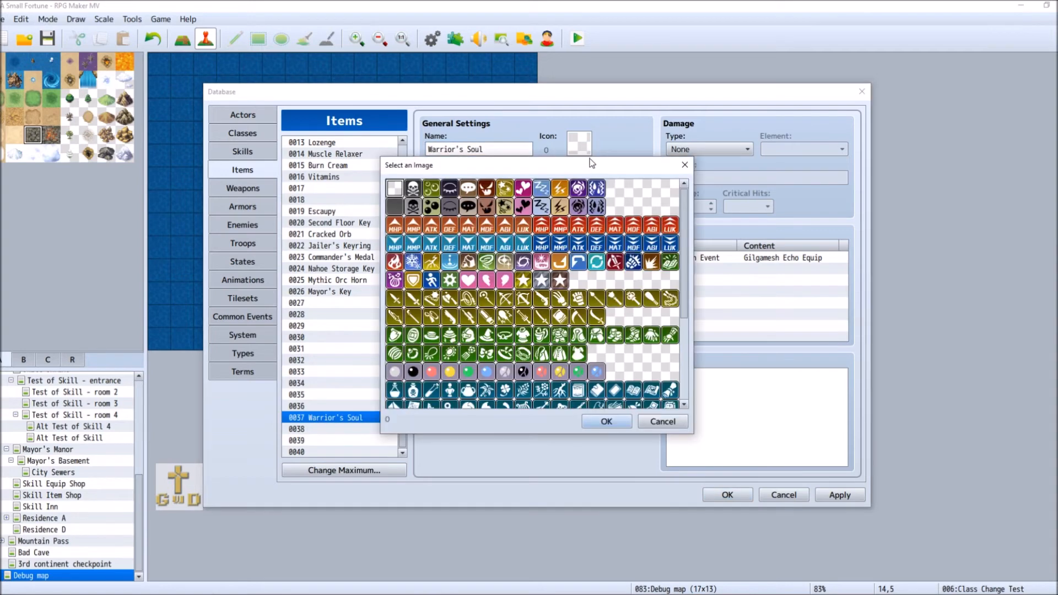
{"action": "double_click", "coordinate": [430, 373]}
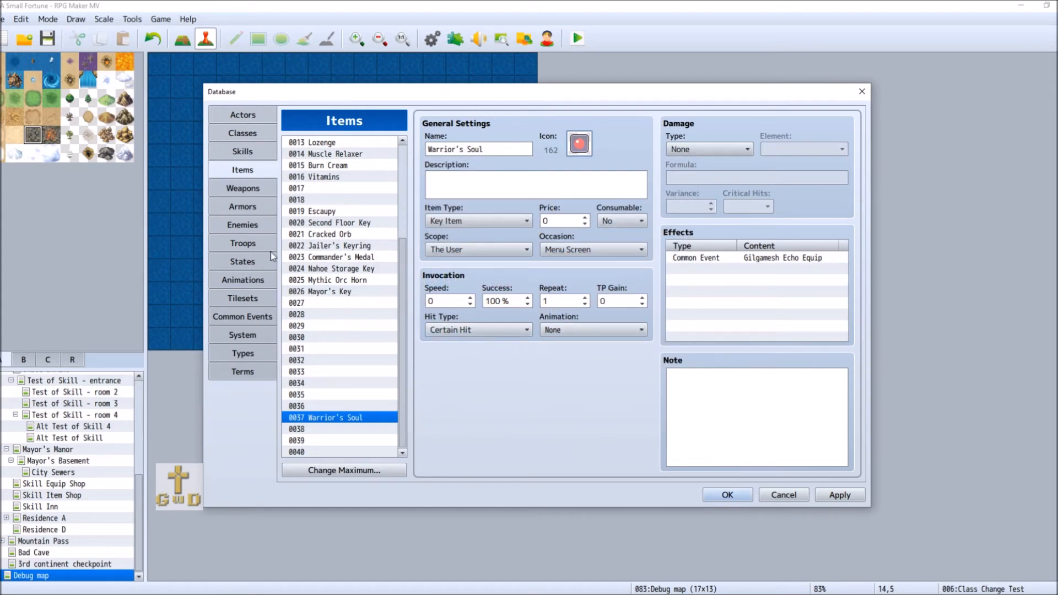
Copy the note text of the Warrior's Soul armor, including <PSV Class Id: 1>, into the note of the Warrior's Soul item.
{"action": "left_click", "coordinate": [243, 206]}
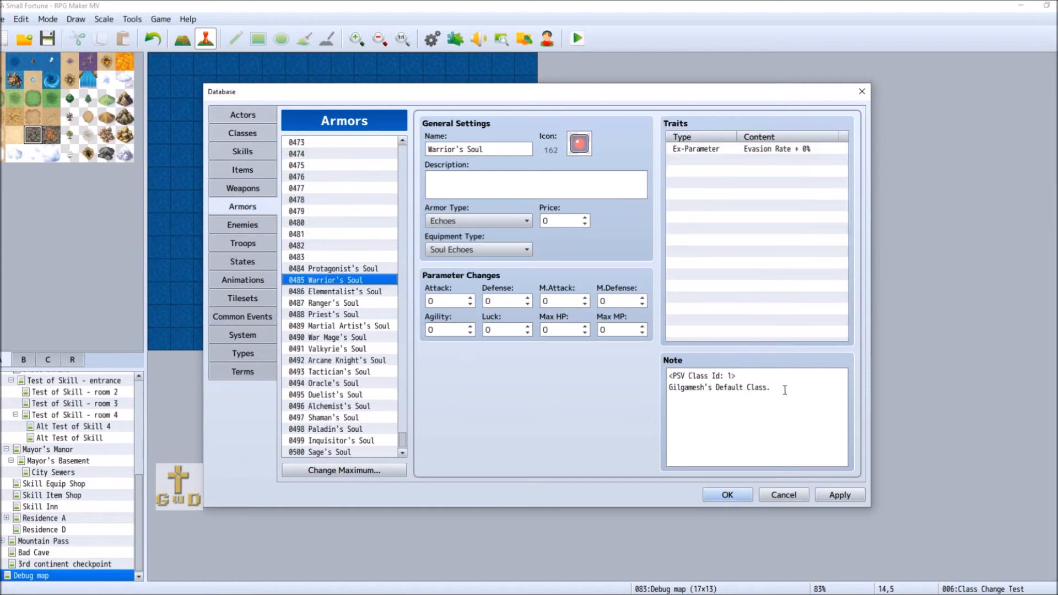
{"action": "key", "text": "ctrl+a"}
{"action": "right_click", "coordinate": [720, 387]}
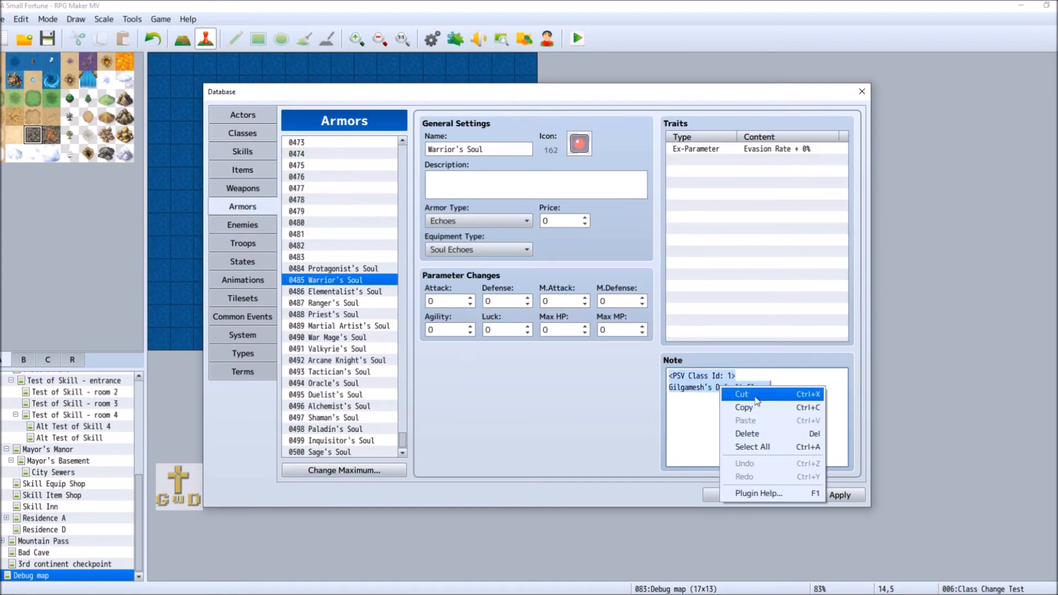
{"action": "left_click", "coordinate": [745, 406]}
{"action": "left_click", "coordinate": [243, 169]}
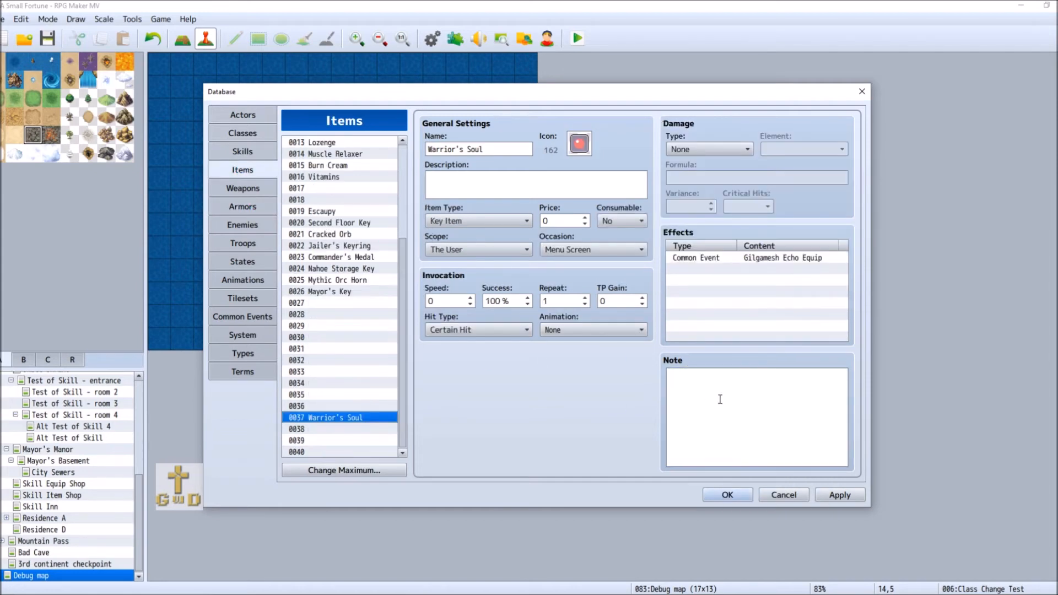
{"action": "right_click", "coordinate": [719, 394]}
{"action": "left_click", "coordinate": [738, 432]}
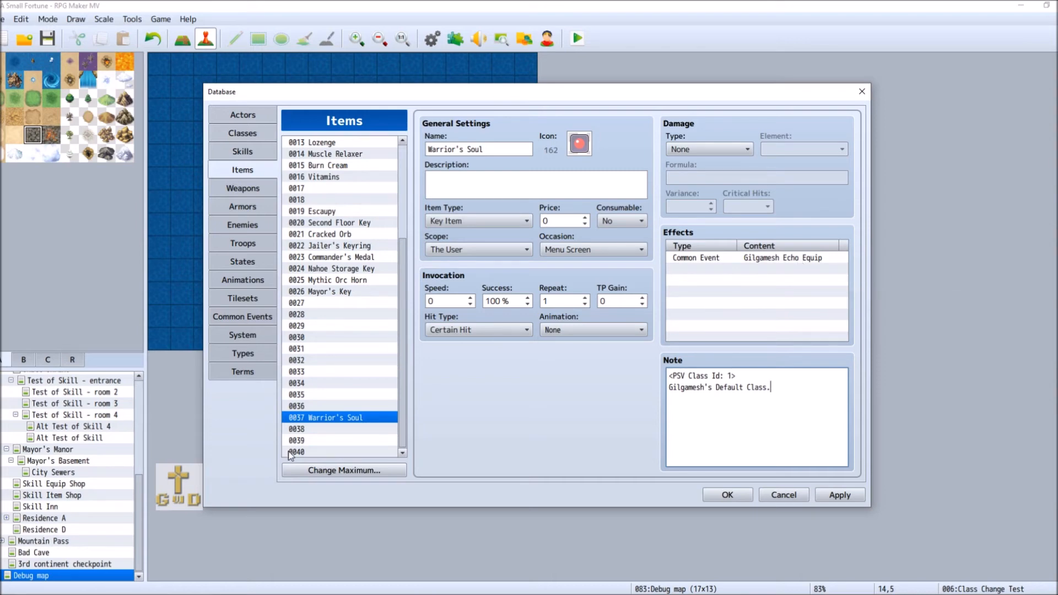
{"action": "left_click", "coordinate": [340, 439]}
Replace Gilgamesh's Lock Equip trait for Soul Echoes with an Equip Armor trait for Echoes.
{"action": "left_click", "coordinate": [248, 118]}
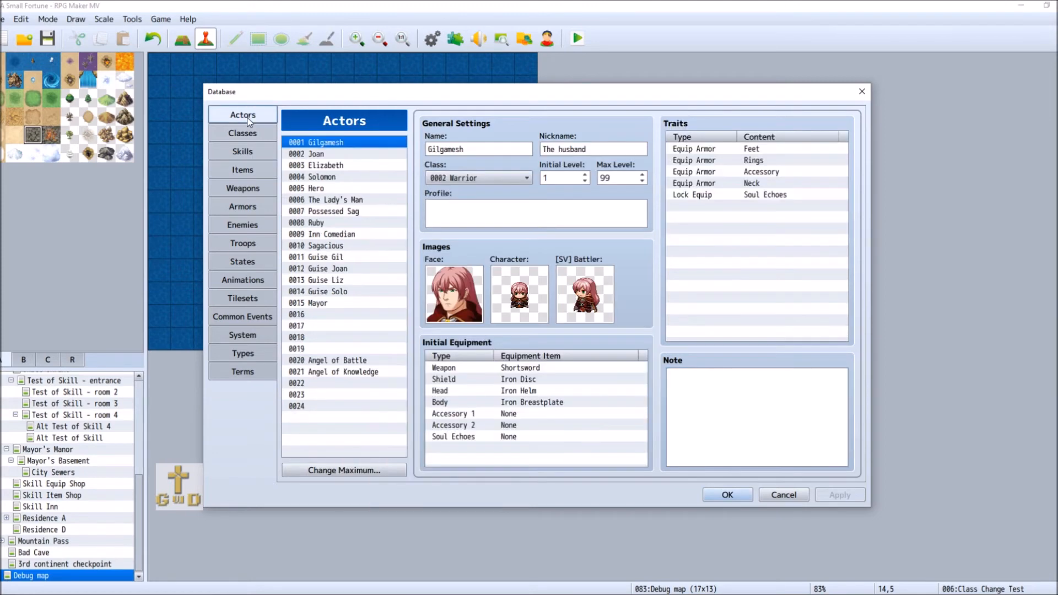
{"action": "left_click", "coordinate": [715, 195]}
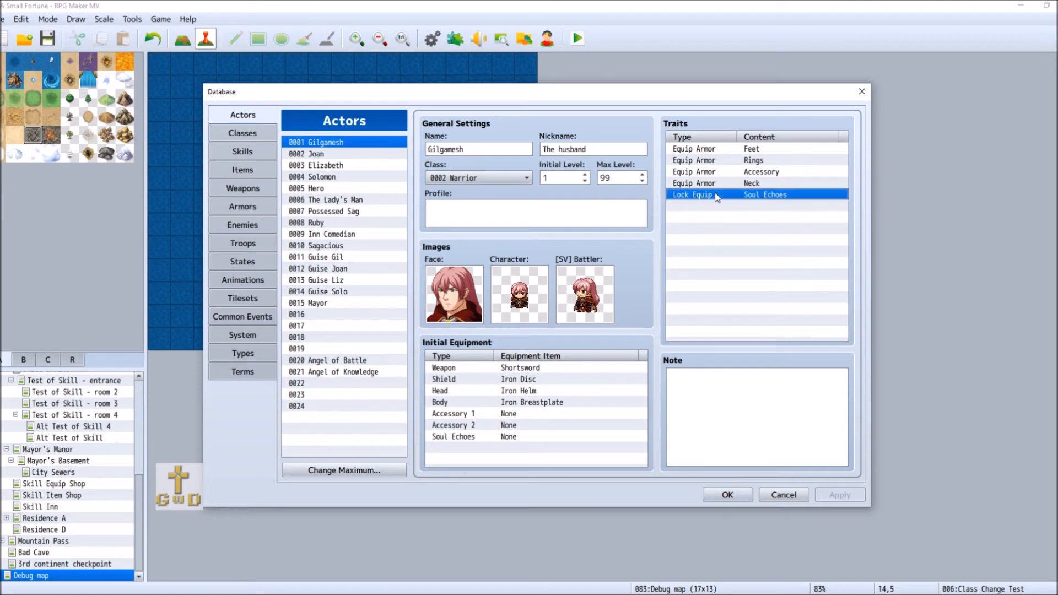
{"action": "right_click", "coordinate": [715, 194]}
{"action": "left_click", "coordinate": [761, 202]}
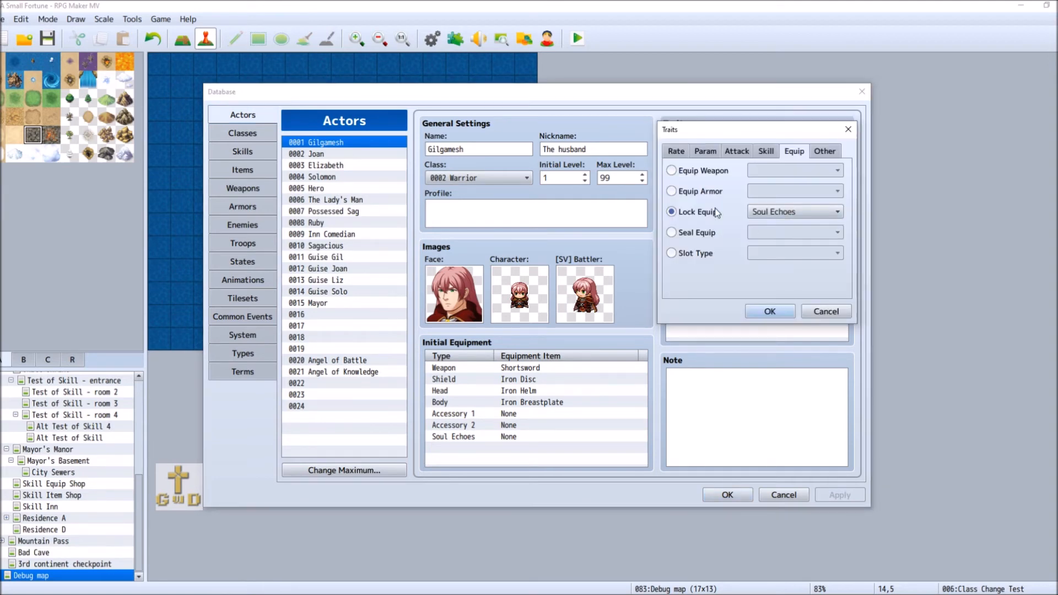
{"action": "left_click", "coordinate": [778, 211]}
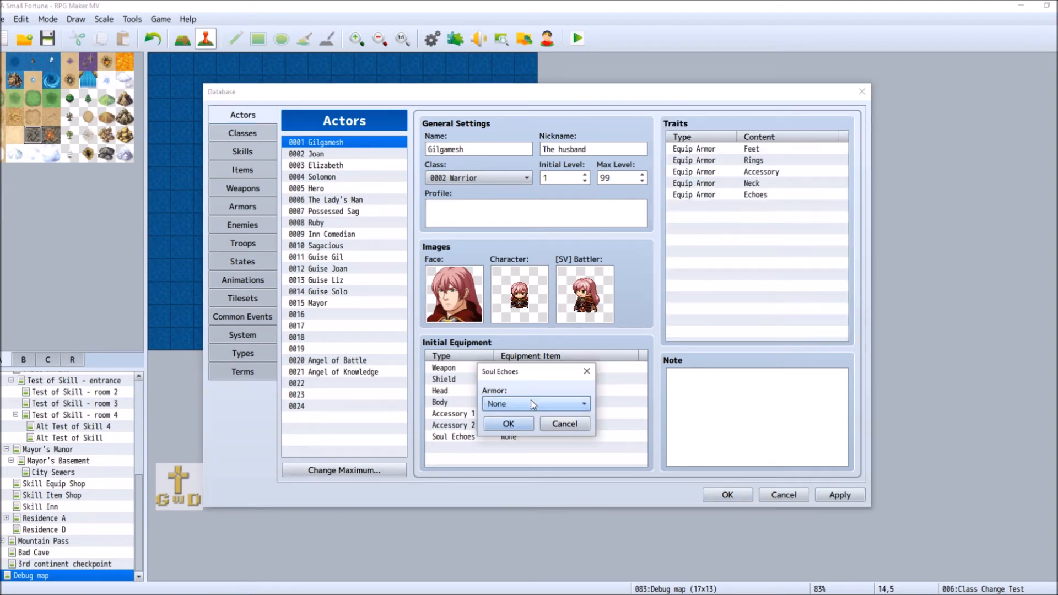
Set Gilgamesh's initial Soul Echoes equipment to Warrior's Soul and save the database changes.
{"action": "left_click", "coordinate": [530, 401]}
{"action": "left_click", "coordinate": [533, 413]}
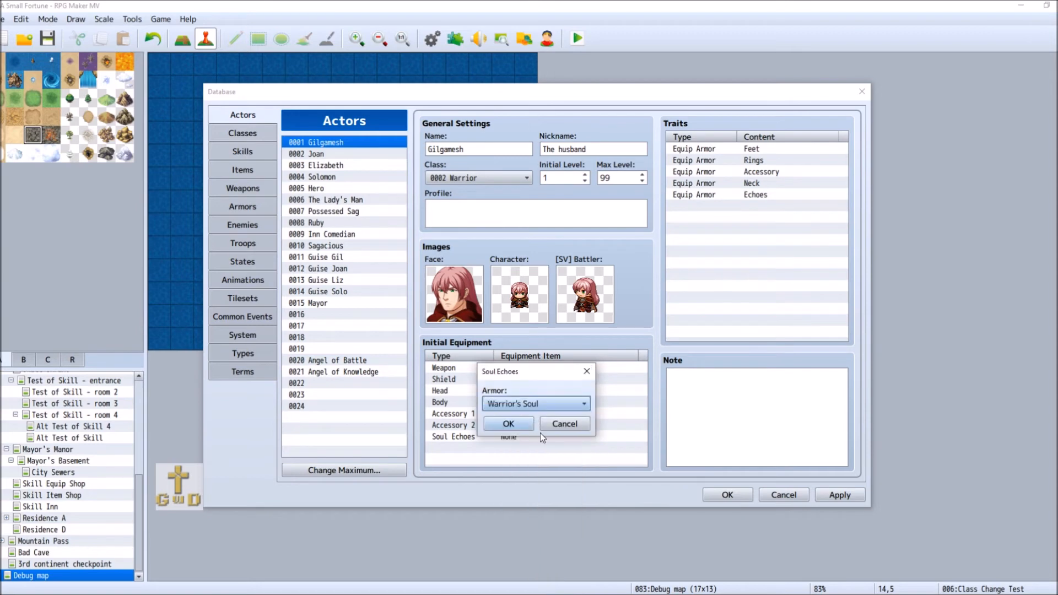
{"action": "left_click", "coordinate": [508, 423]}
{"action": "left_click", "coordinate": [840, 494]}
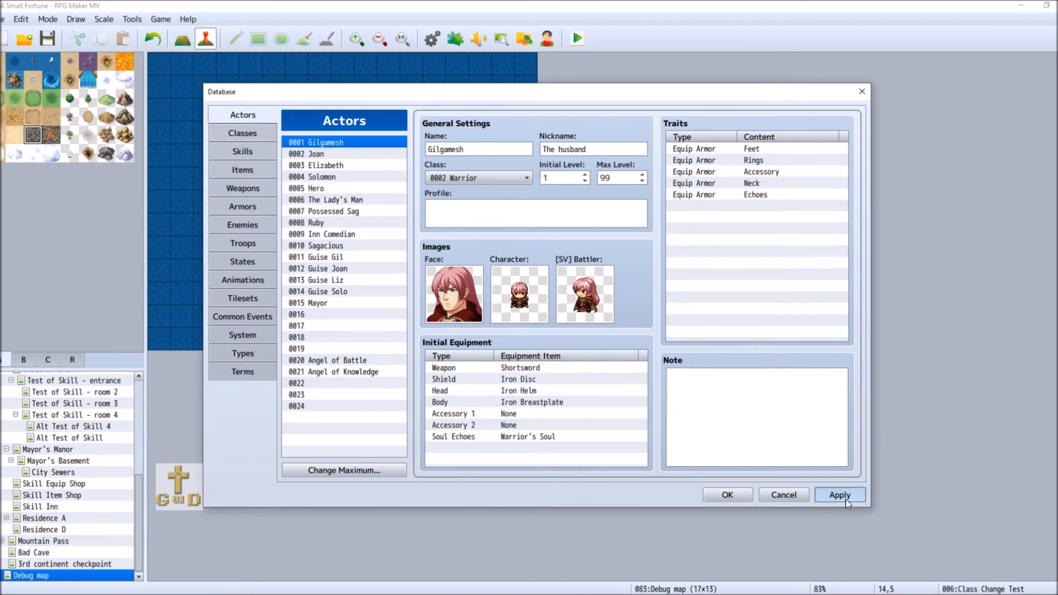
{"action": "left_click", "coordinate": [727, 495]}
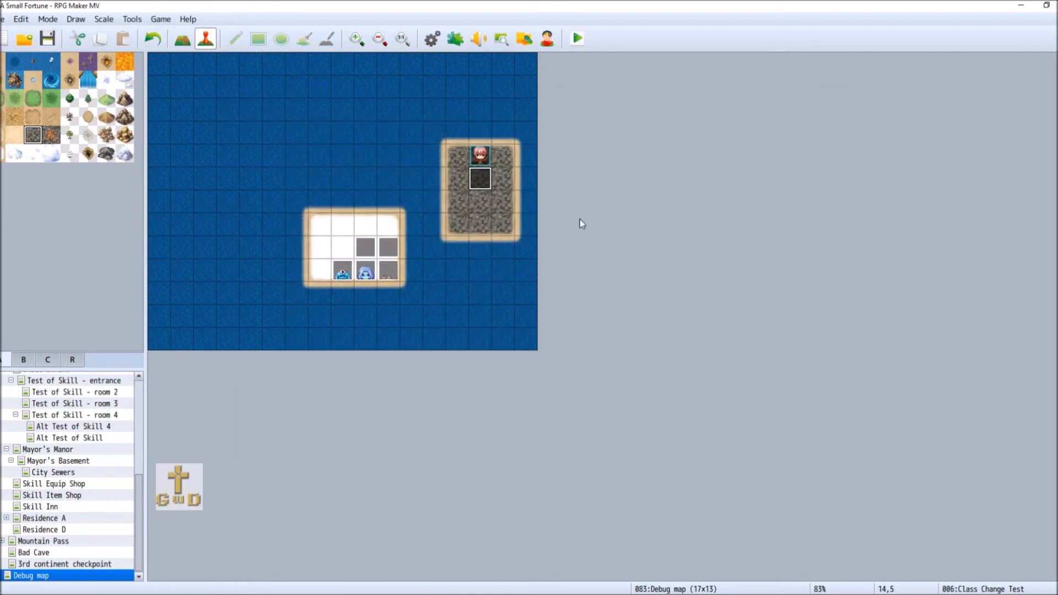
In the Class Change Test event, insert a Change Items command giving one Warrior's Soul above the Duelist's Soul armor command.
{"action": "double_click", "coordinate": [481, 187]}
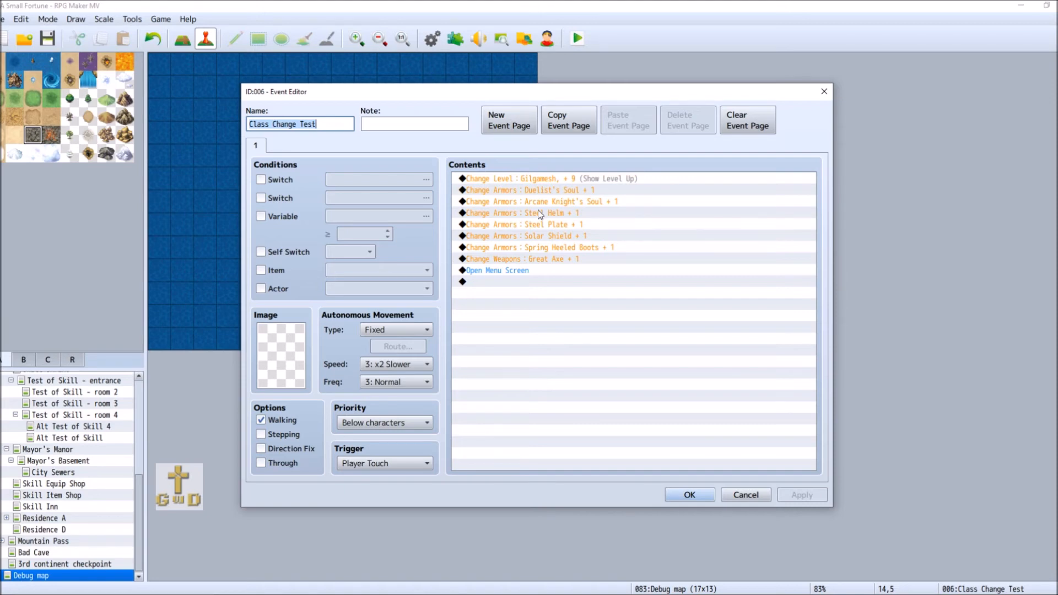
{"action": "left_click", "coordinate": [541, 190]}
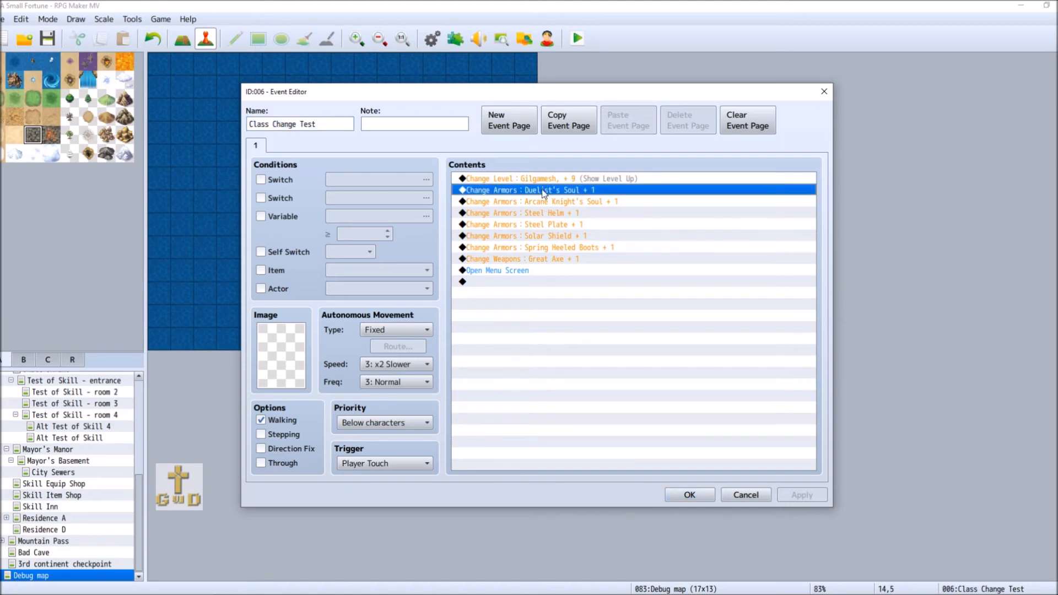
{"action": "key", "text": "Insert"}
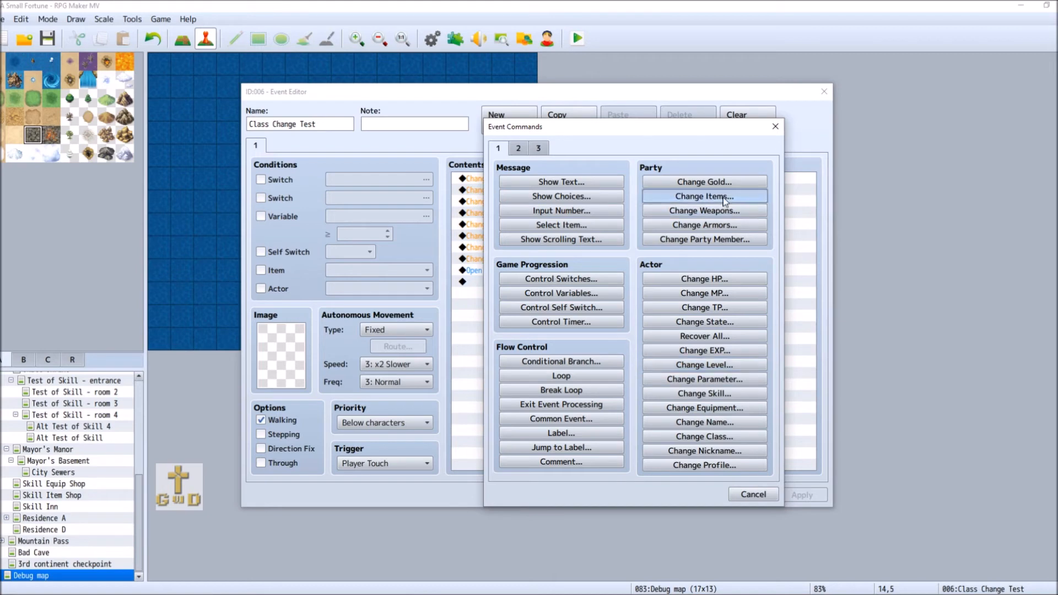
{"action": "left_click", "coordinate": [704, 196]}
{"action": "left_click", "coordinate": [638, 268]}
{"action": "left_click_drag", "start_coordinate": [655, 316], "coordinate": [656, 354]}
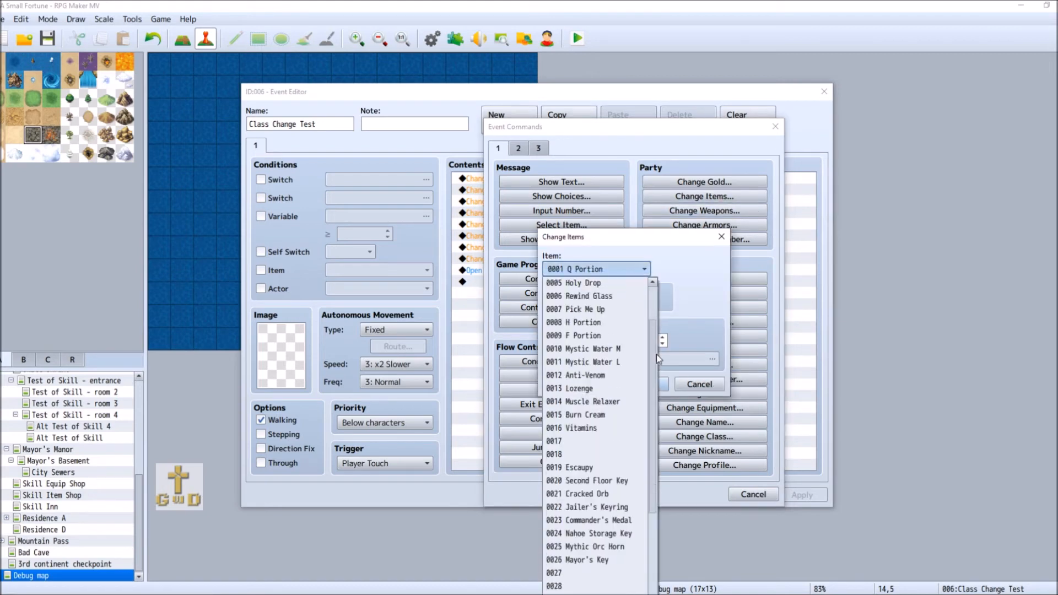
{"action": "left_click", "coordinate": [618, 270]}
{"action": "left_click", "coordinate": [618, 270]}
{"action": "left_click_drag", "start_coordinate": [656, 316], "coordinate": [646, 411]}
{"action": "left_click", "coordinate": [633, 470]}
{"action": "left_click", "coordinate": [612, 270]}
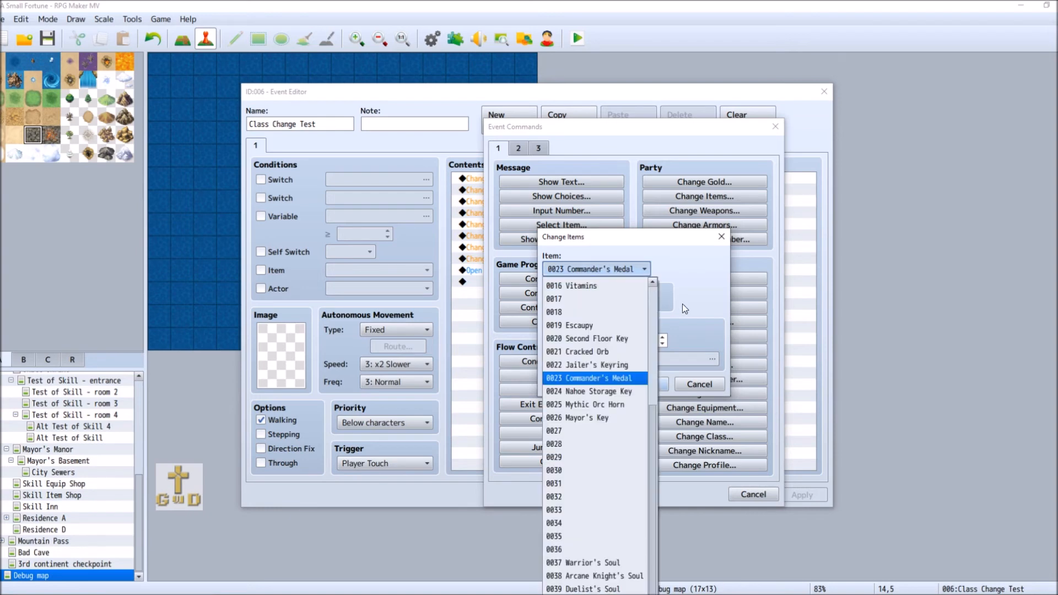
{"action": "left_click", "coordinate": [615, 563]}
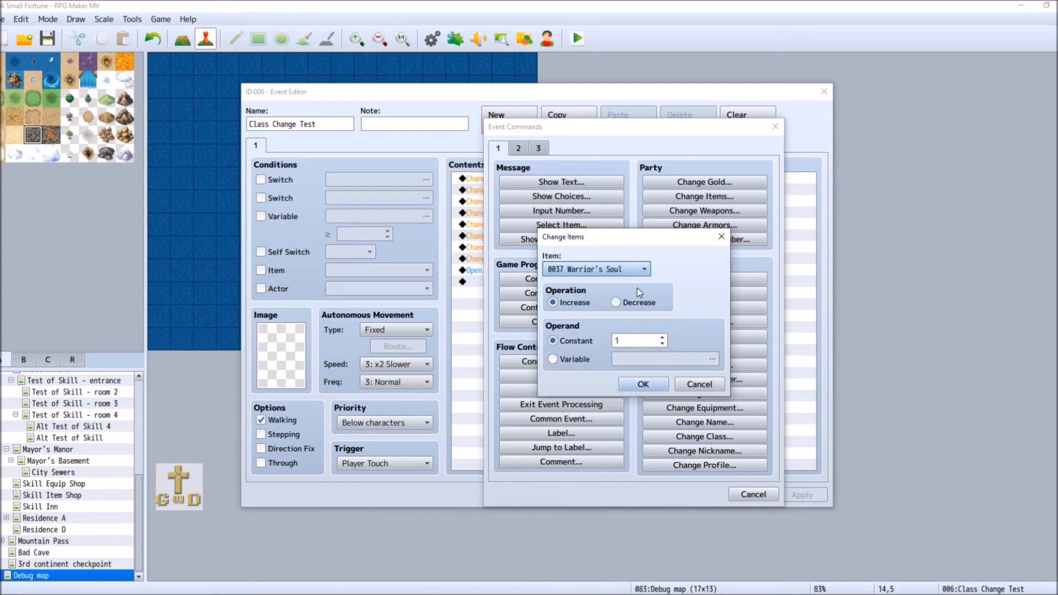
{"action": "left_click", "coordinate": [639, 384]}
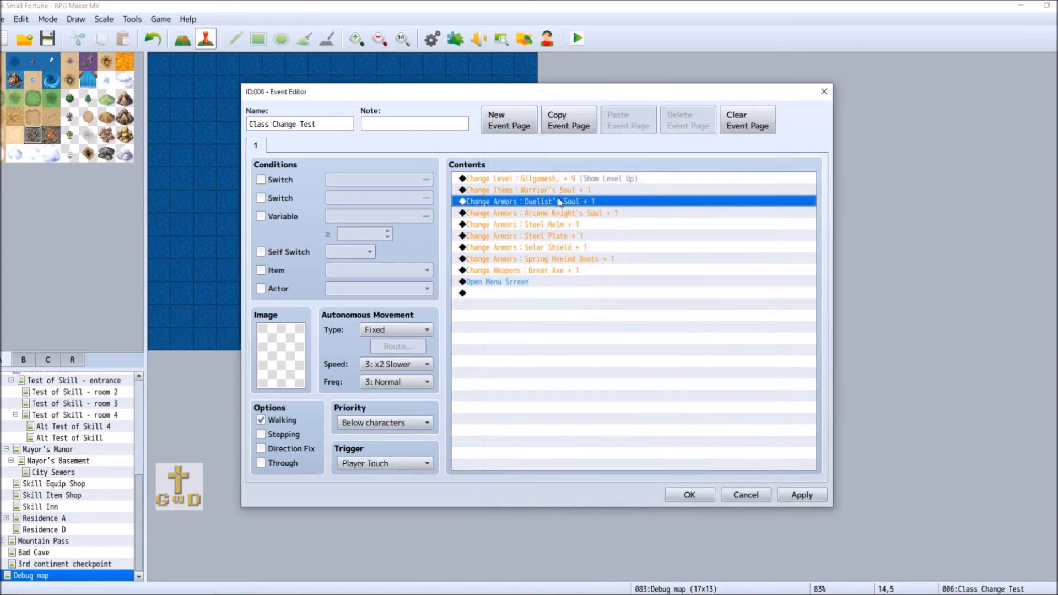
Insert a Change Items command giving one Arcane Knight's Soul above the Duelist's Soul armor command.
{"action": "key", "text": "Insert"}
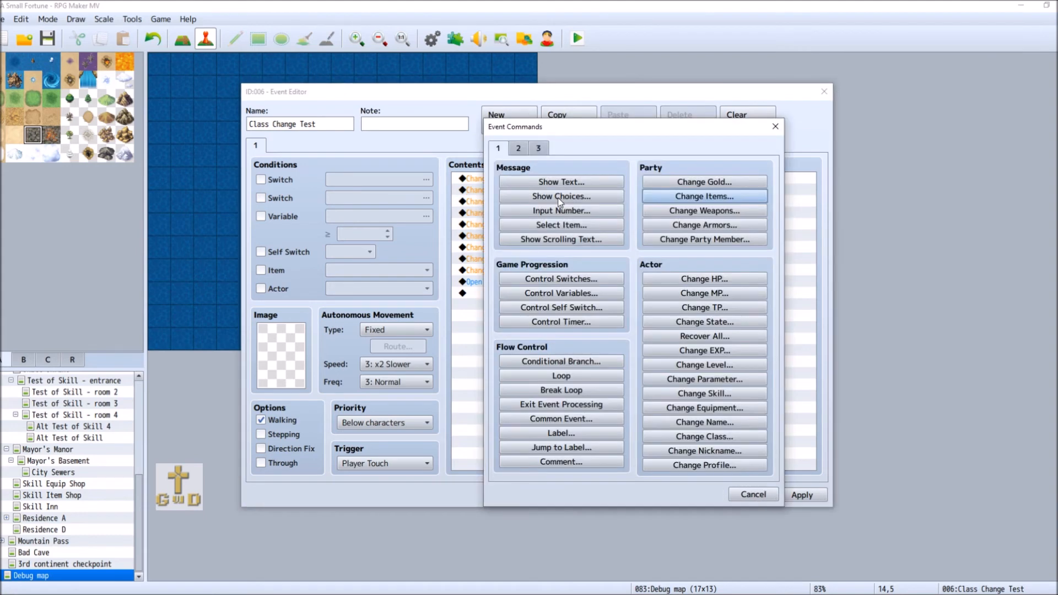
{"action": "left_click", "coordinate": [709, 193]}
{"action": "left_click", "coordinate": [634, 269]}
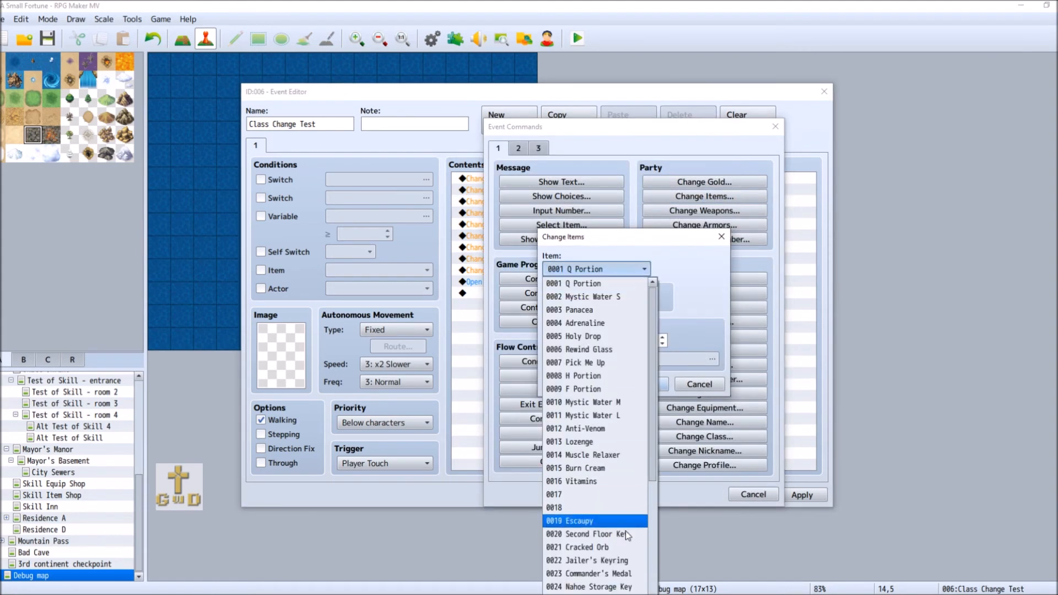
{"action": "scroll", "coordinate": [632, 541], "scroll_direction": "down", "scroll_amount": 3}
{"action": "left_click", "coordinate": [606, 569]}
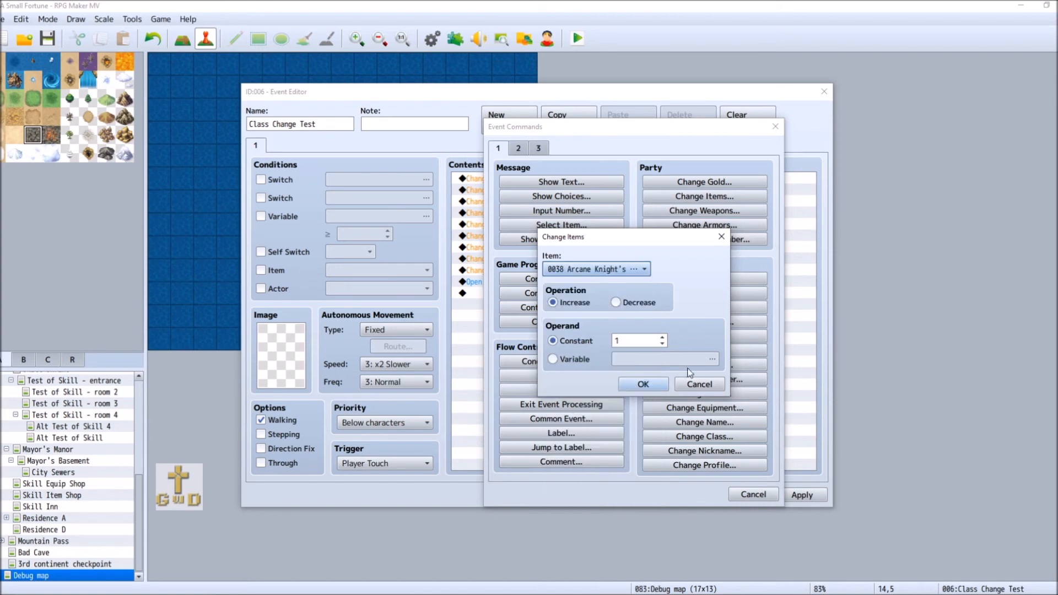
{"action": "left_click", "coordinate": [639, 386]}
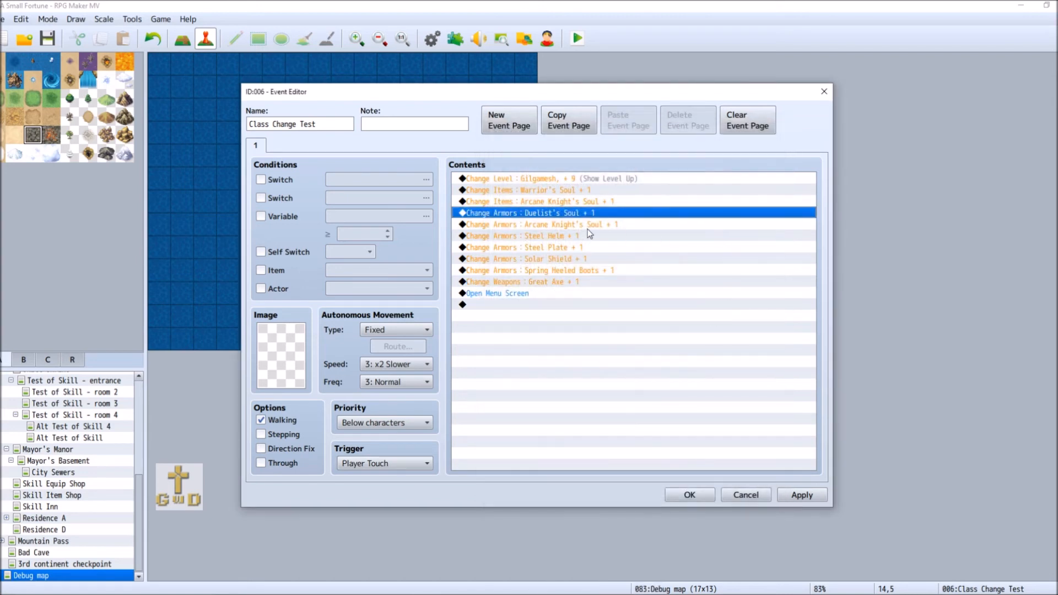
Insert a Change Items command giving one Duelist's Soul above the Arcane Knight's Soul armor command, and save the event.
{"action": "left_click", "coordinate": [588, 225]}
{"action": "key", "text": "Insert"}
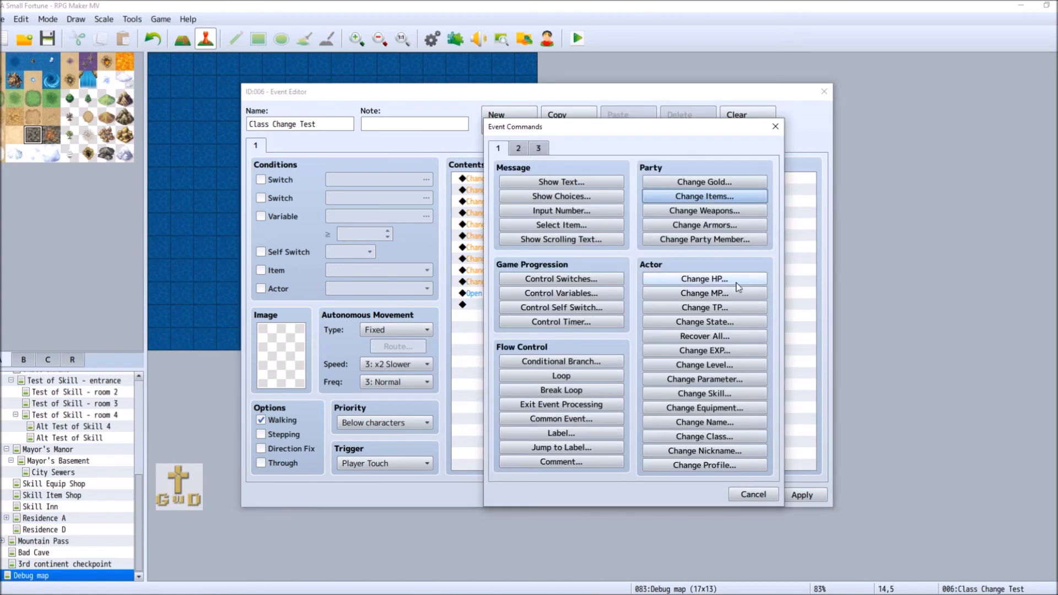
{"action": "left_click", "coordinate": [710, 197]}
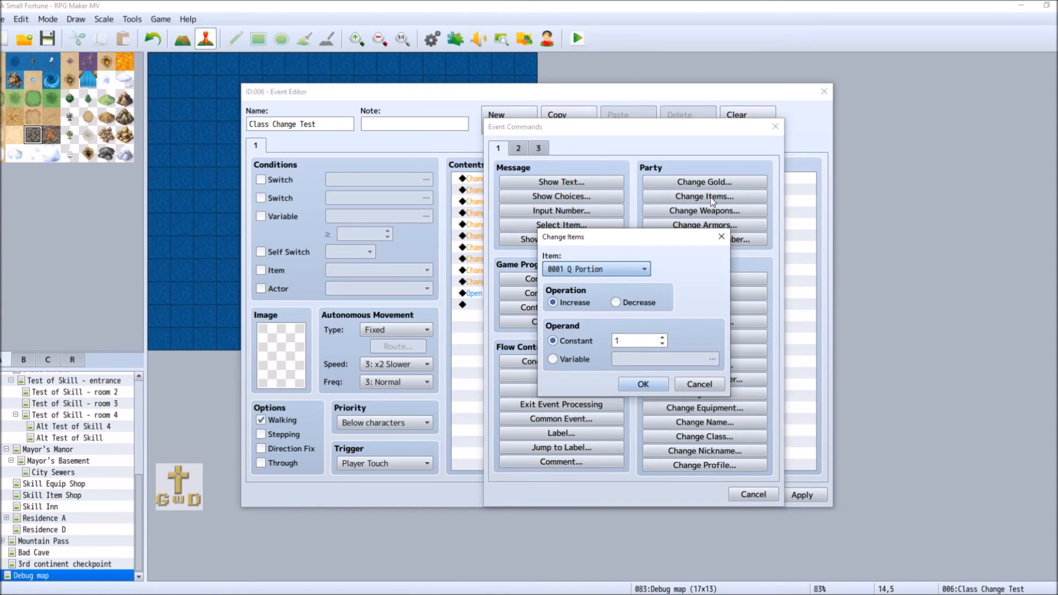
{"action": "left_click", "coordinate": [626, 264]}
{"action": "scroll", "coordinate": [609, 480], "scroll_direction": "down", "scroll_amount": 4}
{"action": "scroll", "coordinate": [606, 551], "scroll_direction": "down", "scroll_amount": 3}
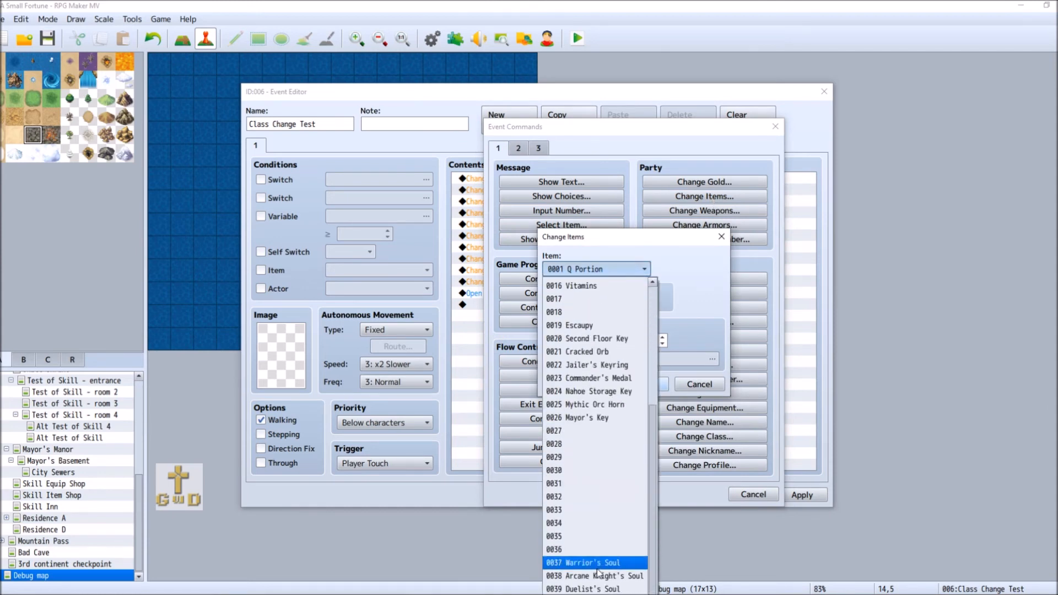
{"action": "left_click", "coordinate": [595, 580]}
{"action": "left_click", "coordinate": [665, 384]}
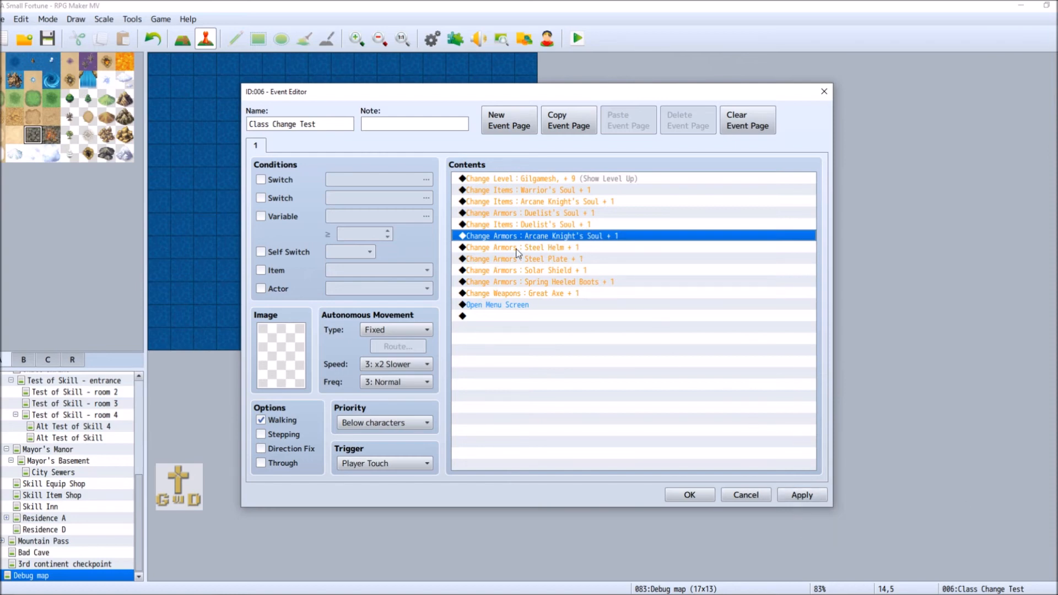
{"action": "left_click", "coordinate": [824, 493]}
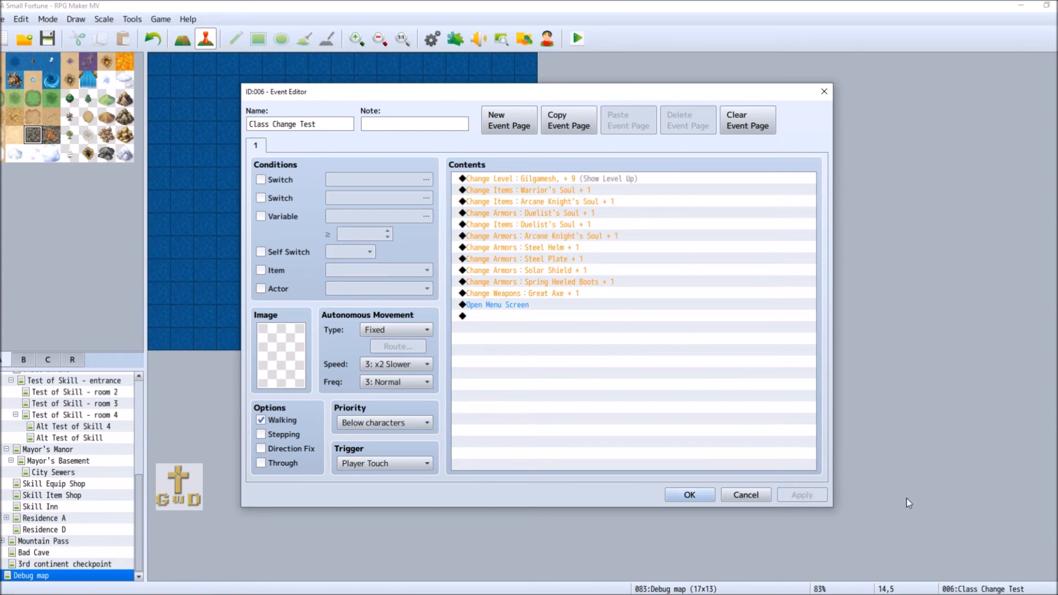
{"action": "left_click", "coordinate": [732, 495]}
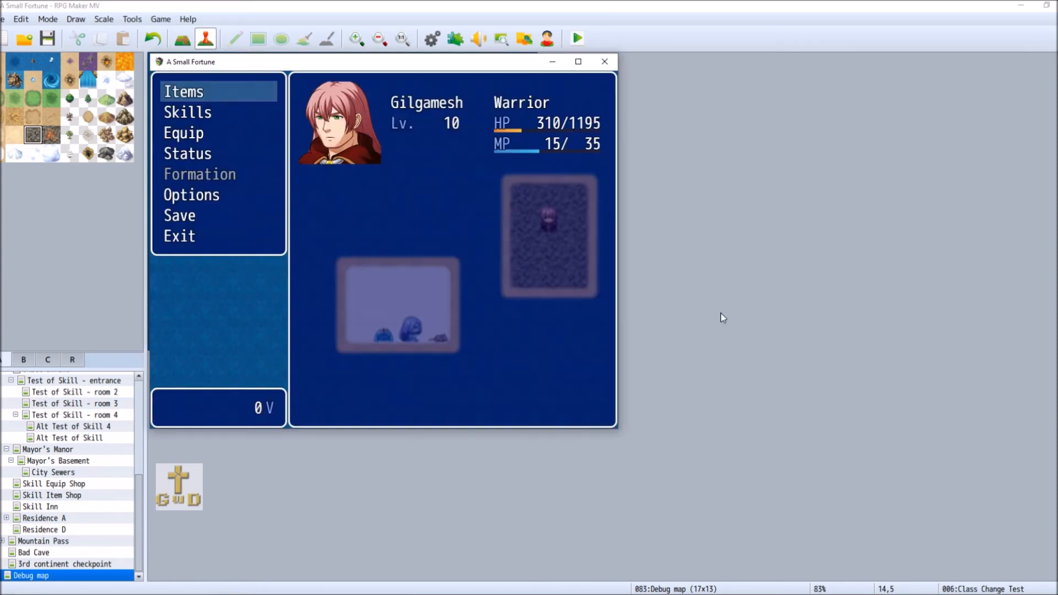
In the playtest, check Gilgamesh's Special and Equipment skill lists, and return to the main menu.
{"action": "left_click", "coordinate": [216, 111]}
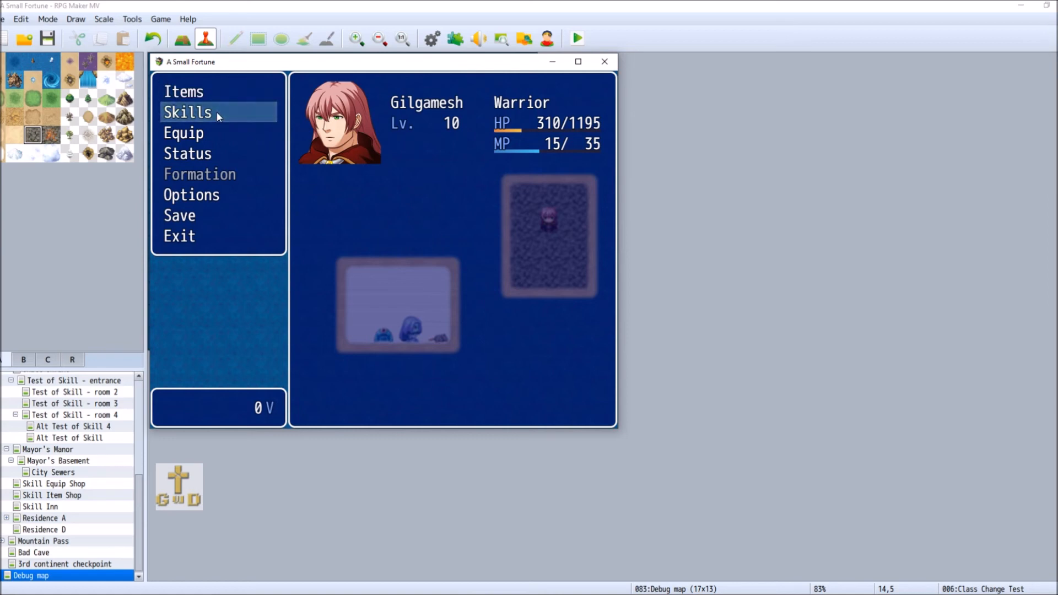
{"action": "left_click", "coordinate": [217, 111]}
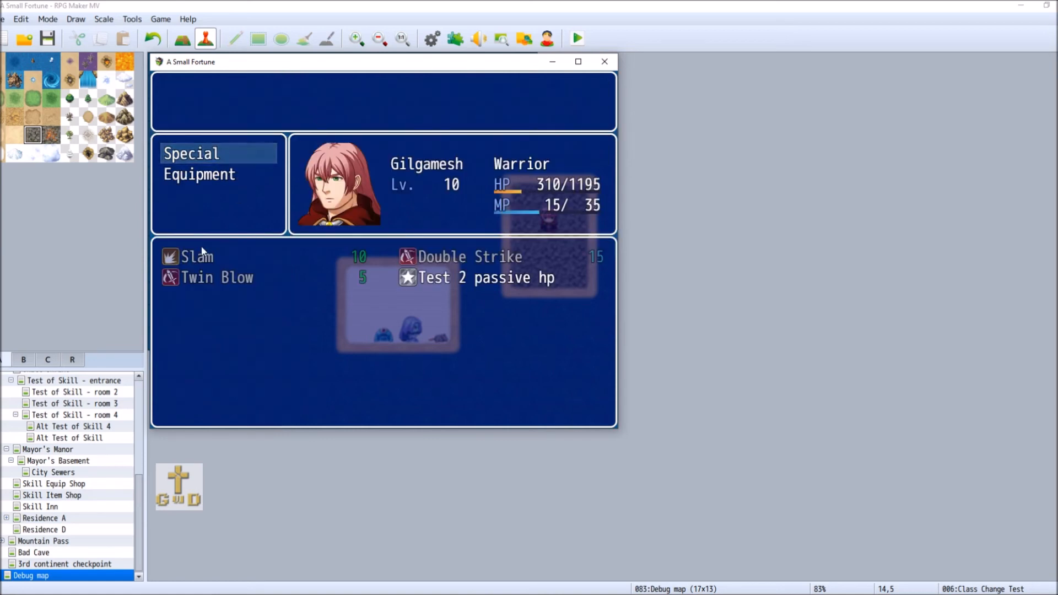
{"action": "key", "text": "Down"}
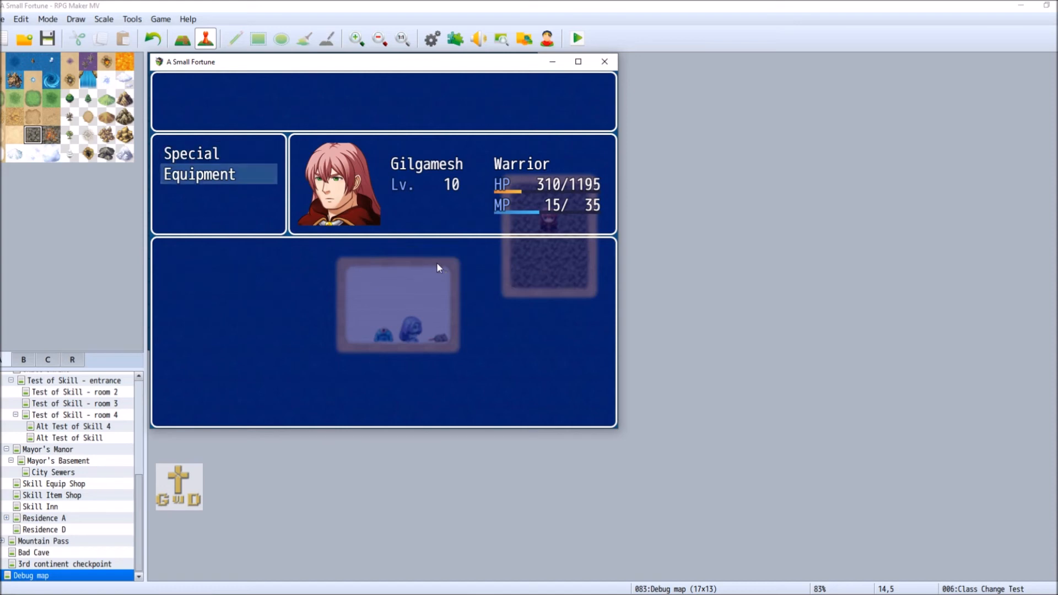
{"action": "key", "text": "Return"}
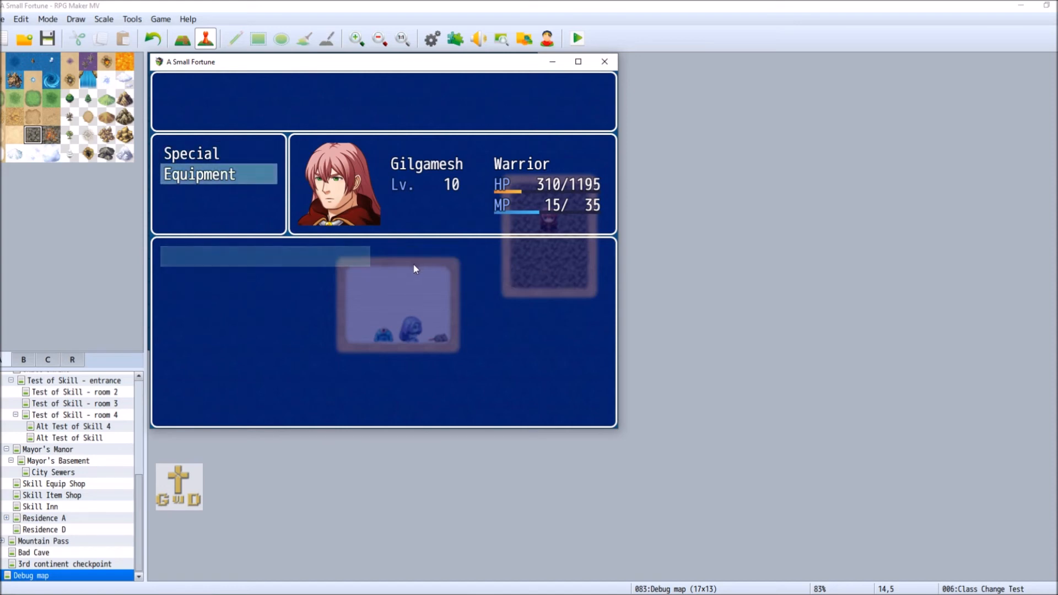
{"action": "key", "text": "Escape"}
{"action": "key", "text": "Escape"}
Check Gilgamesh's equipment slots from Weapon through Soul Echoes and the gear available for them.
{"action": "key", "text": "Down"}
{"action": "key", "text": "Return"}
{"action": "key", "text": "Return"}
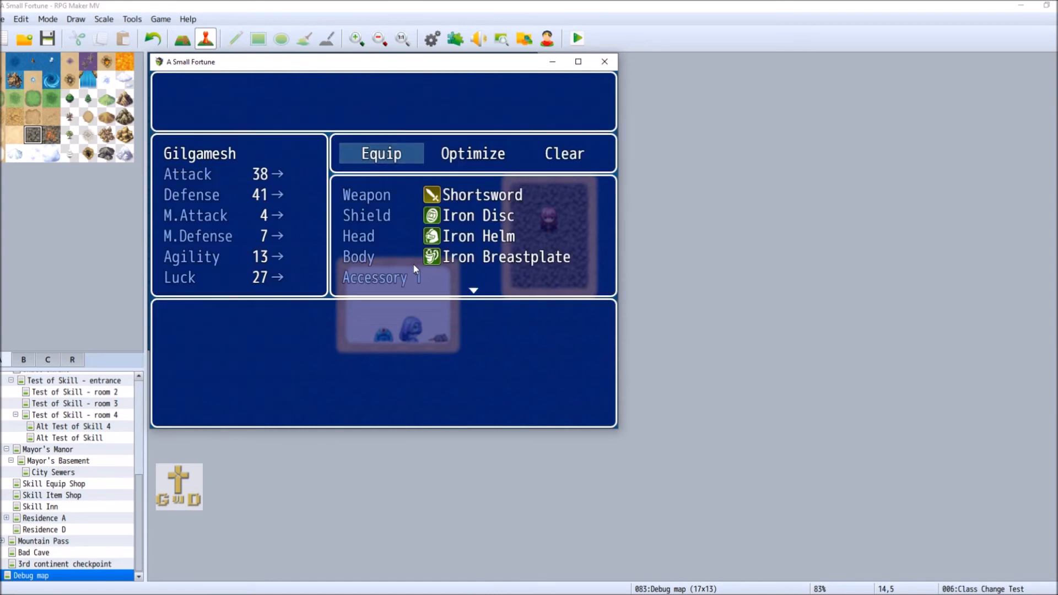
{"action": "key", "text": "Return"}
{"action": "key", "text": "Down"}
{"action": "key", "text": "Down"}
{"action": "key", "text": "Down"}
{"action": "key", "text": "Down"}
{"action": "key", "text": "Down"}
{"action": "key", "text": "Down"}
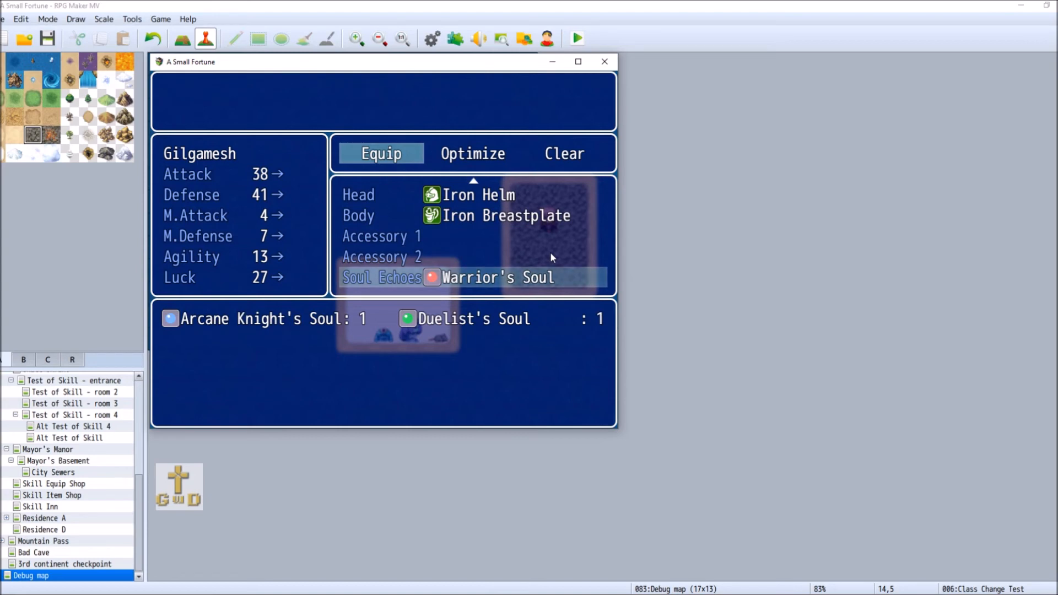
{"action": "key", "text": "Up"}
{"action": "key", "text": "Up"}
{"action": "key", "text": "Up"}
{"action": "key", "text": "Up"}
{"action": "key", "text": "Up"}
{"action": "key", "text": "Up"}
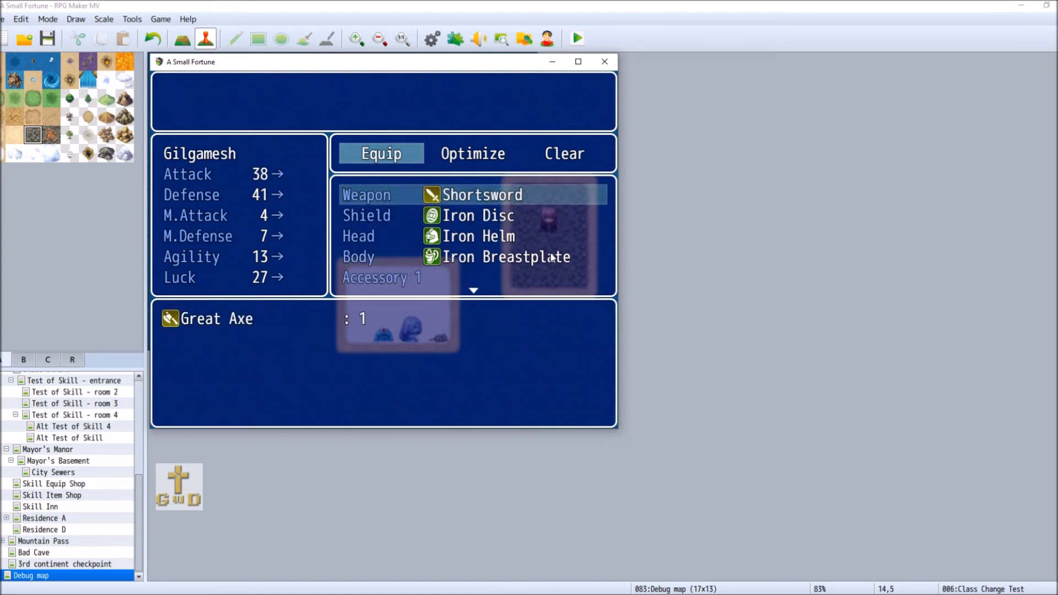
Leave the equipment screen and check the Armor and Key Item lists in the inventory for the Soul entries.
{"action": "key", "text": "Escape"}
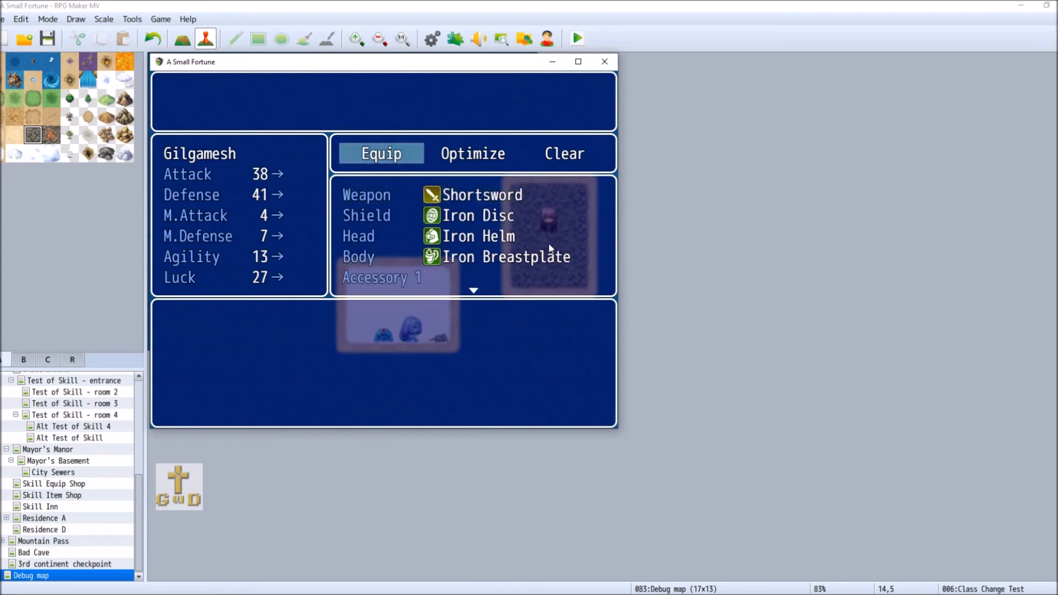
{"action": "key", "text": "Escape"}
{"action": "key", "text": "Up"}
{"action": "key", "text": "Up"}
{"action": "key", "text": "Return"}
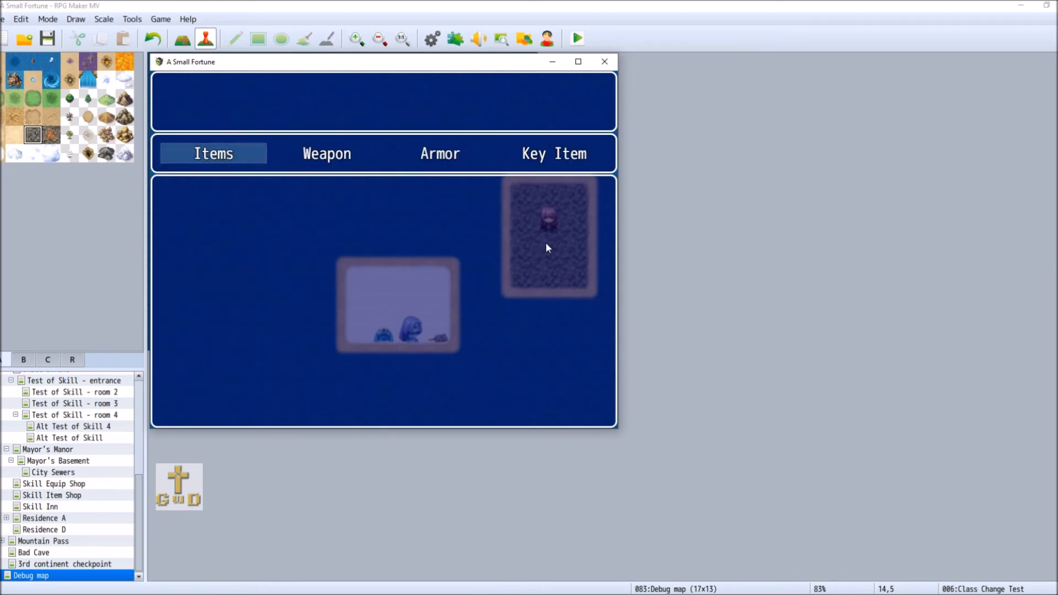
{"action": "key", "text": "Right"}
{"action": "key", "text": "Right"}
{"action": "key", "text": "Right"}
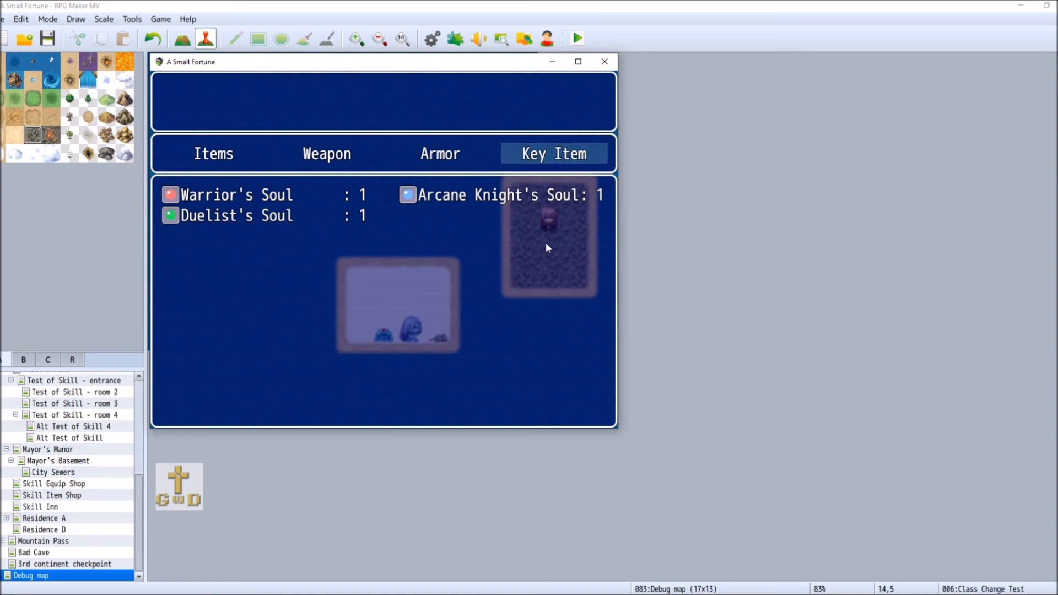
{"action": "key", "text": "Left"}
{"action": "key", "text": "Left"}
{"action": "key", "text": "Right"}
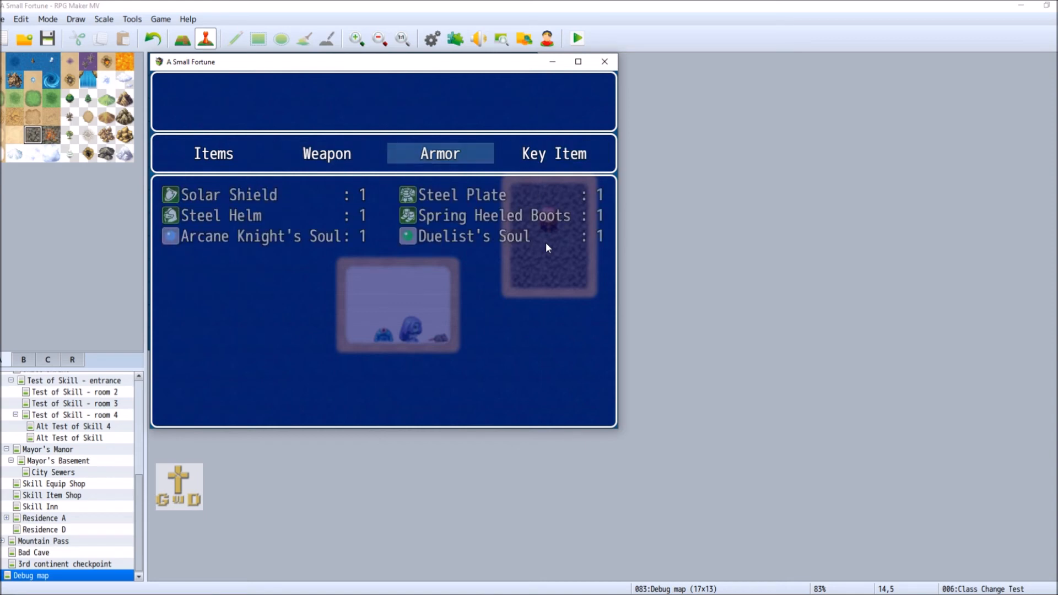
{"action": "key", "text": "Right"}
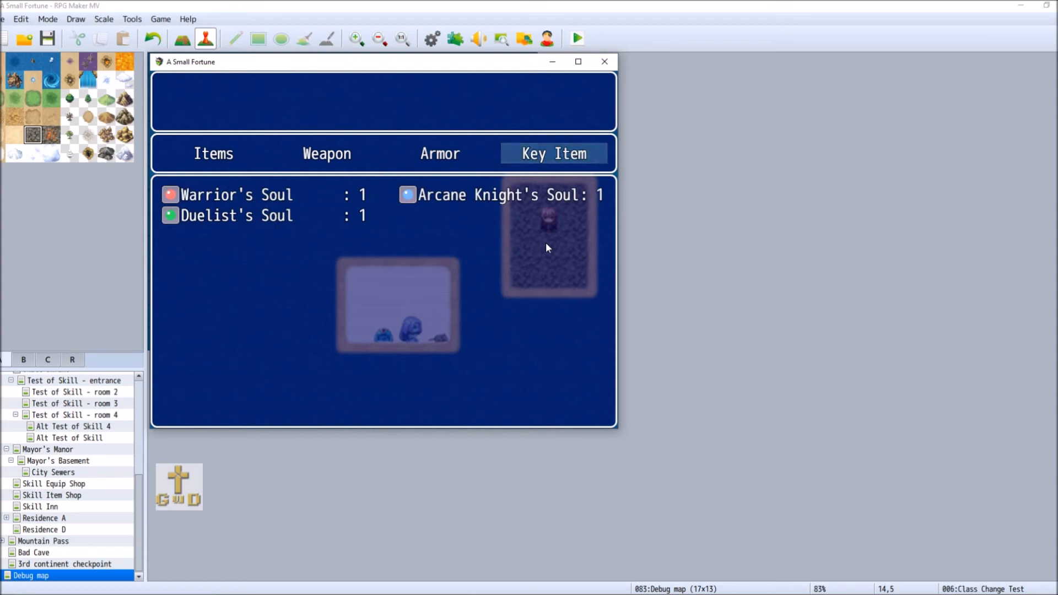
Use the Arcane Knight's Soul key item on Gilgamesh, and dismiss the messages that follow on the map.
{"action": "key", "text": "Return"}
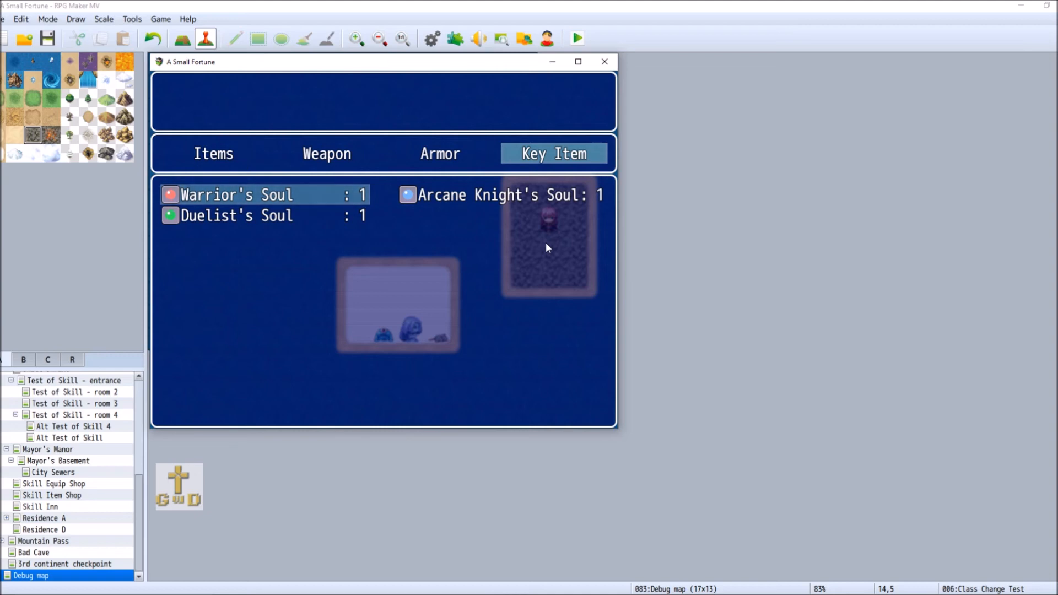
{"action": "key", "text": "Right"}
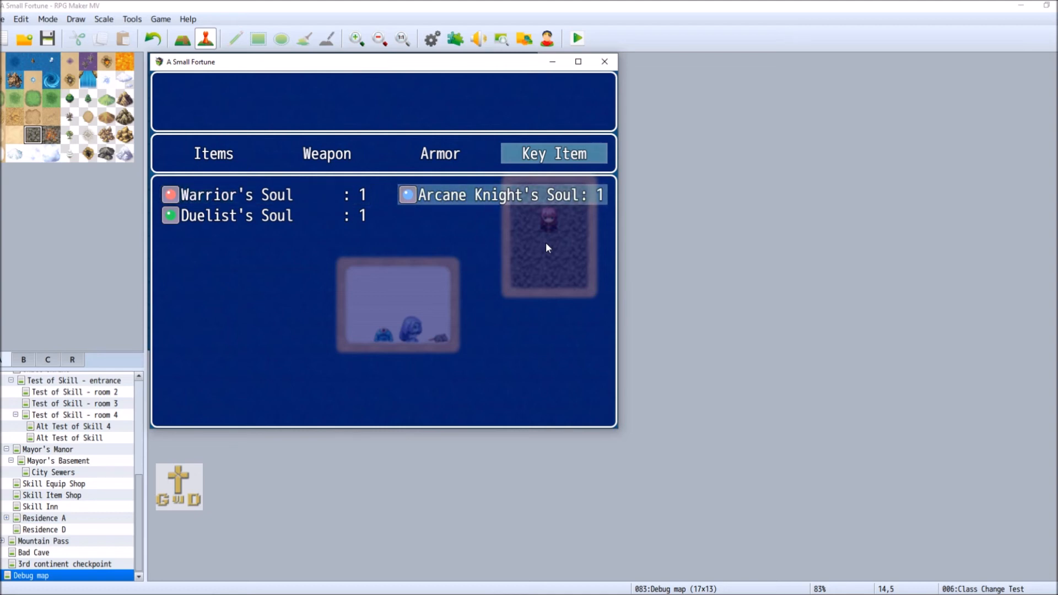
{"action": "key", "text": "Left"}
{"action": "key", "text": "Down"}
{"action": "key", "text": "Up"}
{"action": "key", "text": "Right"}
{"action": "key", "text": "Left"}
{"action": "key", "text": "Down"}
{"action": "key", "text": "Up"}
{"action": "key", "text": "Right"}
{"action": "key", "text": "Return"}
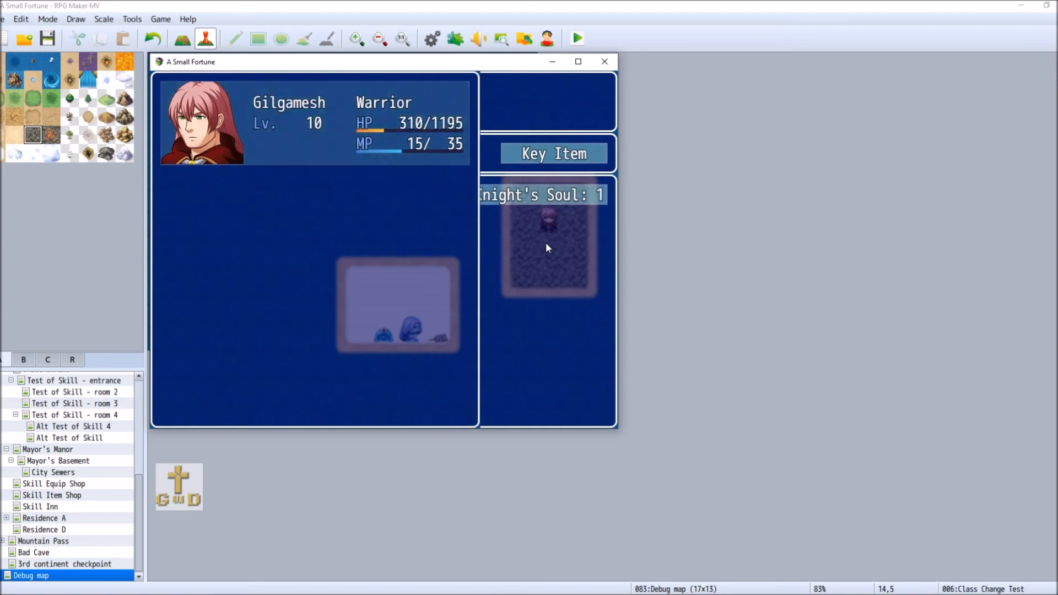
{"action": "key", "text": "Return"}
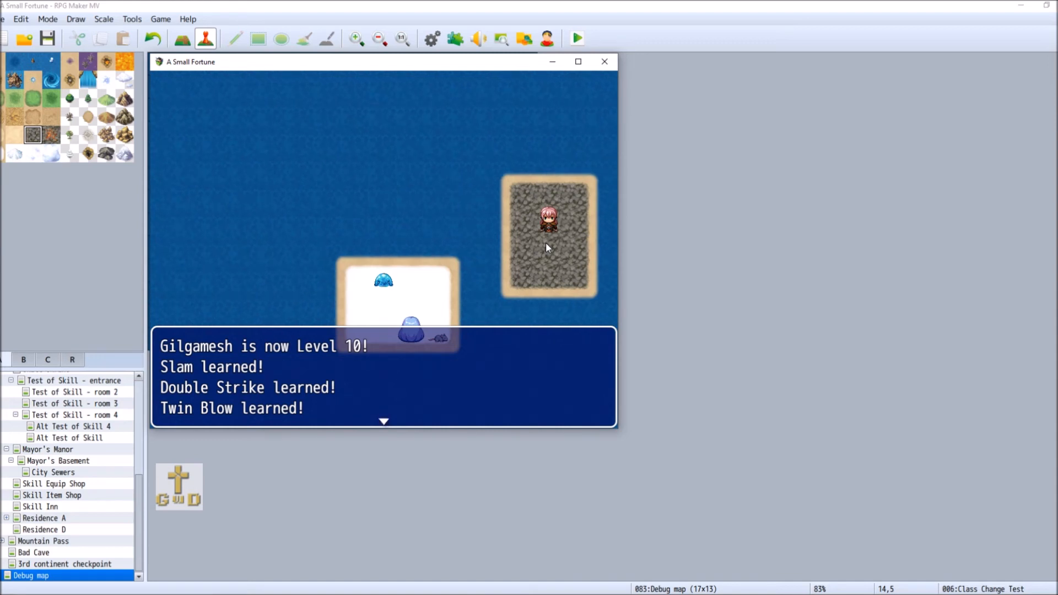
{"action": "key", "text": "Return"}
{"action": "key", "text": "Return"}
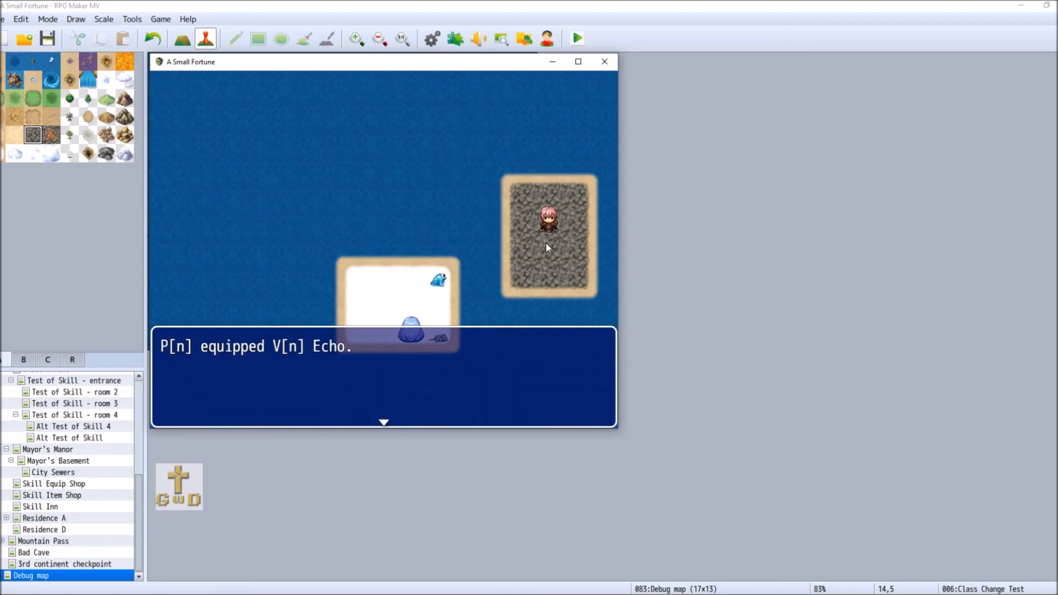
{"action": "key", "text": "Return"}
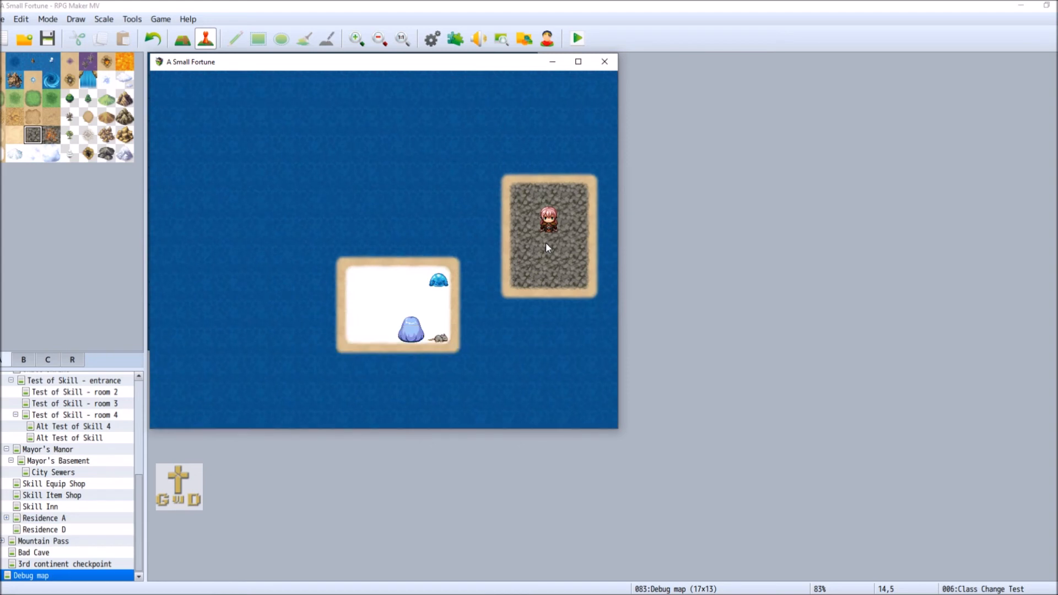
Check Gilgamesh's class and his Special and Equipment skill lists, and return to the main menu.
{"action": "key", "text": "Escape"}
{"action": "key", "text": "Down"}
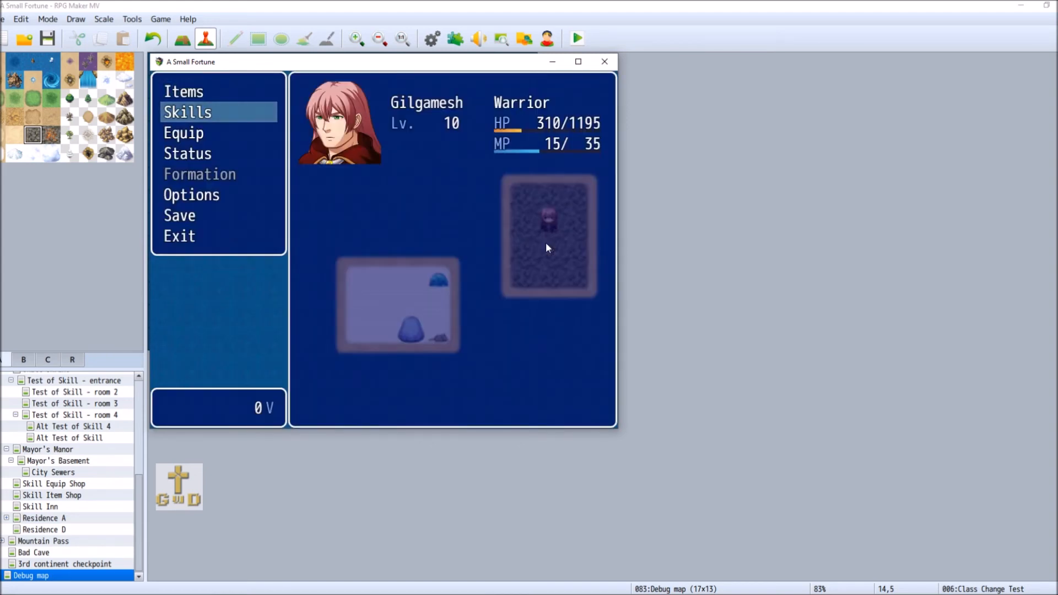
{"action": "key", "text": "Return"}
{"action": "key", "text": "Return"}
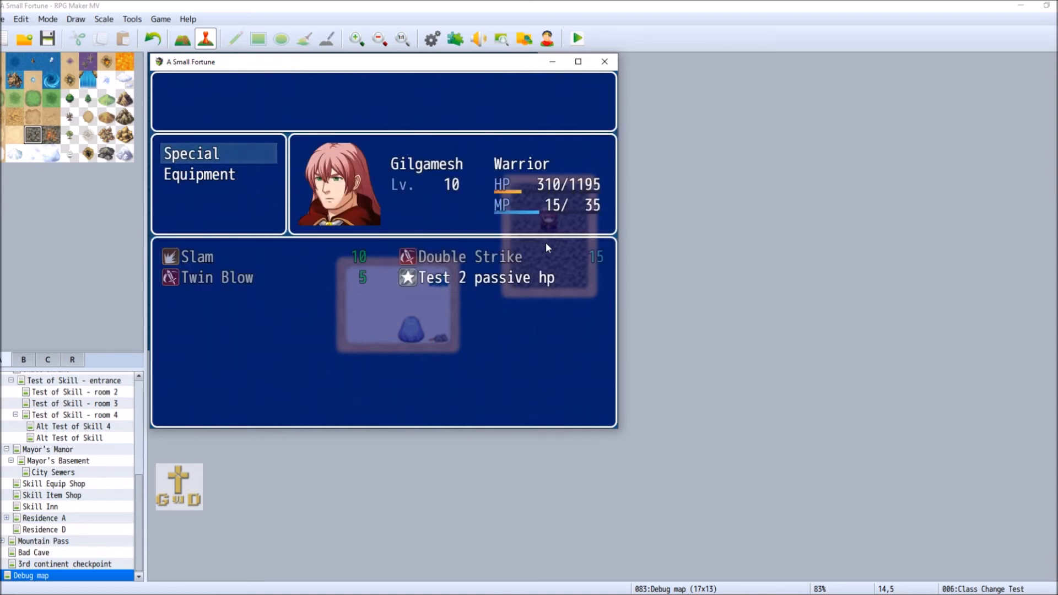
{"action": "key", "text": "Down"}
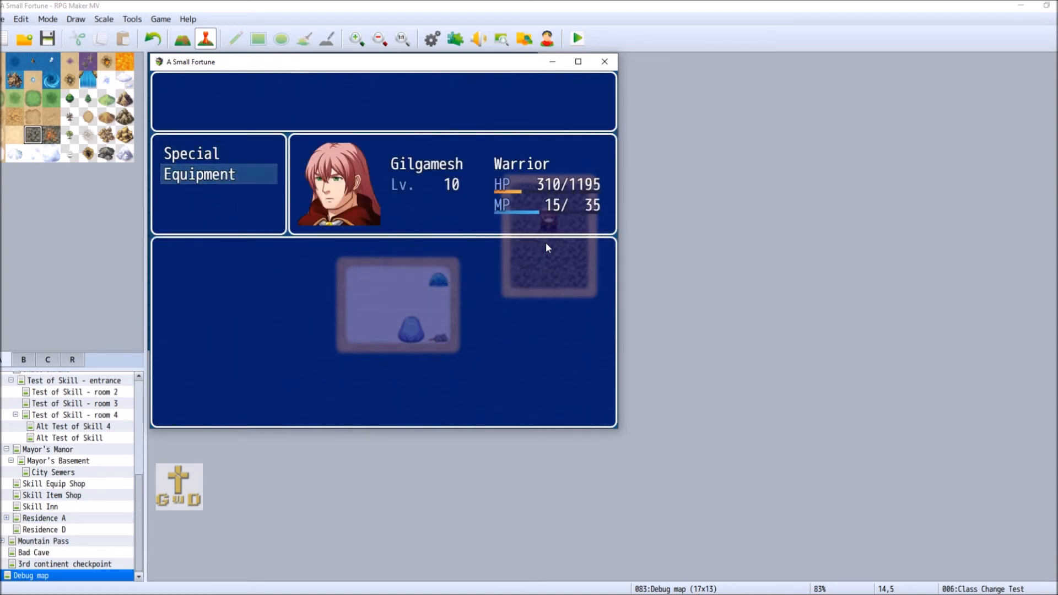
{"action": "key", "text": "Escape"}
Go through Gilgamesh's equipment slots down to Soul Echoes to check which Soul is equipped and which are available.
{"action": "key", "text": "Down"}
{"action": "key", "text": "Return"}
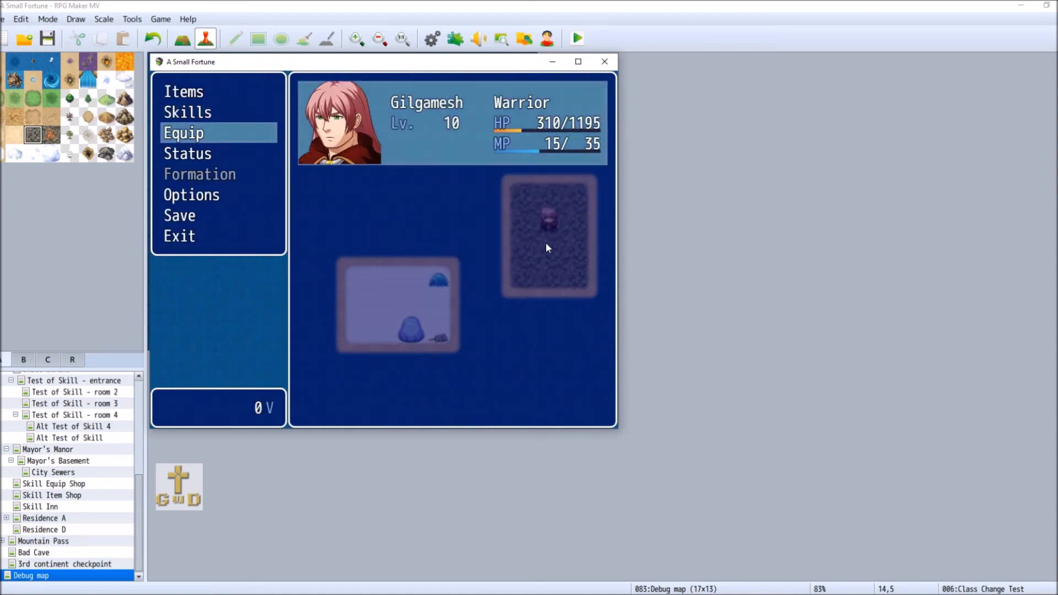
{"action": "key", "text": "Return"}
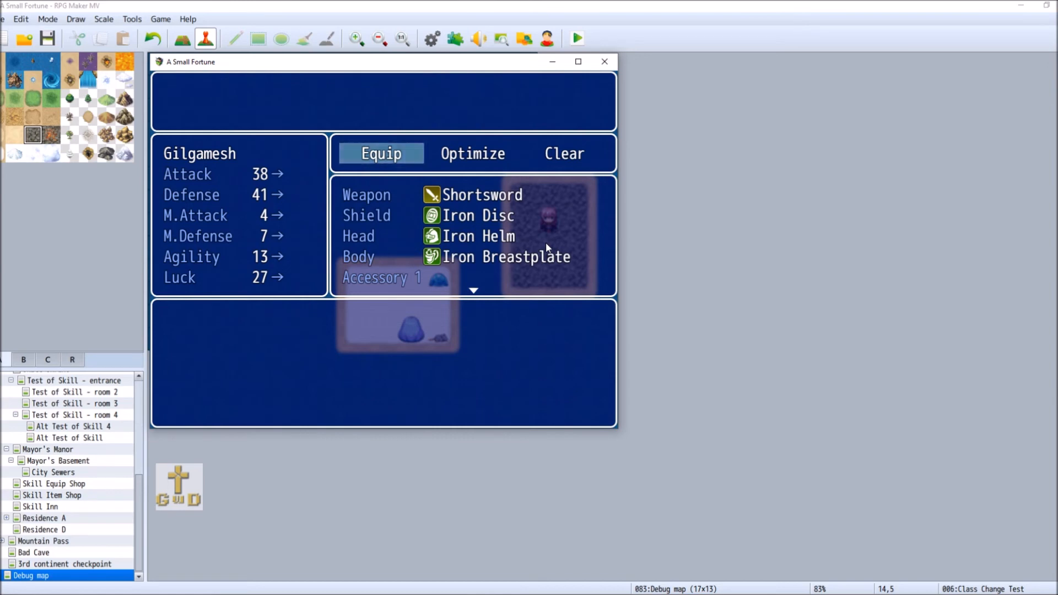
{"action": "key", "text": "Return"}
{"action": "key", "text": "Down"}
{"action": "key", "text": "Down"}
{"action": "key", "text": "Down"}
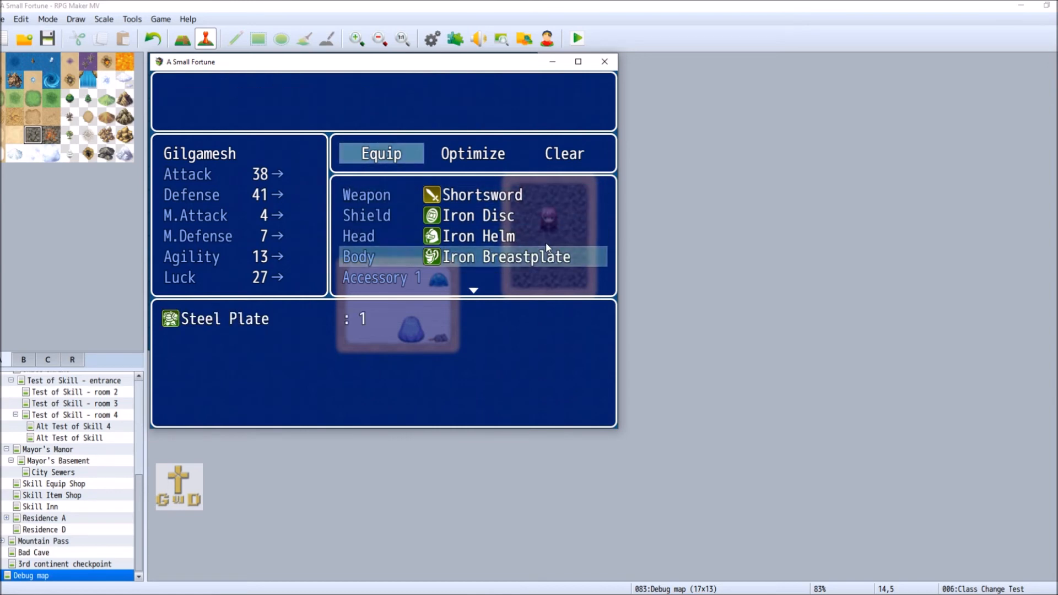
{"action": "key", "text": "Down"}
{"action": "key", "text": "Down"}
{"action": "key", "text": "Down"}
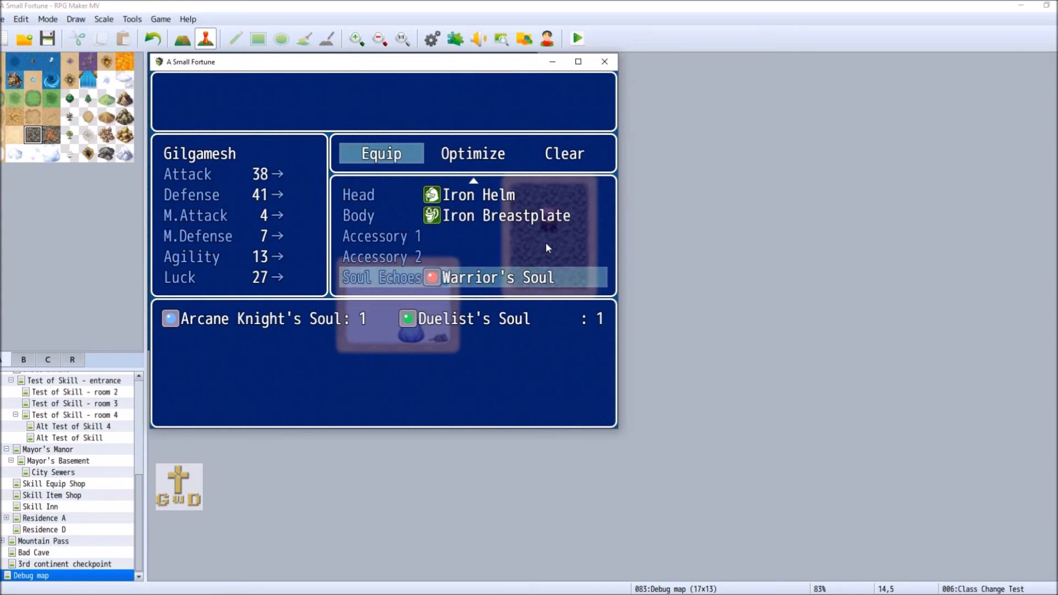
Optimize Gilgamesh's equipment.
{"action": "key", "text": "Escape"}
{"action": "key", "text": "Right"}
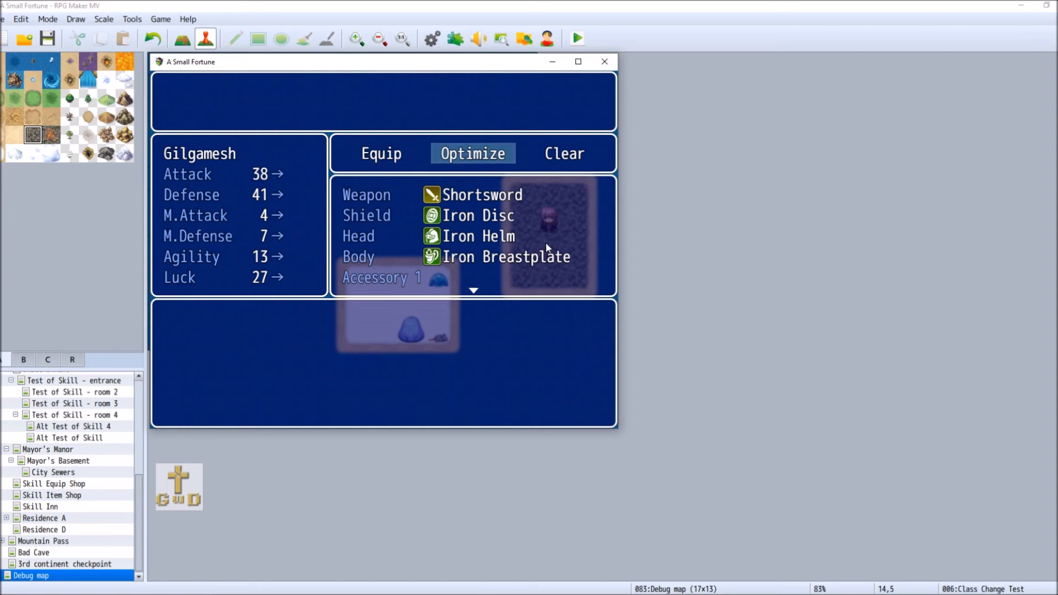
{"action": "key", "text": "Return"}
{"action": "key", "text": "Left"}
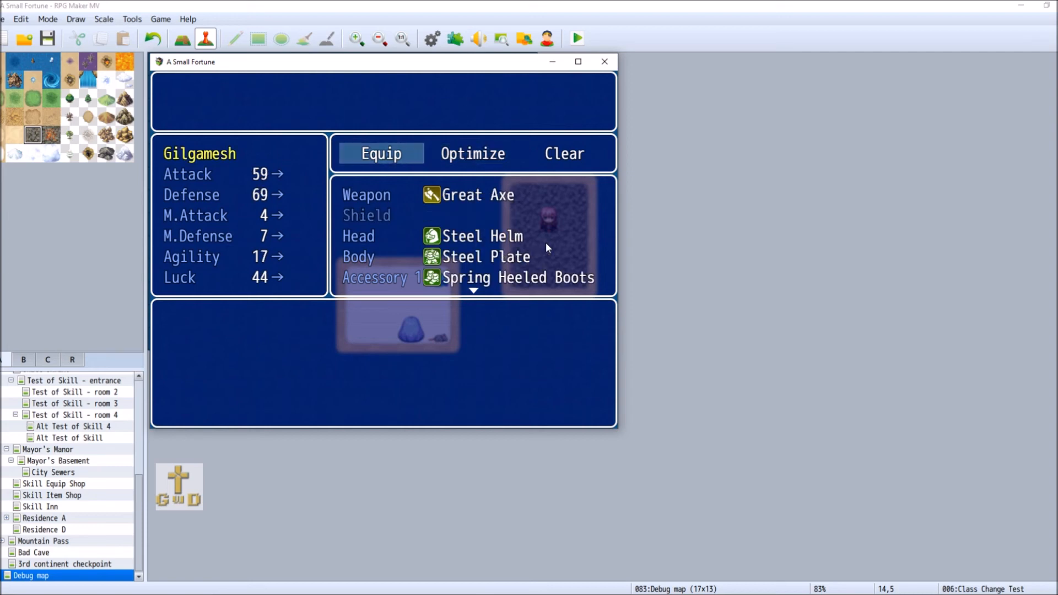
Review Gilgamesh's optimized equipment slots from Weapon through Soul Echoes, and return to the main menu.
{"action": "key", "text": "Return"}
{"action": "key", "text": "Down"}
{"action": "key", "text": "Down"}
{"action": "key", "text": "Down"}
{"action": "key", "text": "Down"}
{"action": "key", "text": "Down"}
{"action": "key", "text": "Down"}
{"action": "key", "text": "Down"}
{"action": "key", "text": "Escape"}
{"action": "key", "text": "Escape"}
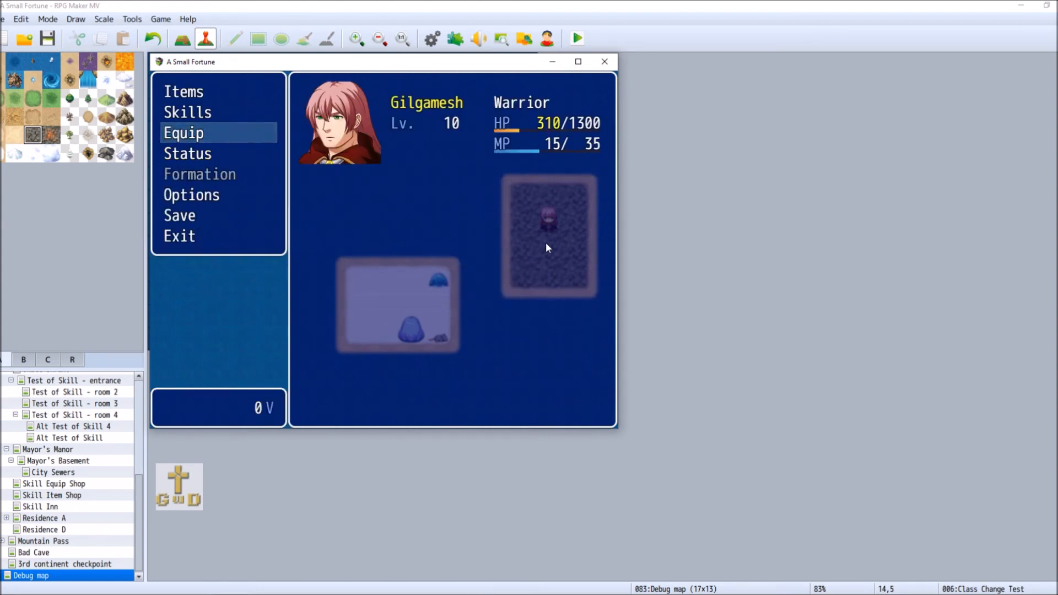
Close the playtest and return to the map editor.
{"action": "key", "text": "Up"}
{"action": "key", "text": "Up"}
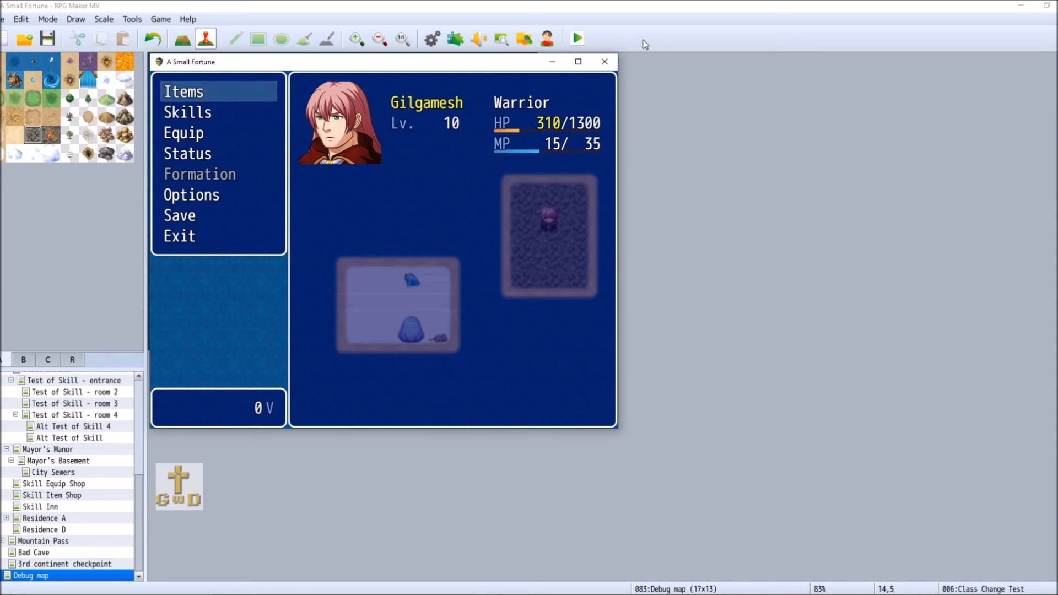
{"action": "left_click", "coordinate": [604, 61]}
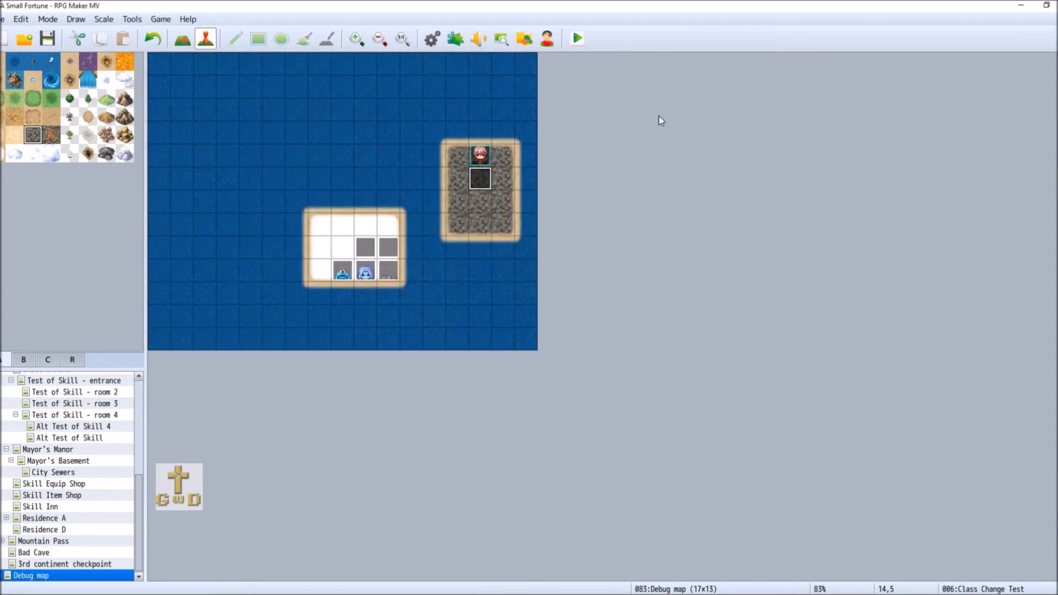
Open the database and review the Warrior class, the Soul armors and the Gilgamesh Echo Equip common event.
{"action": "left_click", "coordinate": [432, 39]}
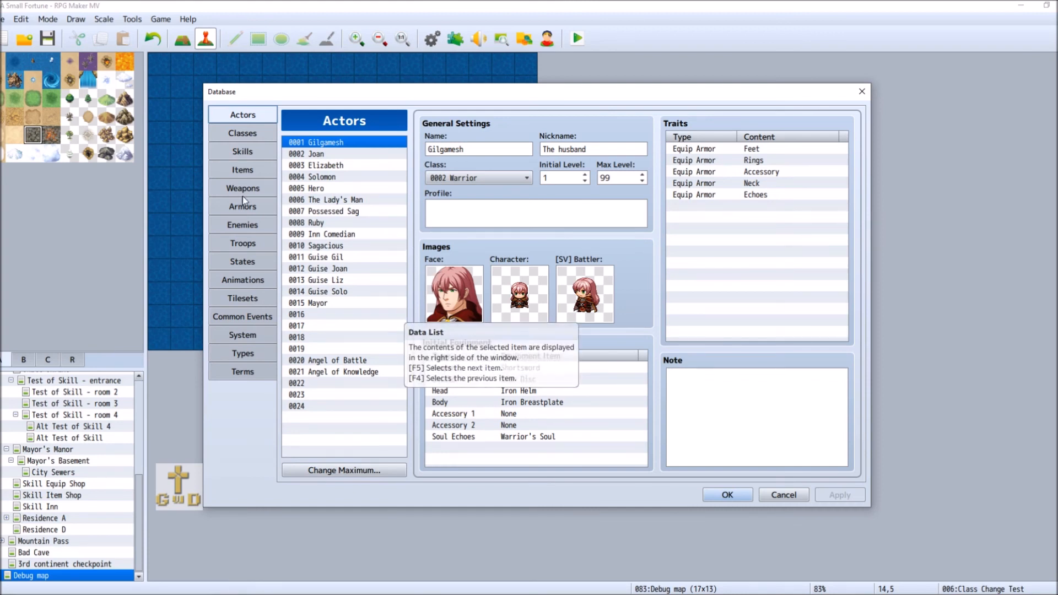
{"action": "left_click", "coordinate": [243, 134]}
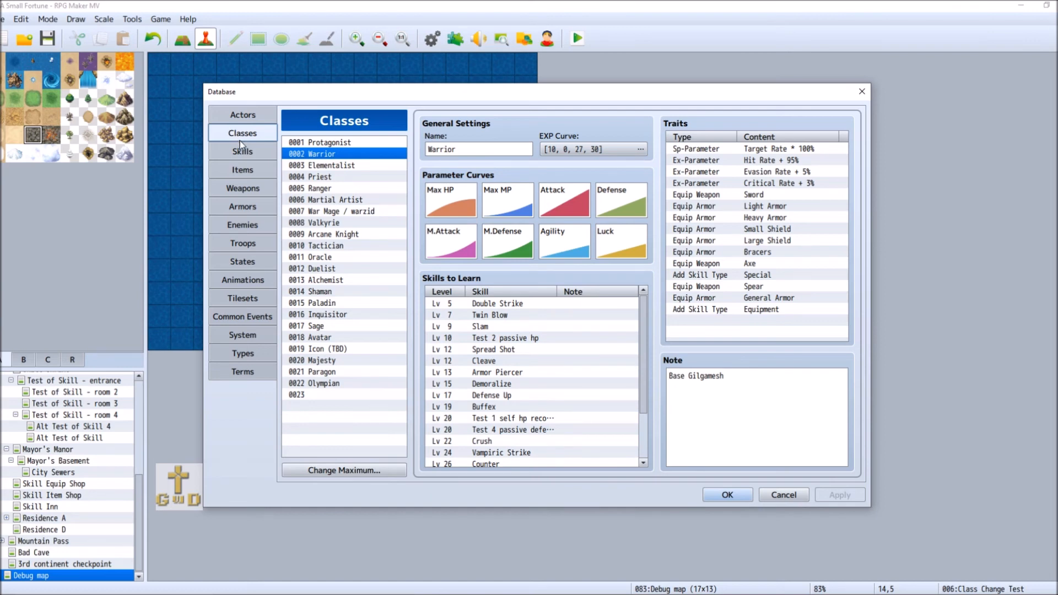
{"action": "left_click", "coordinate": [242, 206]}
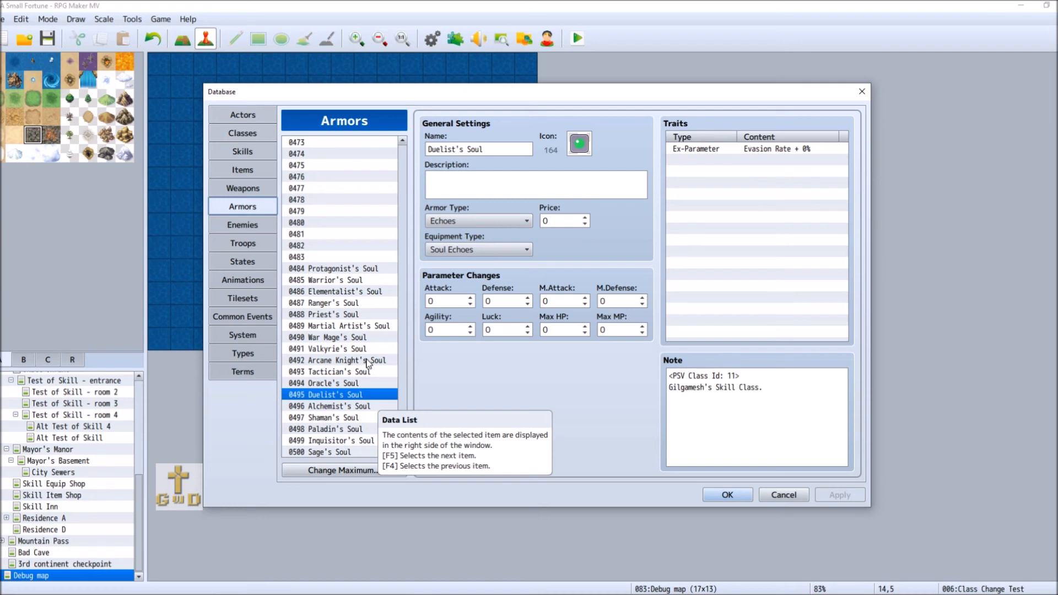
{"action": "left_click", "coordinate": [250, 317]}
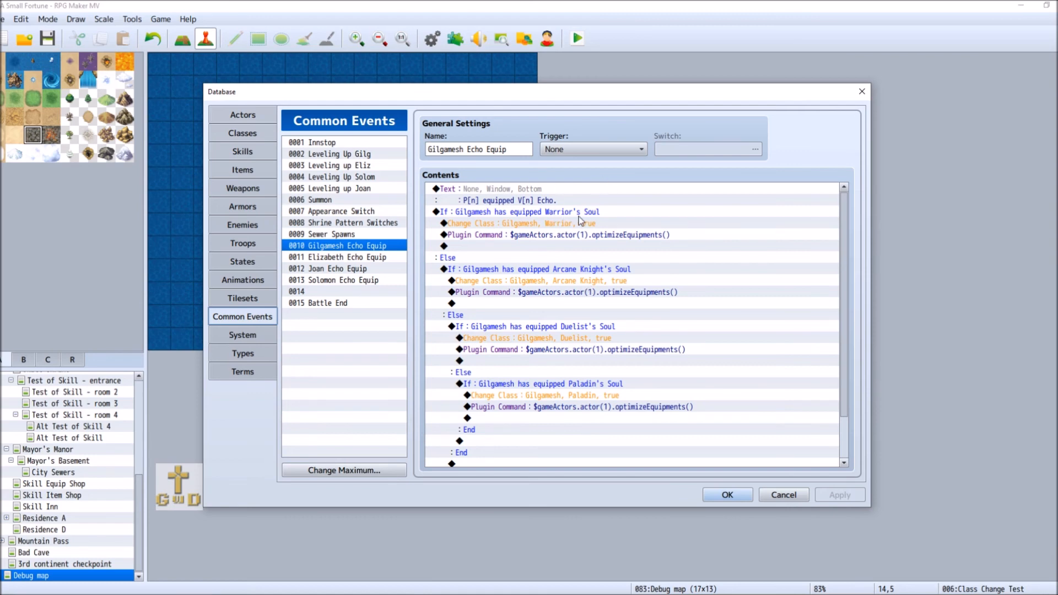
Compare the skills to learn and traits of the Arcane Knight, Duelist and Warrior classes.
{"action": "left_click", "coordinate": [258, 136]}
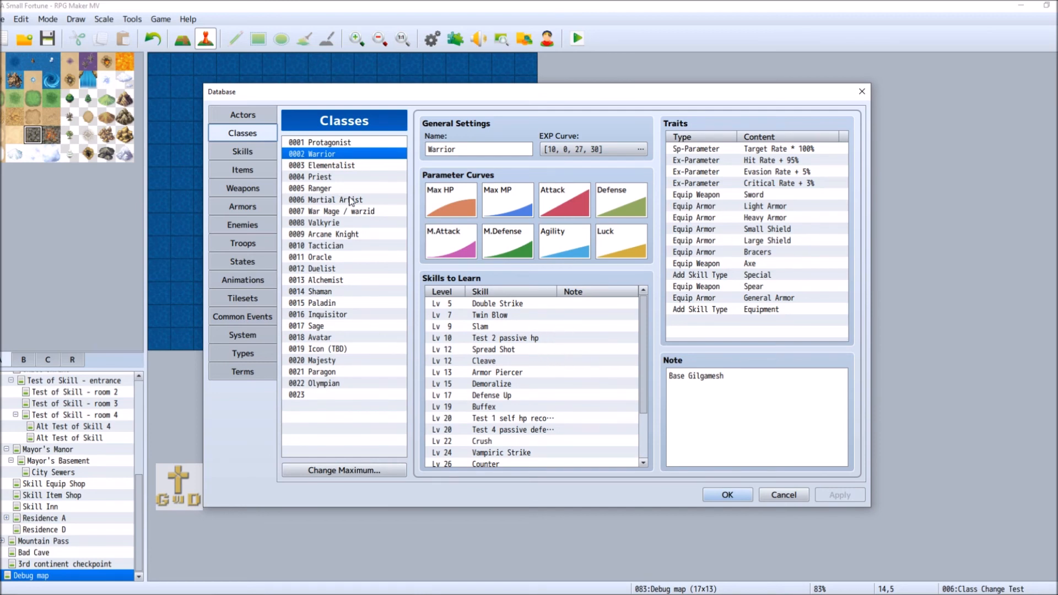
{"action": "left_click", "coordinate": [357, 235]}
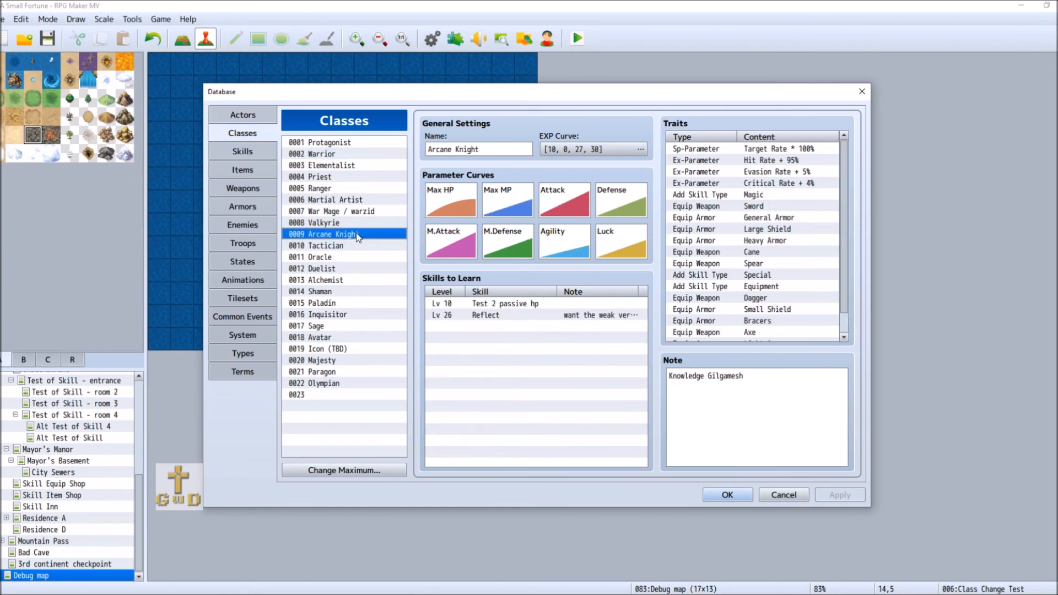
{"action": "left_click", "coordinate": [347, 270]}
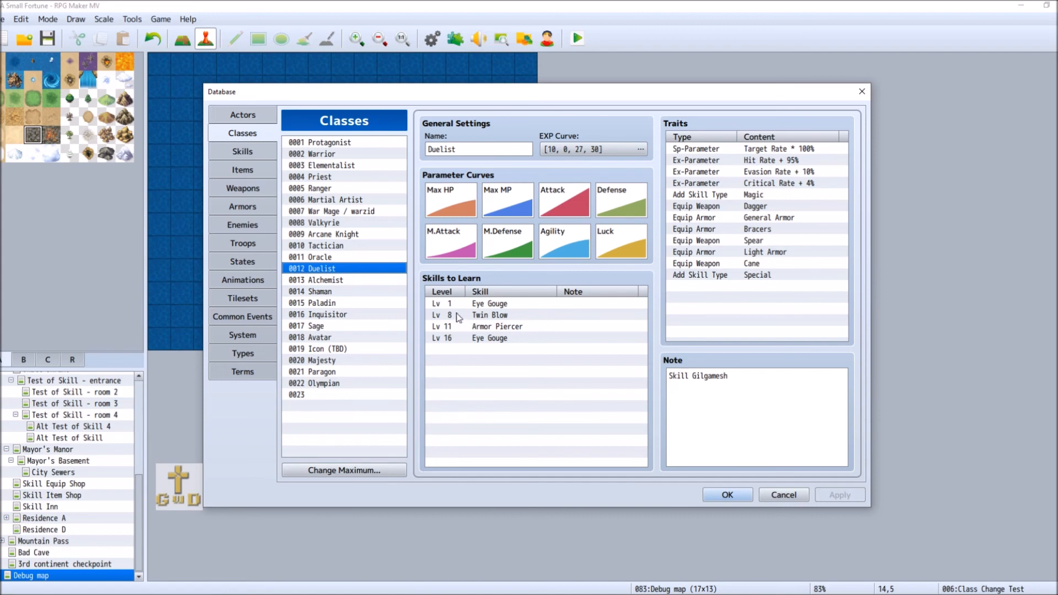
{"action": "left_click", "coordinate": [314, 155]}
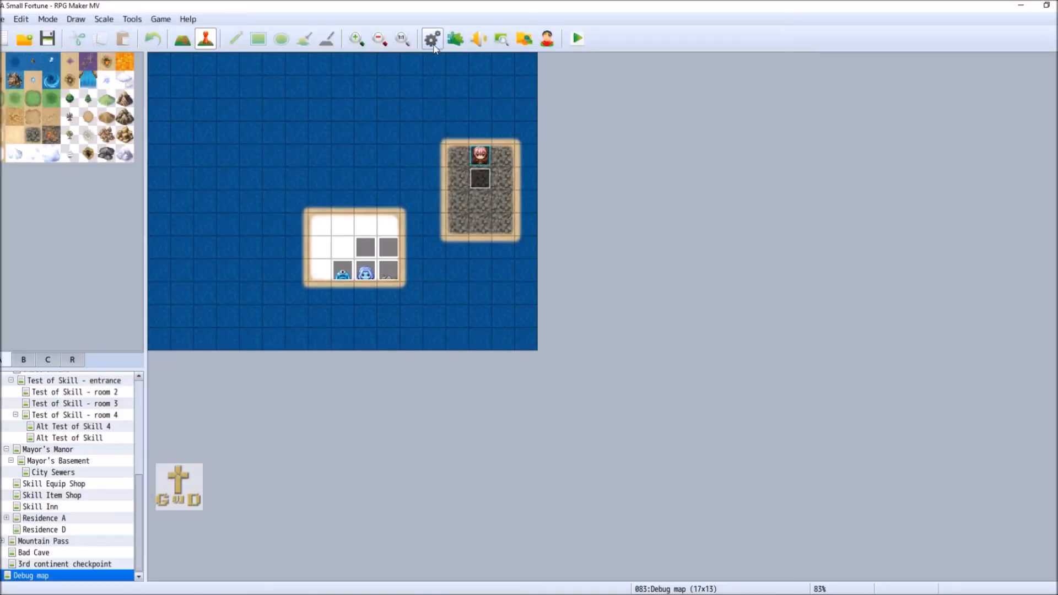
Open the database and review the Soul armors and the Warrior's Soul key item.
{"action": "left_click", "coordinate": [433, 44]}
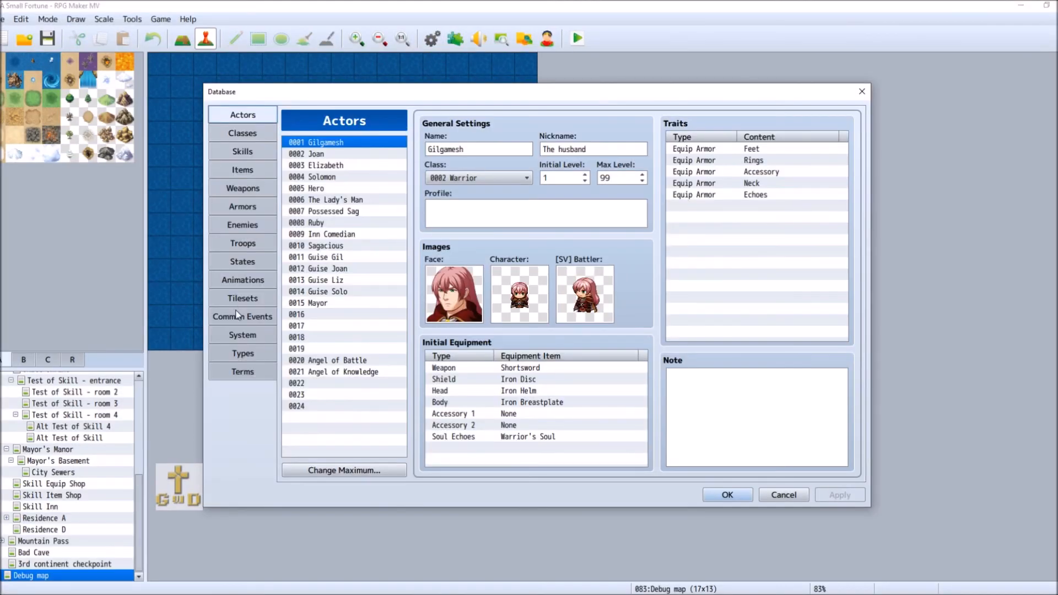
{"action": "left_click", "coordinate": [240, 316]}
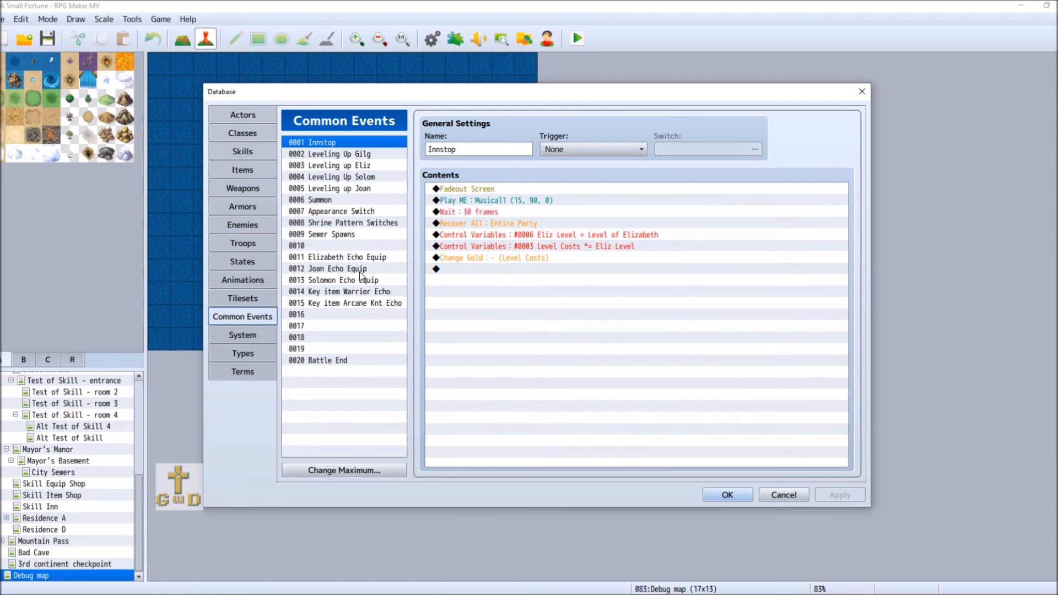
{"action": "left_click", "coordinate": [254, 136]}
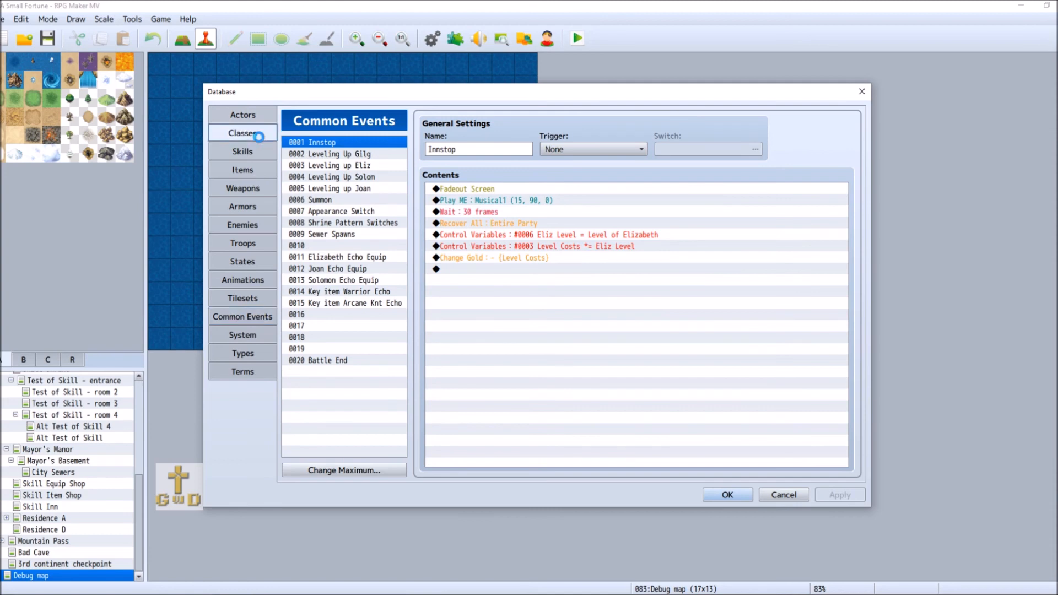
{"action": "left_click", "coordinate": [243, 206]}
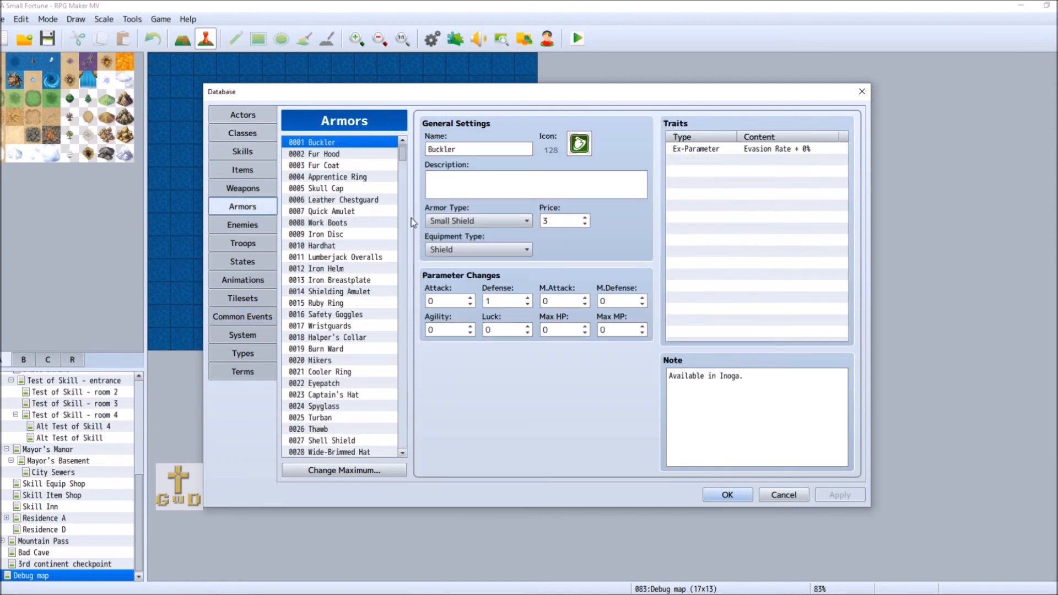
{"action": "left_click_drag", "start_coordinate": [402, 150], "coordinate": [402, 441]}
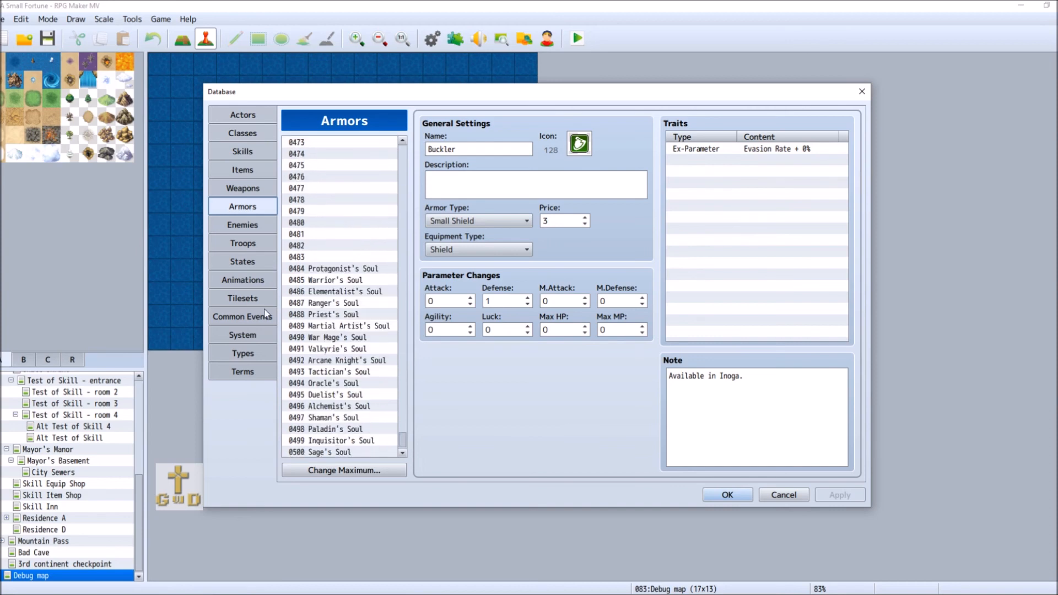
{"action": "left_click", "coordinate": [250, 168]}
{"action": "left_click_drag", "start_coordinate": [402, 328], "coordinate": [421, 442]}
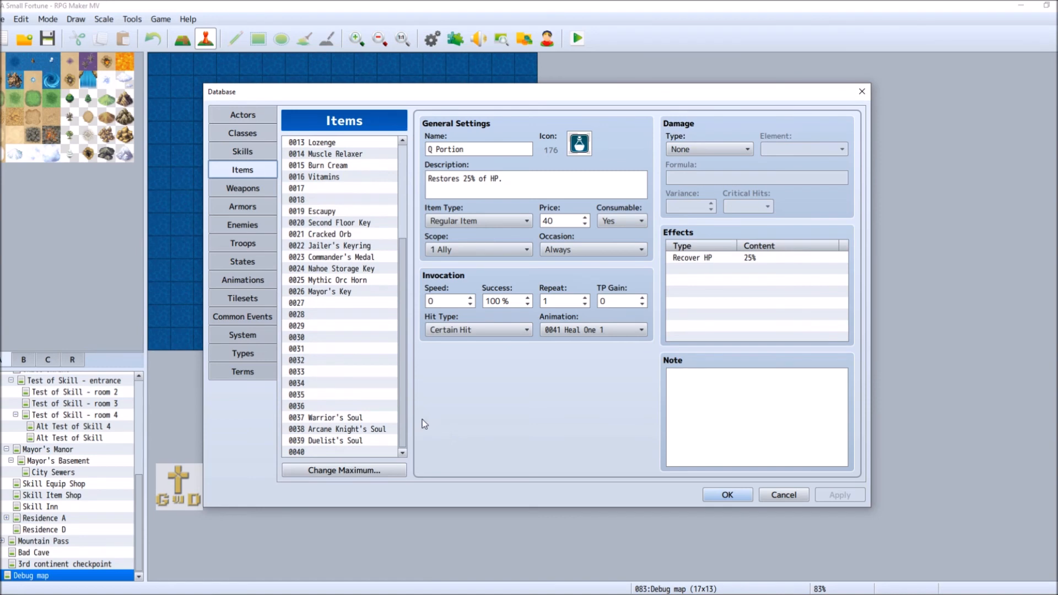
{"action": "left_click", "coordinate": [349, 417]}
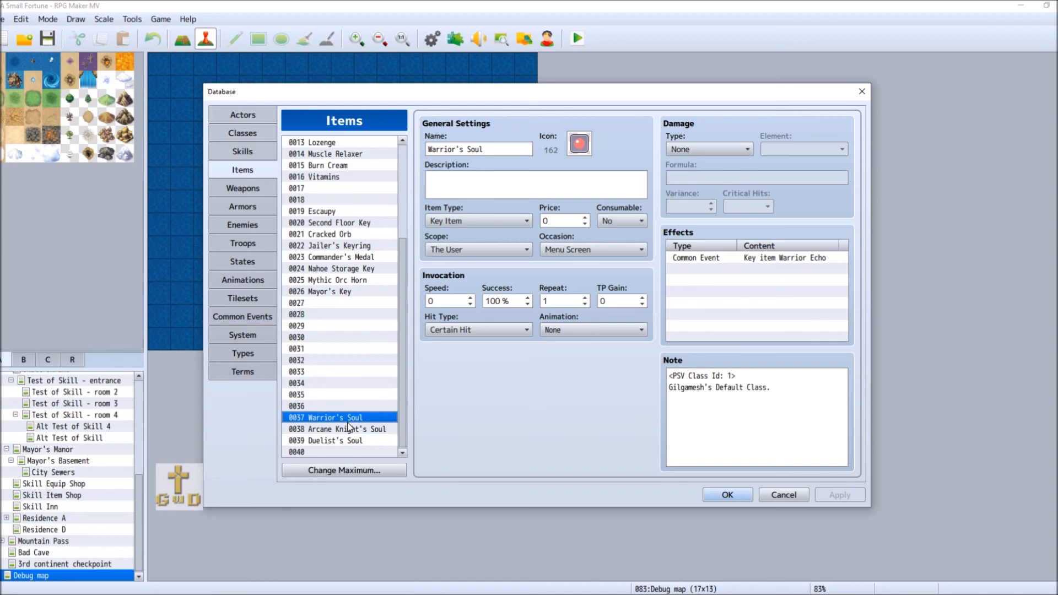
Examine the Key item Warrior Echo common event and close the database.
{"action": "left_click", "coordinate": [266, 315]}
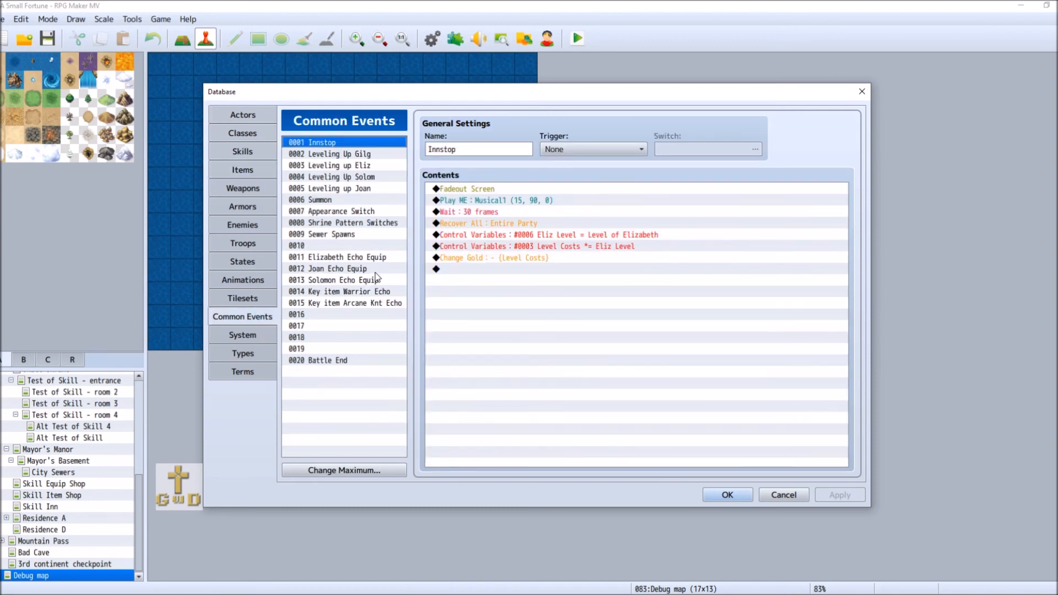
{"action": "left_click", "coordinate": [323, 246]}
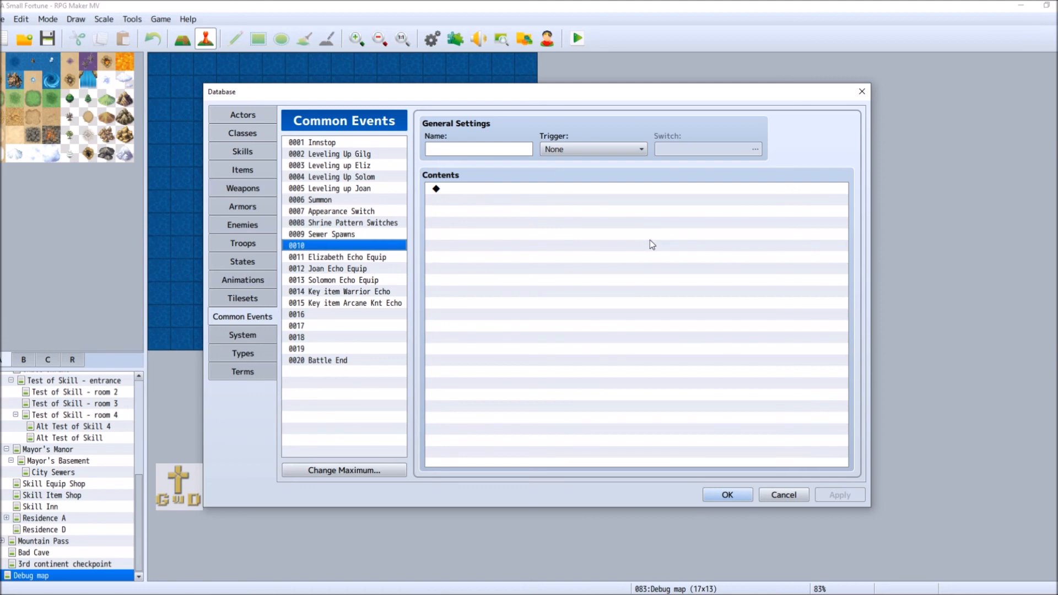
{"action": "left_click", "coordinate": [388, 293]}
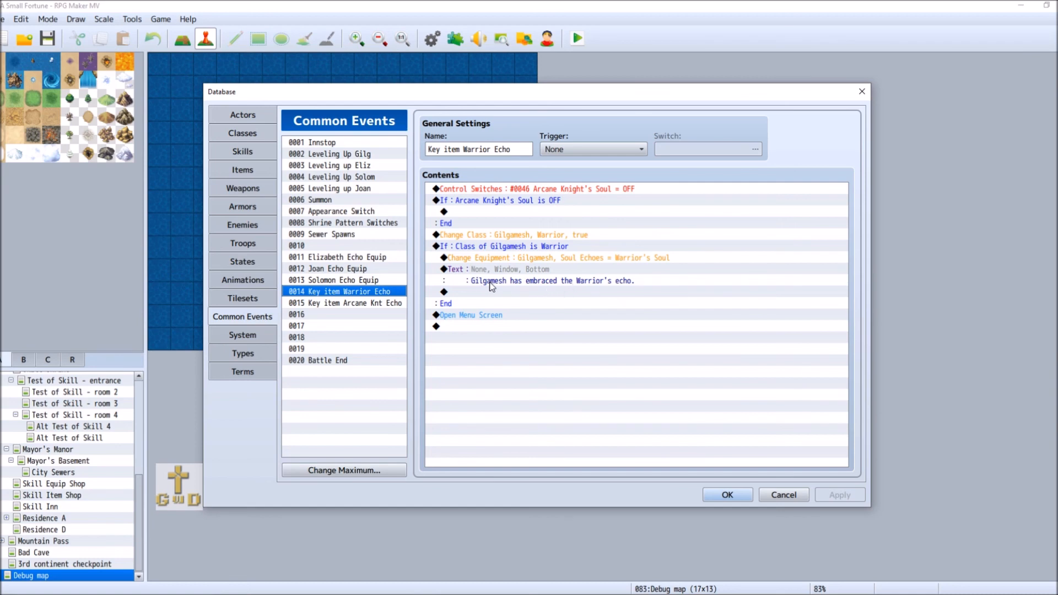
{"action": "left_click", "coordinate": [727, 495]}
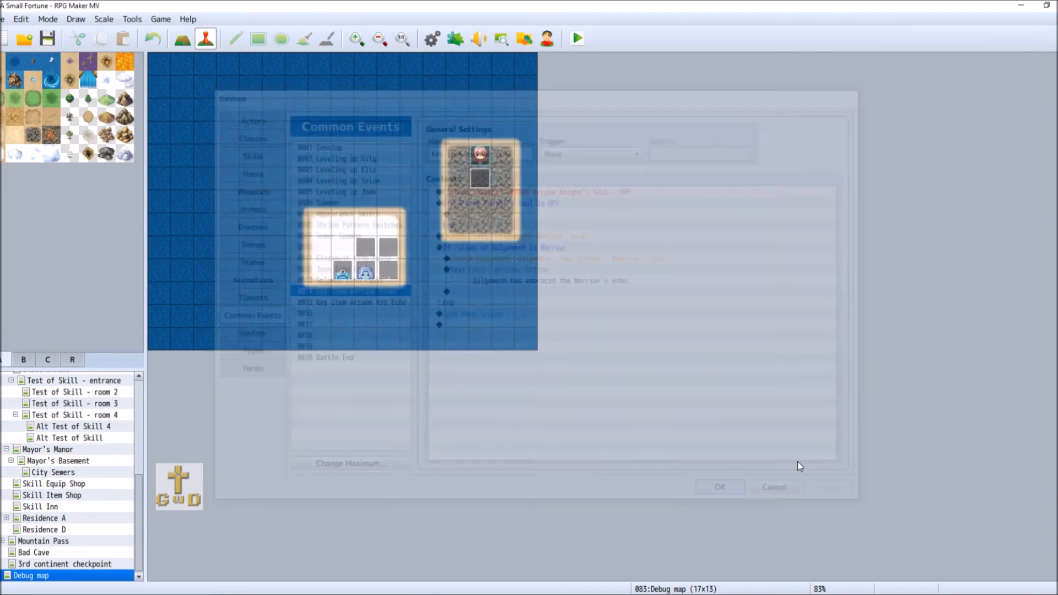
Start a playtest and open the main menu after dismissing the level-up message.
{"action": "key", "text": "ctrl+r"}
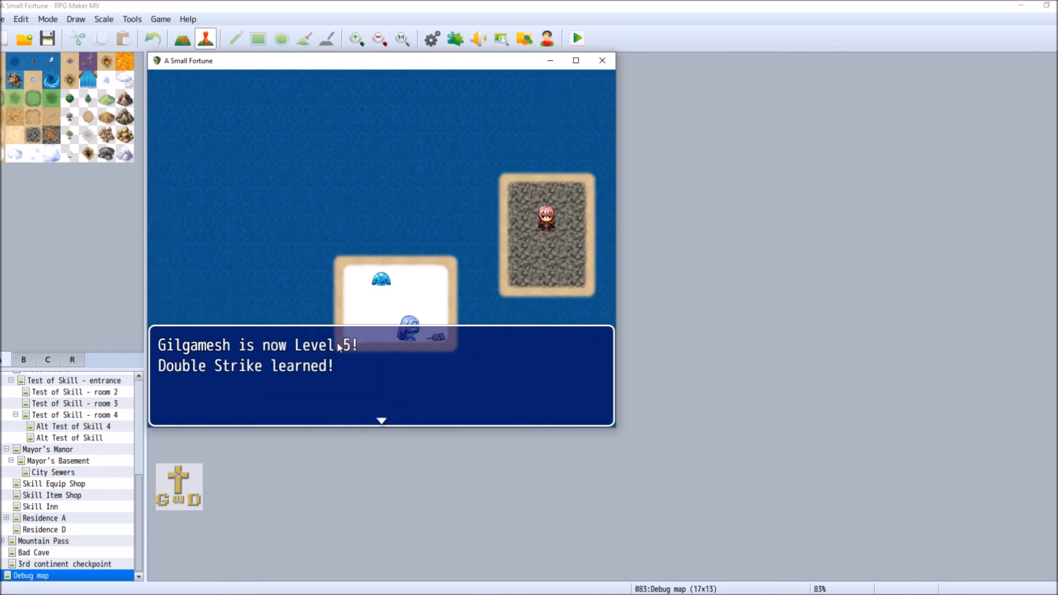
{"action": "left_click", "coordinate": [487, 385]}
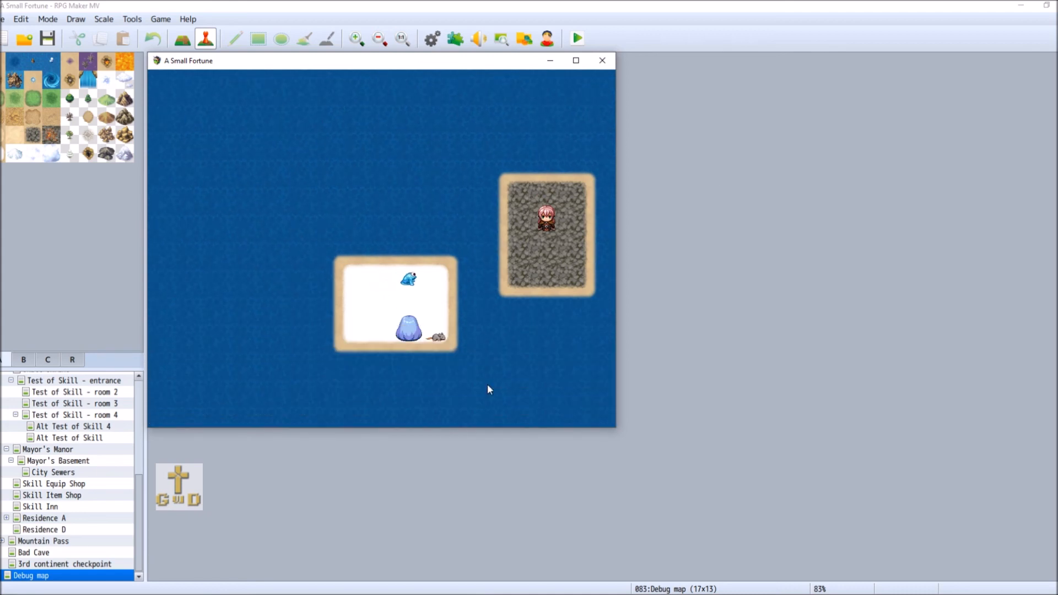
{"action": "right_click", "coordinate": [491, 381]}
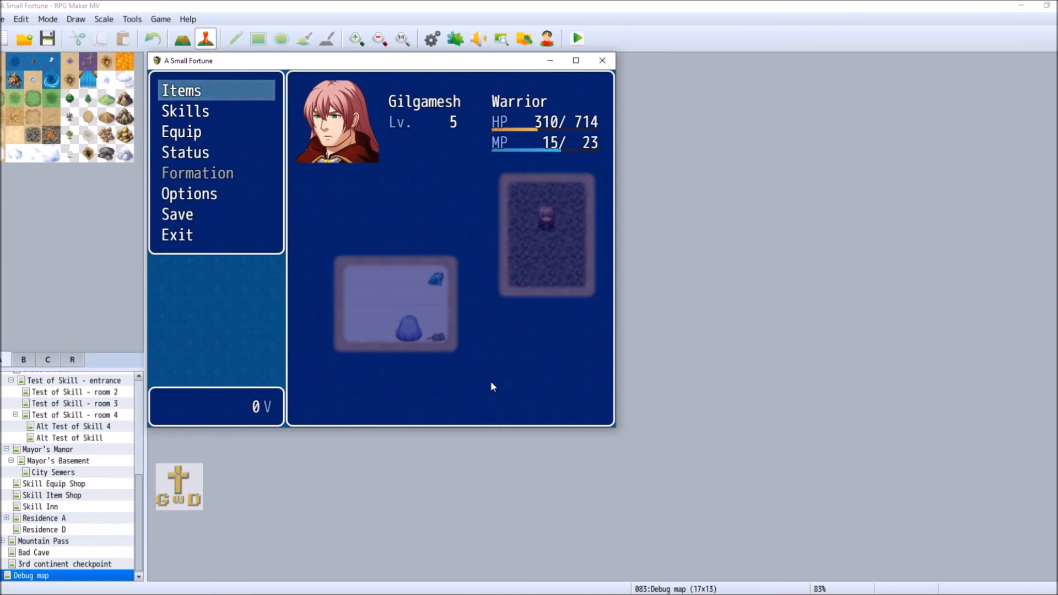
Review Gilgamesh's Special and Equipment skills as a Warrior and return to the main menu.
{"action": "key", "text": "Down"}
{"action": "key", "text": "Return"}
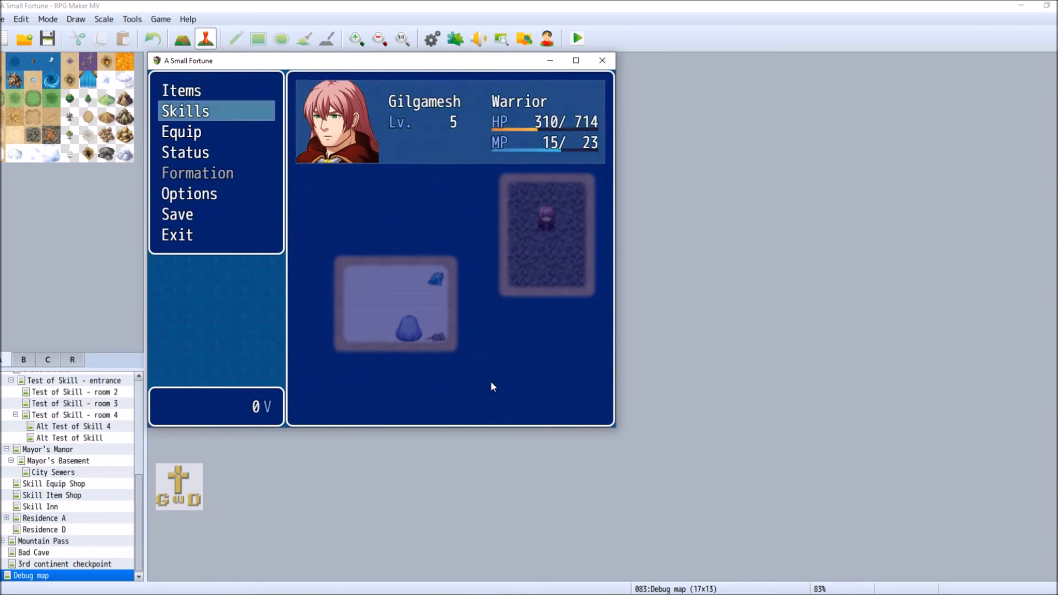
{"action": "key", "text": "Return"}
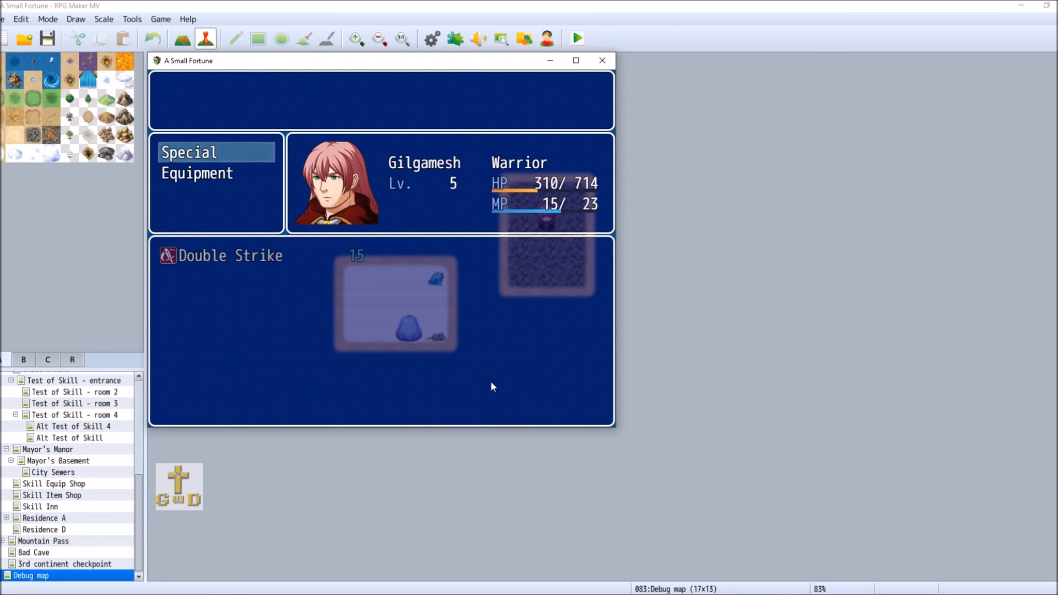
{"action": "key", "text": "Down"}
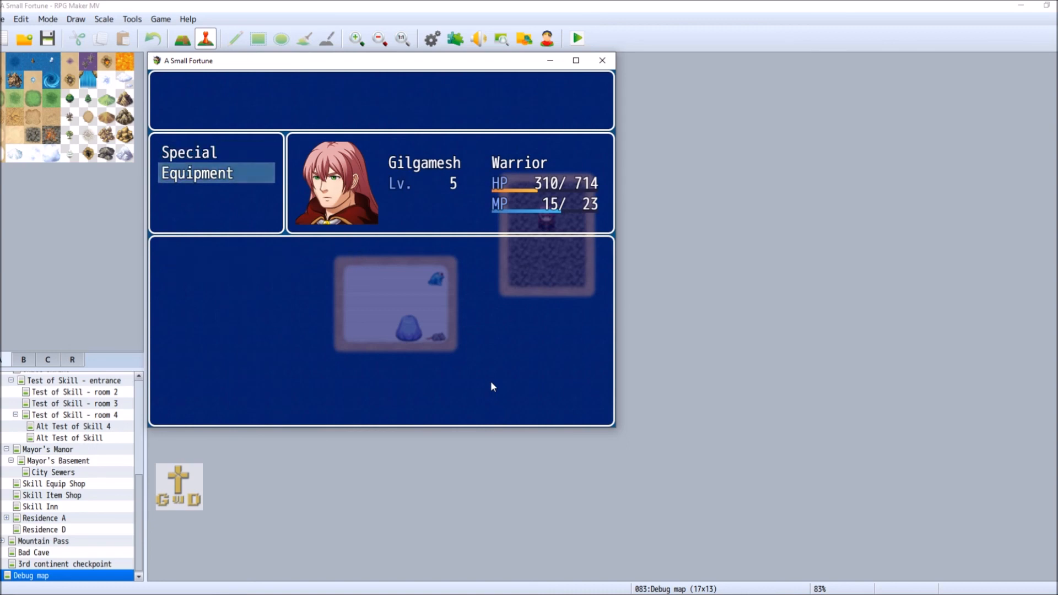
{"action": "key", "text": "Escape"}
Use the Arcane Knight's Soul key item on Gilgamesh and dismiss the echo message.
{"action": "key", "text": "Up"}
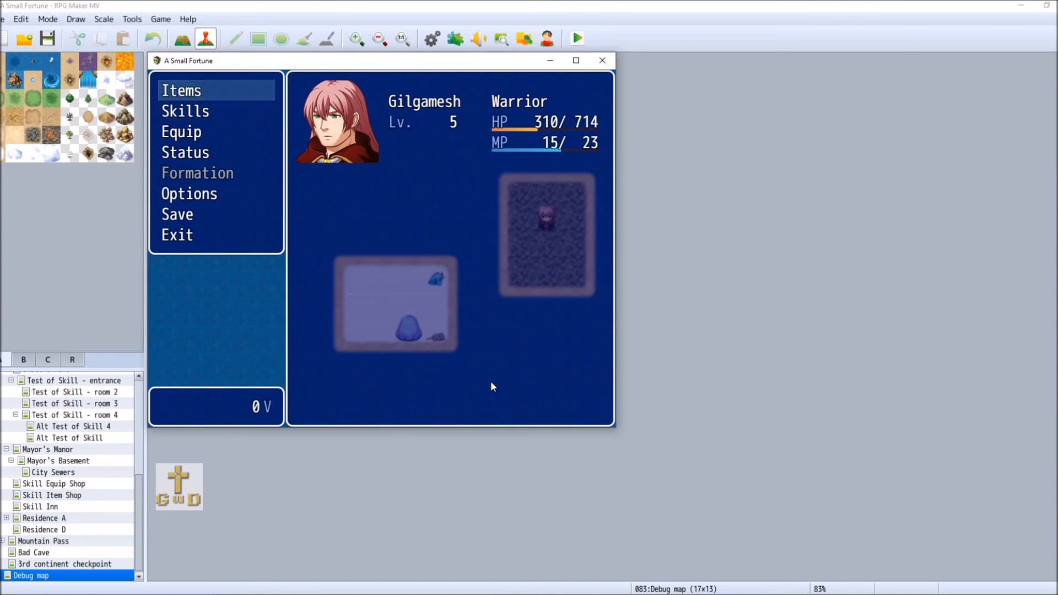
{"action": "key", "text": "Return"}
{"action": "key", "text": "Right"}
{"action": "key", "text": "Right"}
{"action": "key", "text": "Right"}
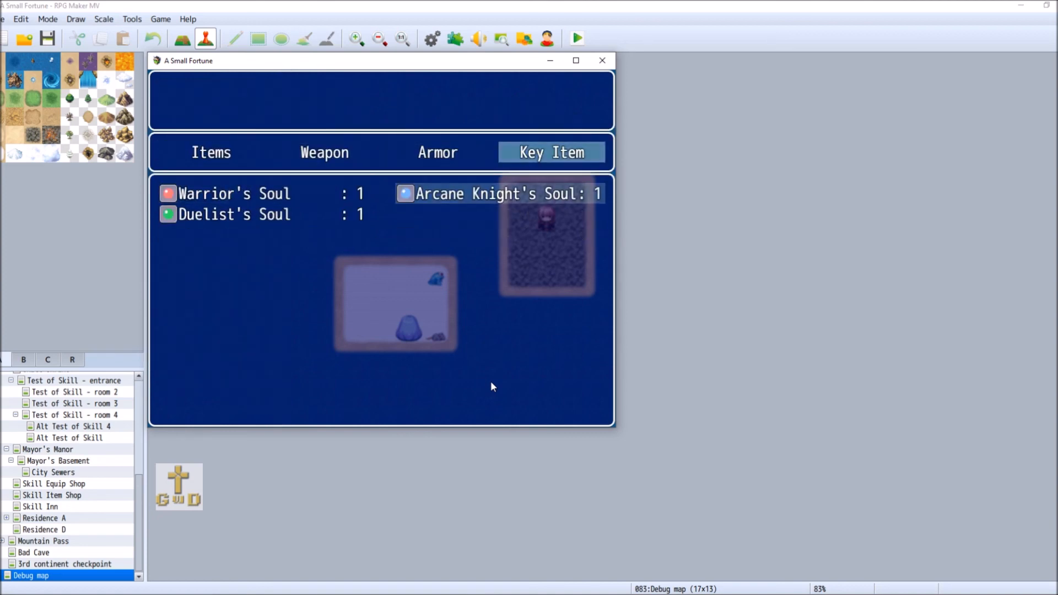
{"action": "key", "text": "Return"}
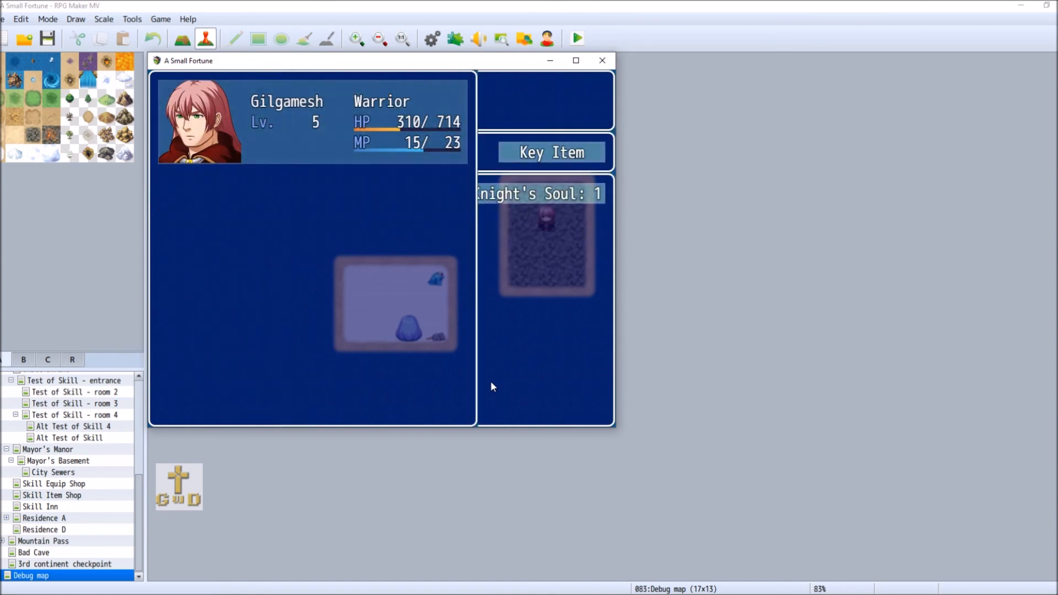
{"action": "key", "text": "Return"}
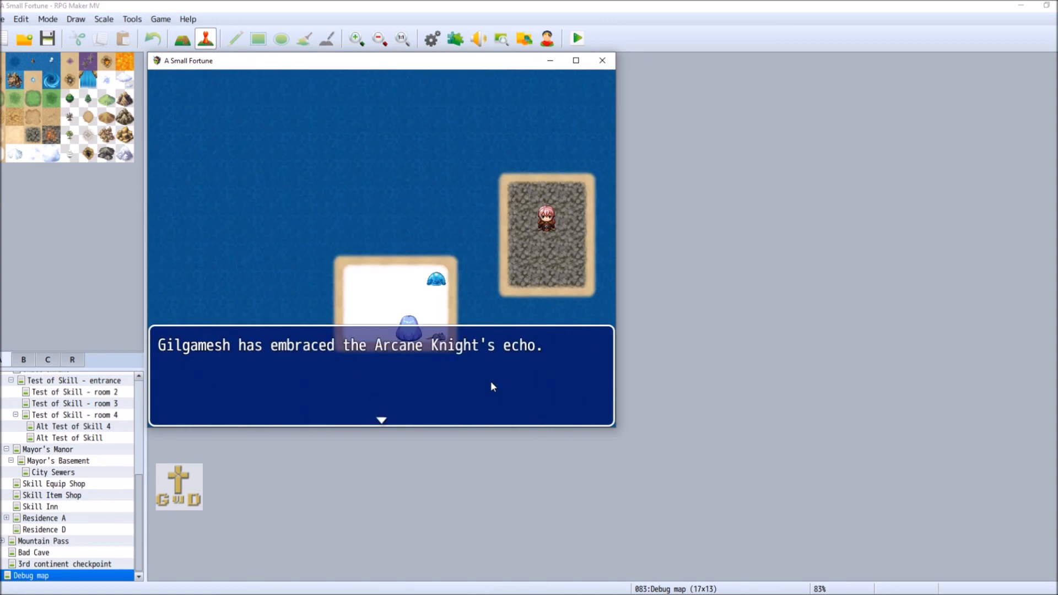
{"action": "key", "text": "Return"}
{"action": "key", "text": "Escape"}
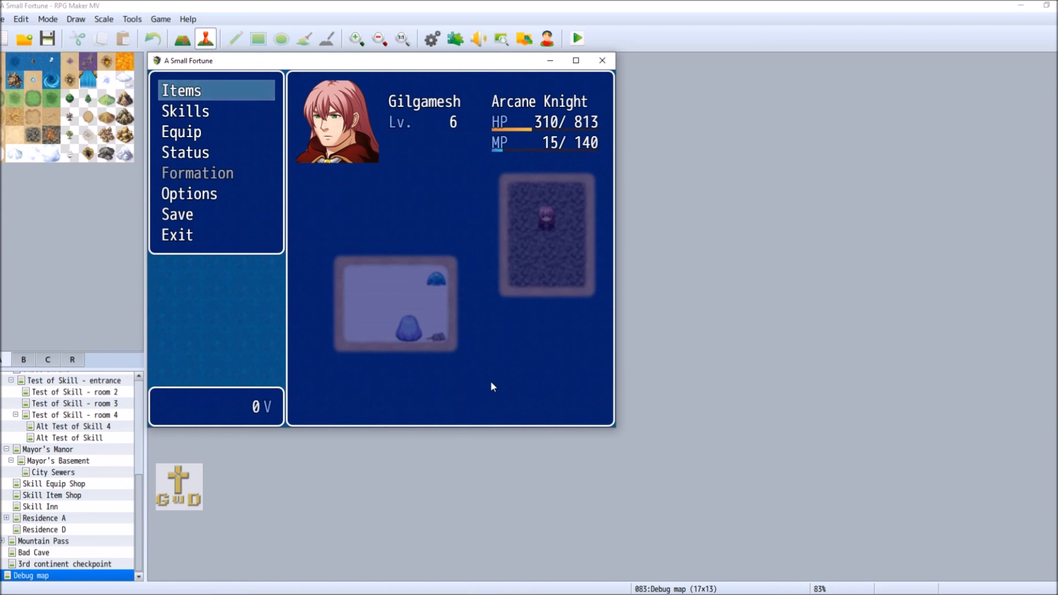
Review Gilgamesh's Magic, Special and Equipment skills as an Arcane Knight and close the playtest.
{"action": "key", "text": "Down"}
{"action": "key", "text": "Return"}
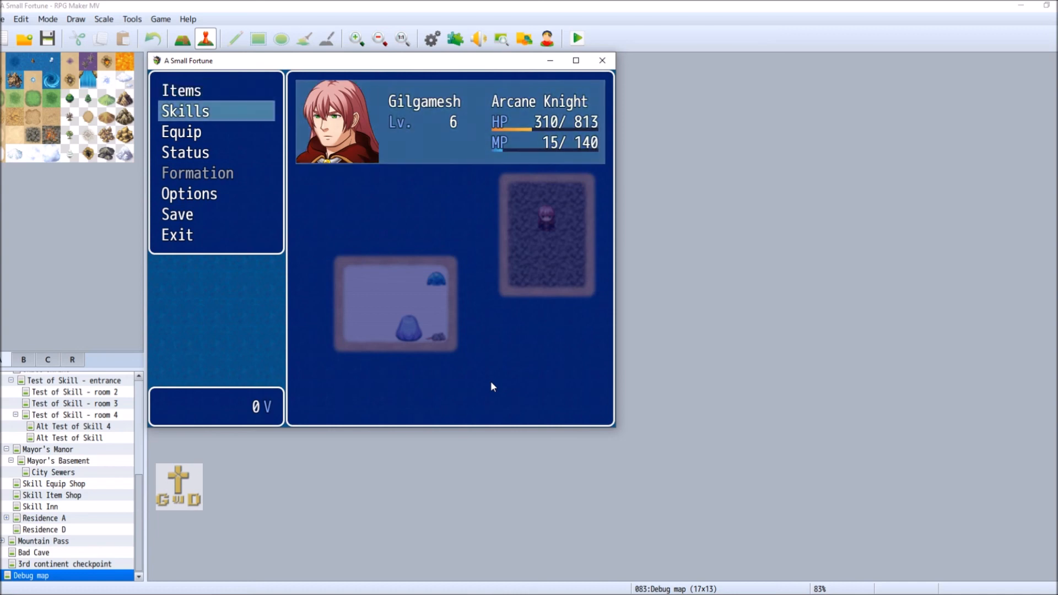
{"action": "key", "text": "Return"}
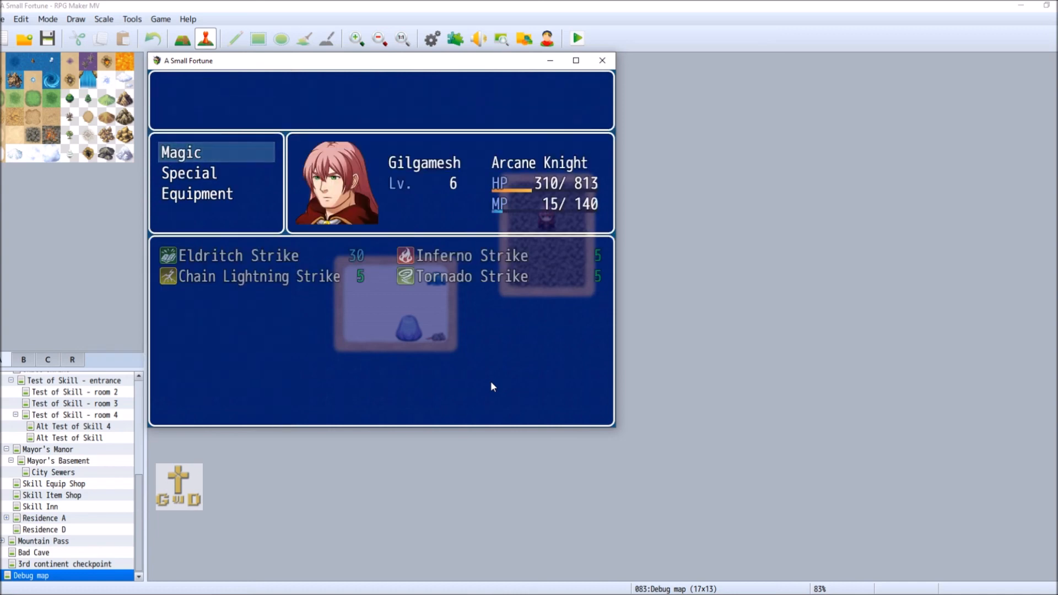
{"action": "key", "text": "Down"}
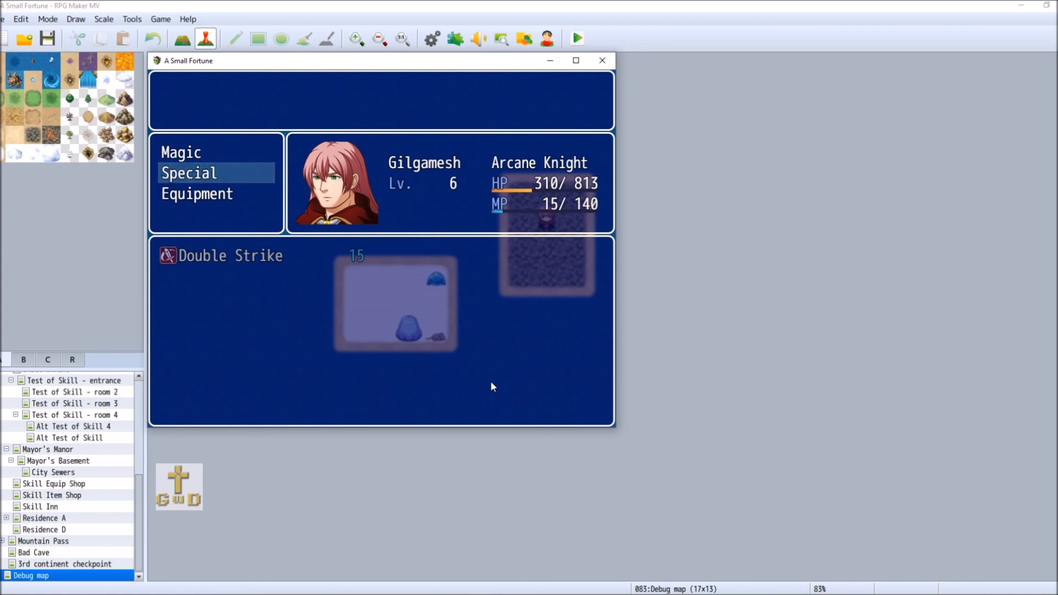
{"action": "key", "text": "Down"}
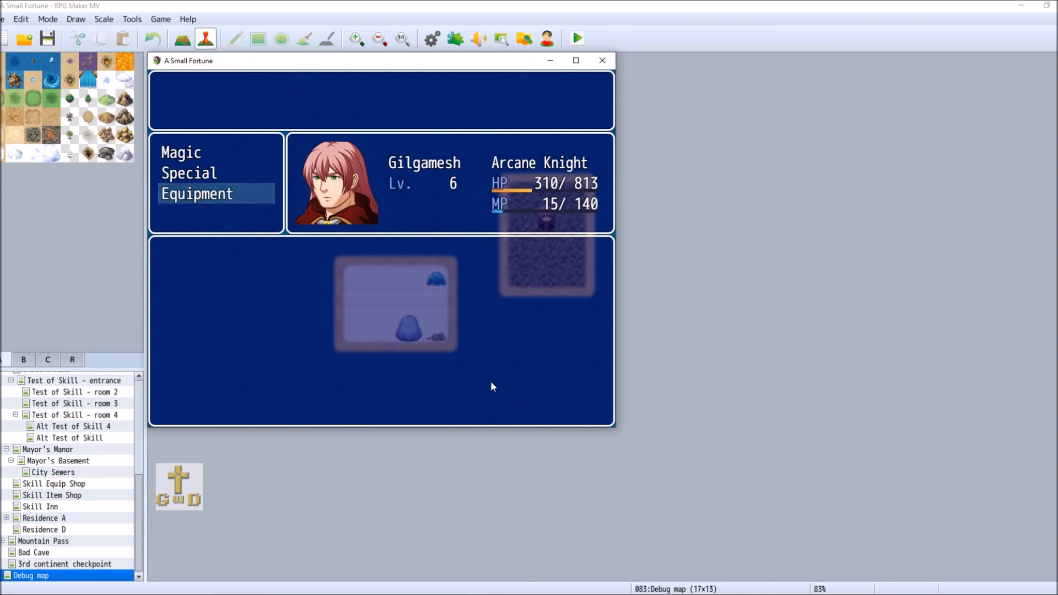
{"action": "key", "text": "Escape"}
{"action": "left_click", "coordinate": [602, 60]}
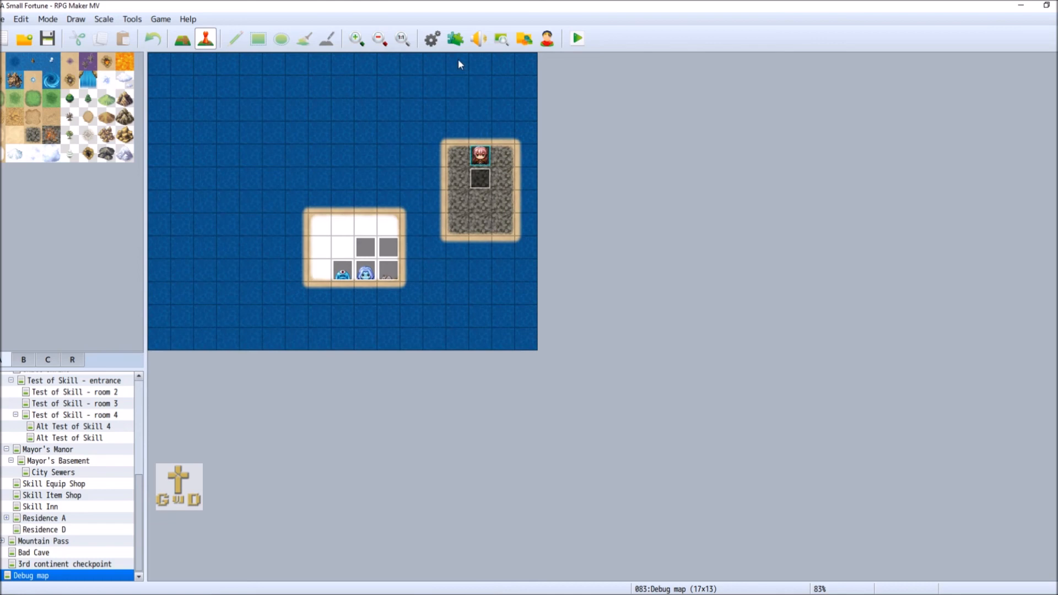
Open the database and examine the Key item Arcane Knt Echo common event.
{"action": "left_click", "coordinate": [432, 38]}
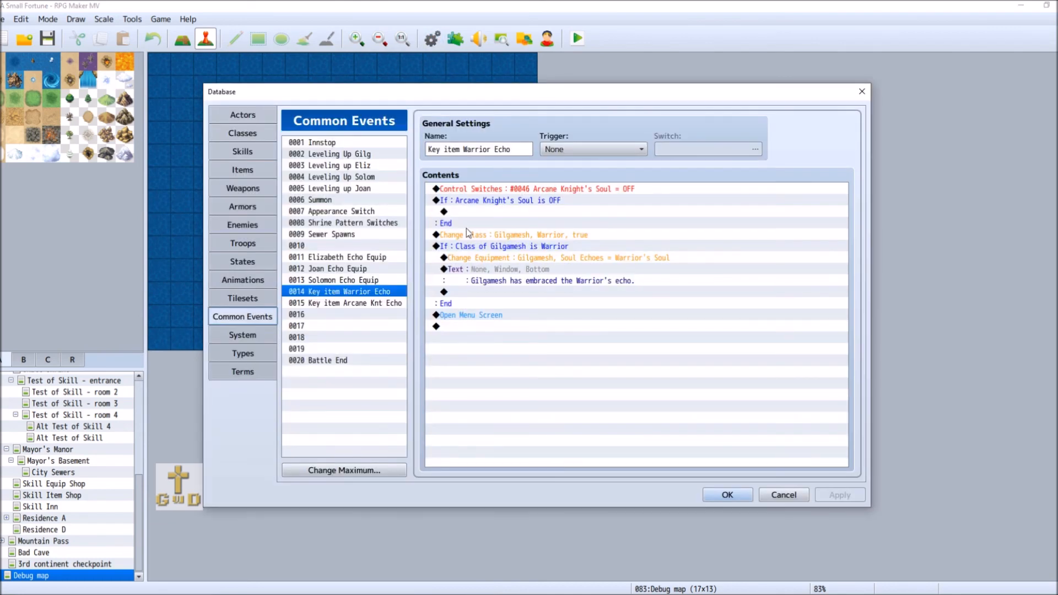
{"action": "key", "text": "Down"}
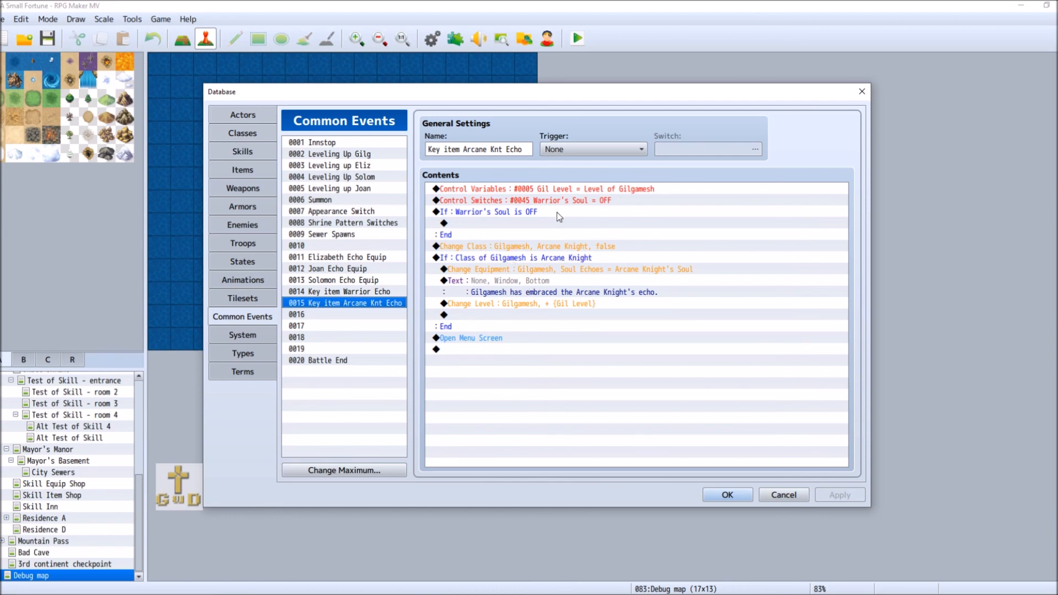
{"action": "double_click", "coordinate": [512, 223]}
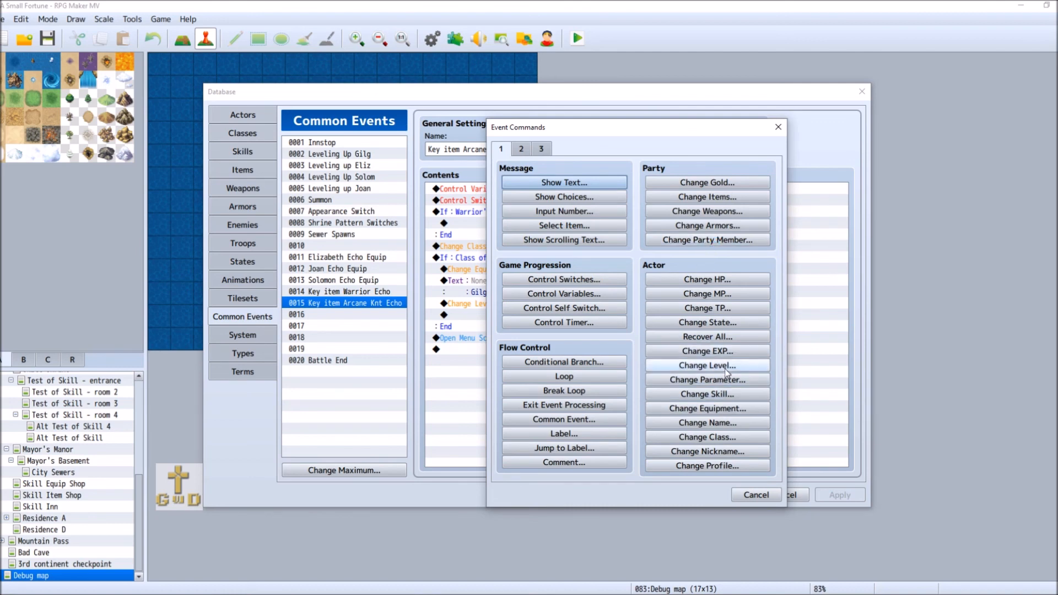
{"action": "left_click", "coordinate": [707, 394]}
{"action": "left_click", "coordinate": [703, 276]}
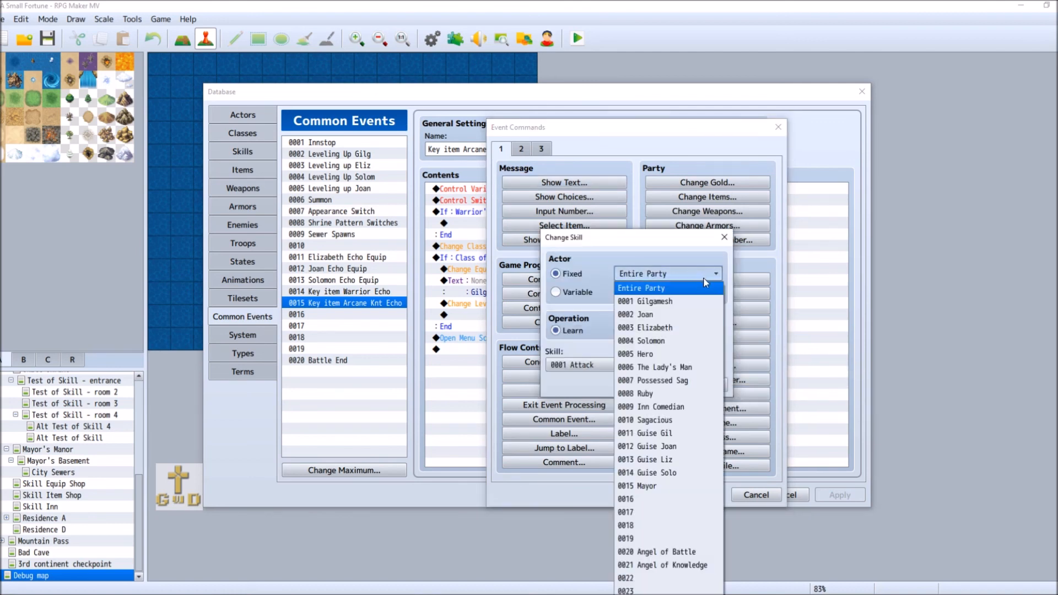
{"action": "left_click", "coordinate": [661, 297]}
{"action": "left_click", "coordinate": [618, 330]}
{"action": "left_click", "coordinate": [637, 364]}
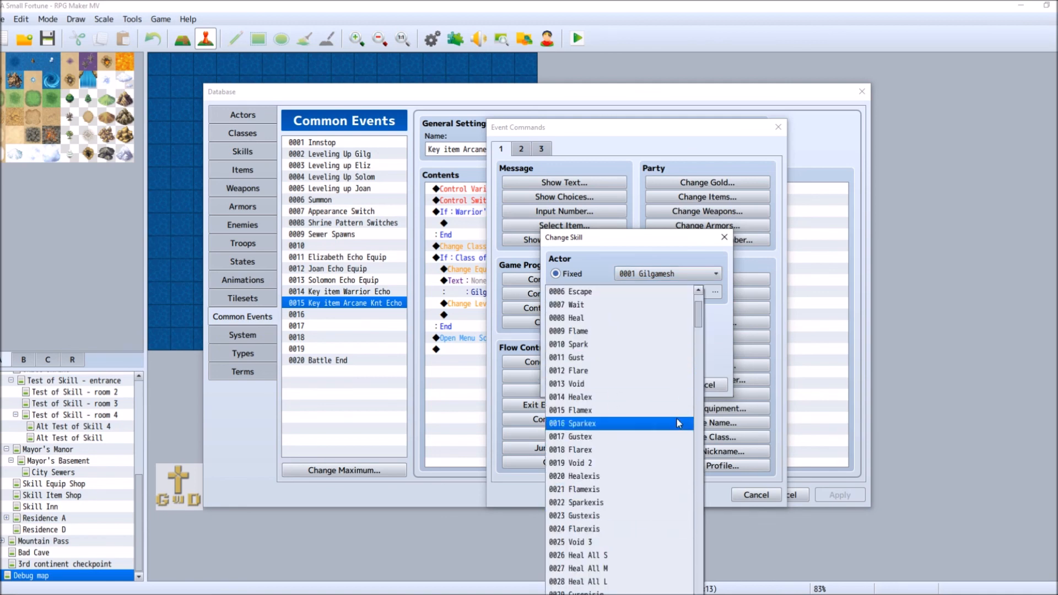
{"action": "left_click_drag", "start_coordinate": [697, 316], "coordinate": [702, 366]}
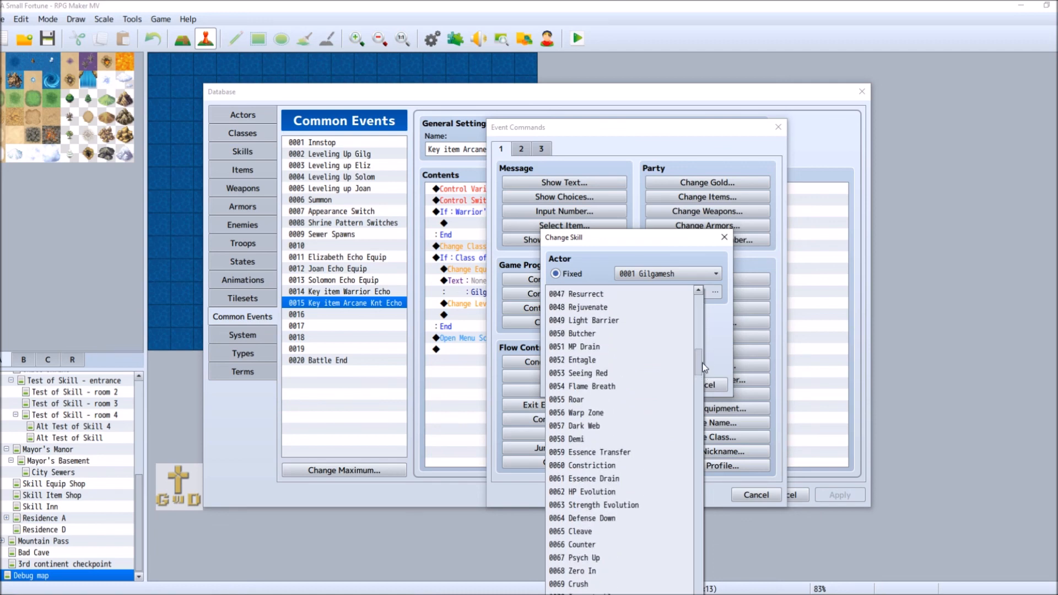
{"action": "left_click", "coordinate": [713, 389]}
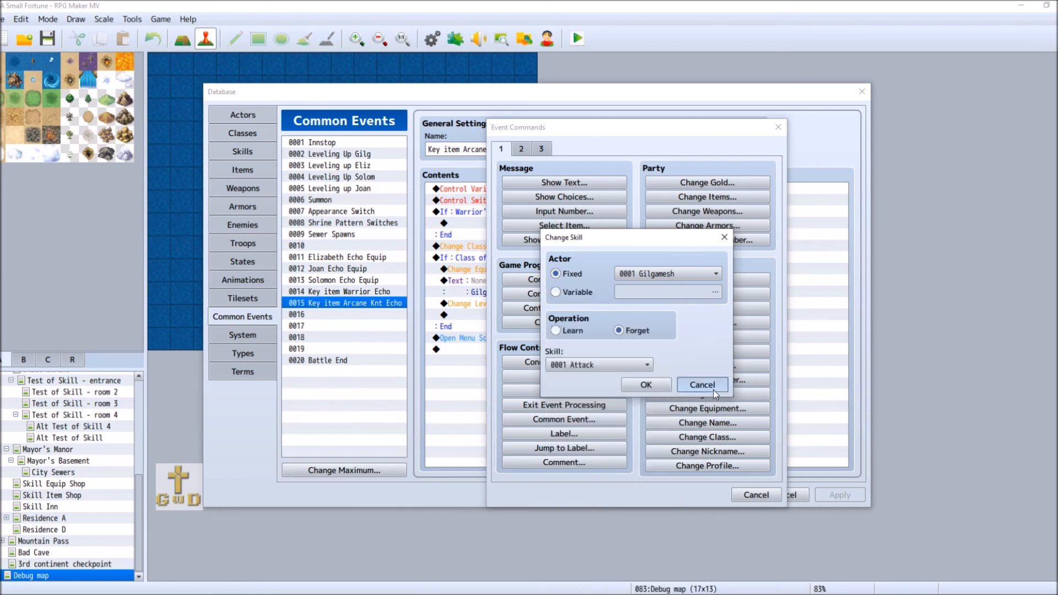
{"action": "left_click", "coordinate": [713, 389]}
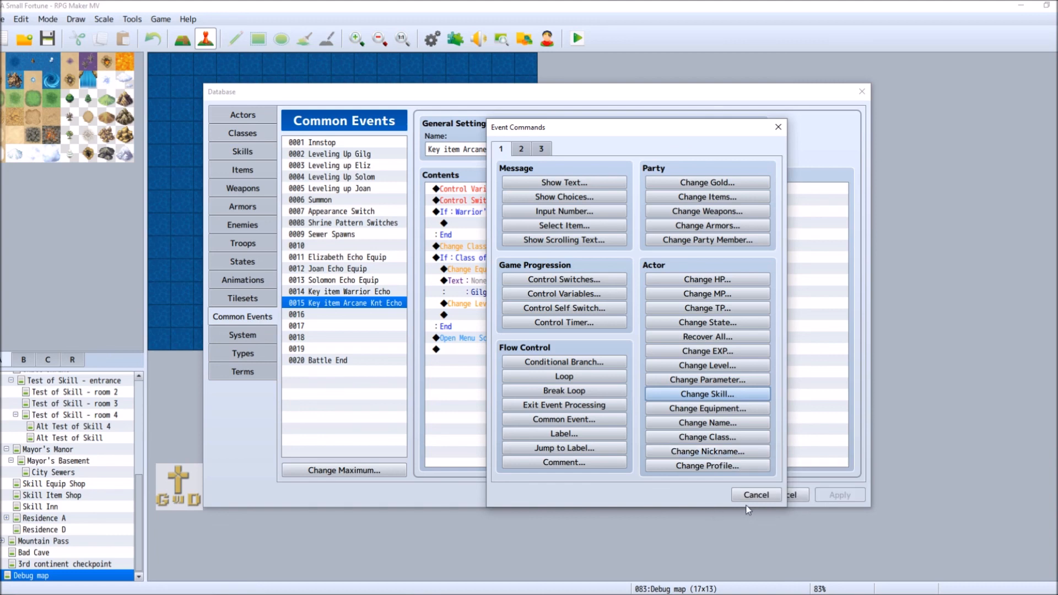
{"action": "left_click", "coordinate": [769, 494]}
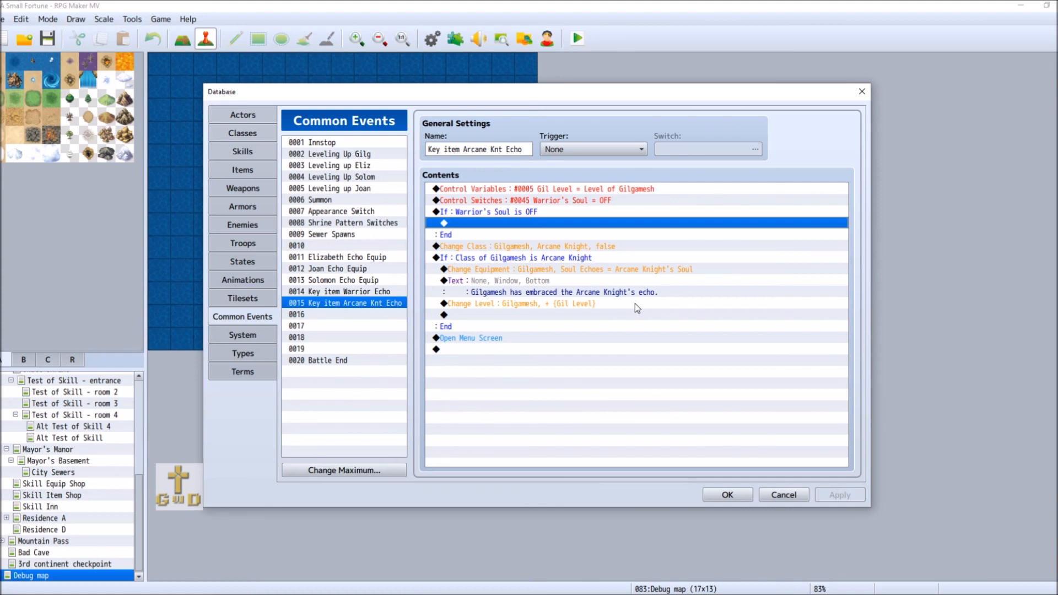
Review the Warrior class's skills to learn and return to the Key item Arcane Knt Echo common event.
{"action": "left_click", "coordinate": [270, 138]}
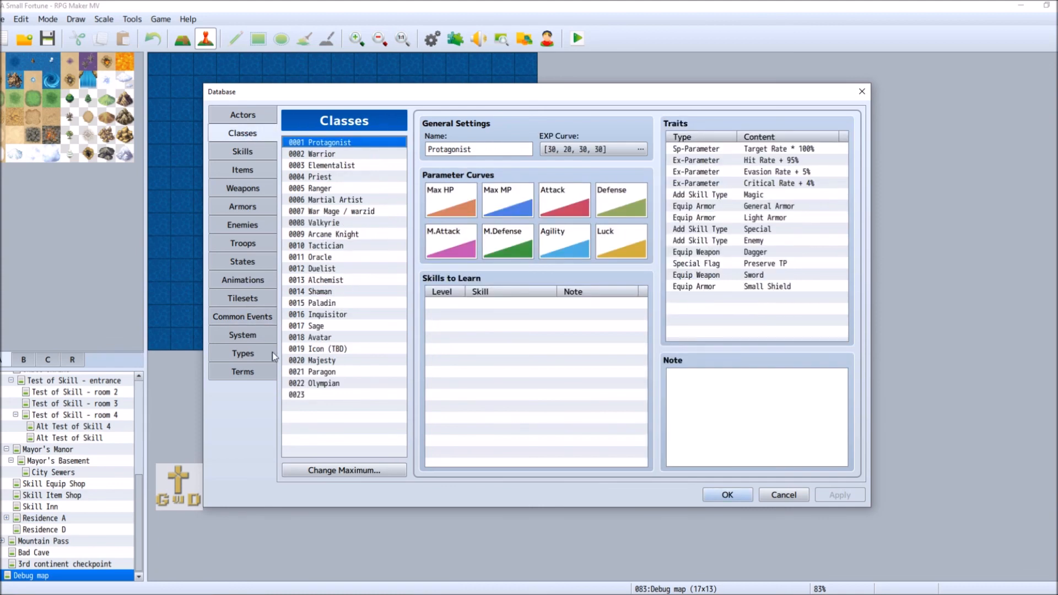
{"action": "left_click", "coordinate": [369, 155]}
{"action": "left_click_drag", "start_coordinate": [641, 388], "coordinate": [647, 348]}
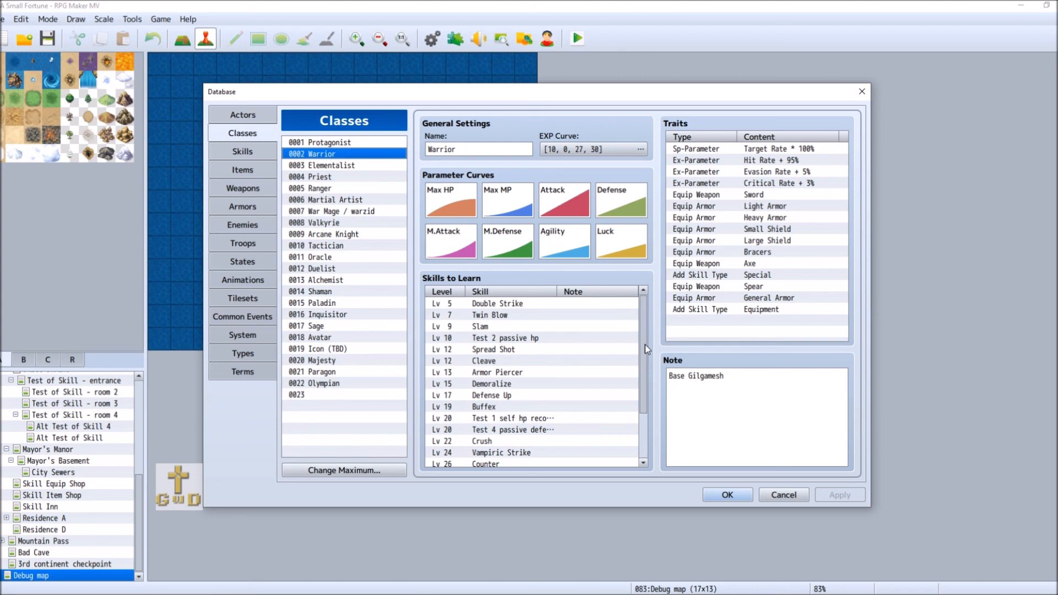
{"action": "left_click", "coordinate": [245, 320]}
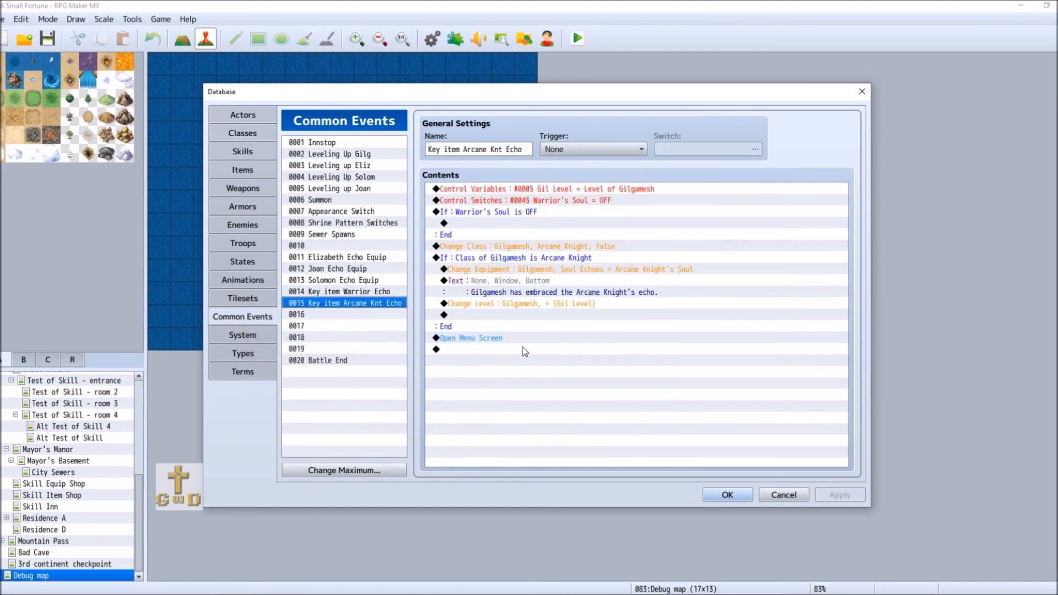